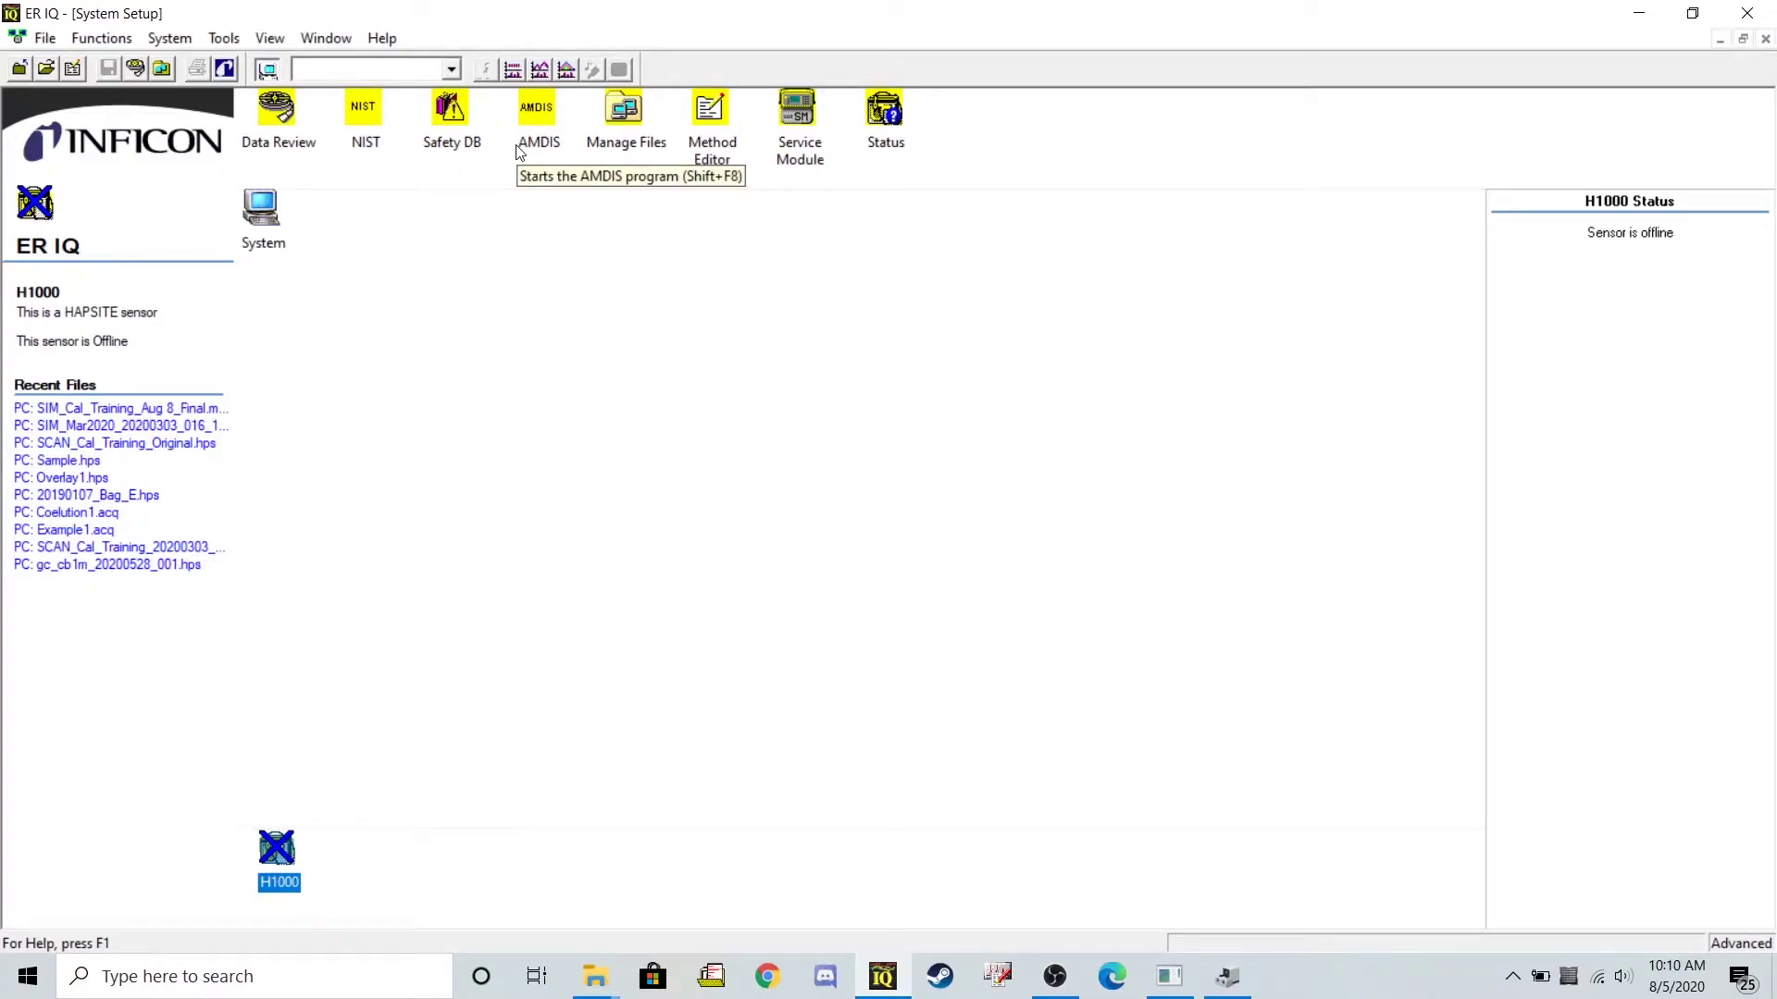
- Start a GC/MS calibration and load SCAN_Cal_Training_Original.mth from Desktop\Calibration Training
{"action": "left_click", "coordinate": [514, 82]}
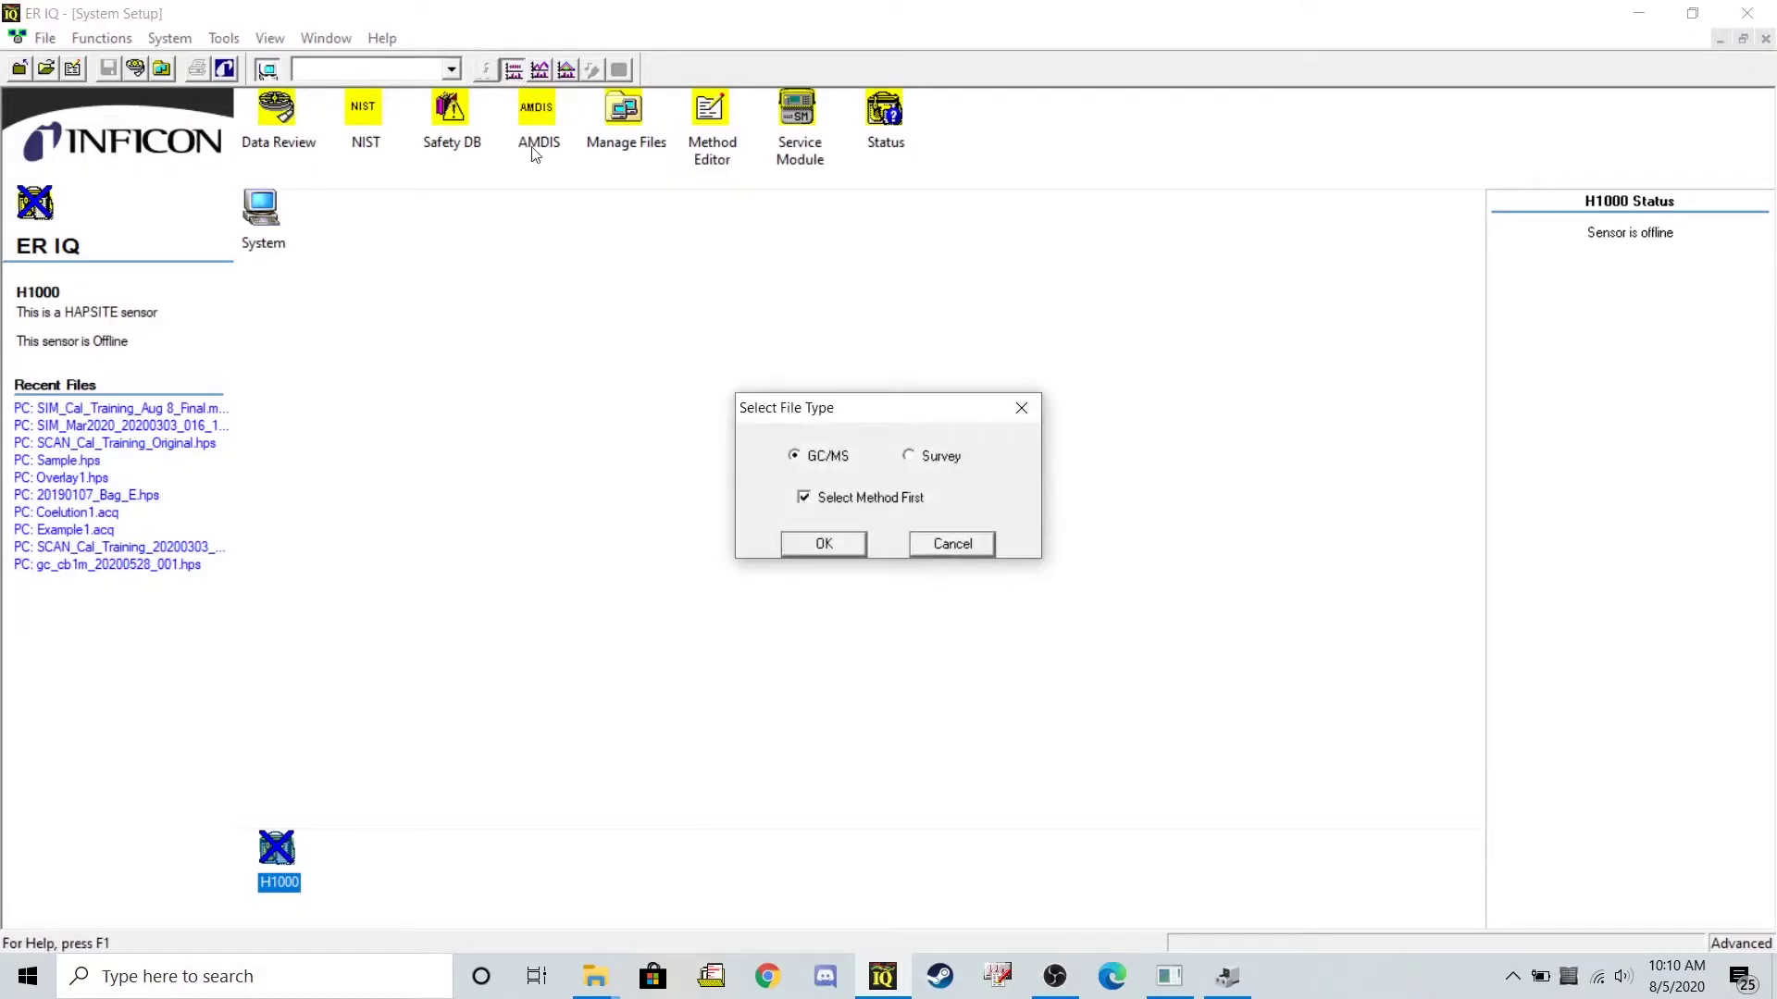
{"action": "left_click", "coordinate": [833, 544]}
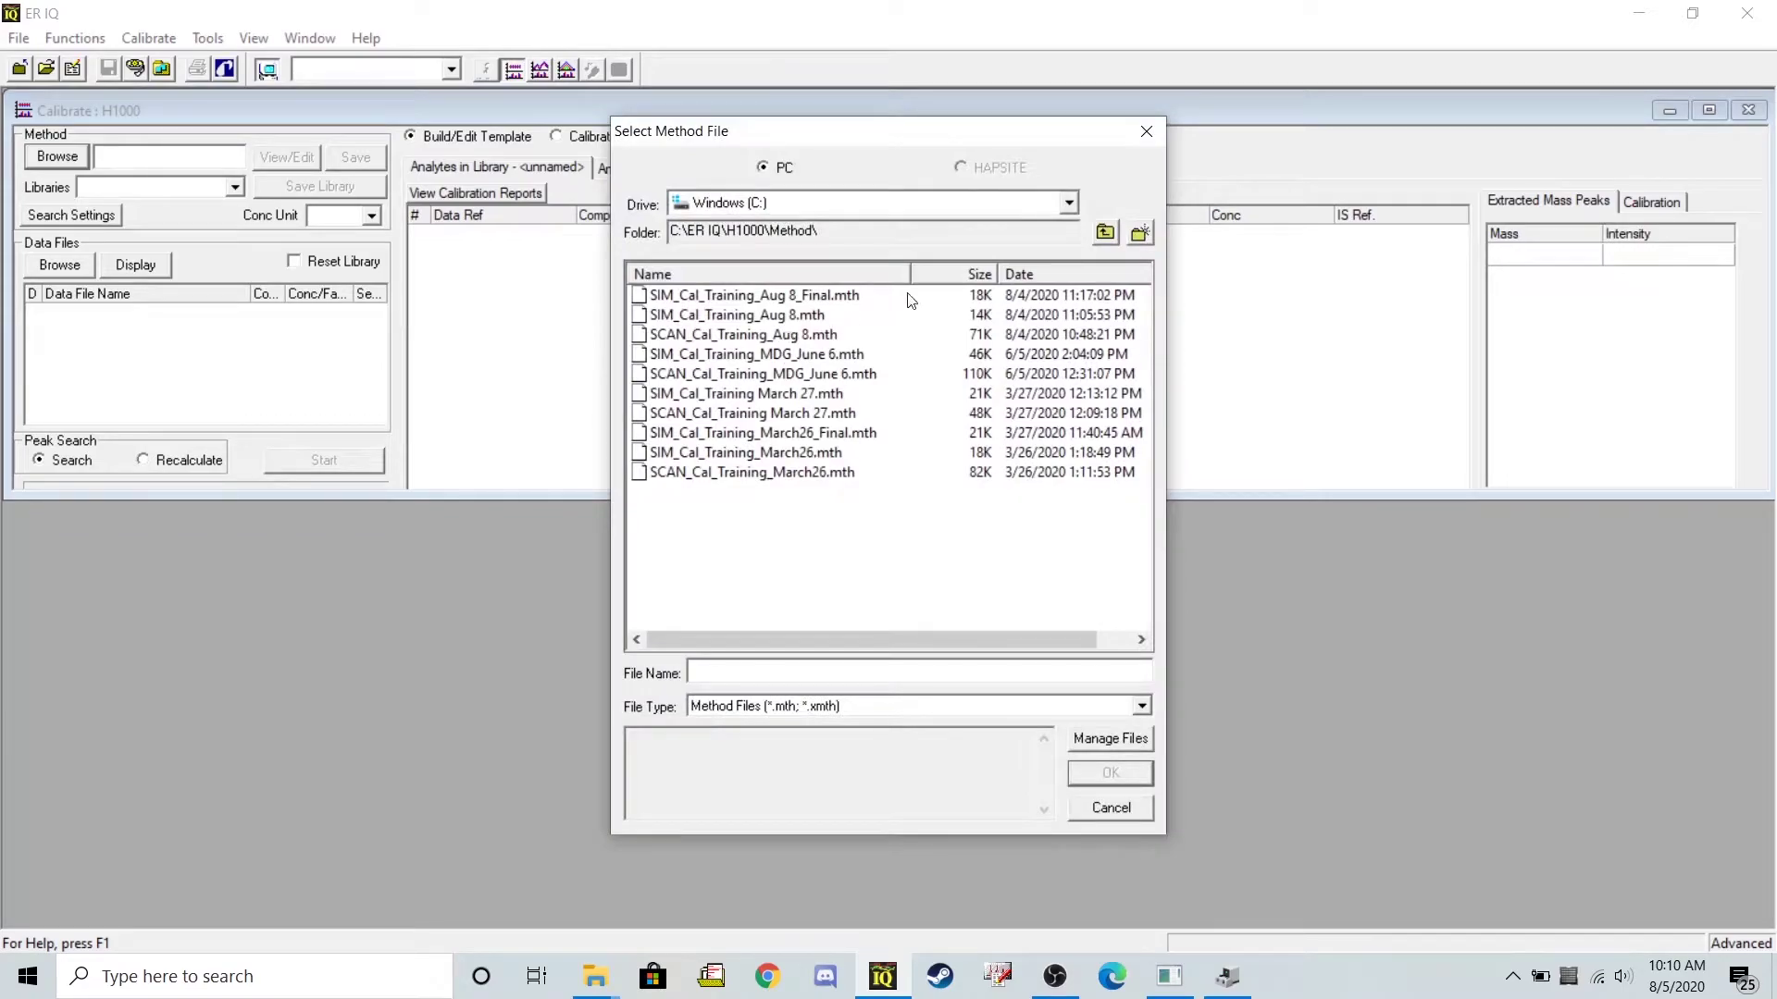
{"action": "left_click", "coordinate": [1104, 234]}
{"action": "left_click", "coordinate": [1104, 233]}
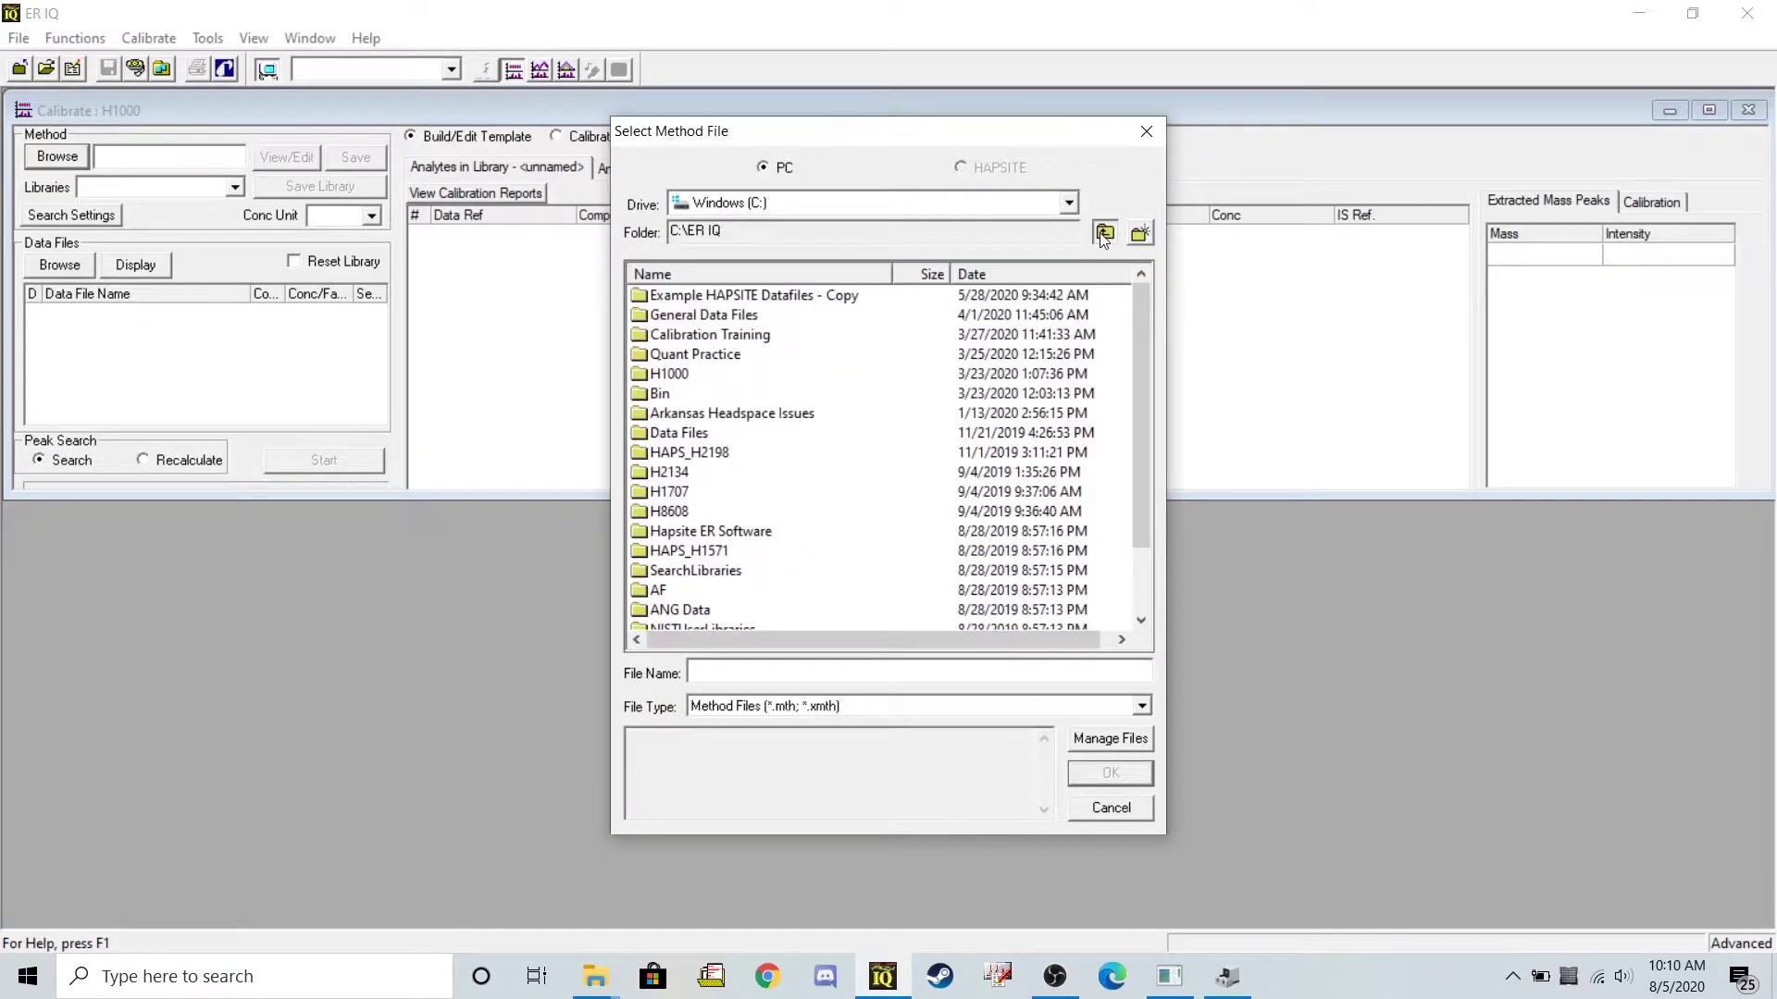
{"action": "left_click", "coordinate": [1104, 233]}
{"action": "scroll", "coordinate": [731, 555], "scroll_direction": "down", "scroll_amount": 2}
{"action": "double_click", "coordinate": [720, 544]}
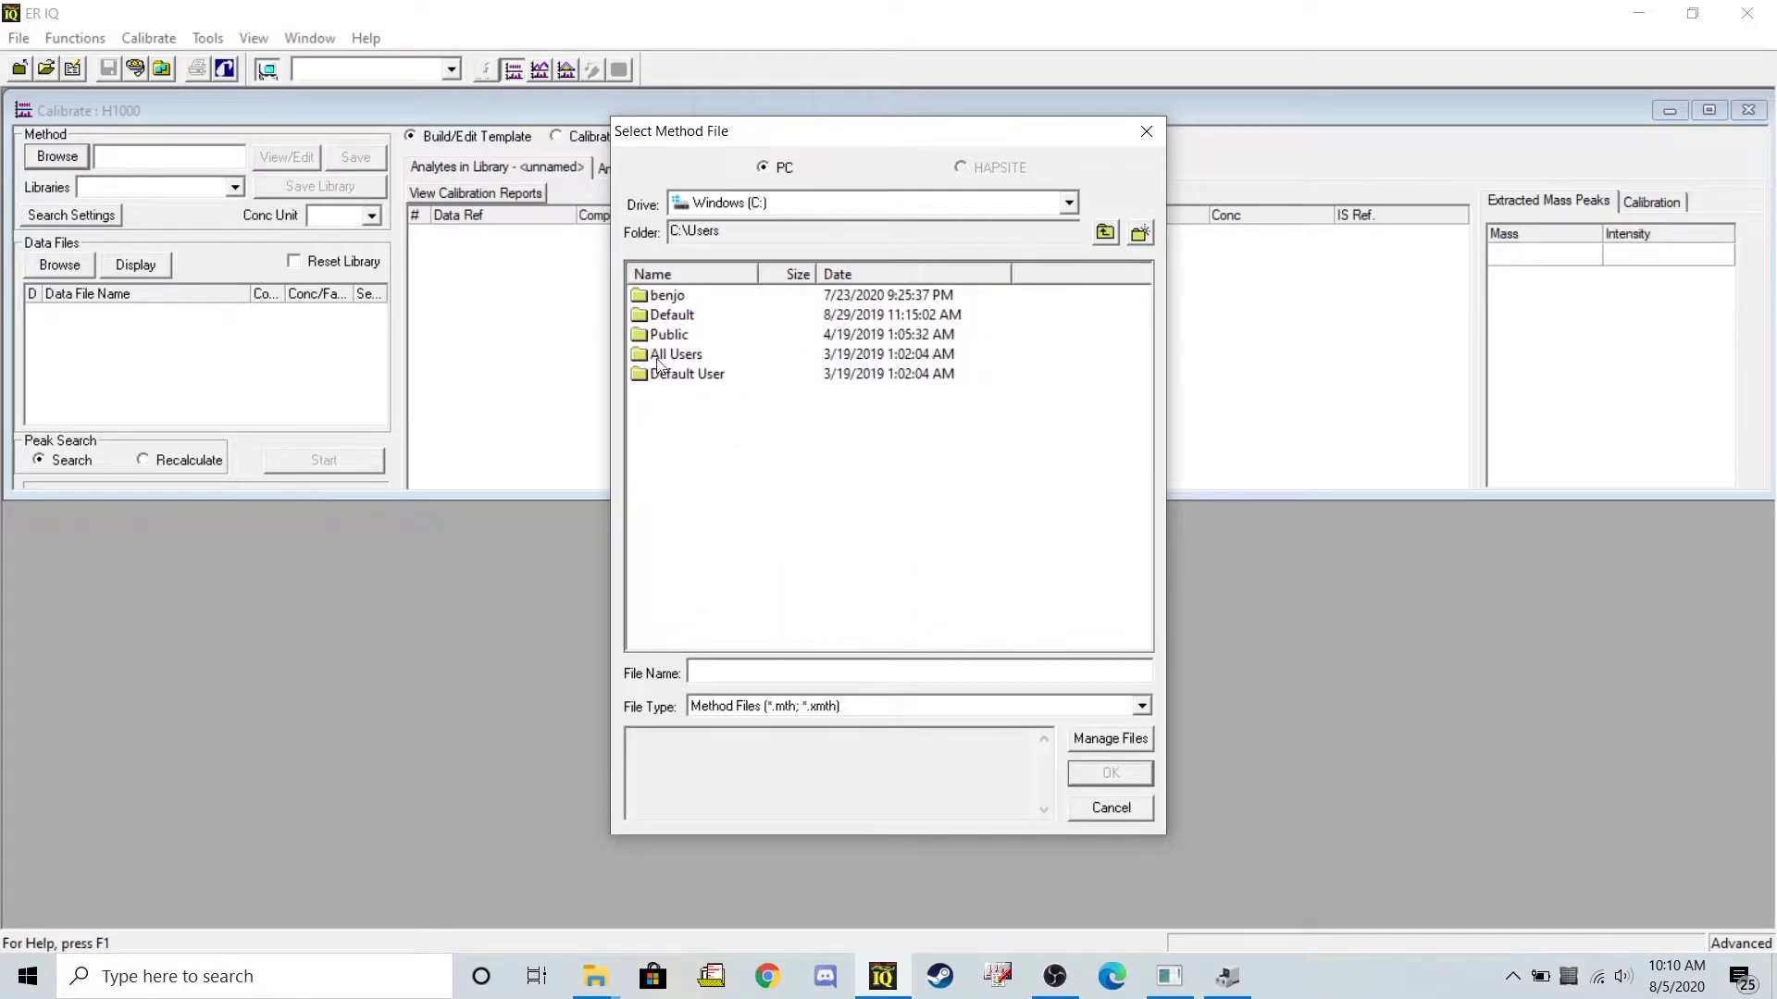
{"action": "double_click", "coordinate": [668, 298]}
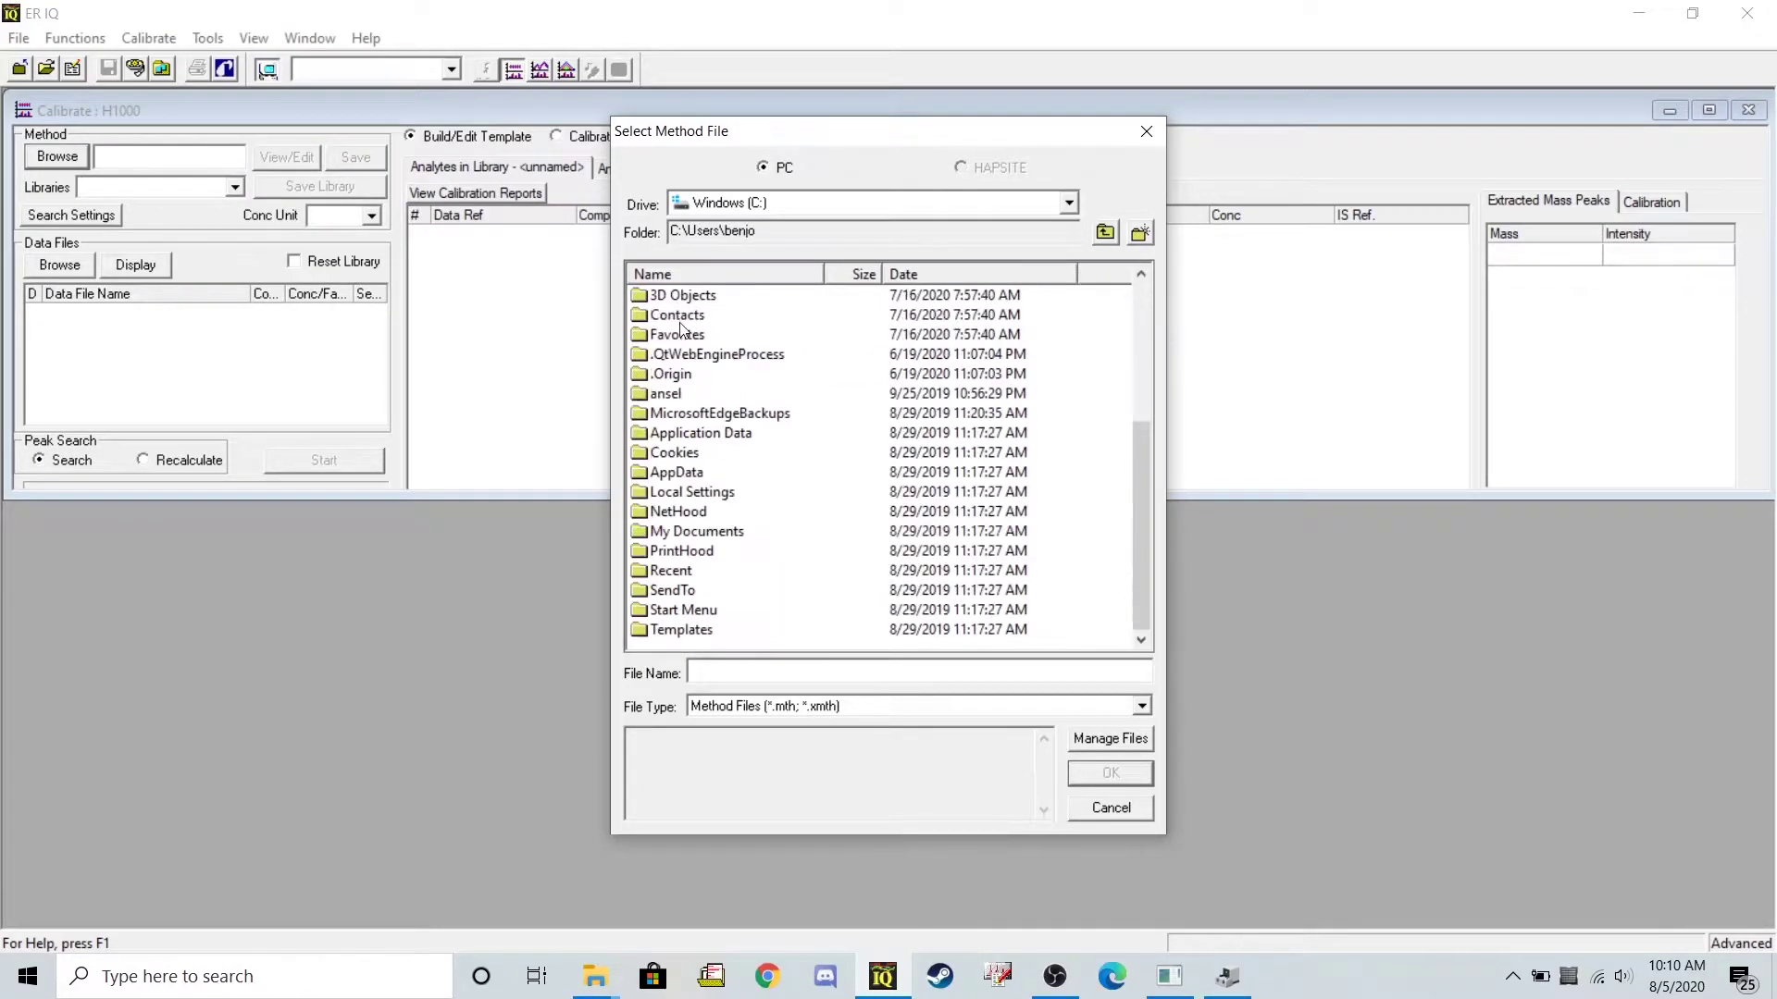
{"action": "left_click", "coordinate": [687, 270]}
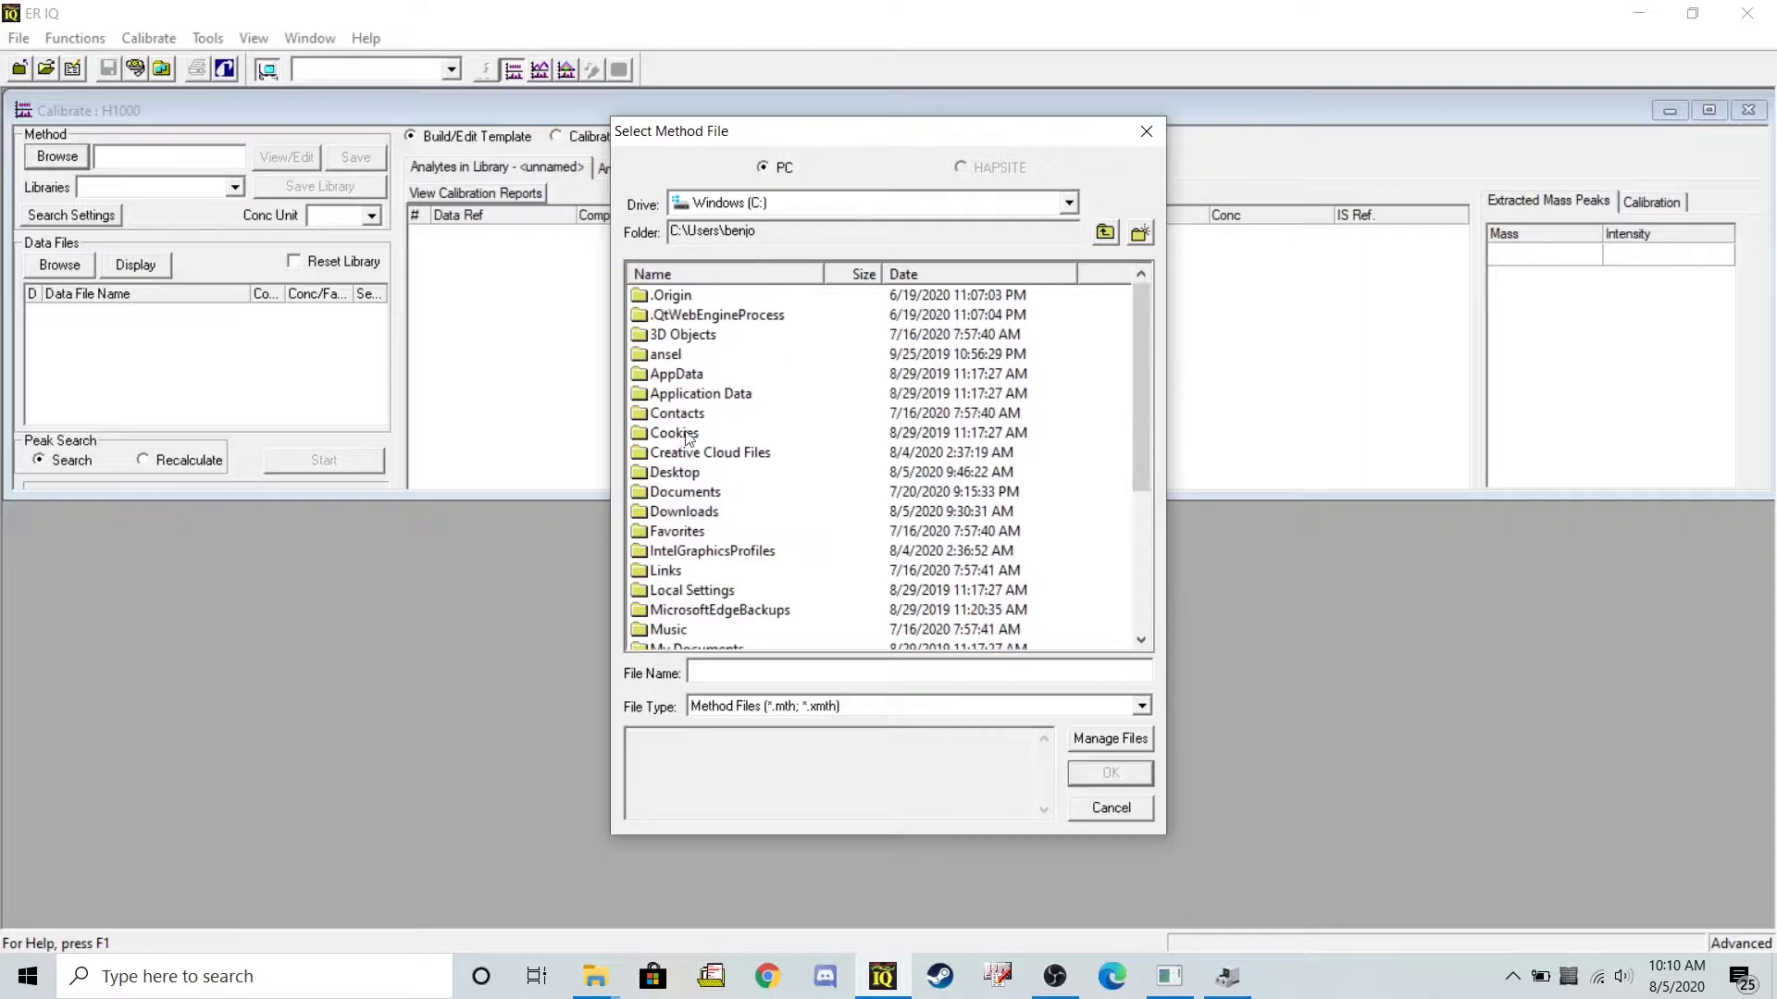
{"action": "double_click", "coordinate": [680, 474]}
{"action": "double_click", "coordinate": [707, 398]}
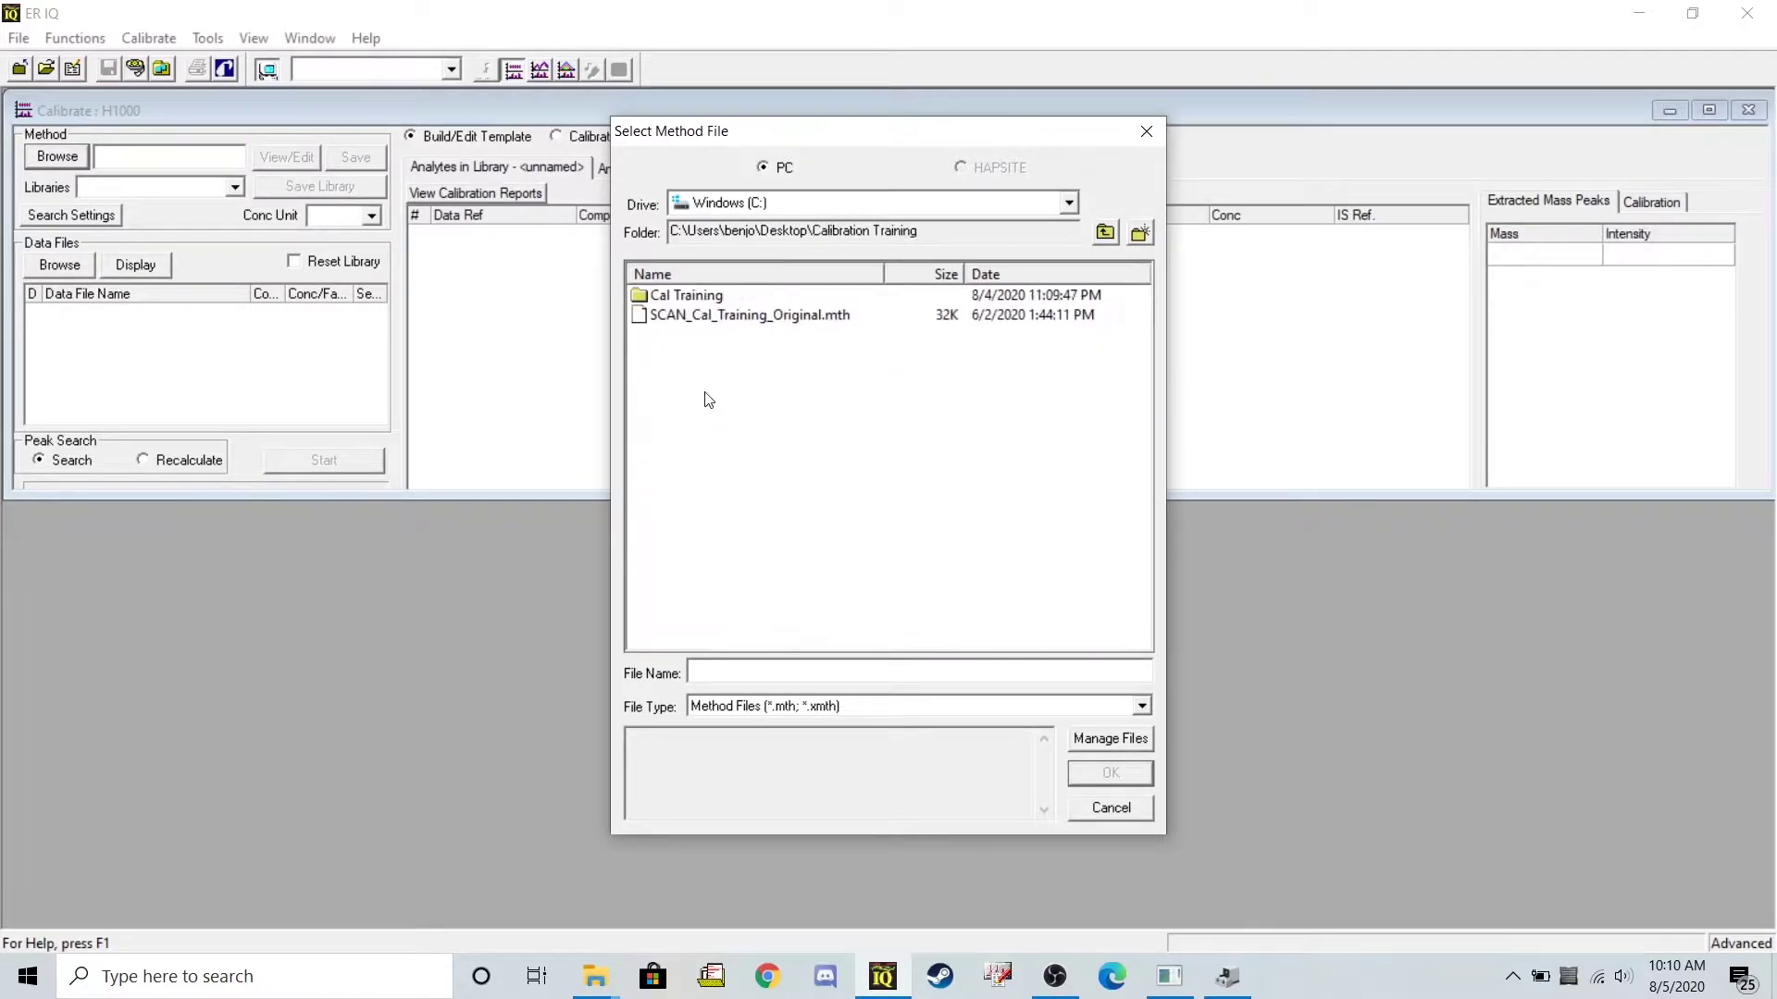
{"action": "left_click", "coordinate": [705, 316]}
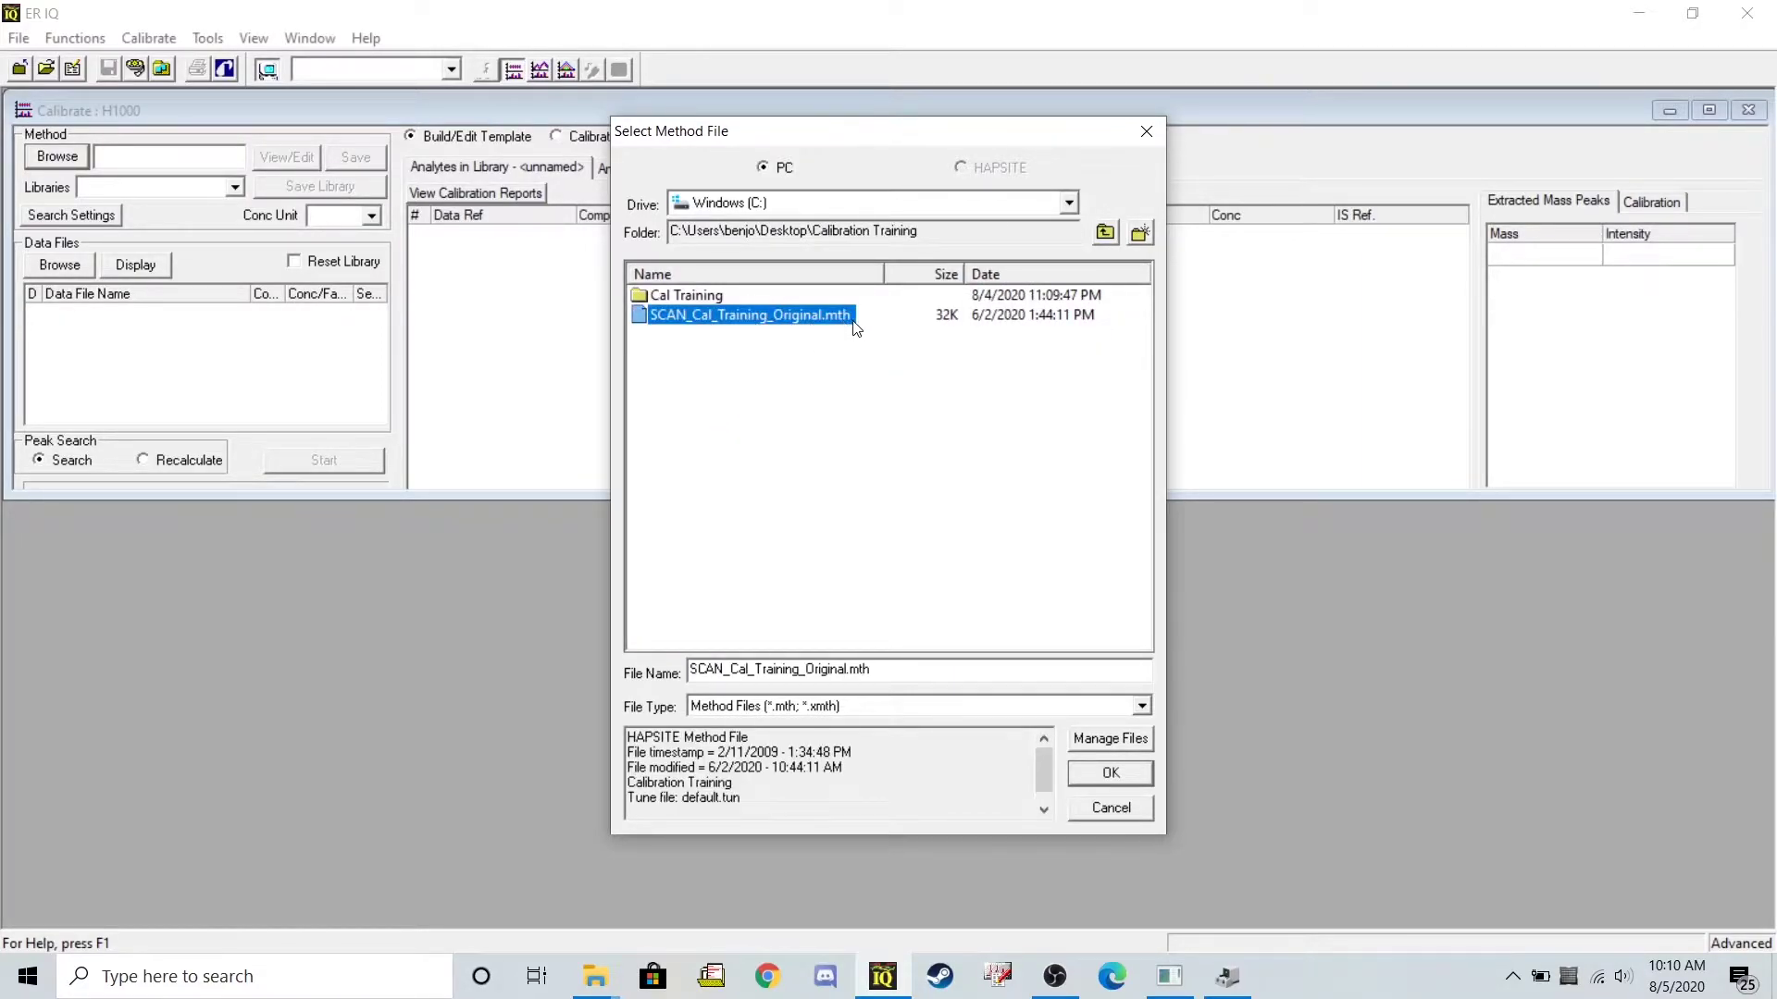
{"action": "double_click", "coordinate": [733, 320]}
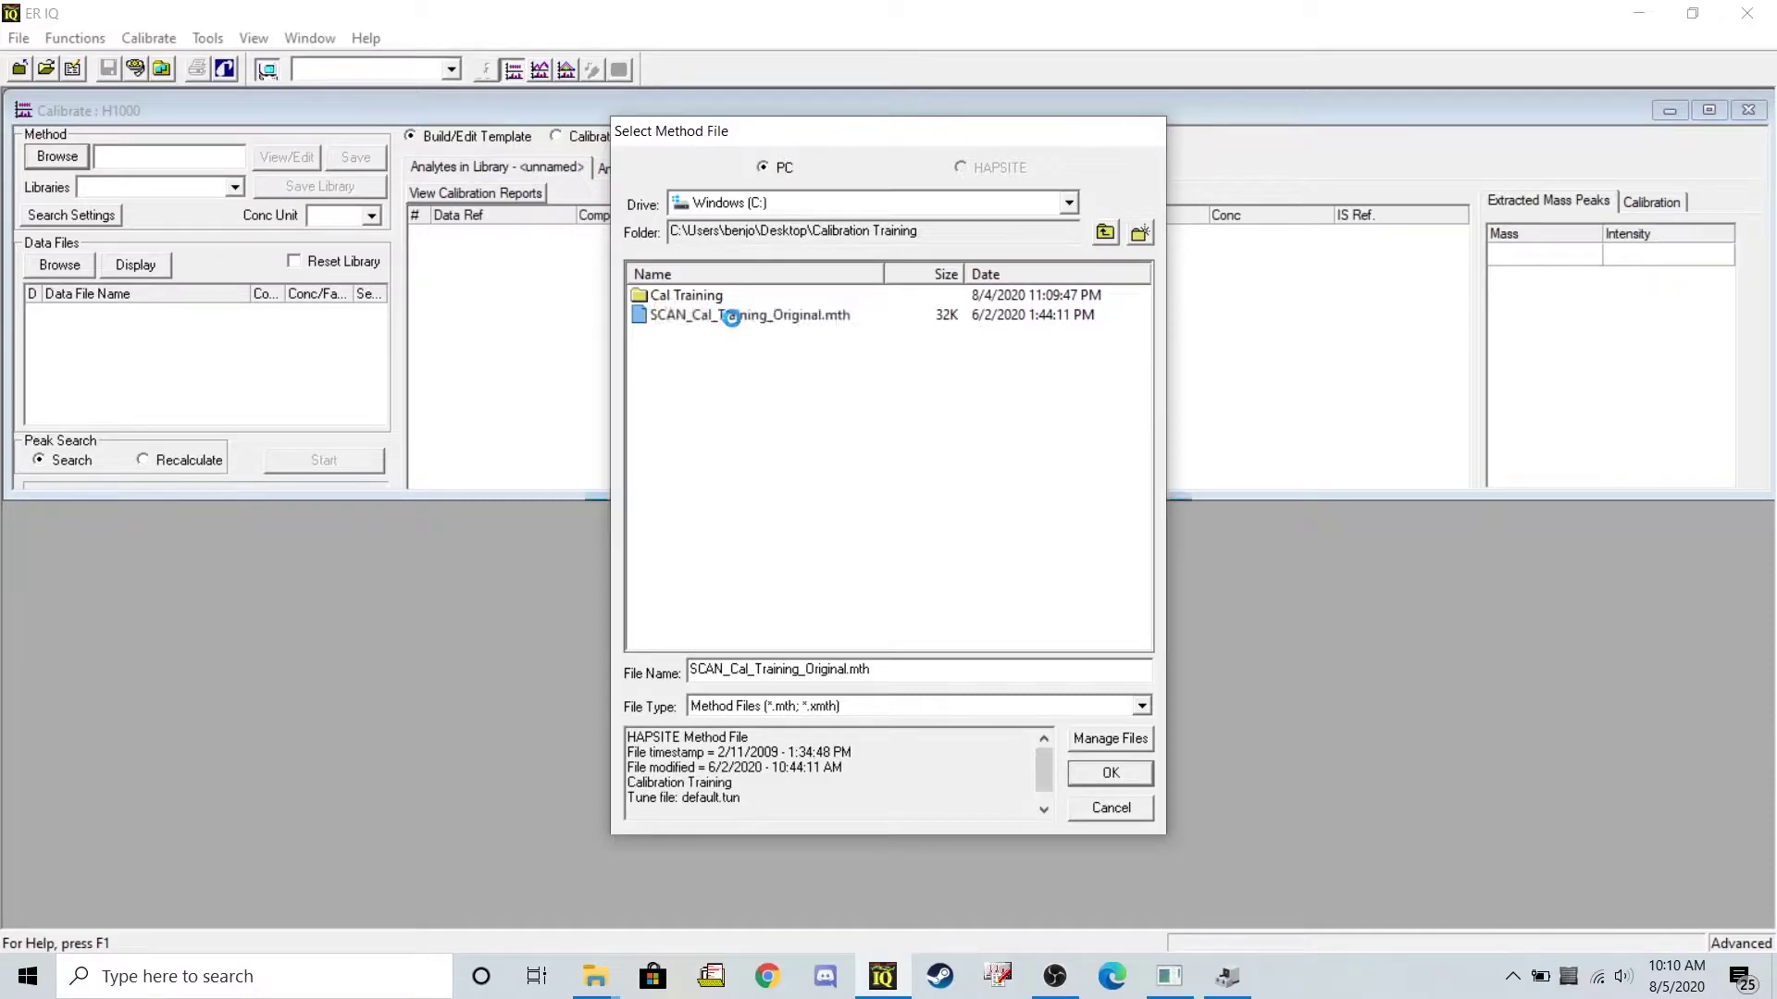
- Add SCAN_Cal_Training_Original.hps from the Cal Training subfolder as a data file and dismiss the units warning
{"action": "left_click", "coordinate": [60, 265]}
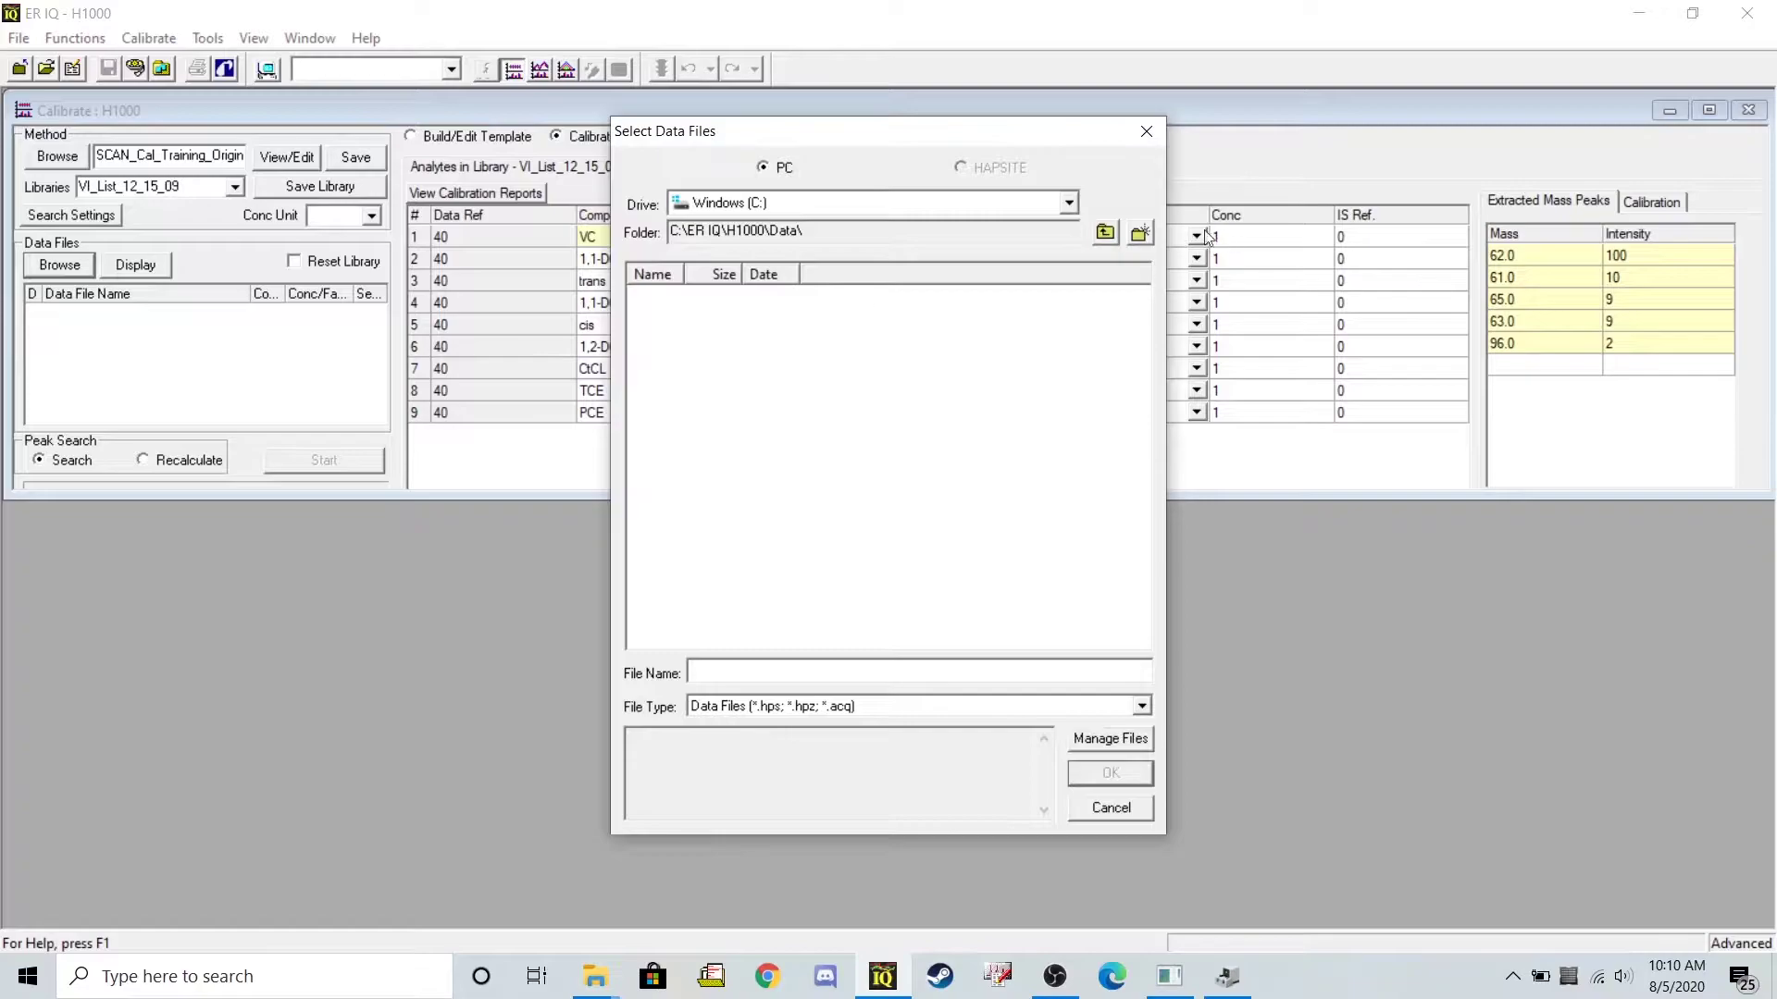
{"action": "left_click", "coordinate": [1104, 232]}
{"action": "left_click", "coordinate": [1105, 232]}
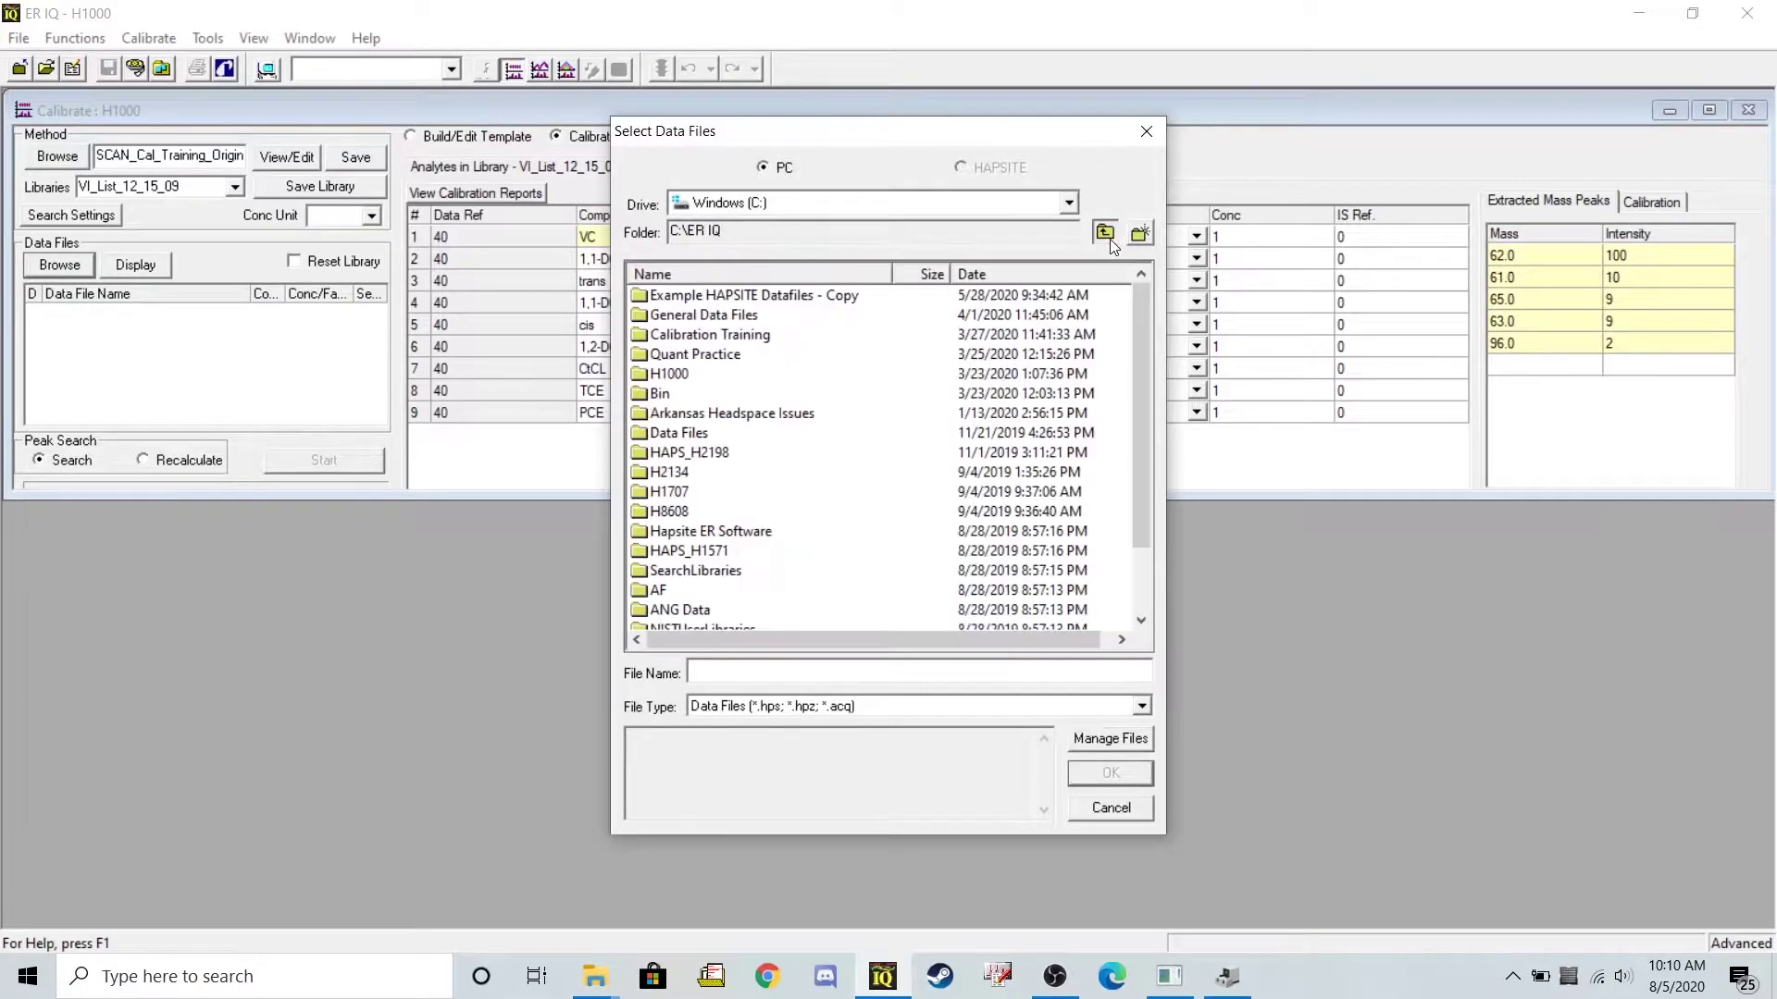
{"action": "left_click", "coordinate": [1105, 232]}
{"action": "scroll", "coordinate": [685, 444], "scroll_direction": "down", "scroll_amount": 3}
{"action": "double_click", "coordinate": [659, 617]}
{"action": "double_click", "coordinate": [693, 294]}
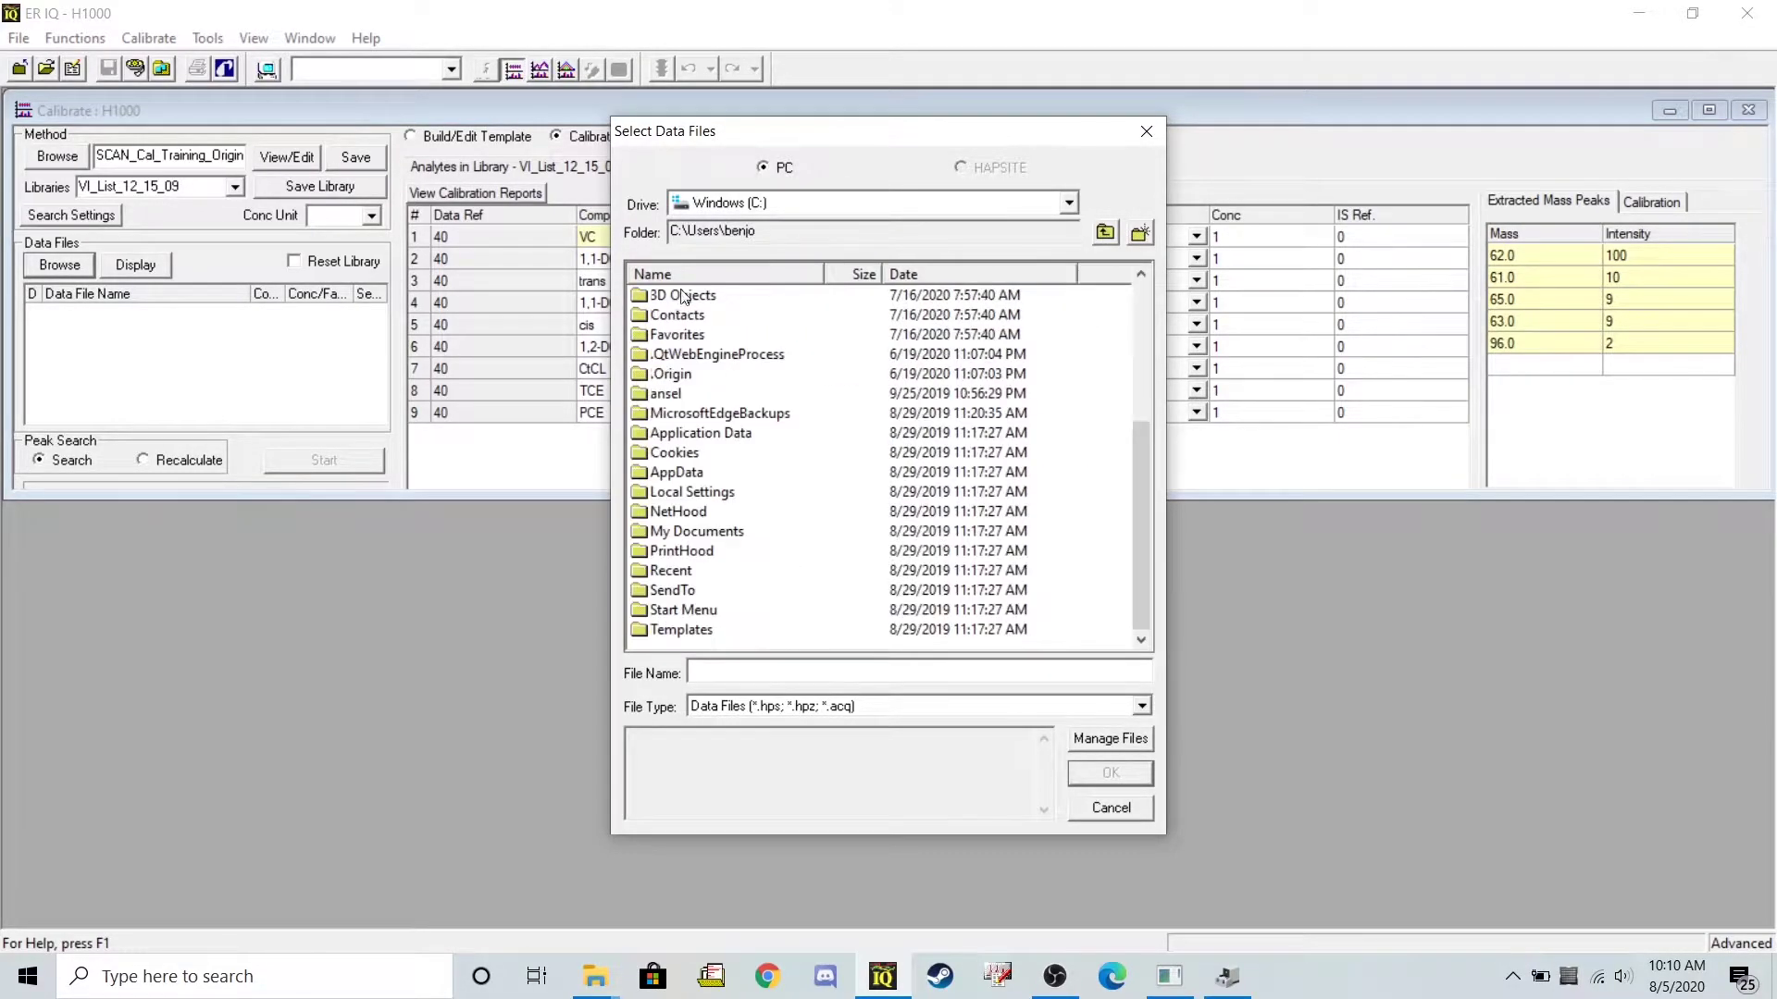
{"action": "left_click", "coordinate": [720, 276]}
{"action": "double_click", "coordinate": [690, 476]}
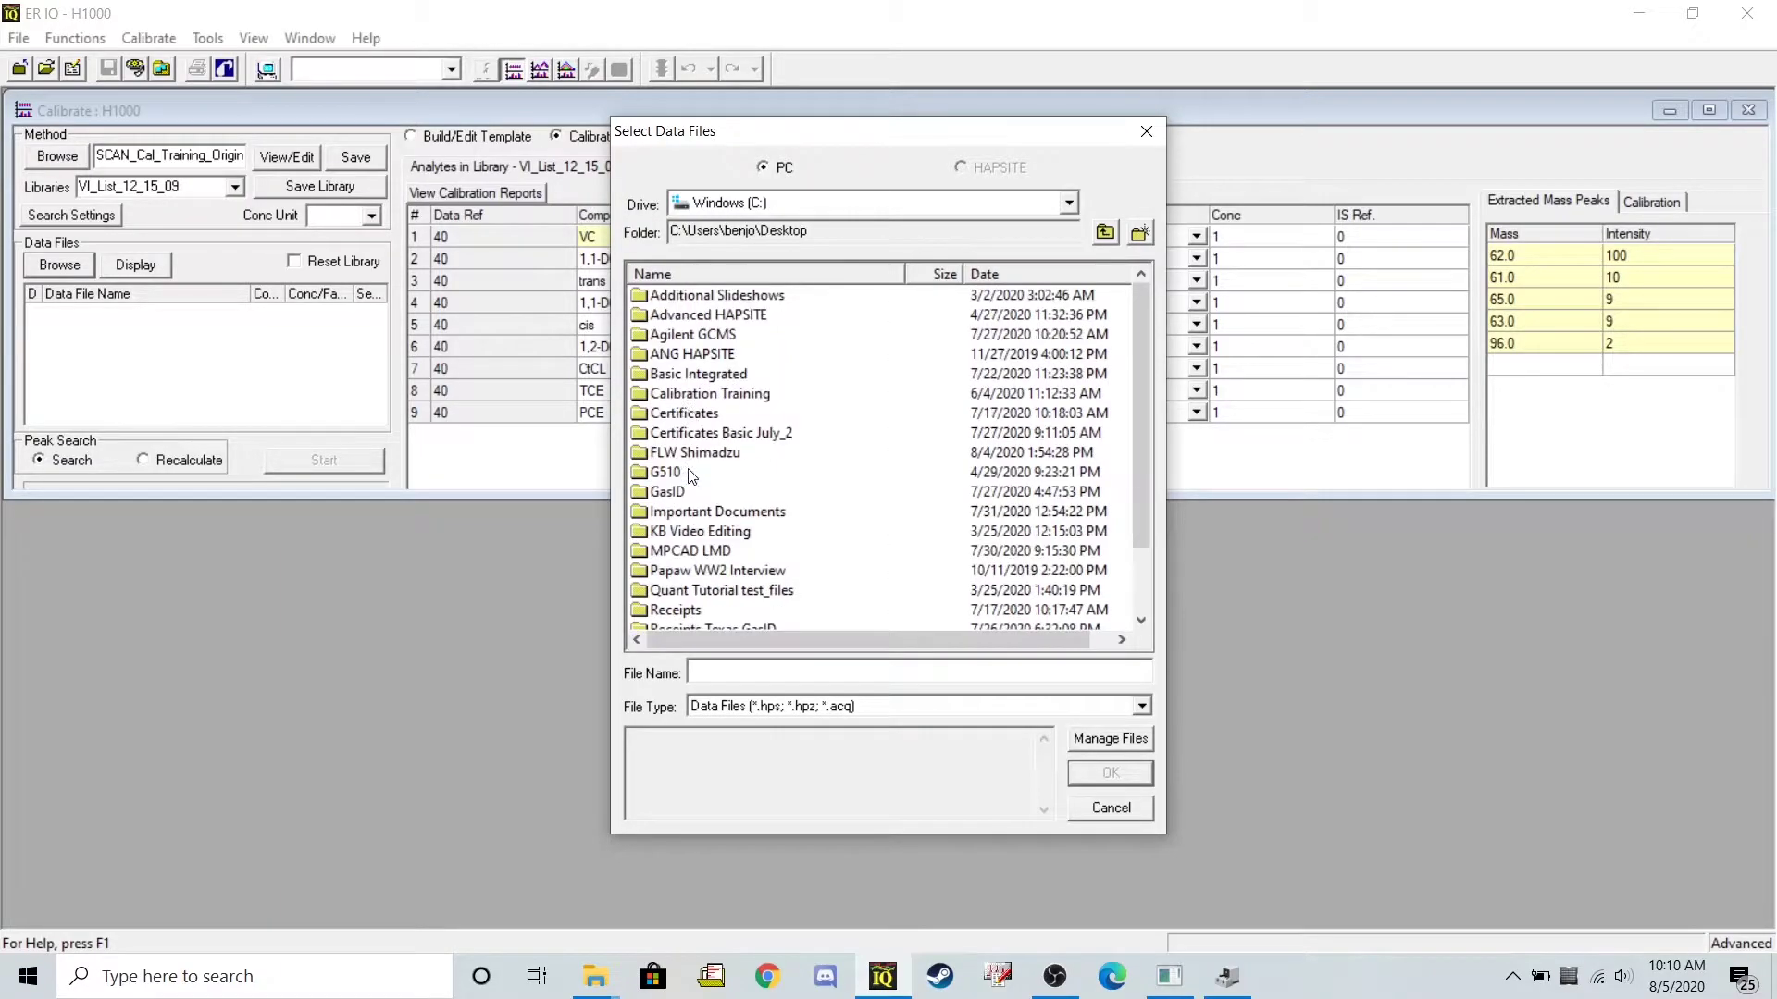
{"action": "double_click", "coordinate": [738, 395]}
{"action": "double_click", "coordinate": [692, 296]}
{"action": "left_click", "coordinate": [796, 296]}
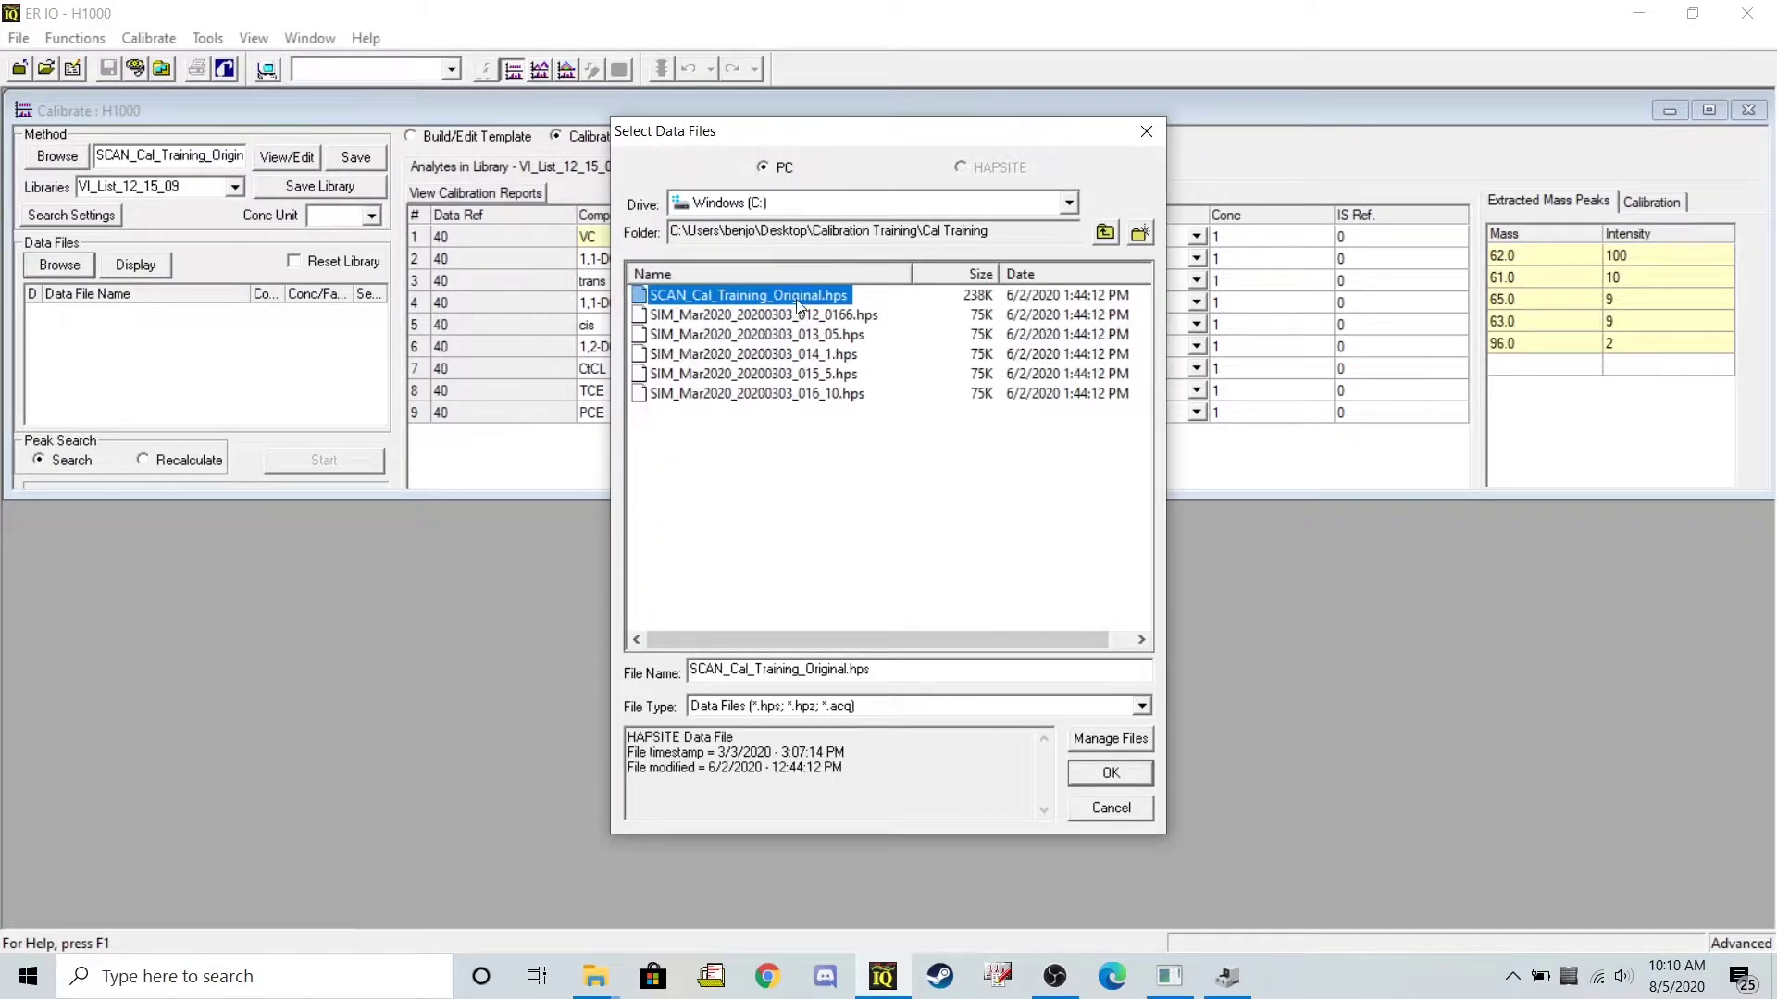
{"action": "double_click", "coordinate": [795, 298]}
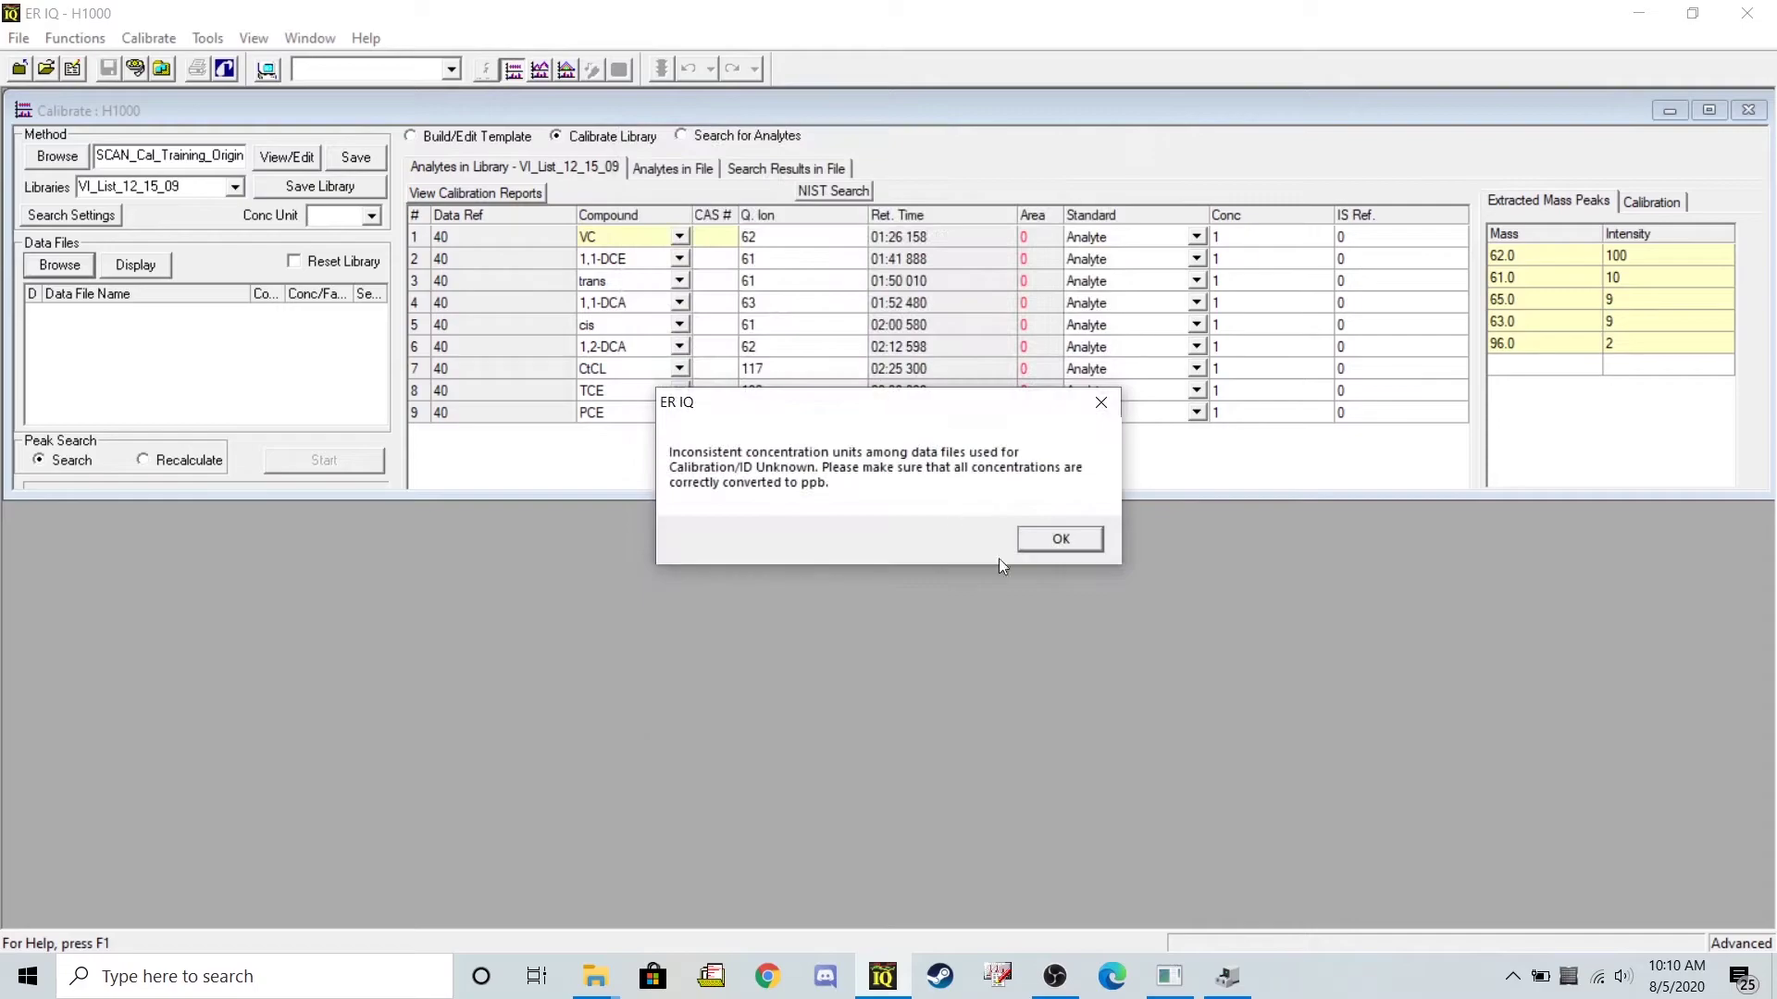
{"action": "left_click", "coordinate": [1057, 543]}
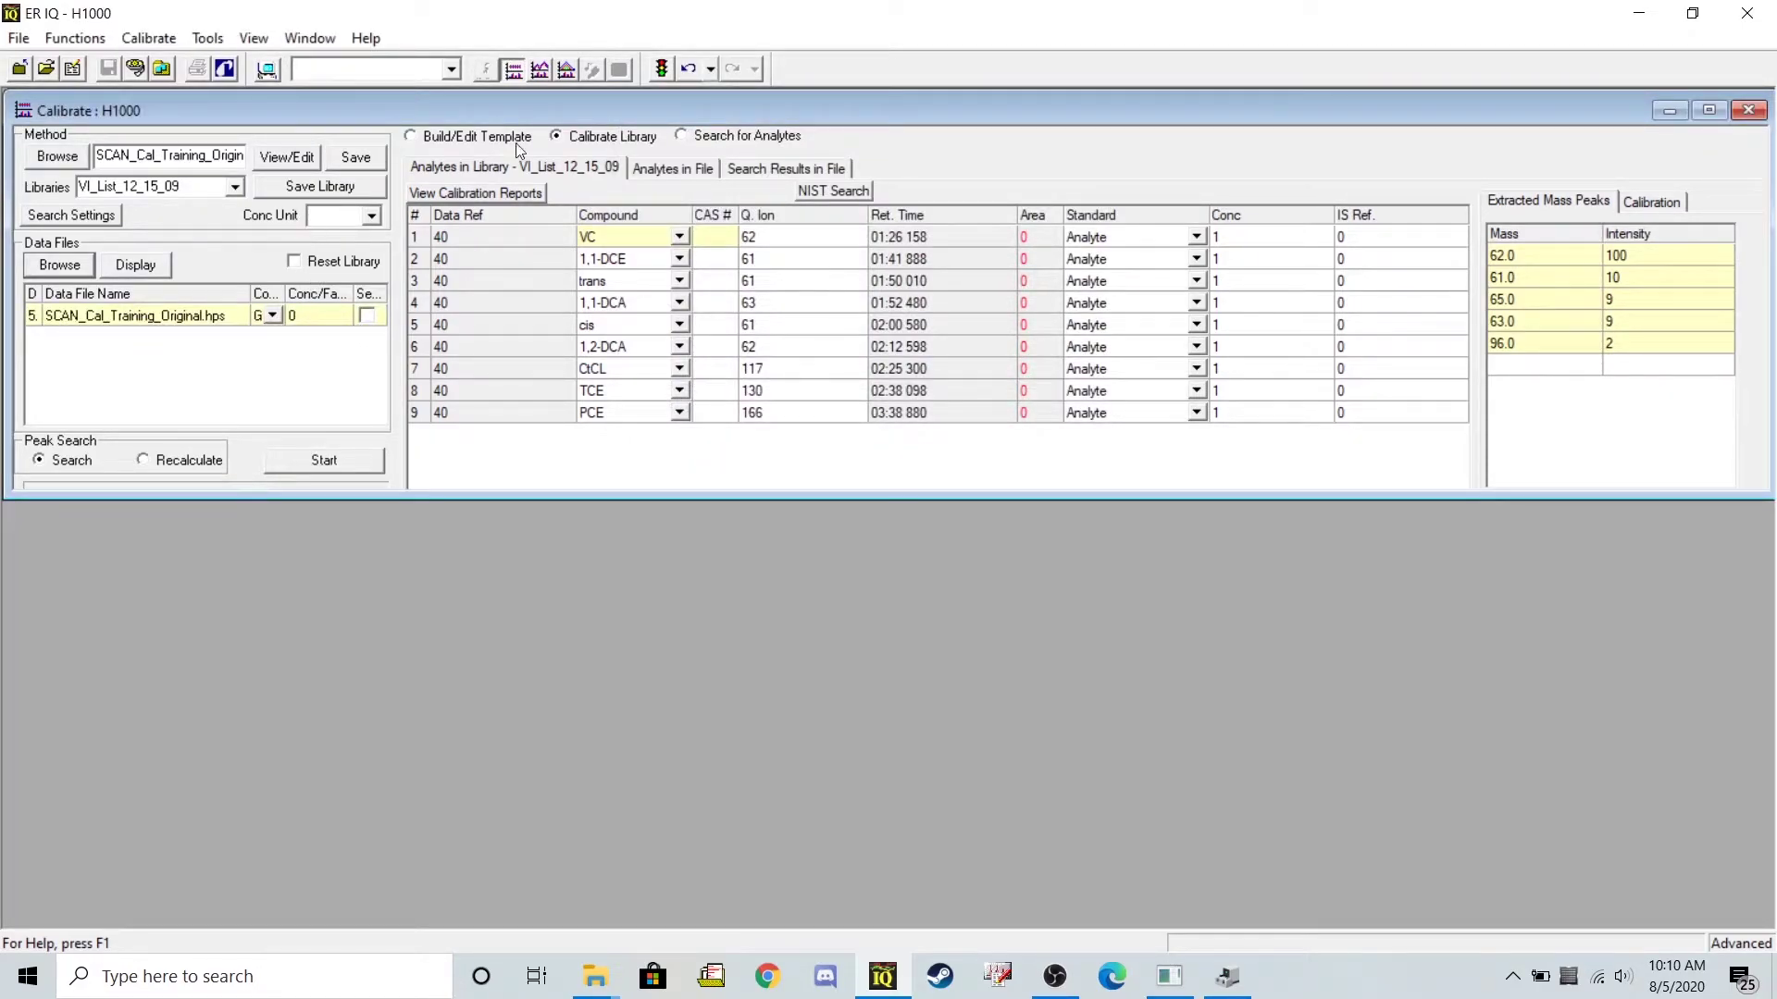
- In Build/Edit Template, enable Reset Library and include the SCAN data file in the search
{"action": "left_click", "coordinate": [456, 138]}
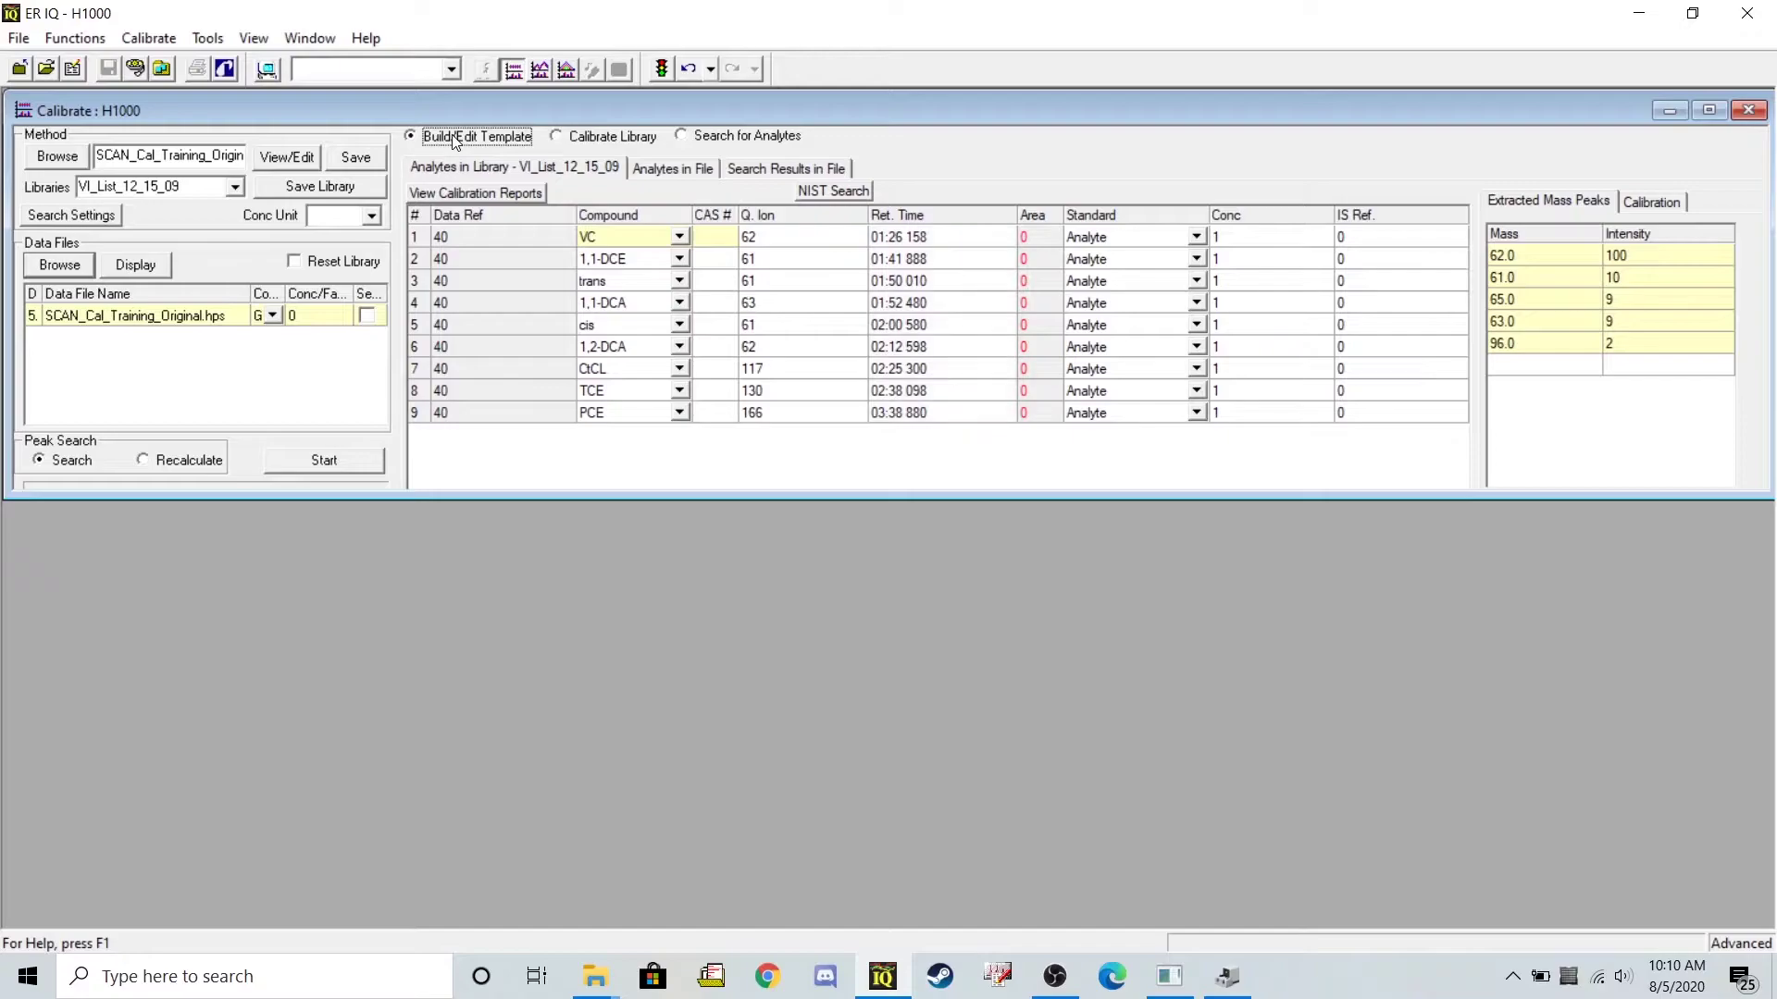
{"action": "left_click", "coordinate": [1664, 204]}
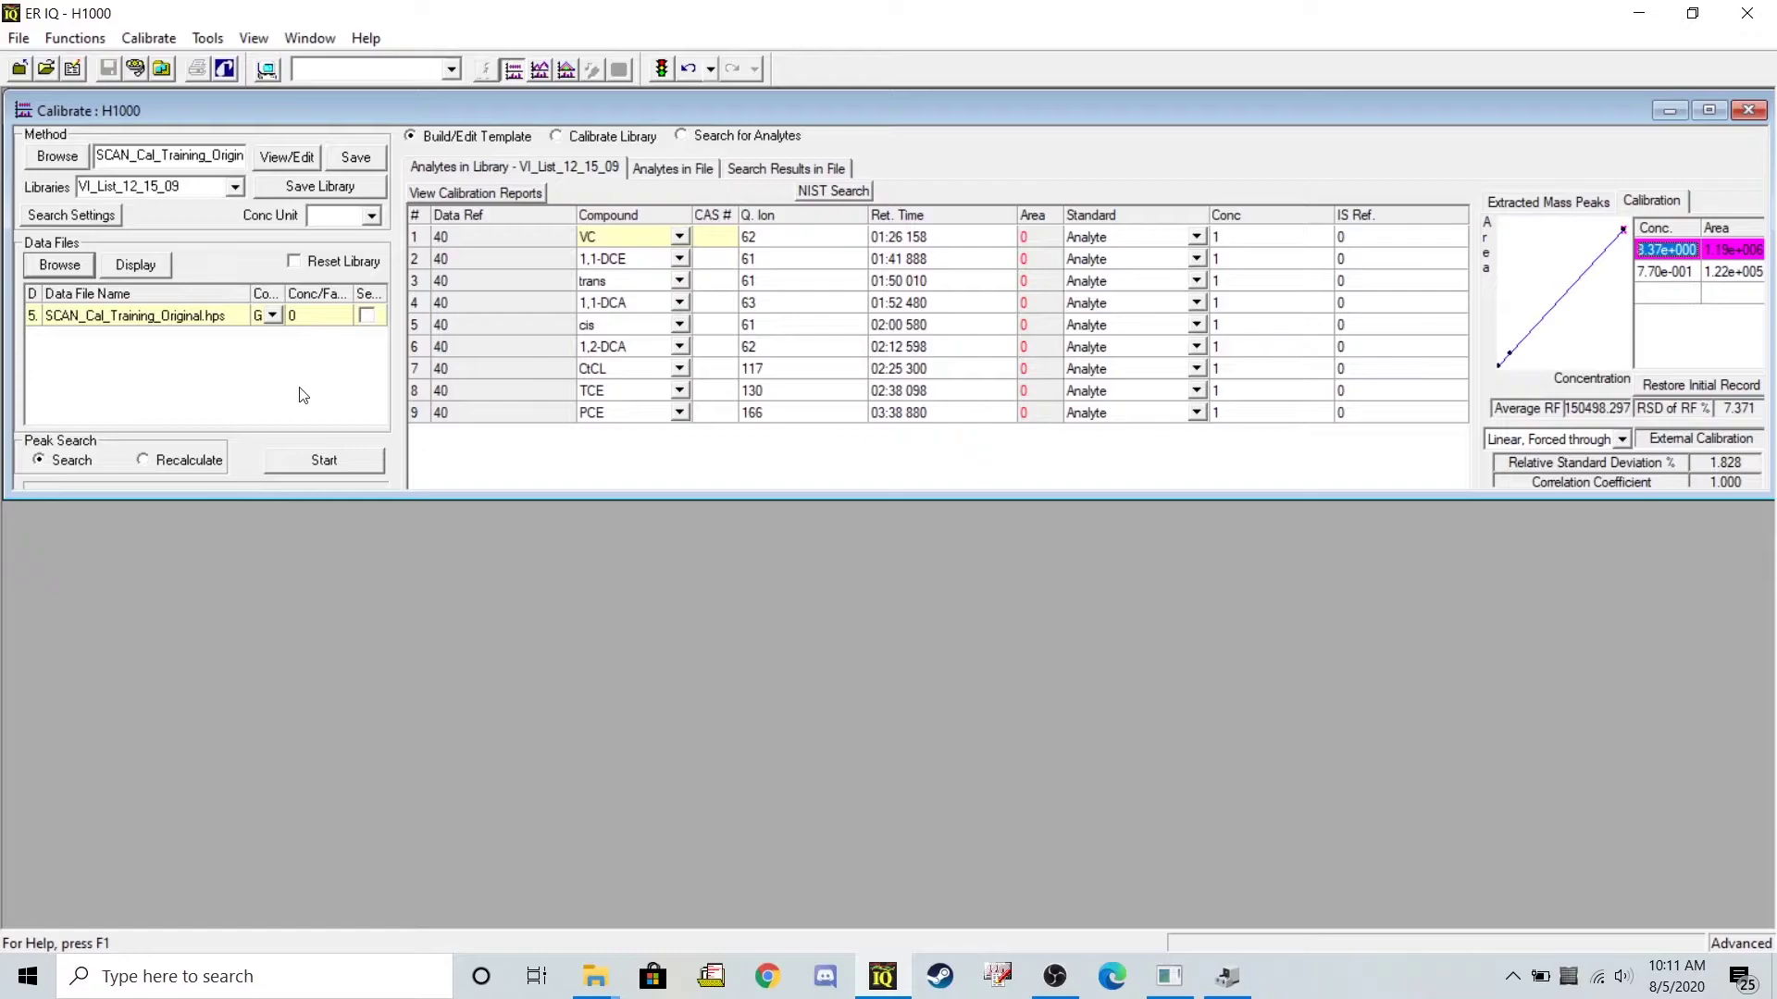
{"action": "left_click", "coordinate": [1537, 202]}
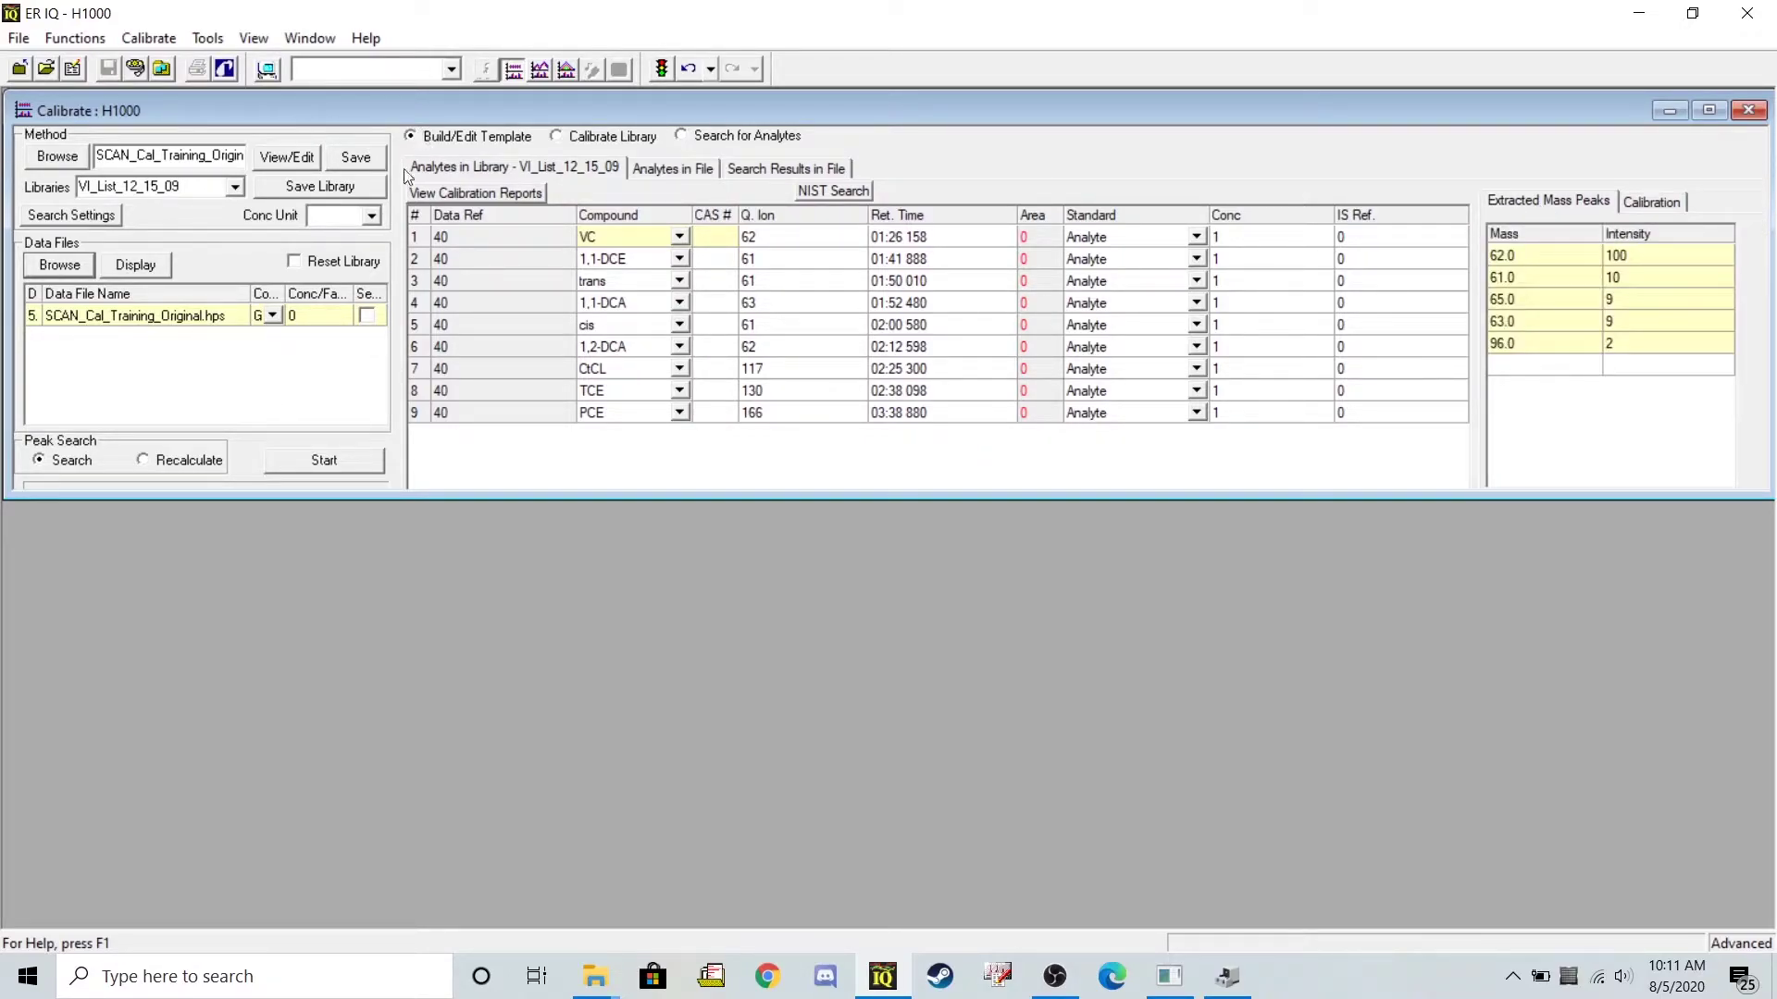
{"action": "left_click", "coordinate": [314, 268]}
{"action": "left_click", "coordinate": [367, 318]}
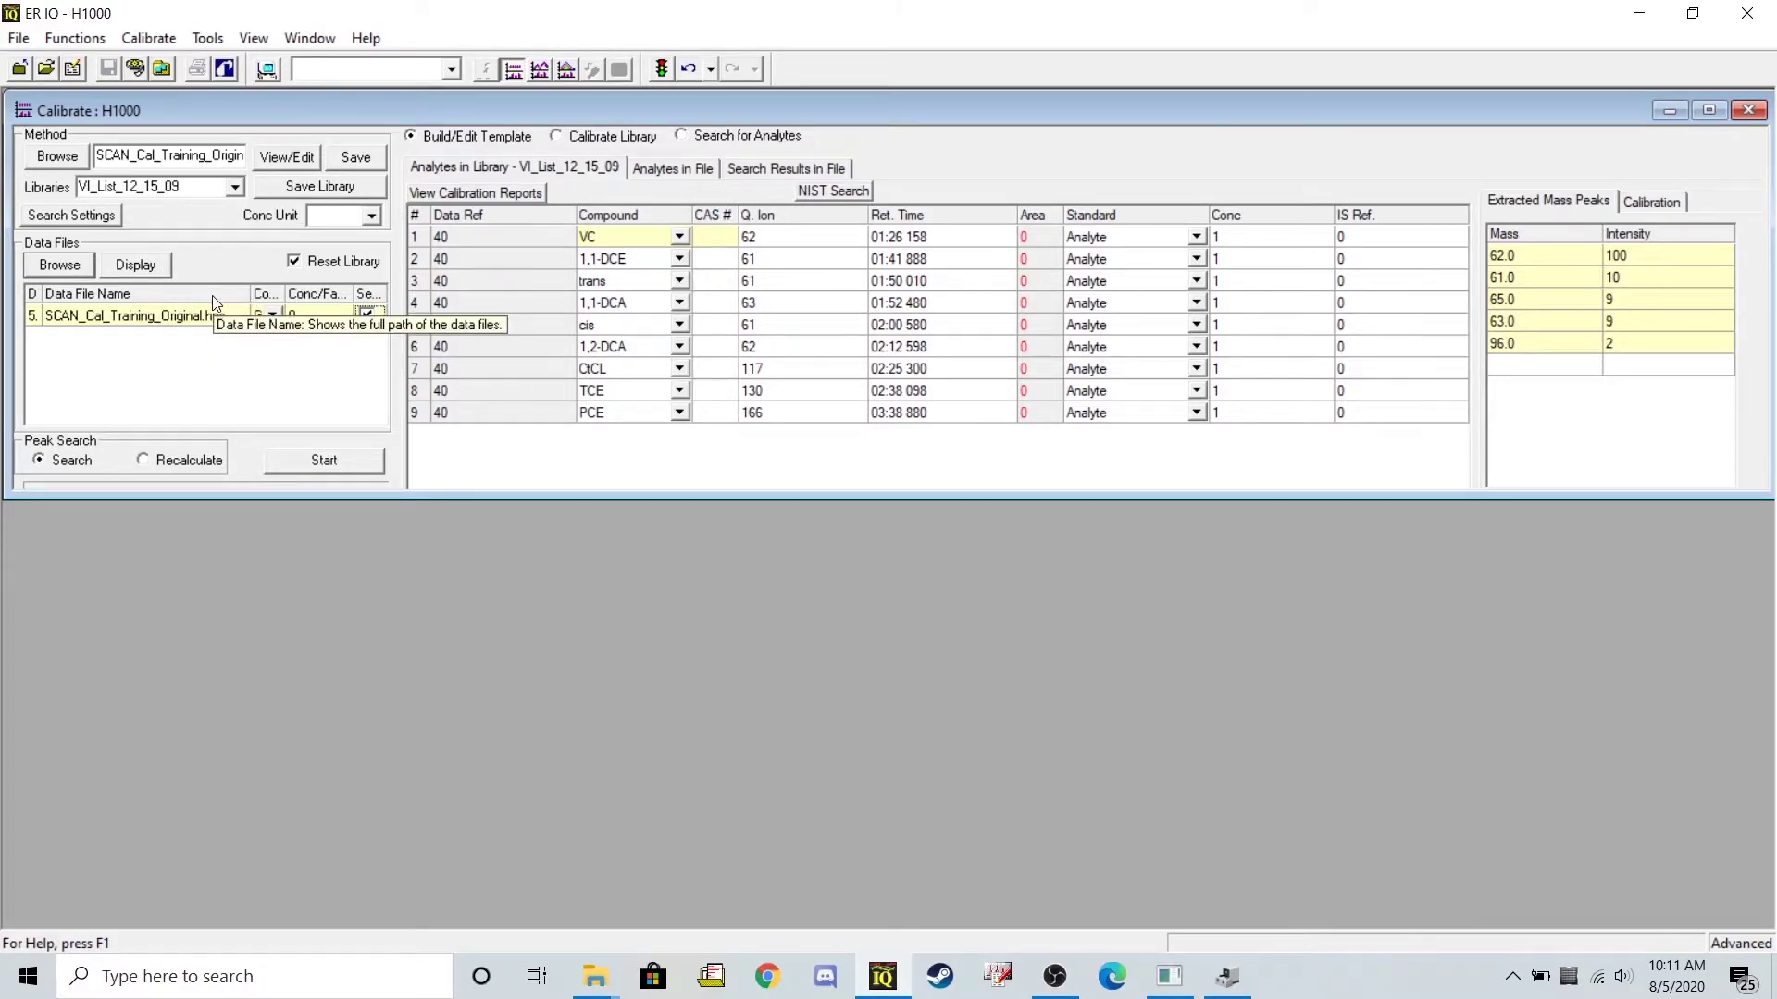
- Give the data file a concentration of 5 ppb and run the peak search
{"action": "left_click", "coordinate": [303, 317]}
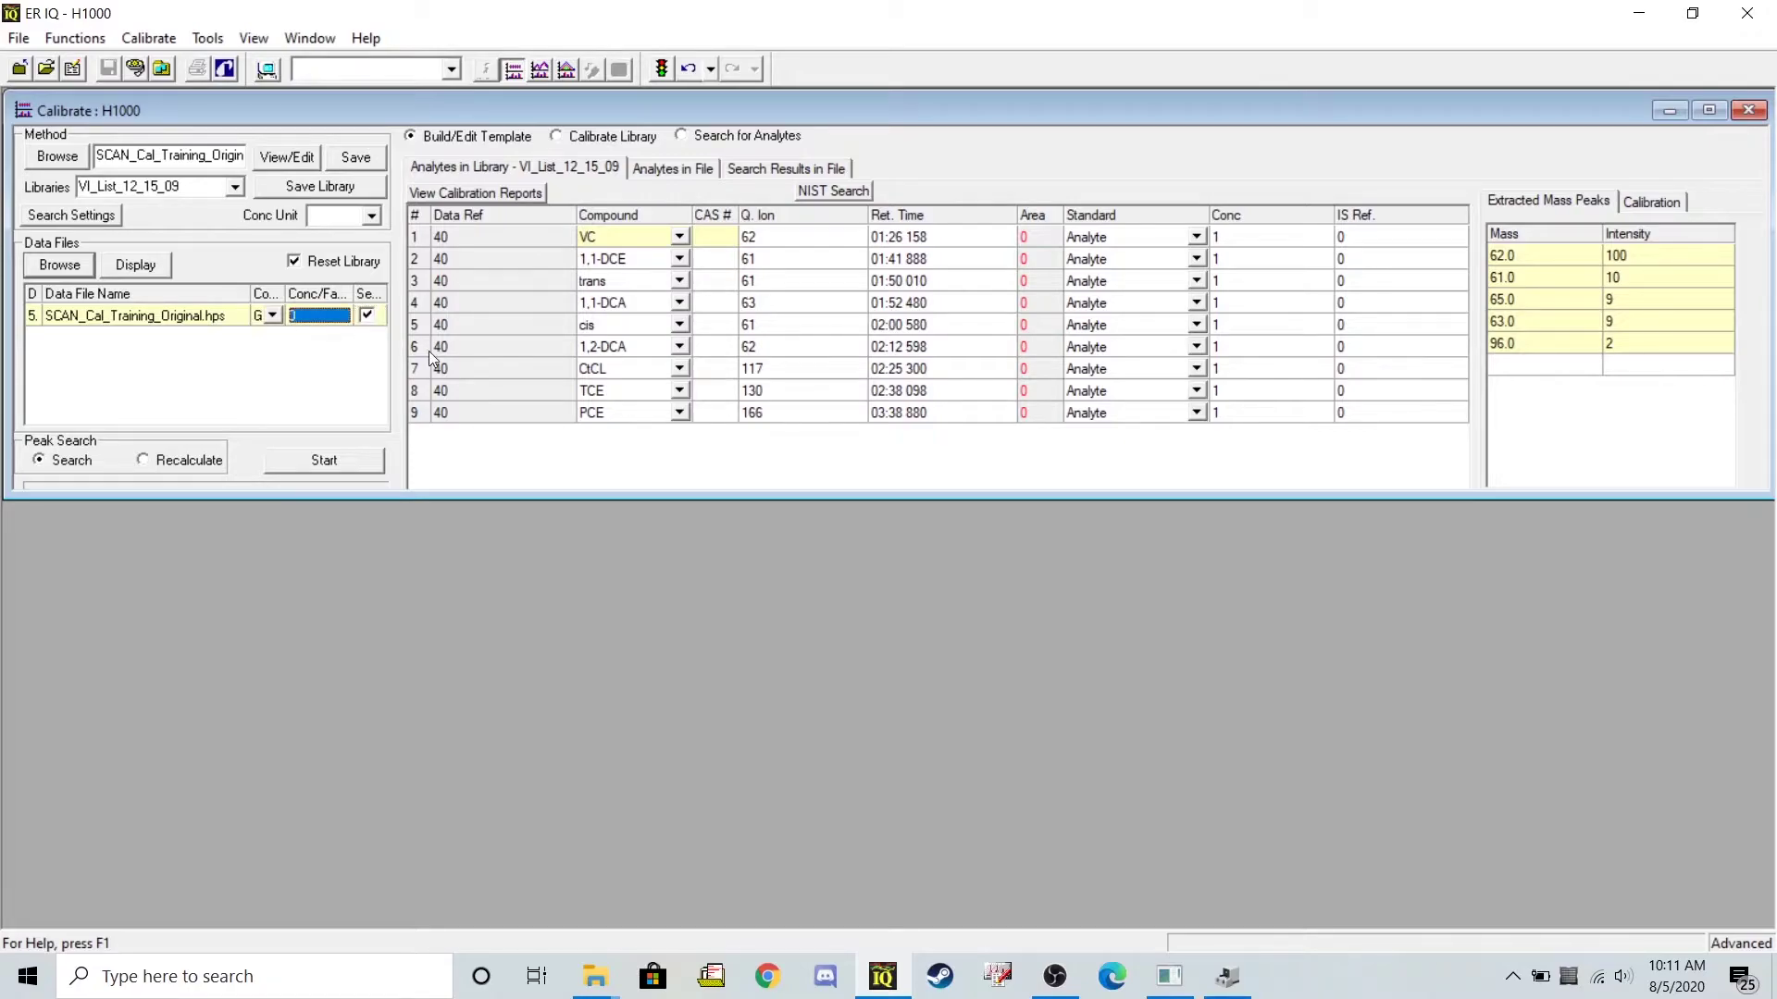
{"action": "type", "text": "5"}
{"action": "left_click", "coordinate": [359, 219]}
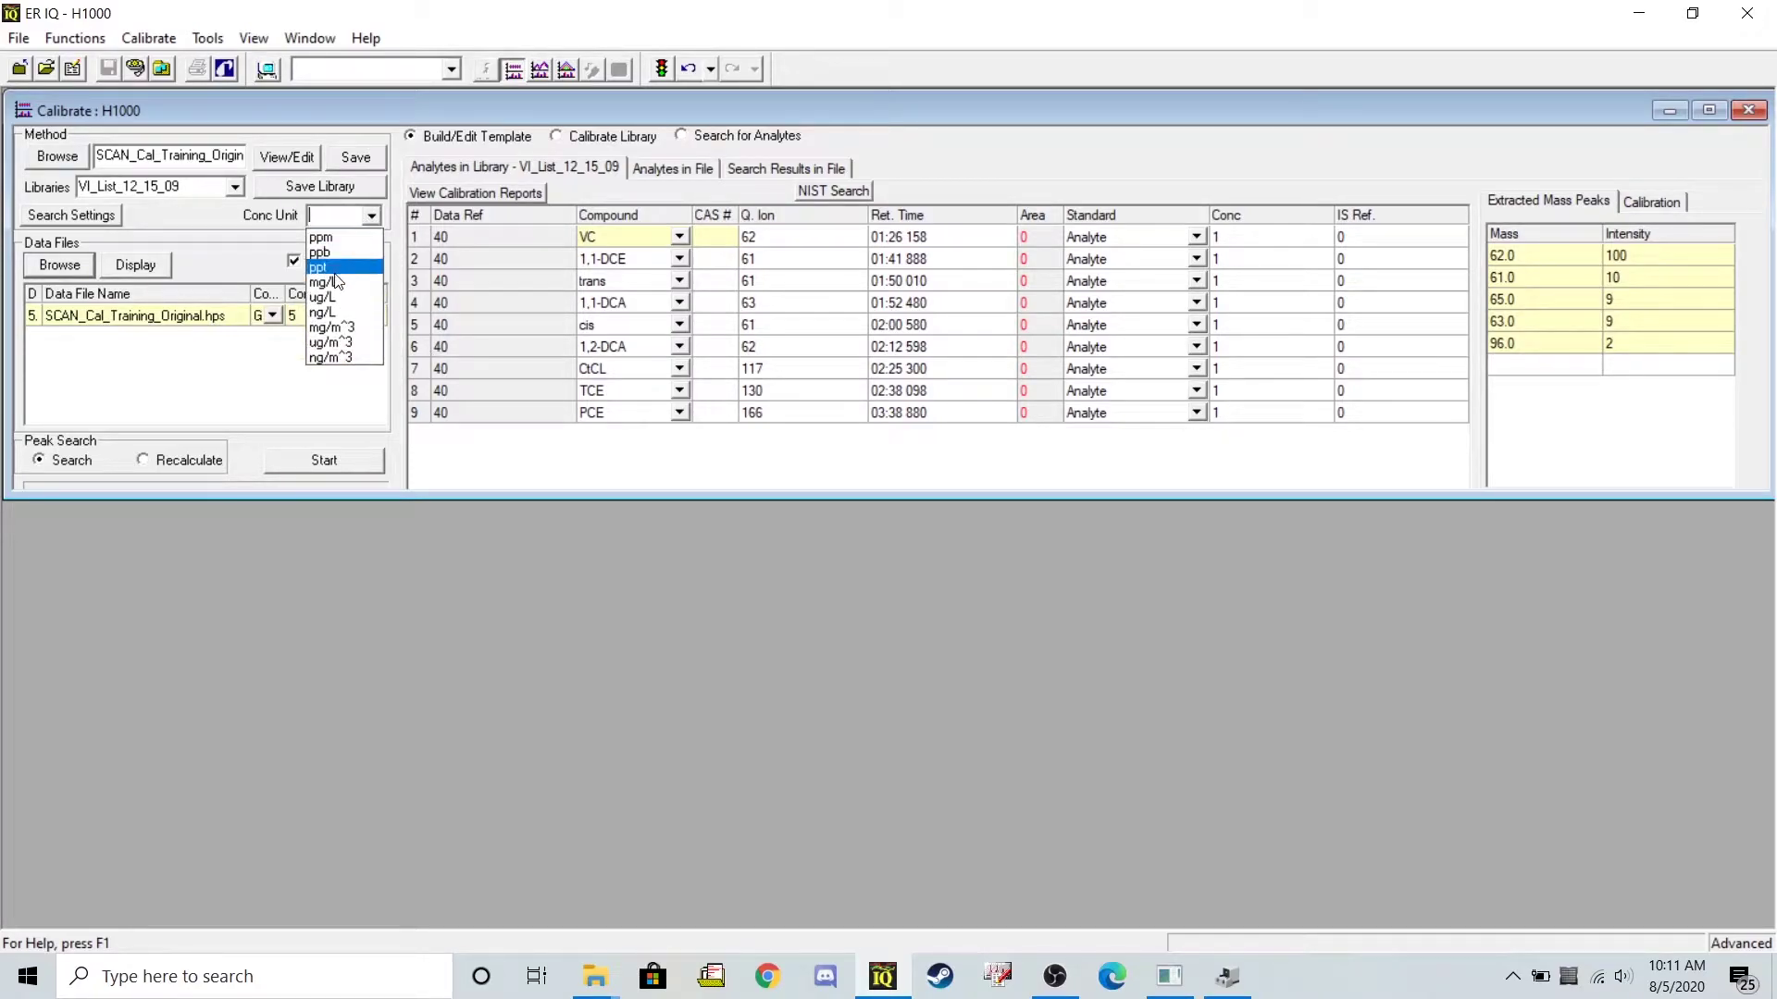
{"action": "left_click", "coordinate": [324, 252]}
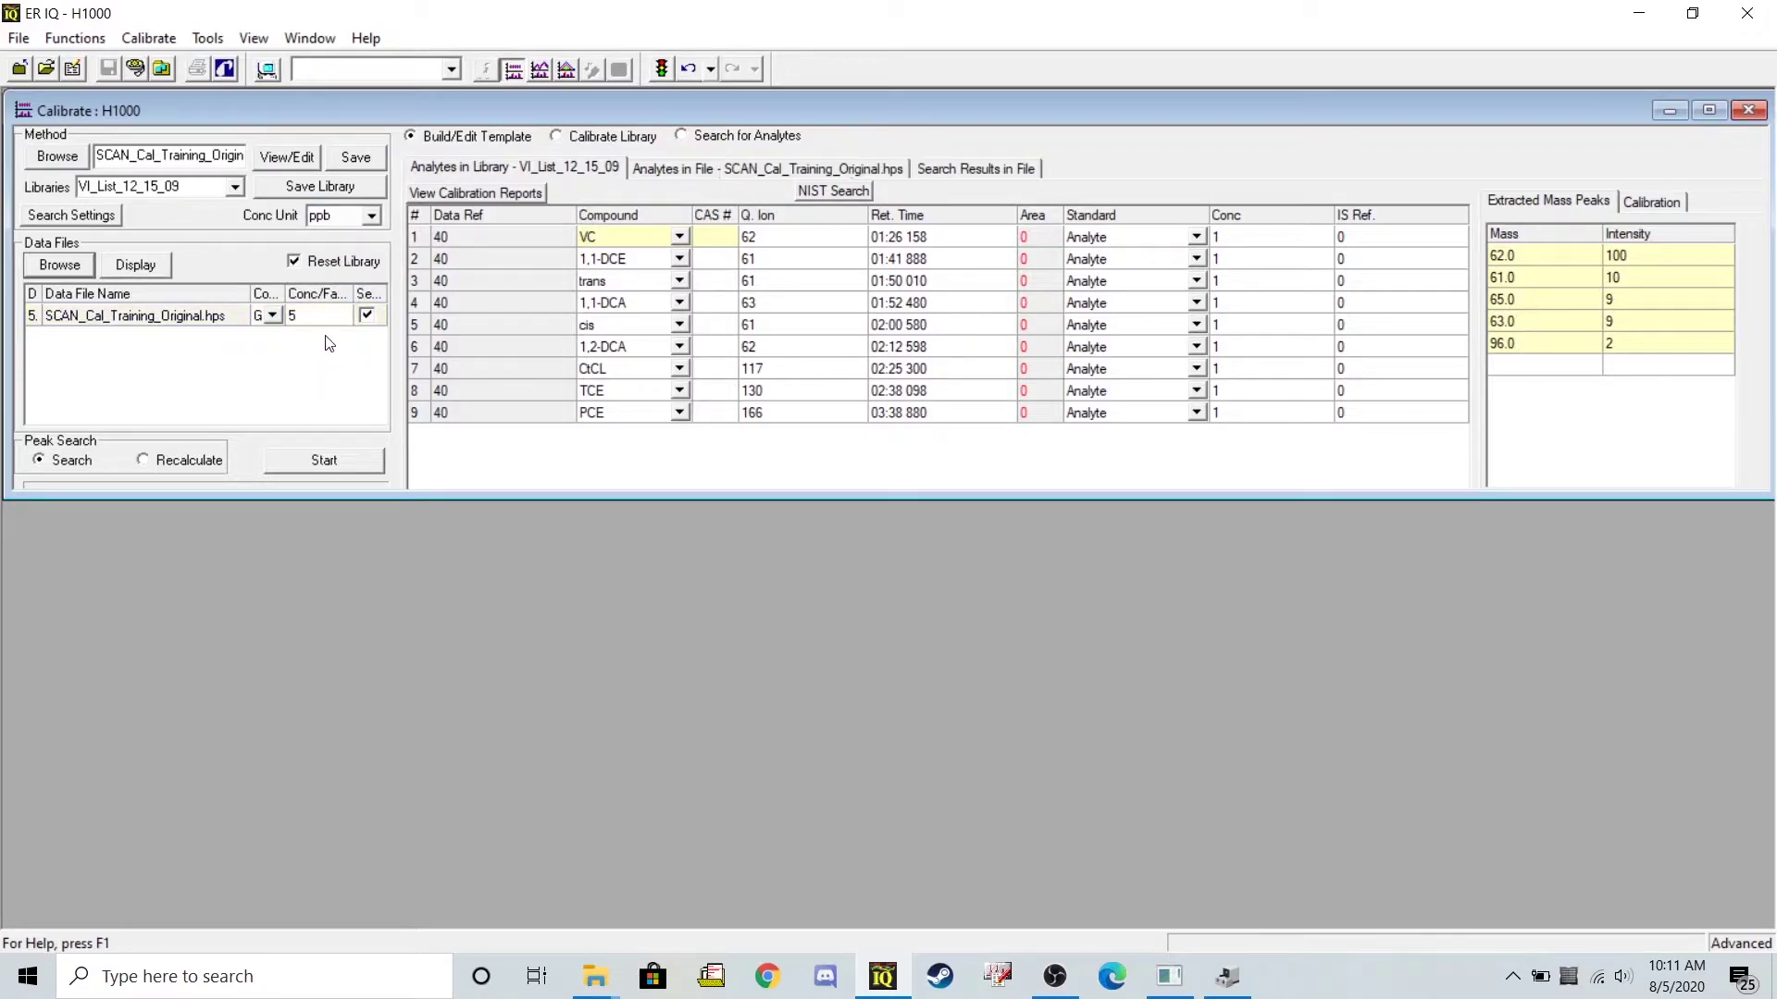
{"action": "left_click", "coordinate": [336, 458]}
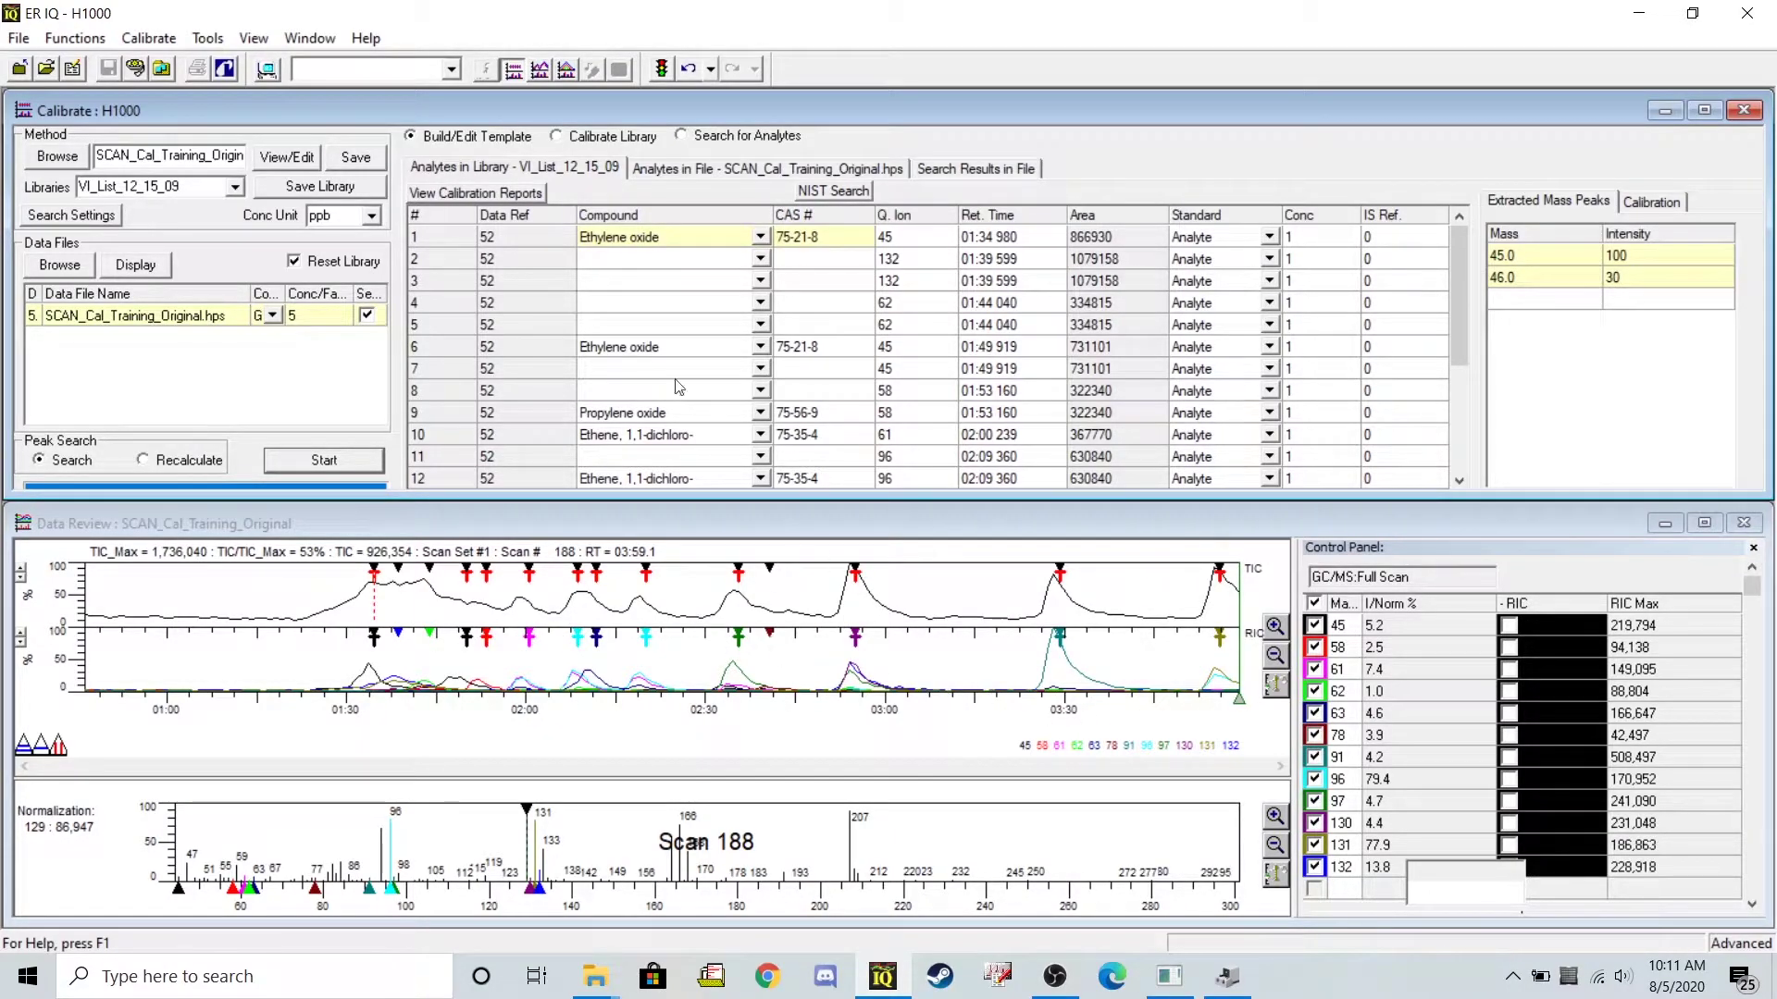
- Review the Ethylene oxide, Trichloroethylene and Tetrachloroethylene spectra in the found-peak list
{"action": "left_click", "coordinate": [642, 352]}
{"action": "scroll", "coordinate": [648, 416], "scroll_direction": "down", "scroll_amount": 3}
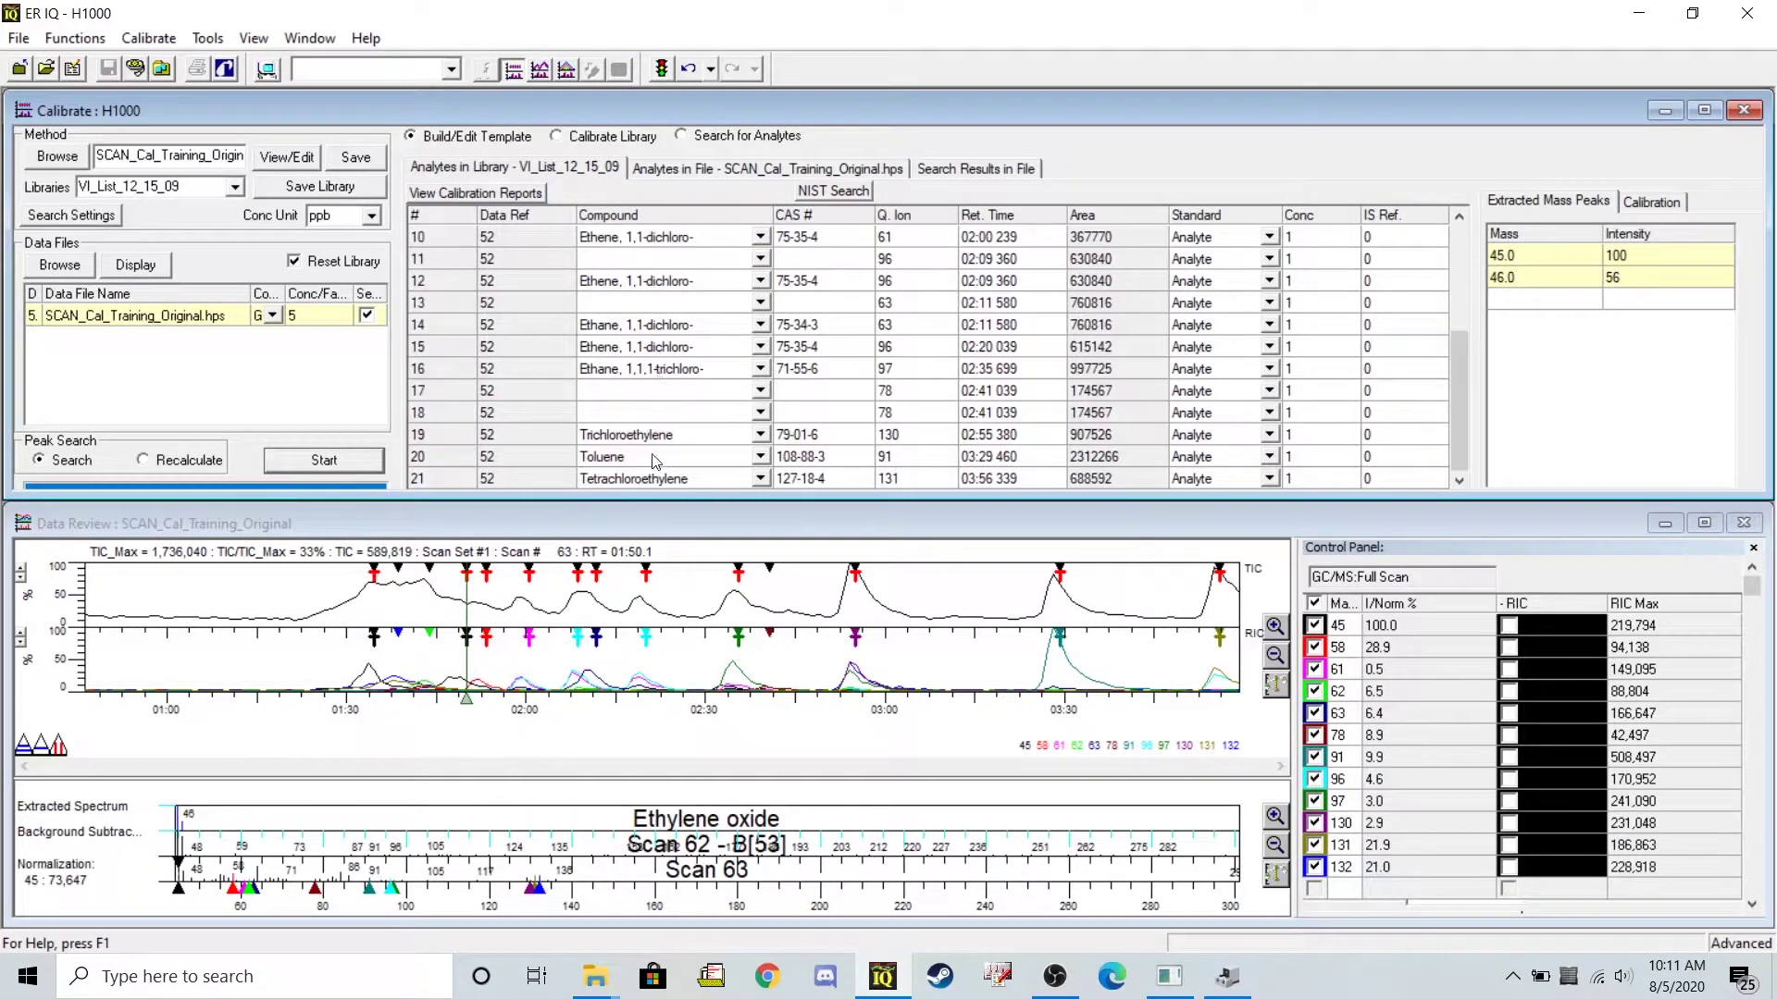
{"action": "left_click", "coordinate": [622, 437]}
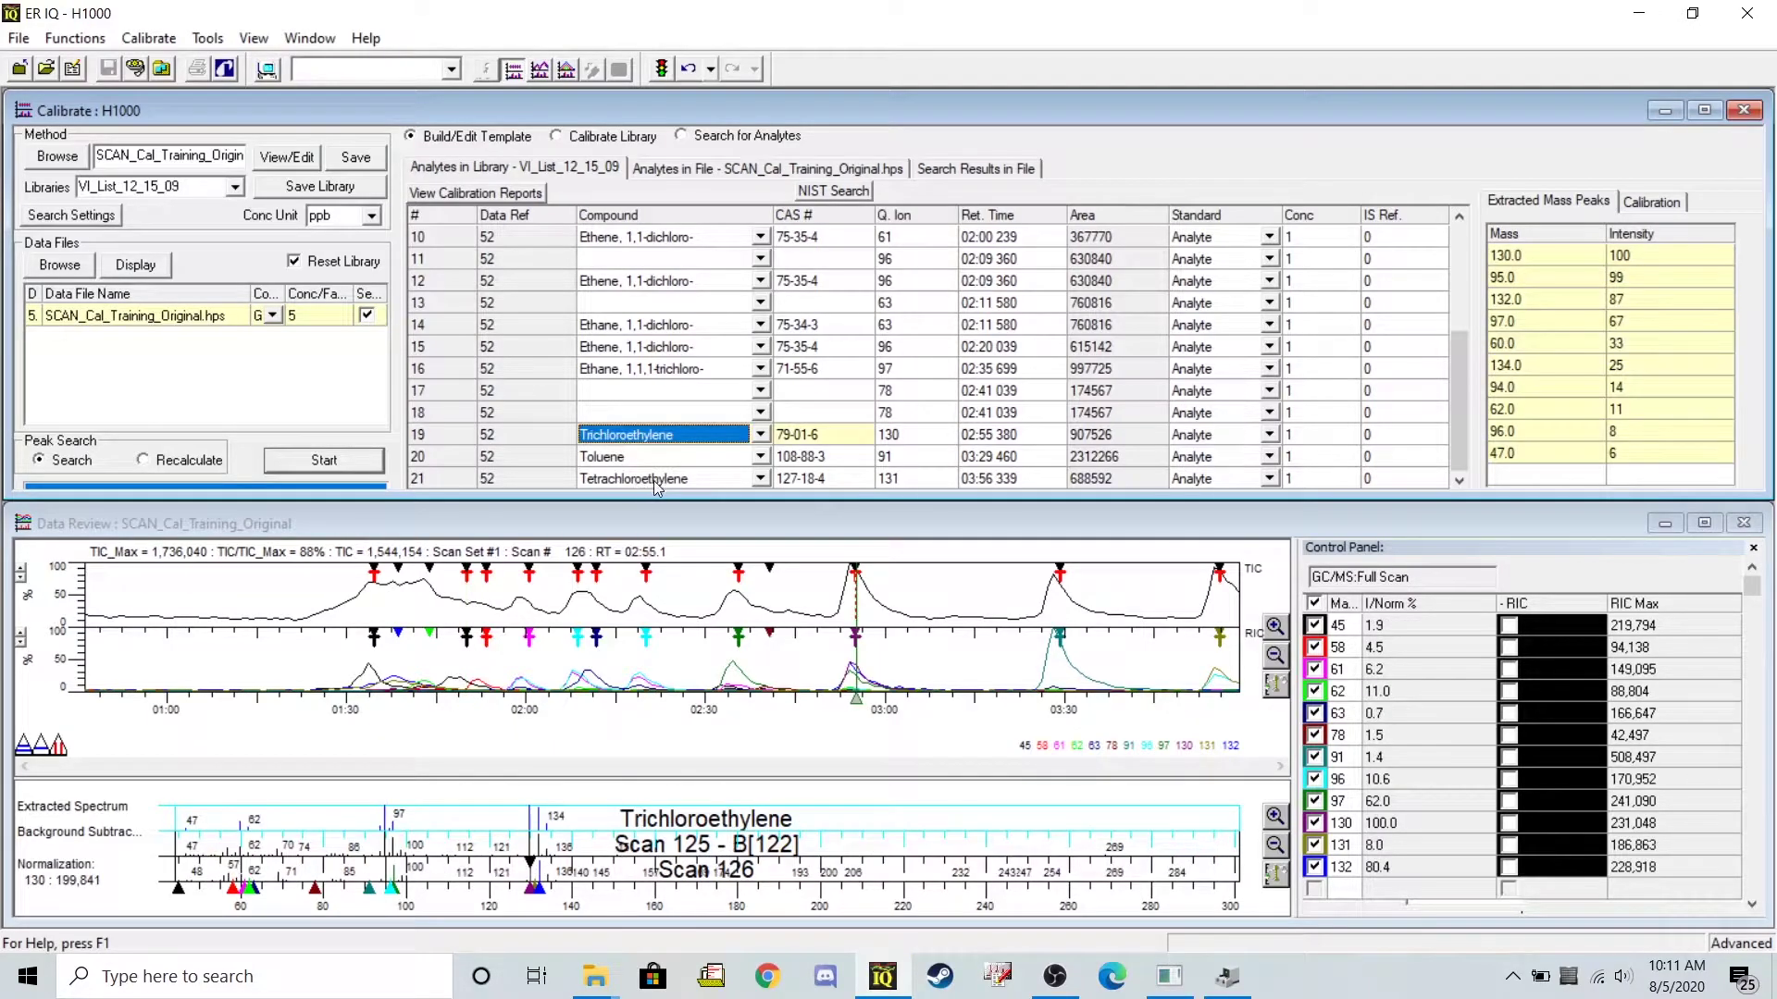
{"action": "left_click", "coordinate": [656, 481]}
{"action": "scroll", "coordinate": [668, 457], "scroll_direction": "up", "scroll_amount": 3}
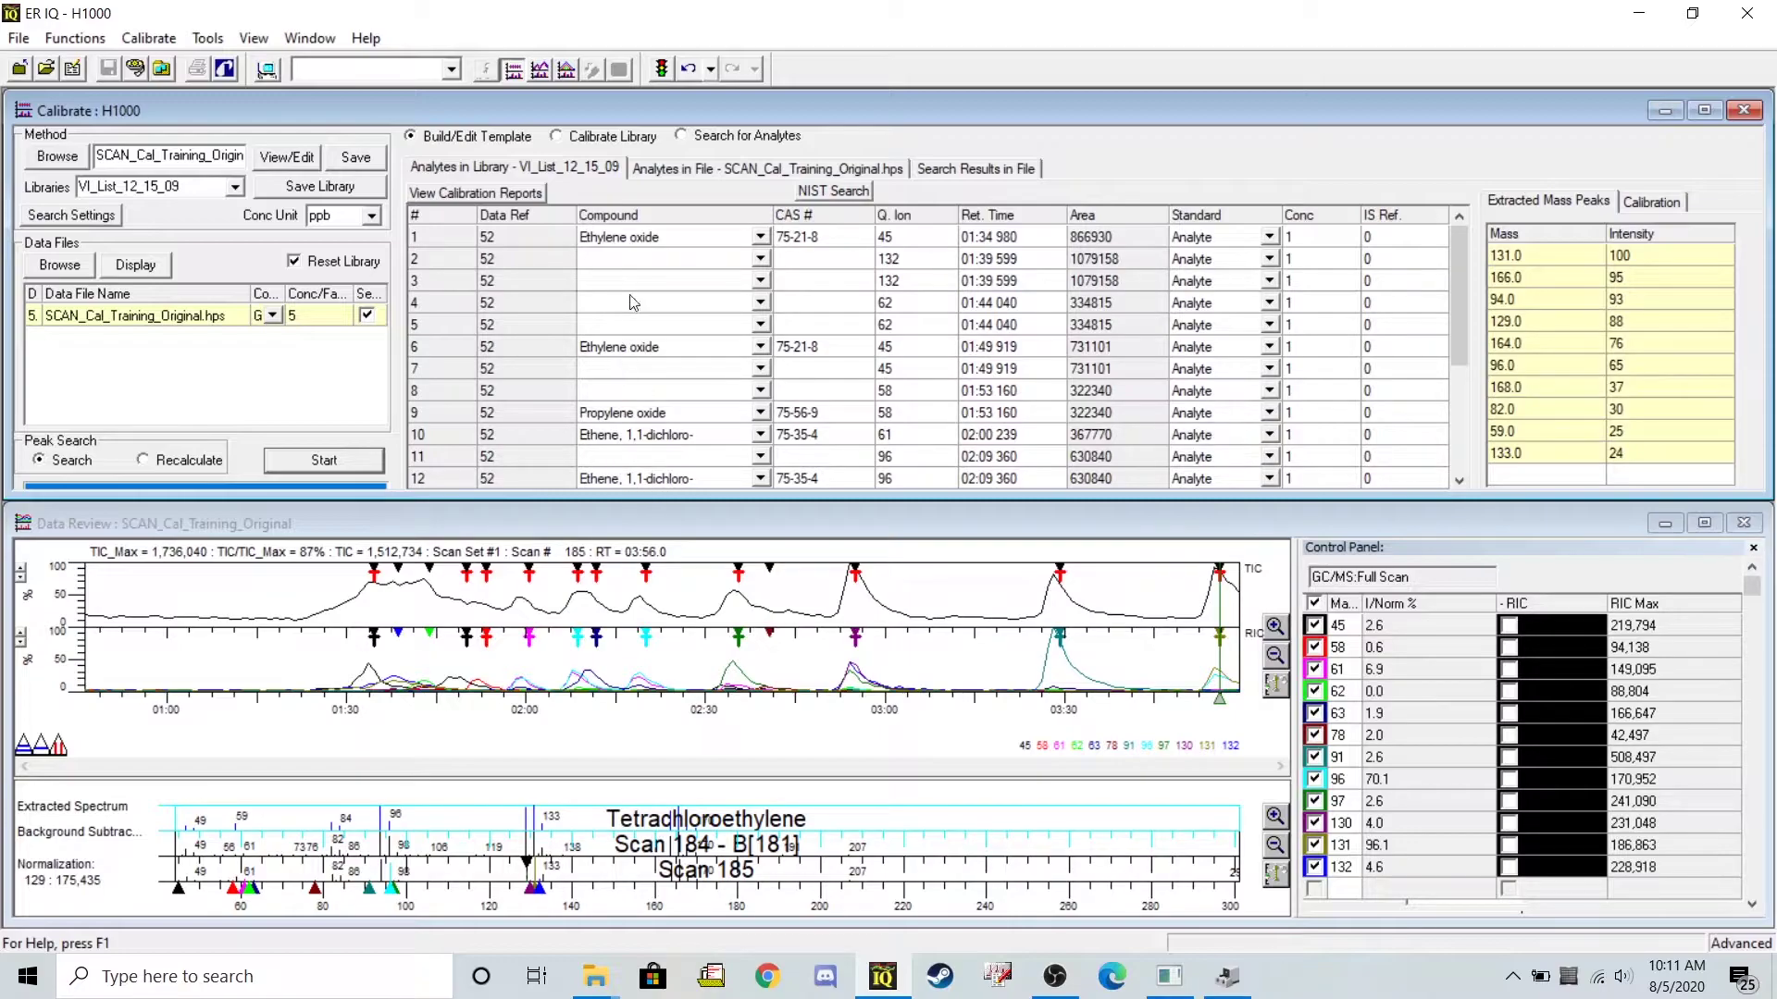
{"action": "scroll", "coordinate": [707, 429], "scroll_direction": "down", "scroll_amount": 3}
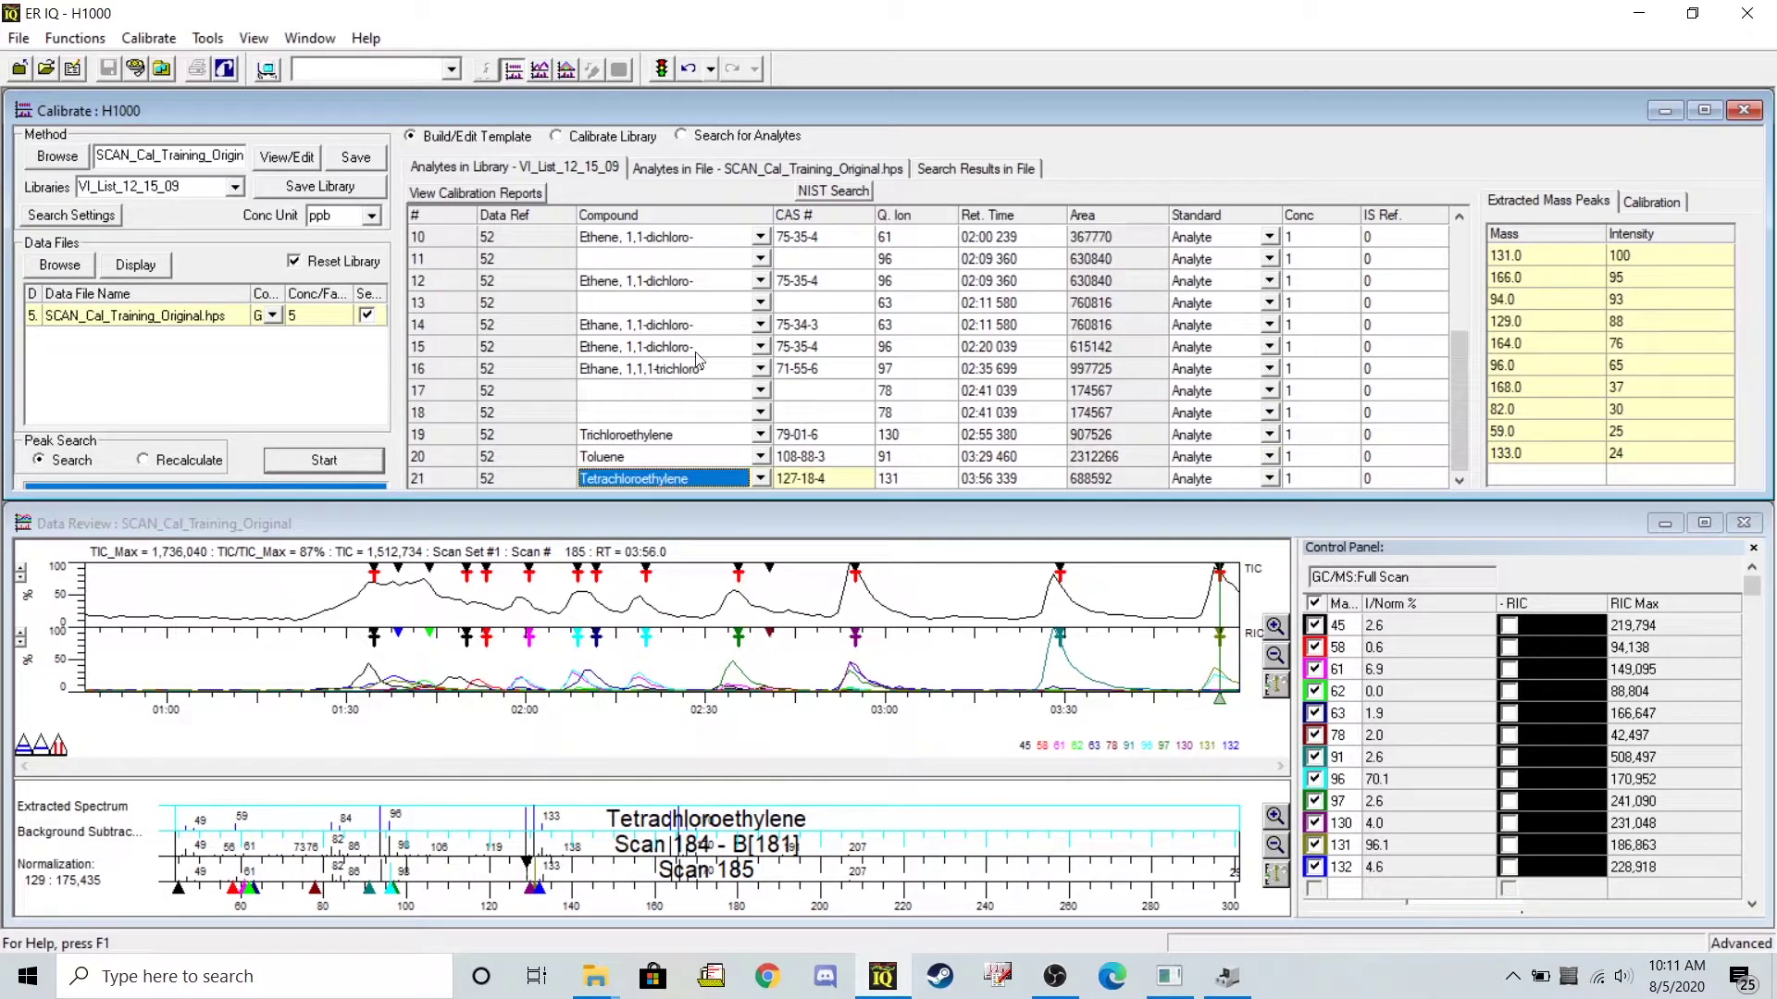
{"action": "scroll", "coordinate": [606, 321], "scroll_direction": "up", "scroll_amount": 3}
- Delete the first batch of unwanted analyte rows, confirming with Yes to All
{"action": "left_click", "coordinate": [431, 260]}
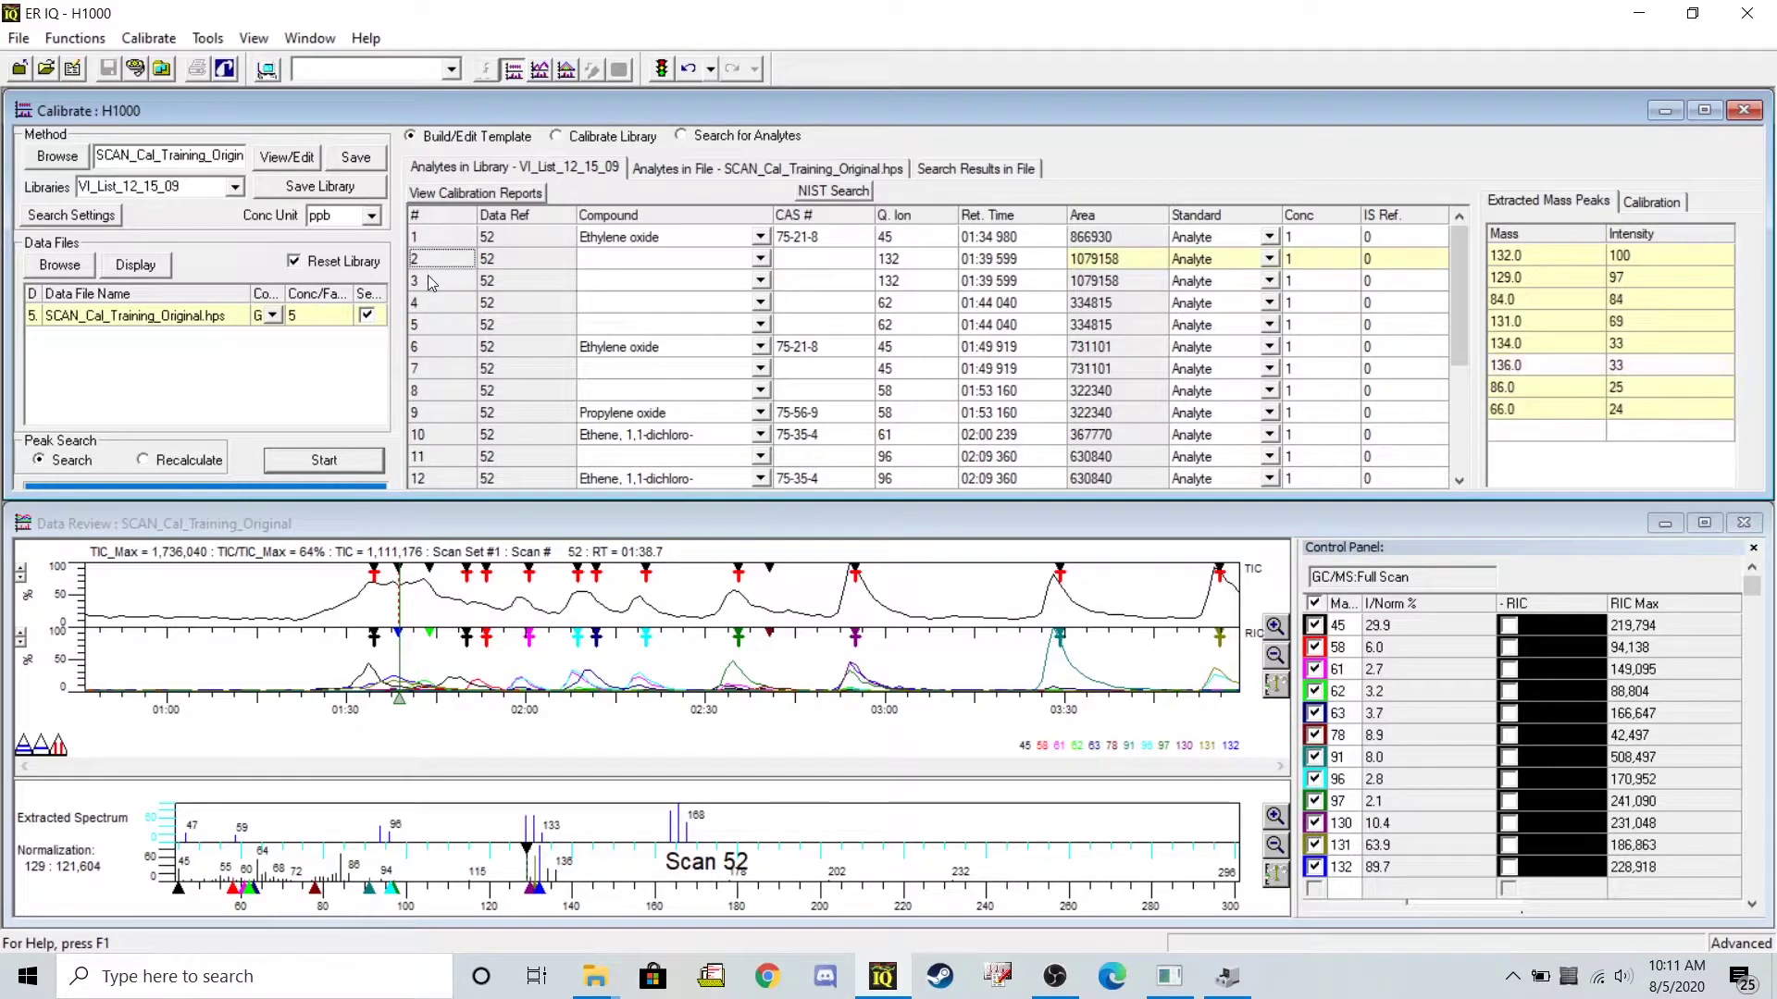
{"action": "left_click", "coordinate": [431, 278], "text": "shift"}
{"action": "left_click", "coordinate": [442, 303]}
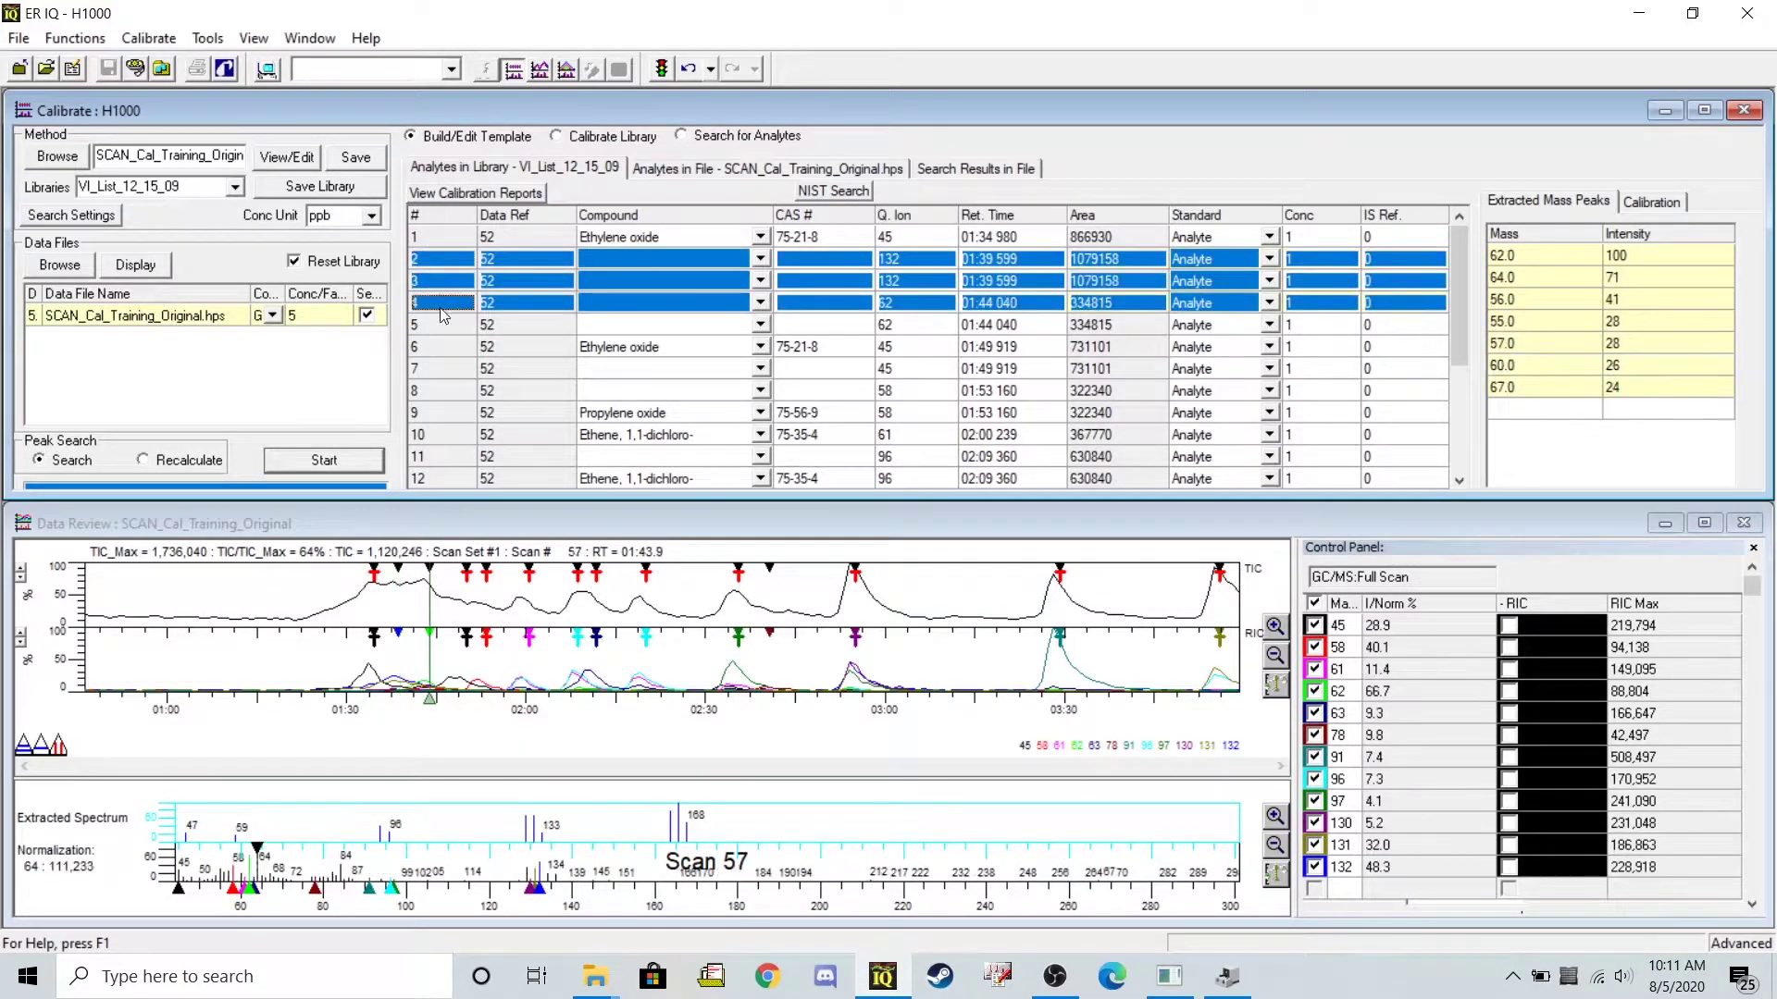
{"action": "left_click", "coordinate": [447, 324], "text": "shift"}
{"action": "left_click", "coordinate": [451, 348], "text": "shift"}
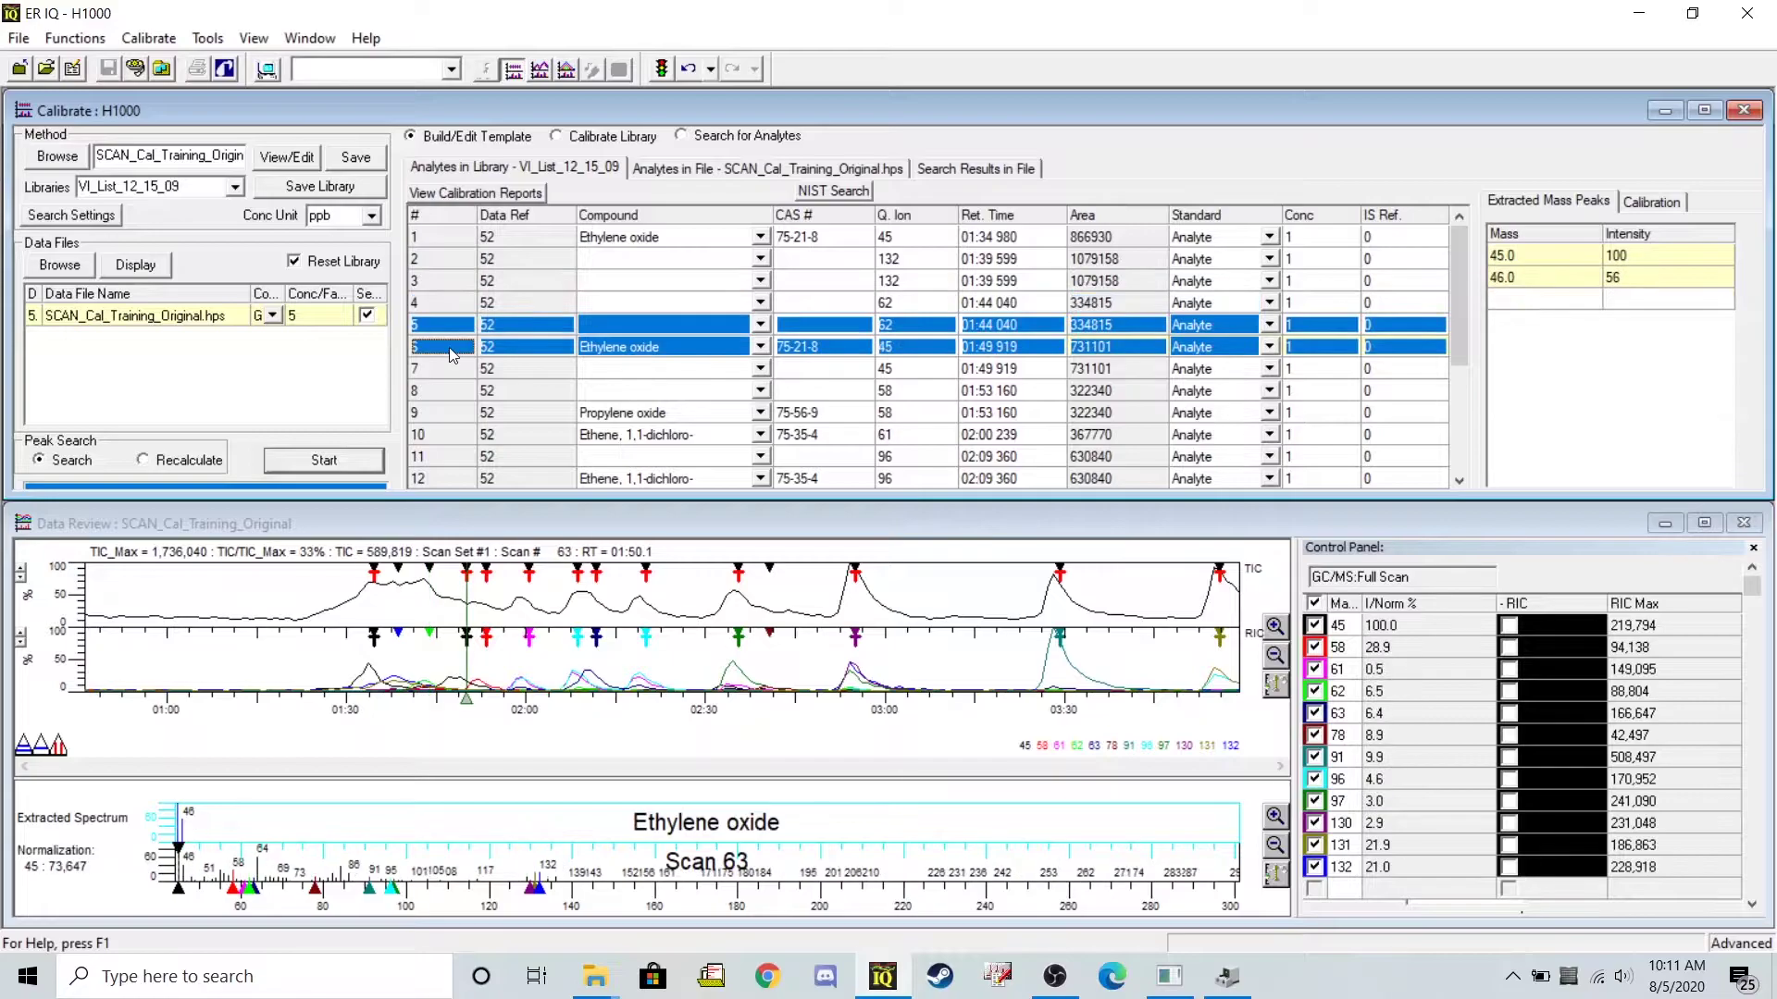
{"action": "left_click", "coordinate": [447, 361], "text": "shift"}
{"action": "key", "text": "shift+Up"}
{"action": "key", "text": "shift+Up"}
{"action": "key", "text": "shift+Up"}
{"action": "key", "text": "shift+Up"}
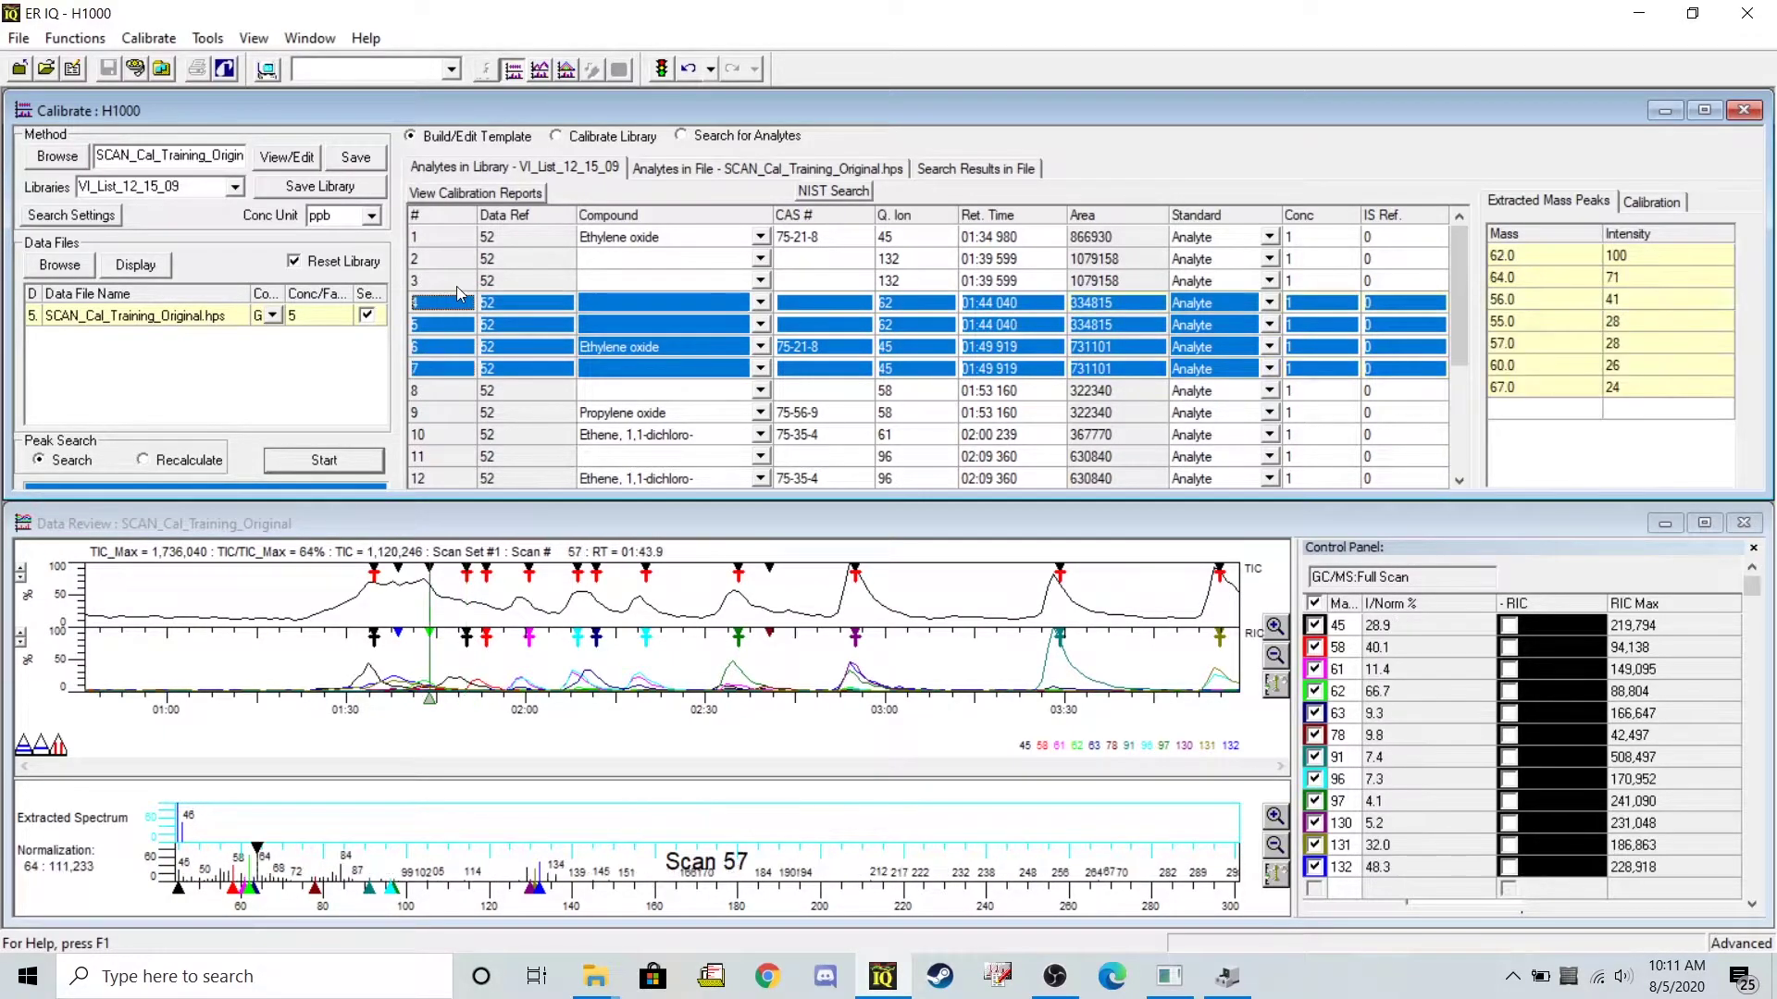
{"action": "left_click", "coordinate": [482, 393], "text": "shift"}
{"action": "left_click", "coordinate": [467, 412], "text": "shift"}
{"action": "left_click", "coordinate": [460, 435], "text": "shift"}
{"action": "left_click", "coordinate": [457, 457], "text": "shift"}
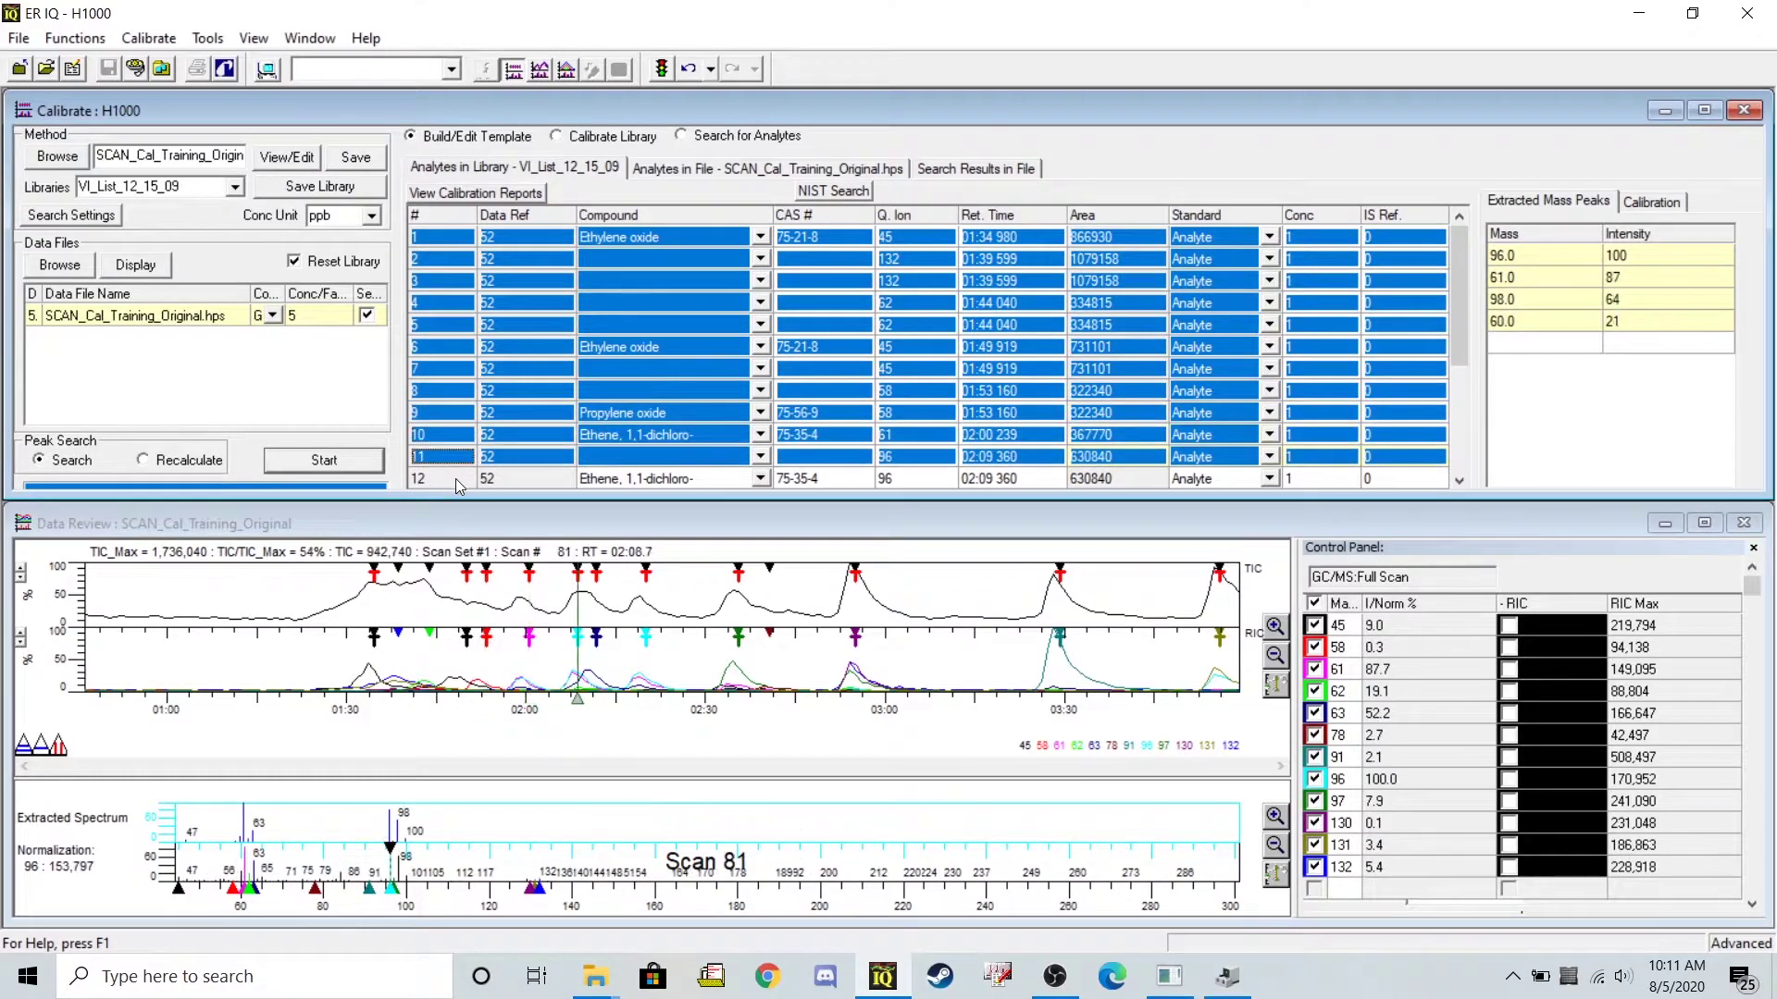
{"action": "left_click", "coordinate": [455, 480], "text": "shift"}
{"action": "key", "text": "Delete"}
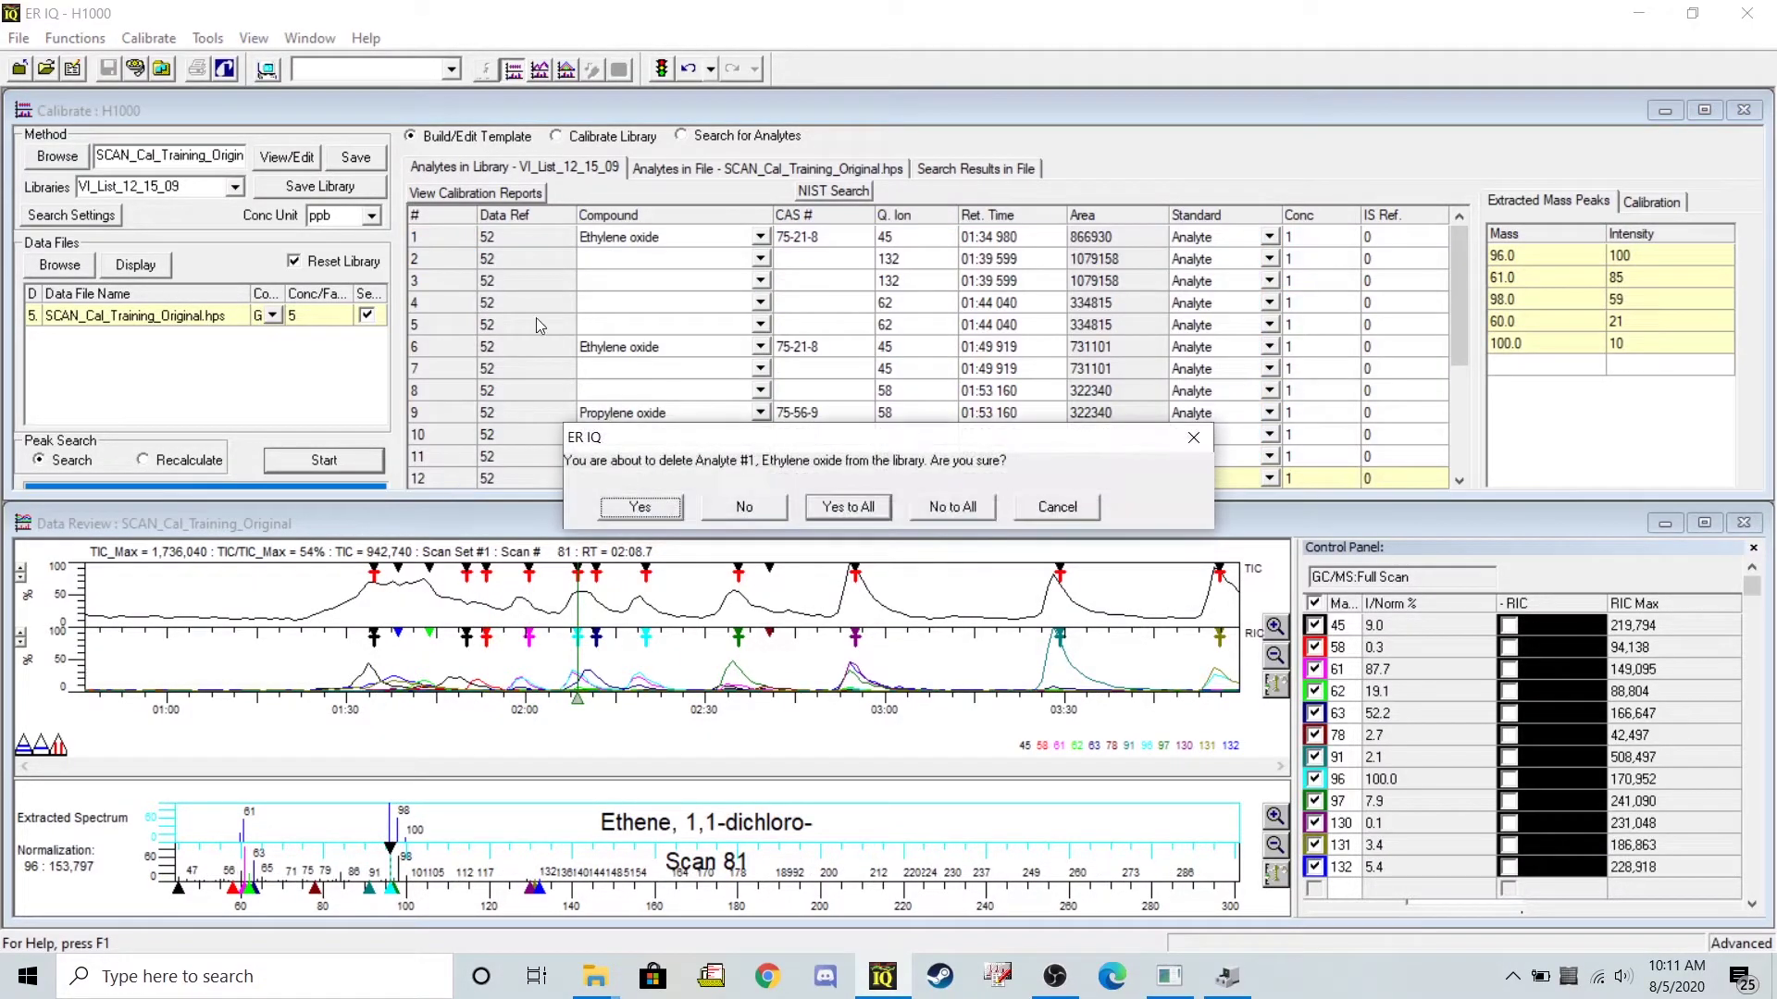
{"action": "left_click", "coordinate": [868, 506]}
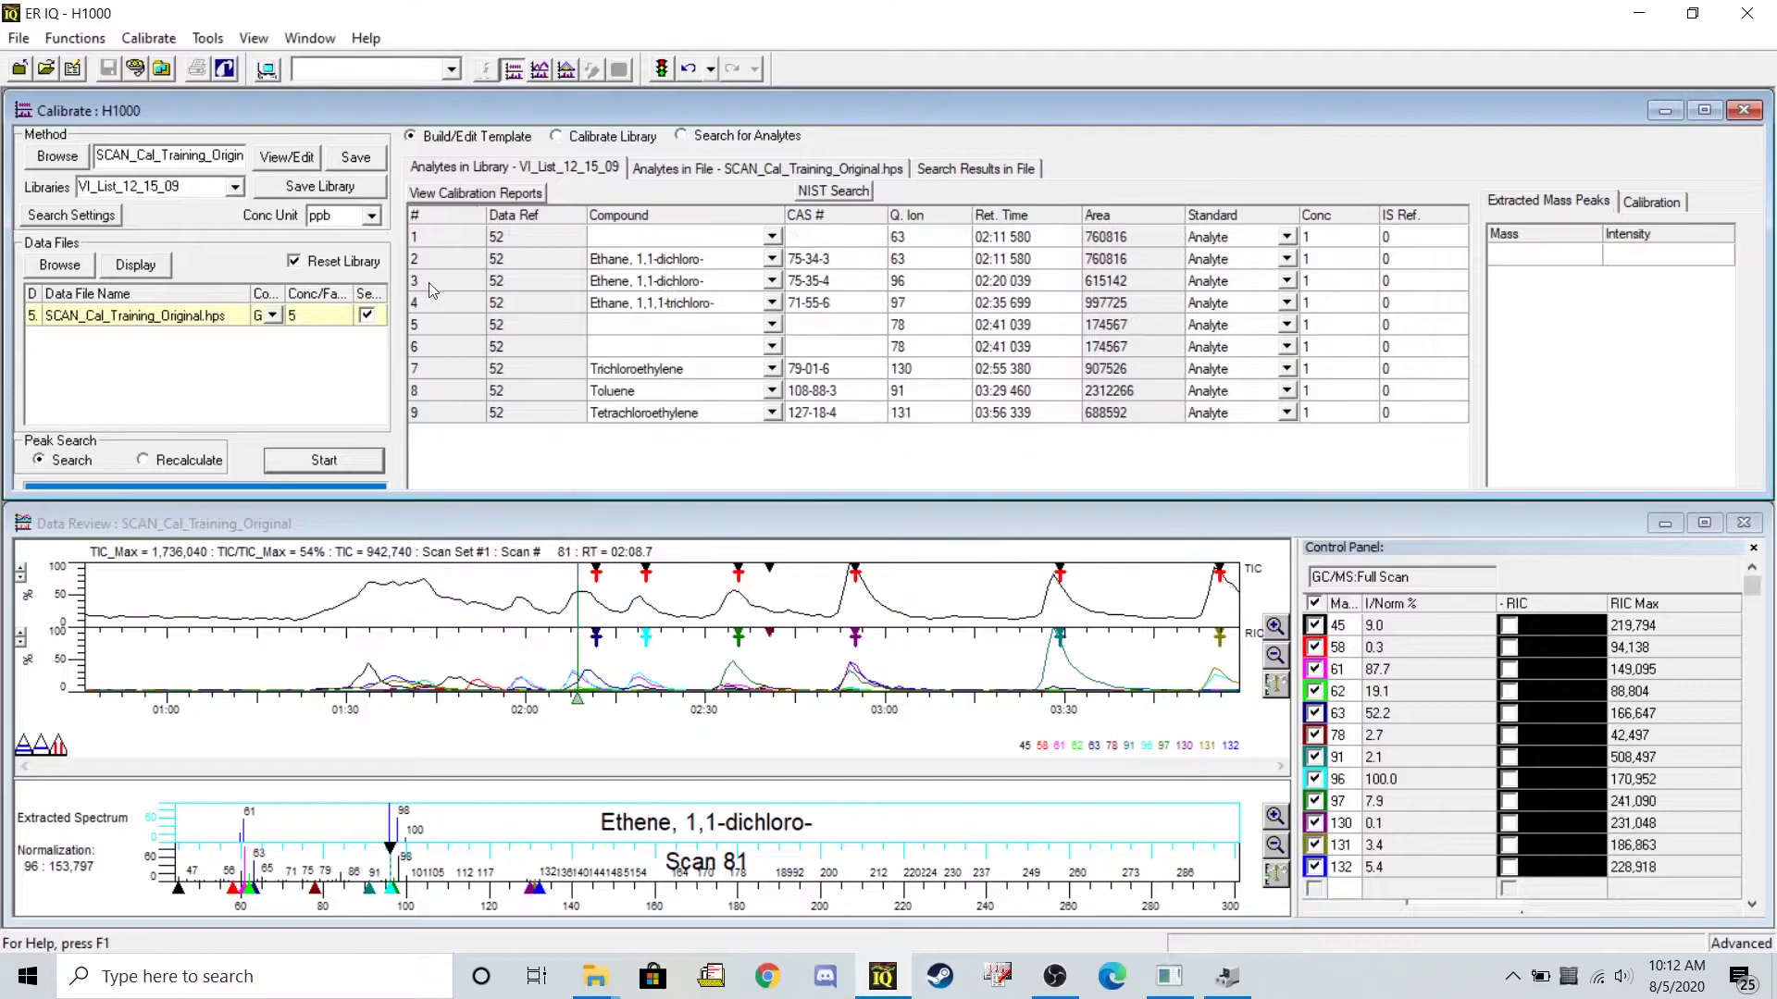
- Delete the remaining unwanted analytes including Toluene, keeping Trichloroethylene and Tetrachloroethylene
{"action": "left_click_drag", "start_coordinate": [454, 240], "coordinate": [449, 377]}
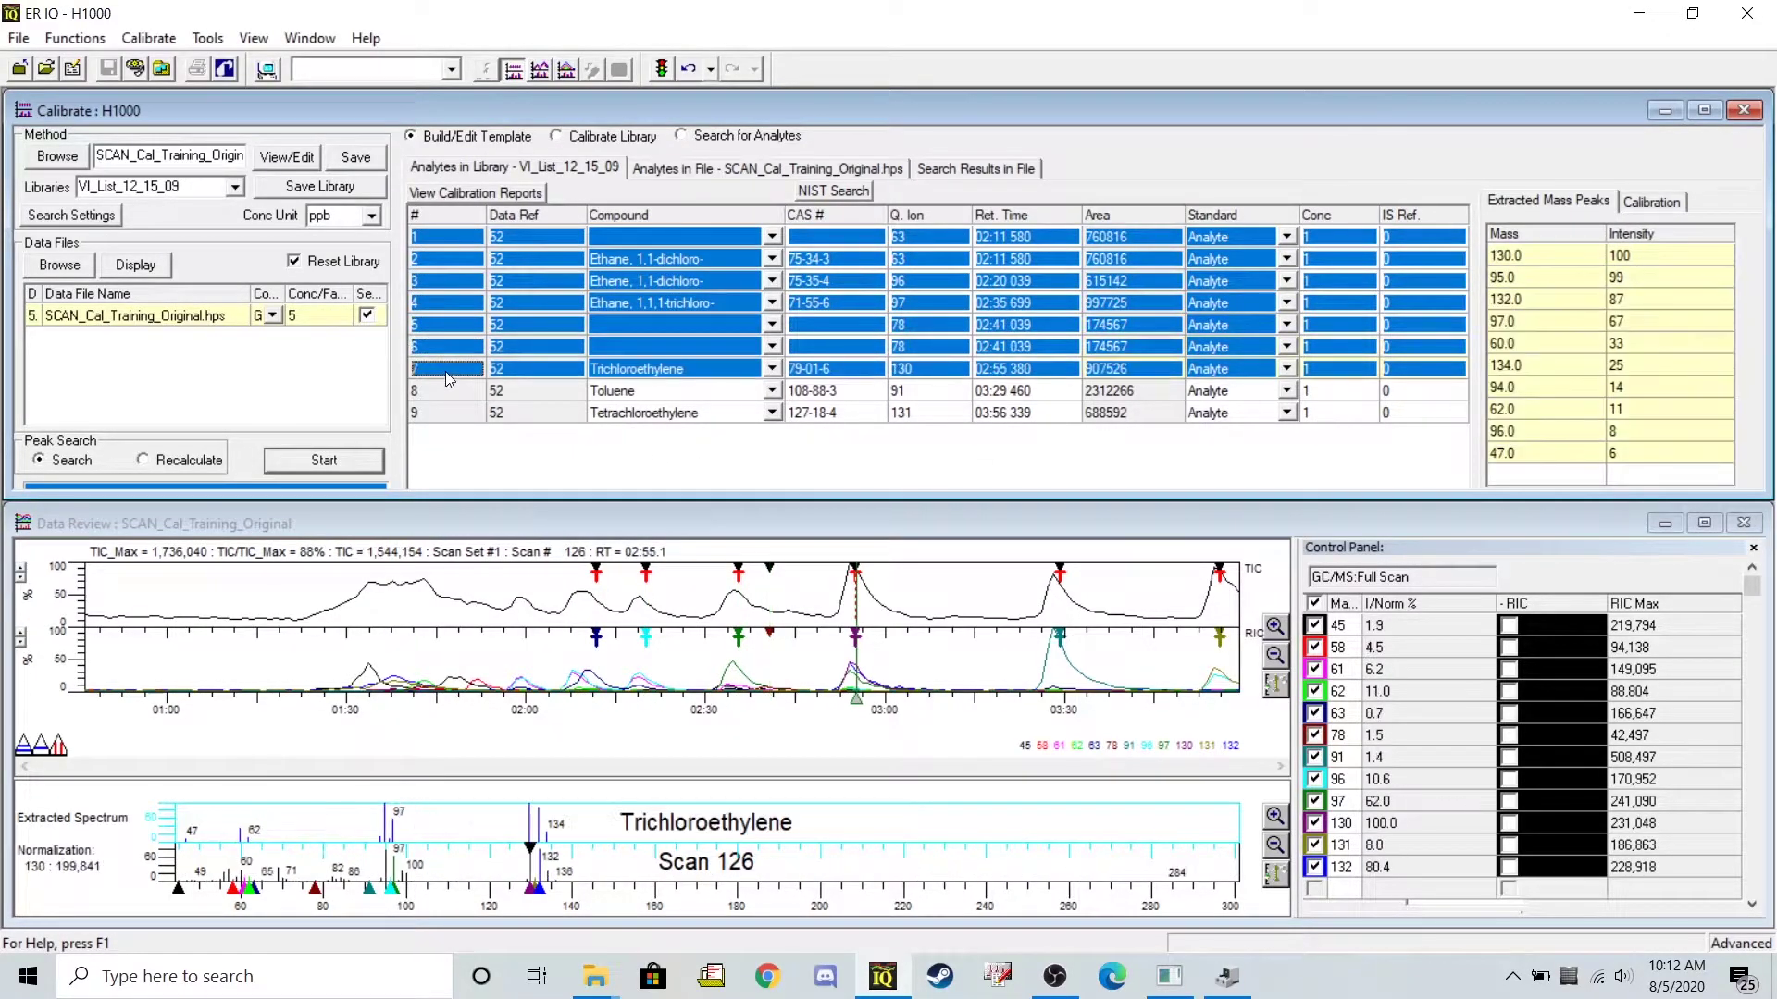
{"action": "left_click", "coordinate": [447, 367], "text": "ctrl"}
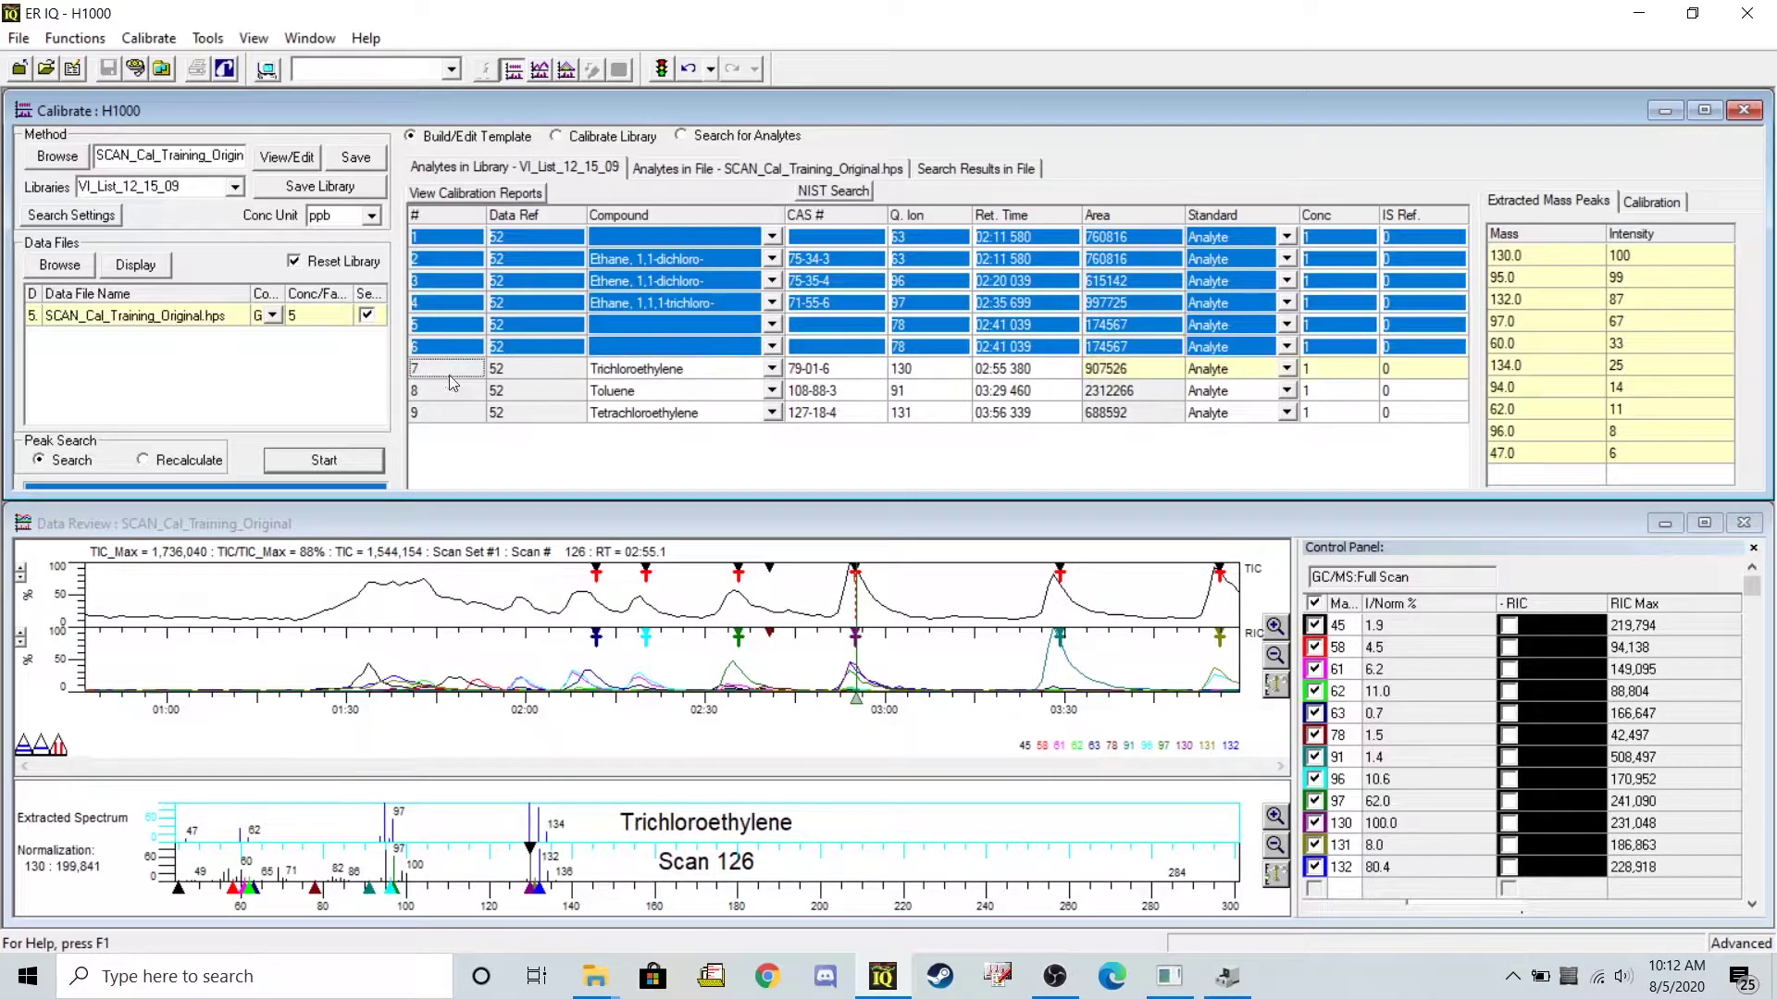
{"action": "left_click", "coordinate": [451, 390], "text": "ctrl"}
{"action": "key", "text": "Delete"}
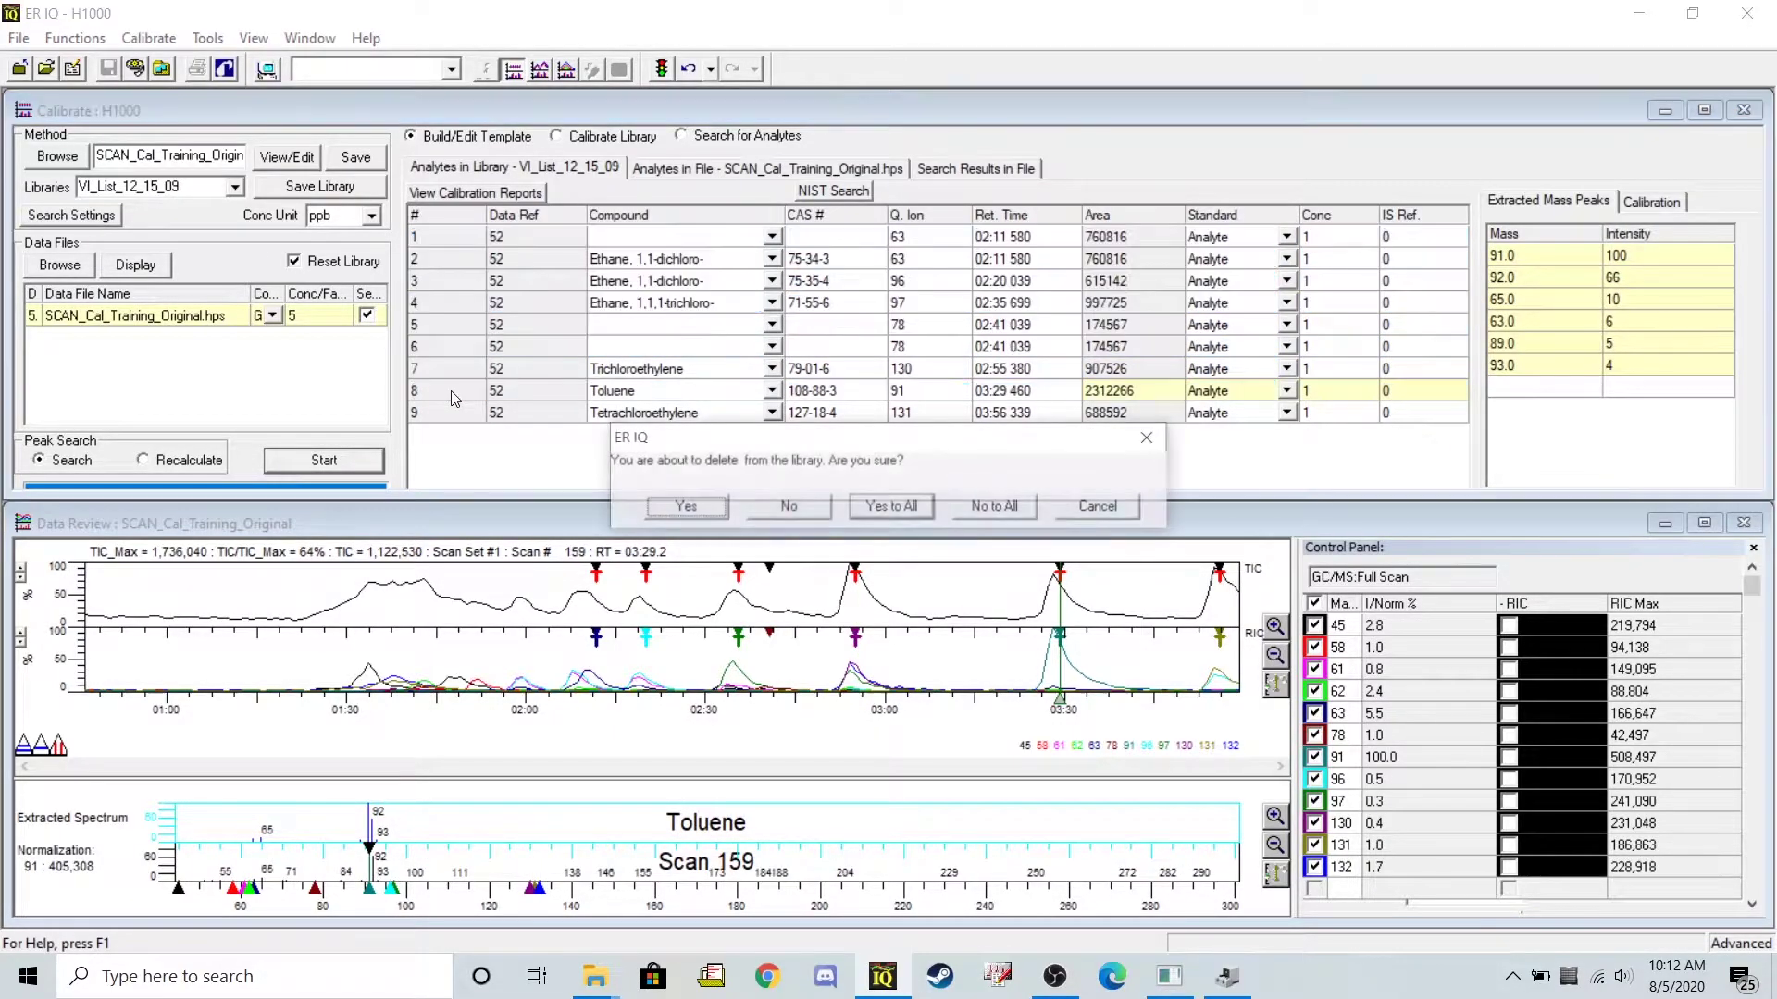
{"action": "left_click", "coordinate": [899, 511]}
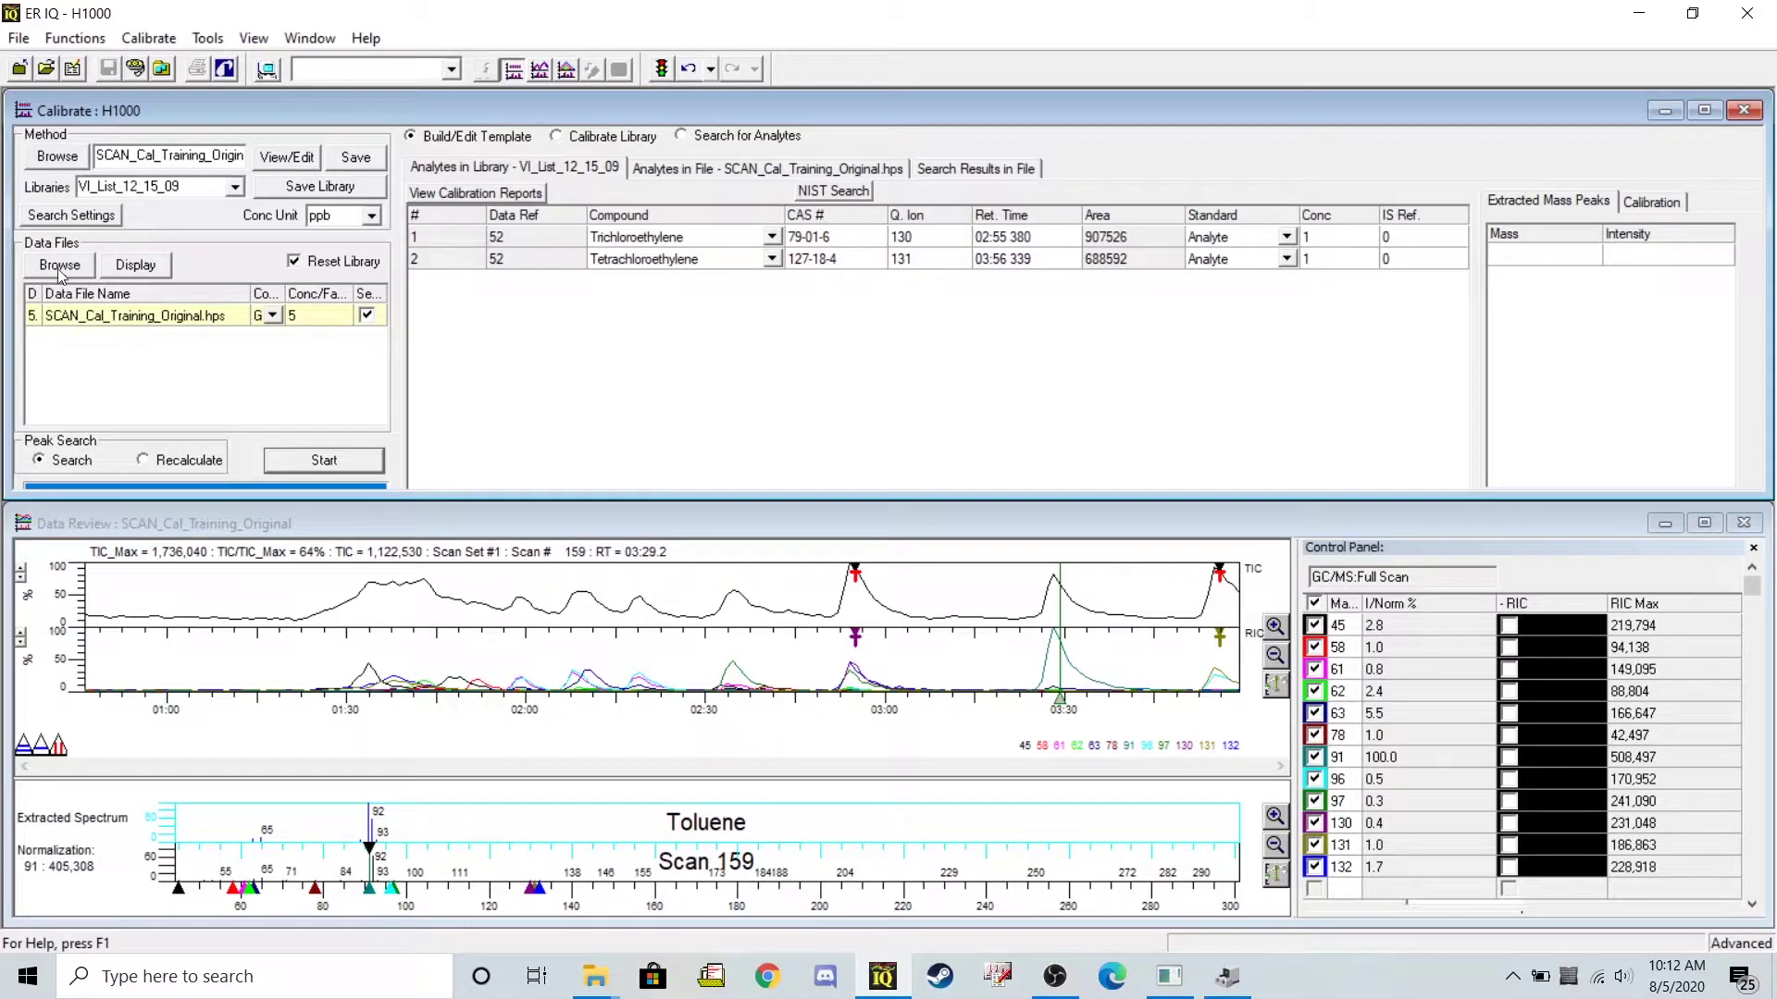
- Edit the Minimum Purity library search setting and rerun the peak search
{"action": "left_click", "coordinate": [100, 216]}
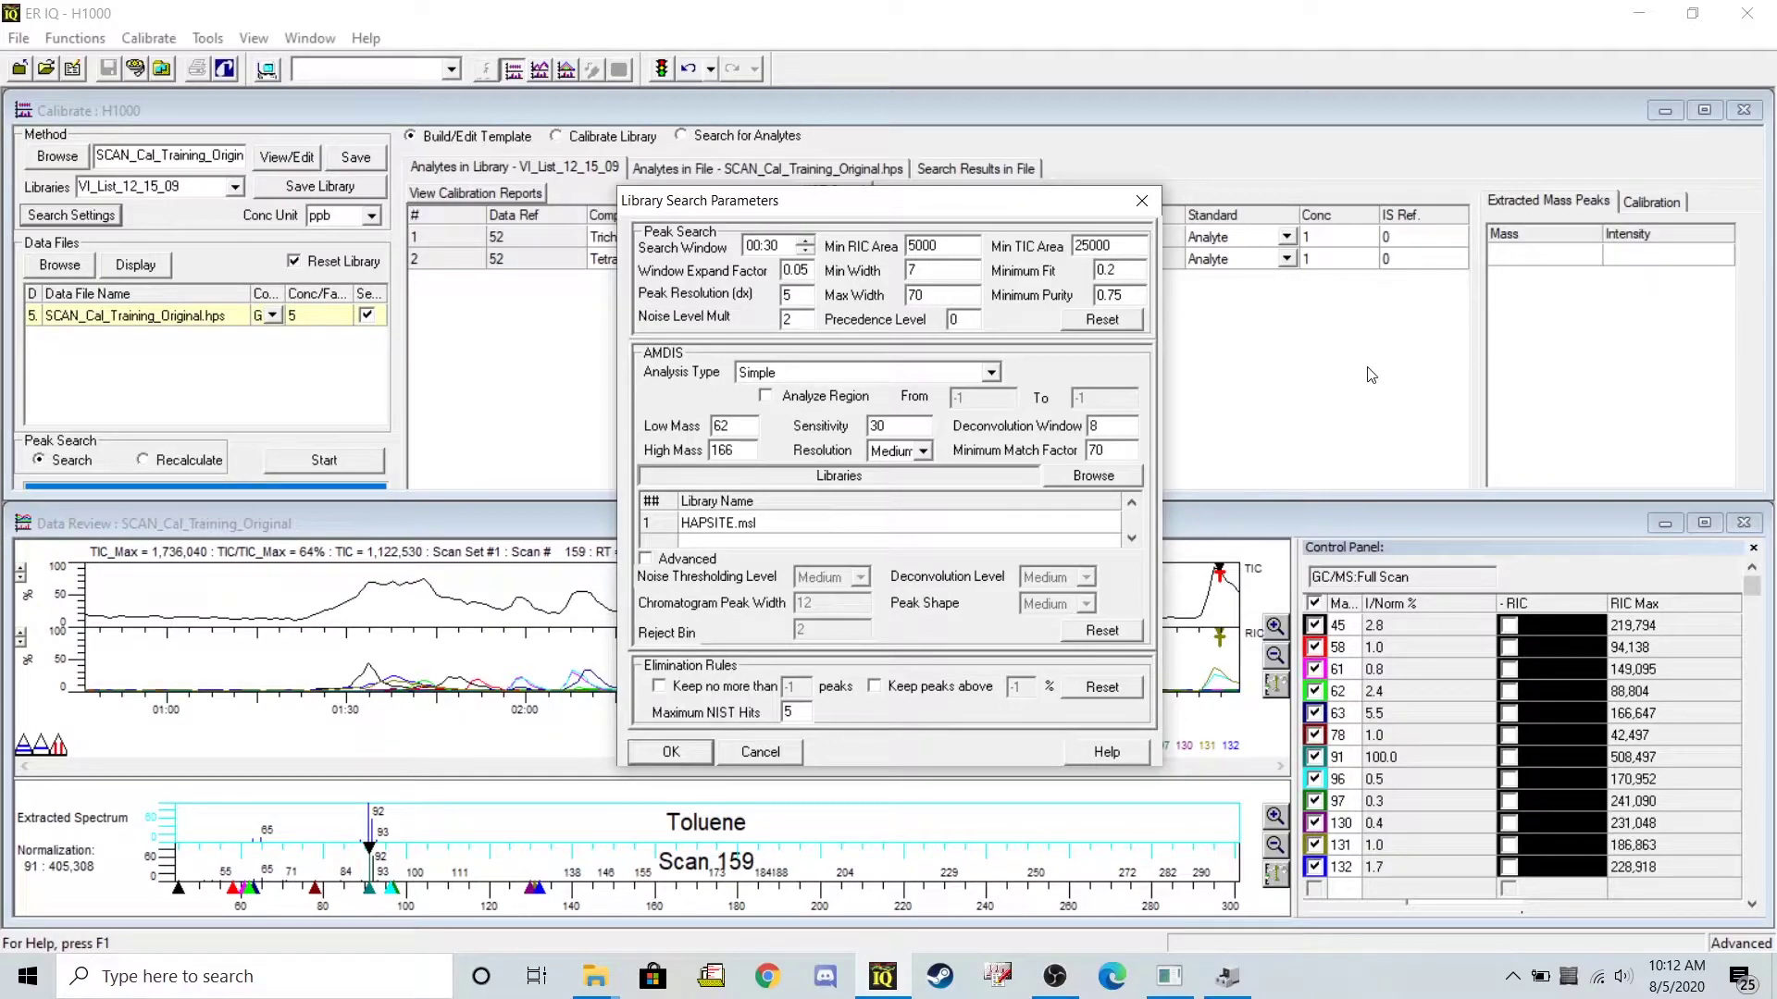
{"action": "key", "text": "BackSpace"}
{"action": "key", "text": "BackSpace"}
{"action": "left_click", "coordinate": [666, 753]}
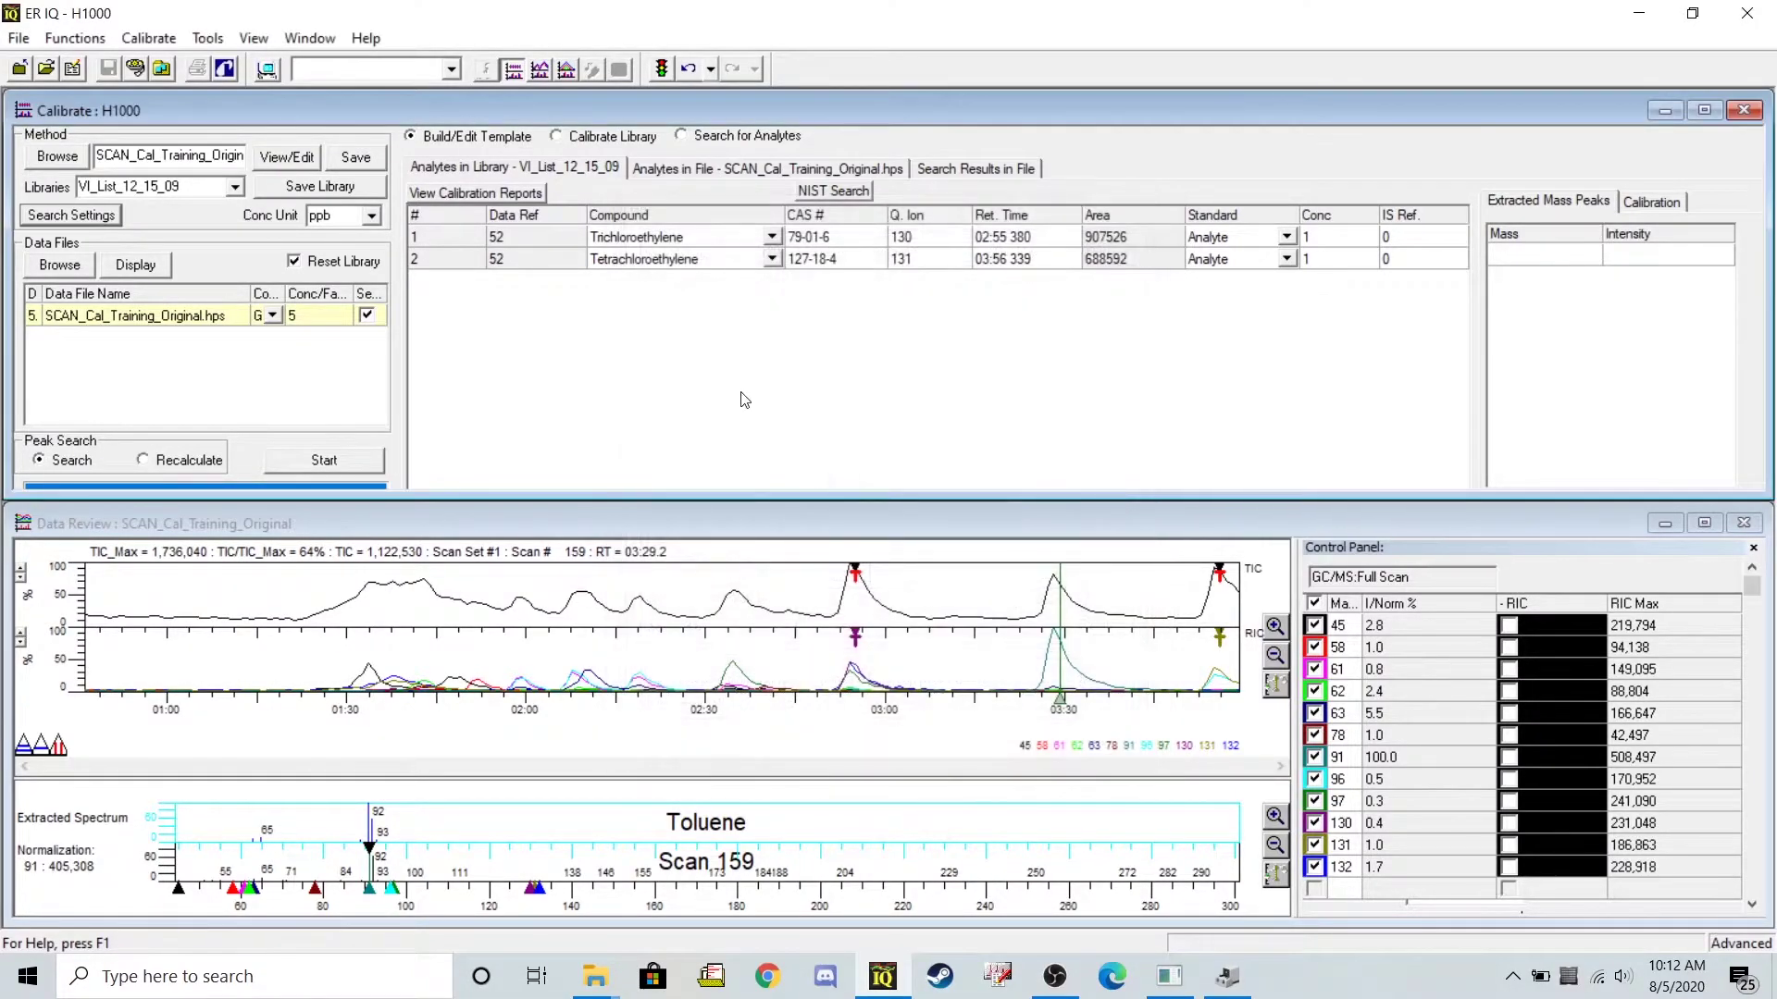
{"action": "left_click", "coordinate": [318, 462]}
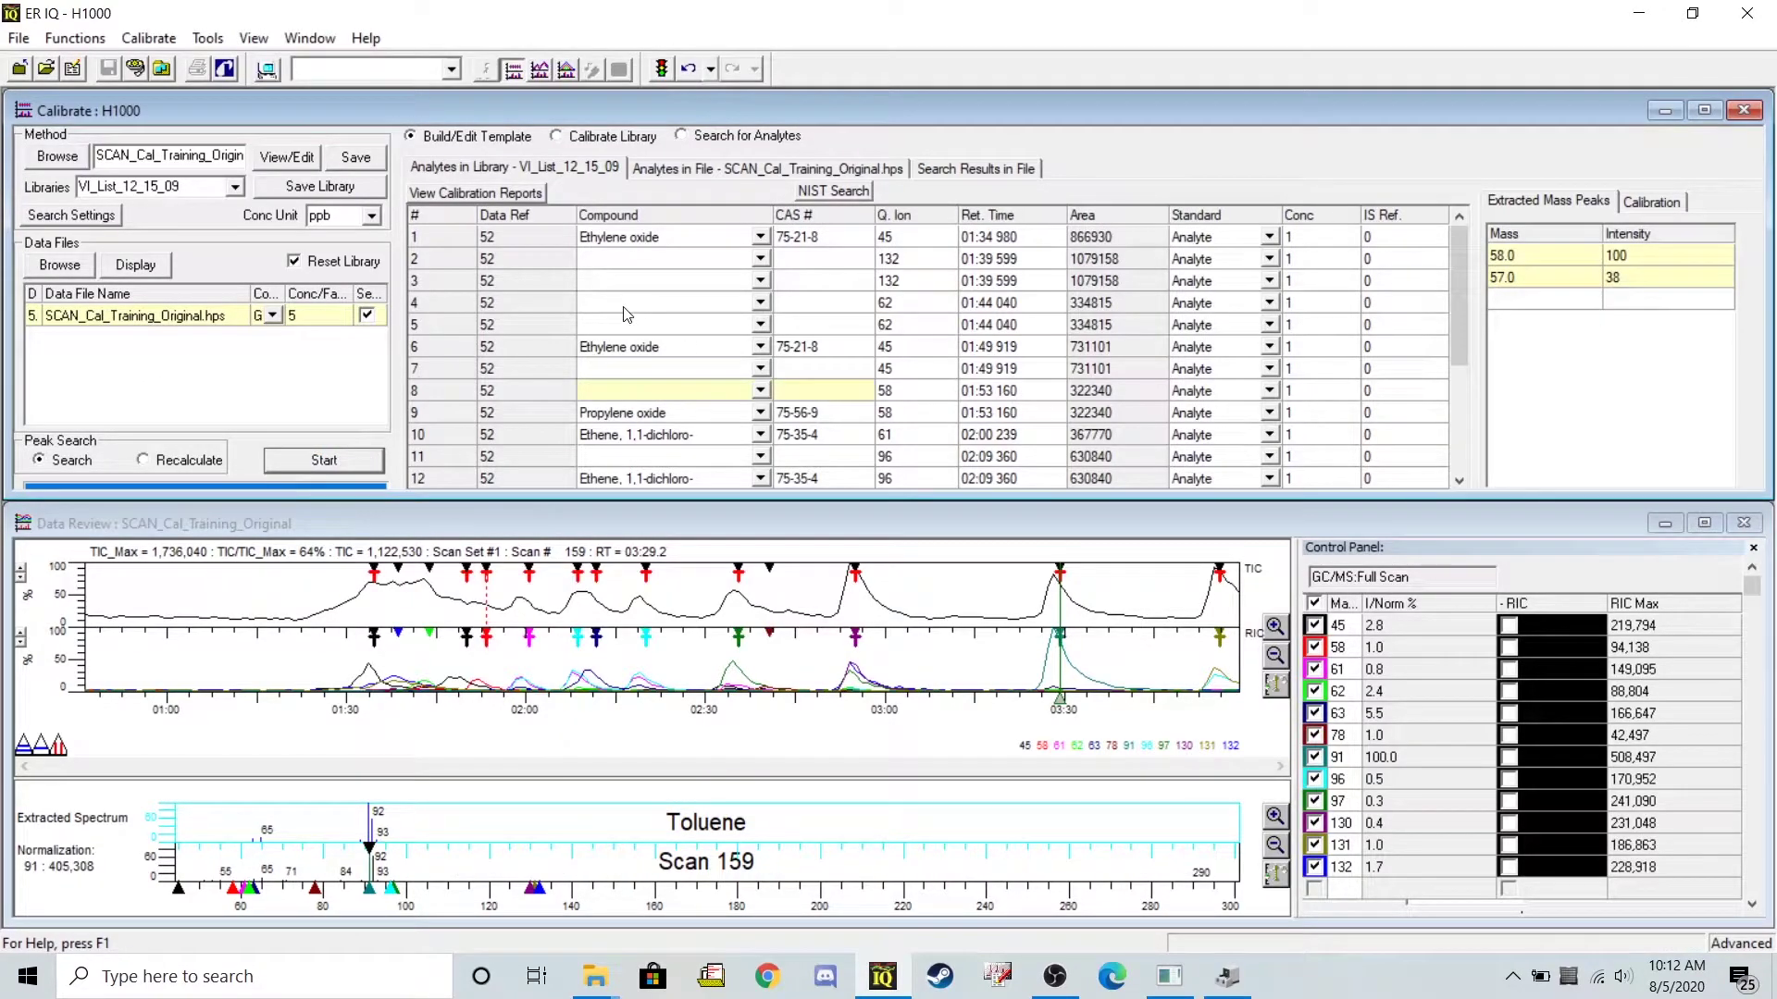
- Select the unwanted found-peak rows, starting with Ethylene oxide, for removal
{"action": "left_click", "coordinate": [522, 262], "text": "ctrl"}
{"action": "left_click", "coordinate": [512, 235], "text": "ctrl"}
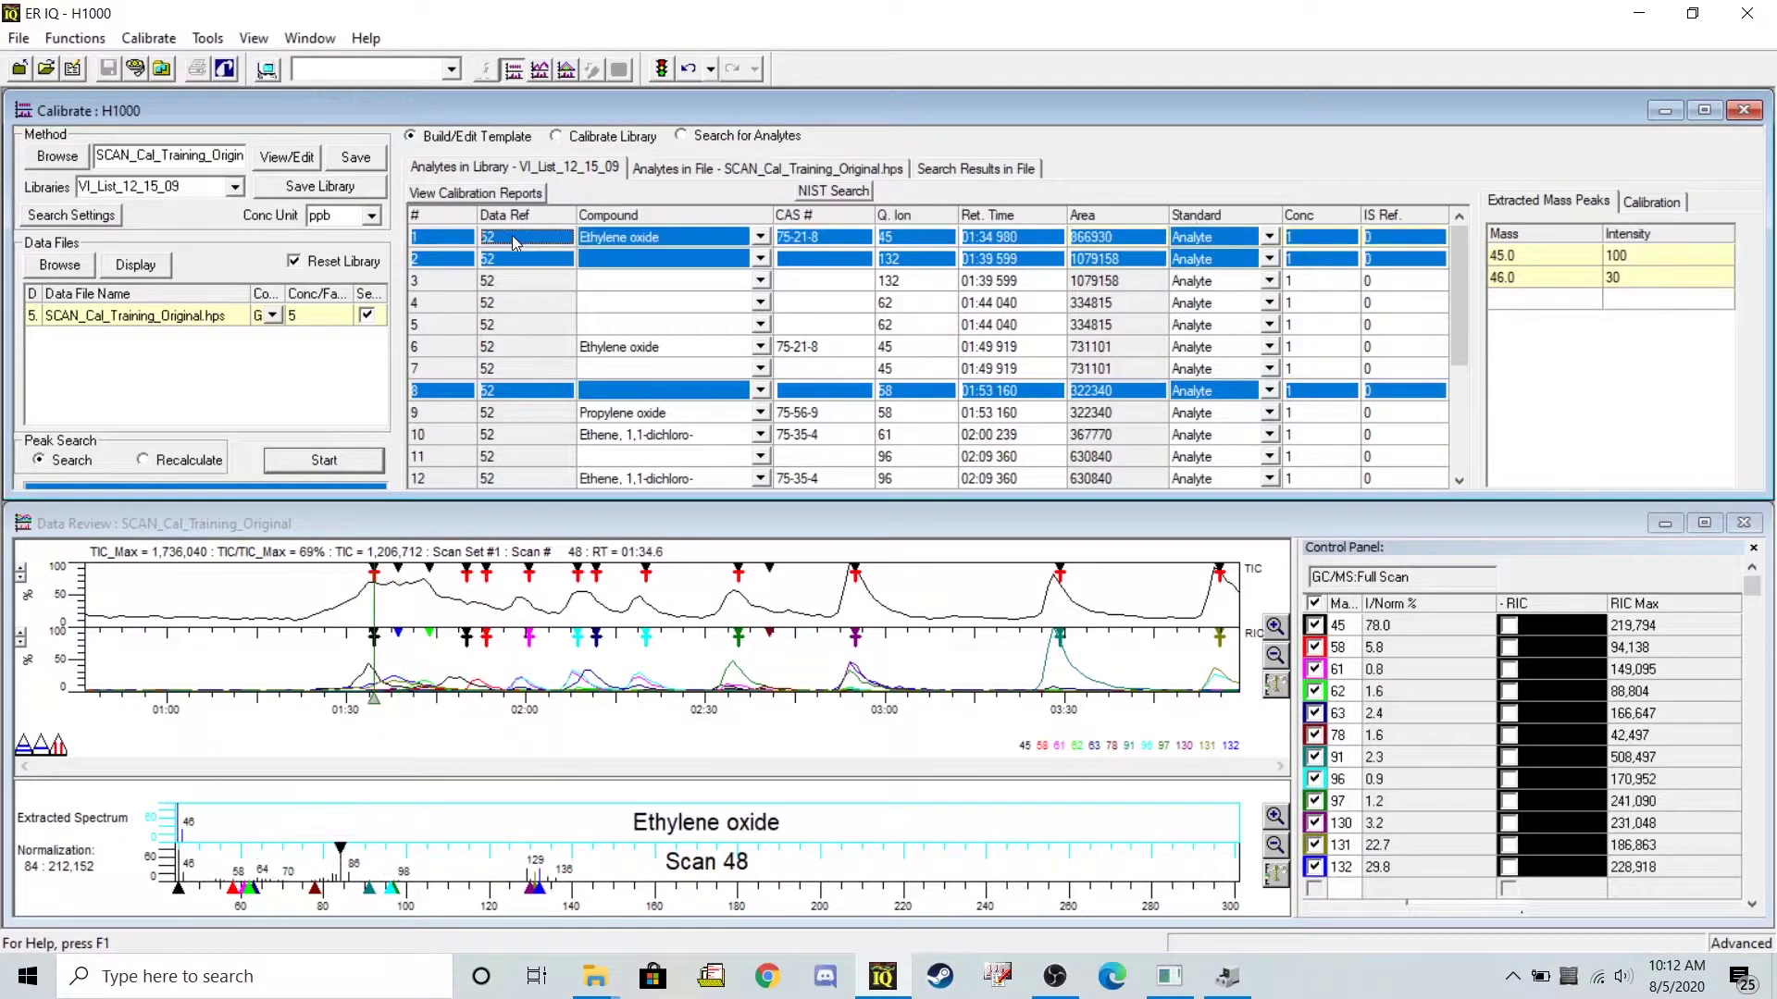
{"action": "left_click", "coordinate": [521, 281], "text": "ctrl"}
{"action": "left_click", "coordinate": [522, 303], "text": "ctrl"}
{"action": "left_click", "coordinate": [522, 325], "text": "ctrl"}
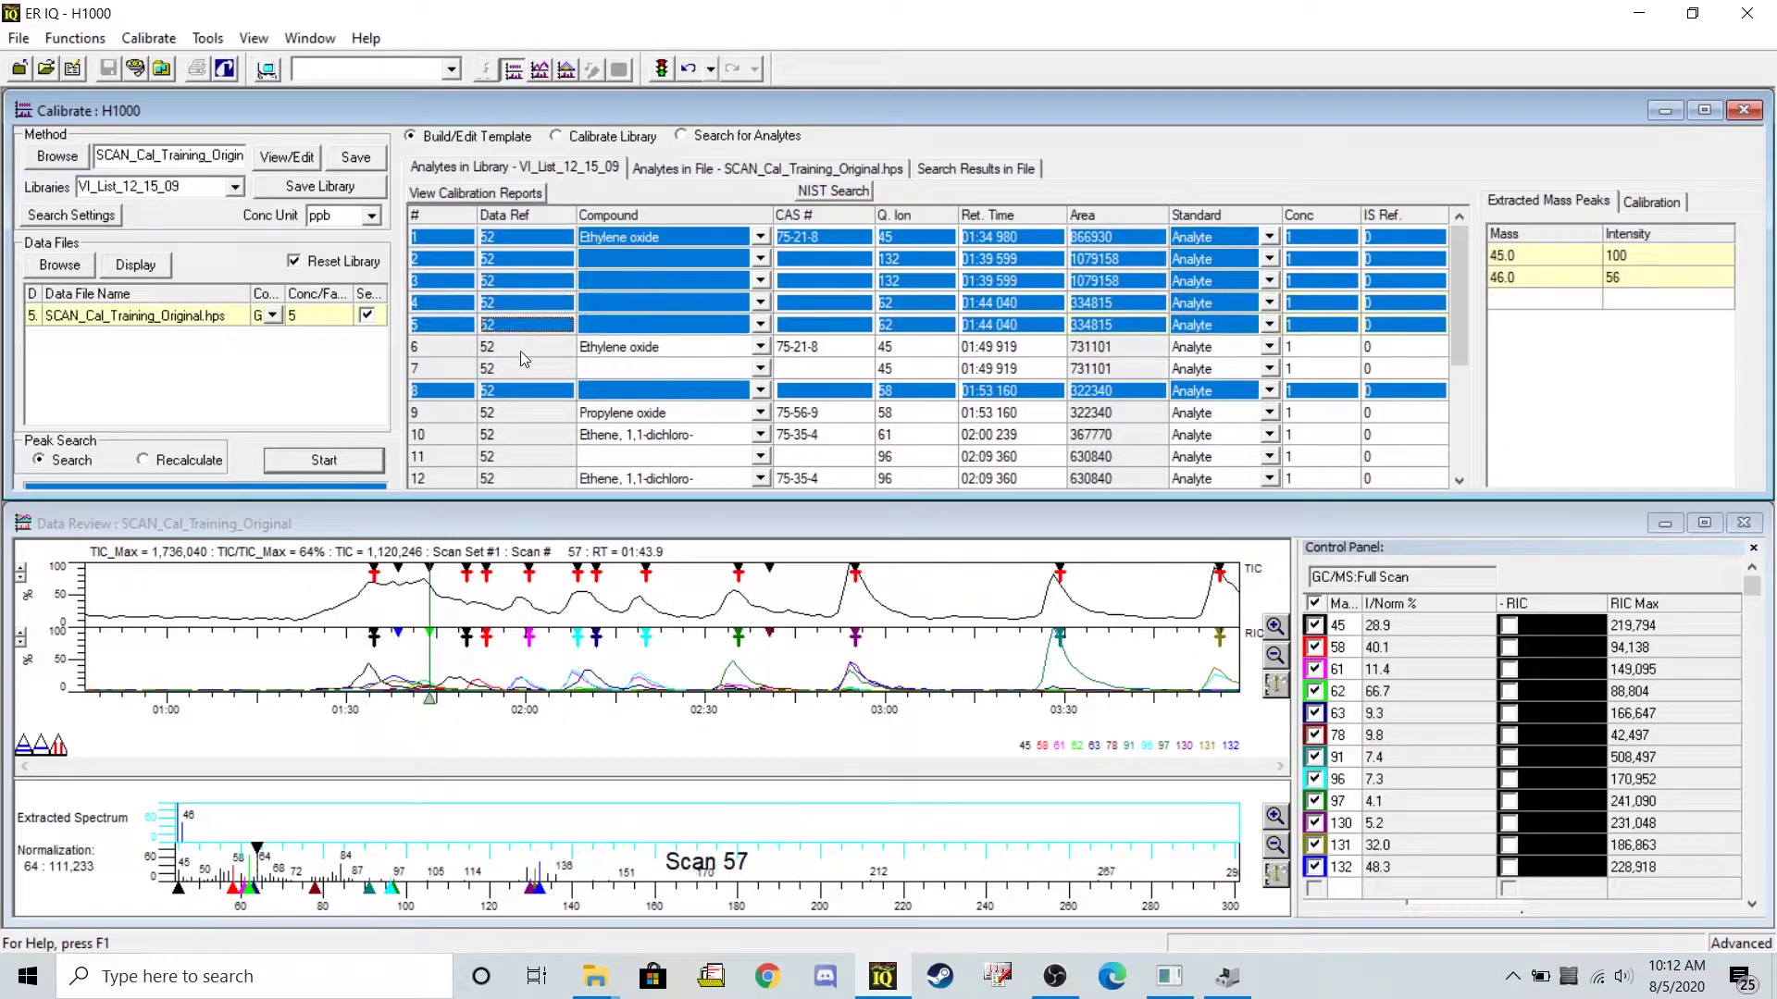
{"action": "left_click", "coordinate": [522, 346], "text": "ctrl"}
{"action": "left_click", "coordinate": [521, 369], "text": "ctrl"}
{"action": "left_click", "coordinate": [531, 413], "text": "ctrl"}
{"action": "left_click", "coordinate": [531, 434], "text": "ctrl"}
{"action": "left_click", "coordinate": [535, 457], "text": "ctrl"}
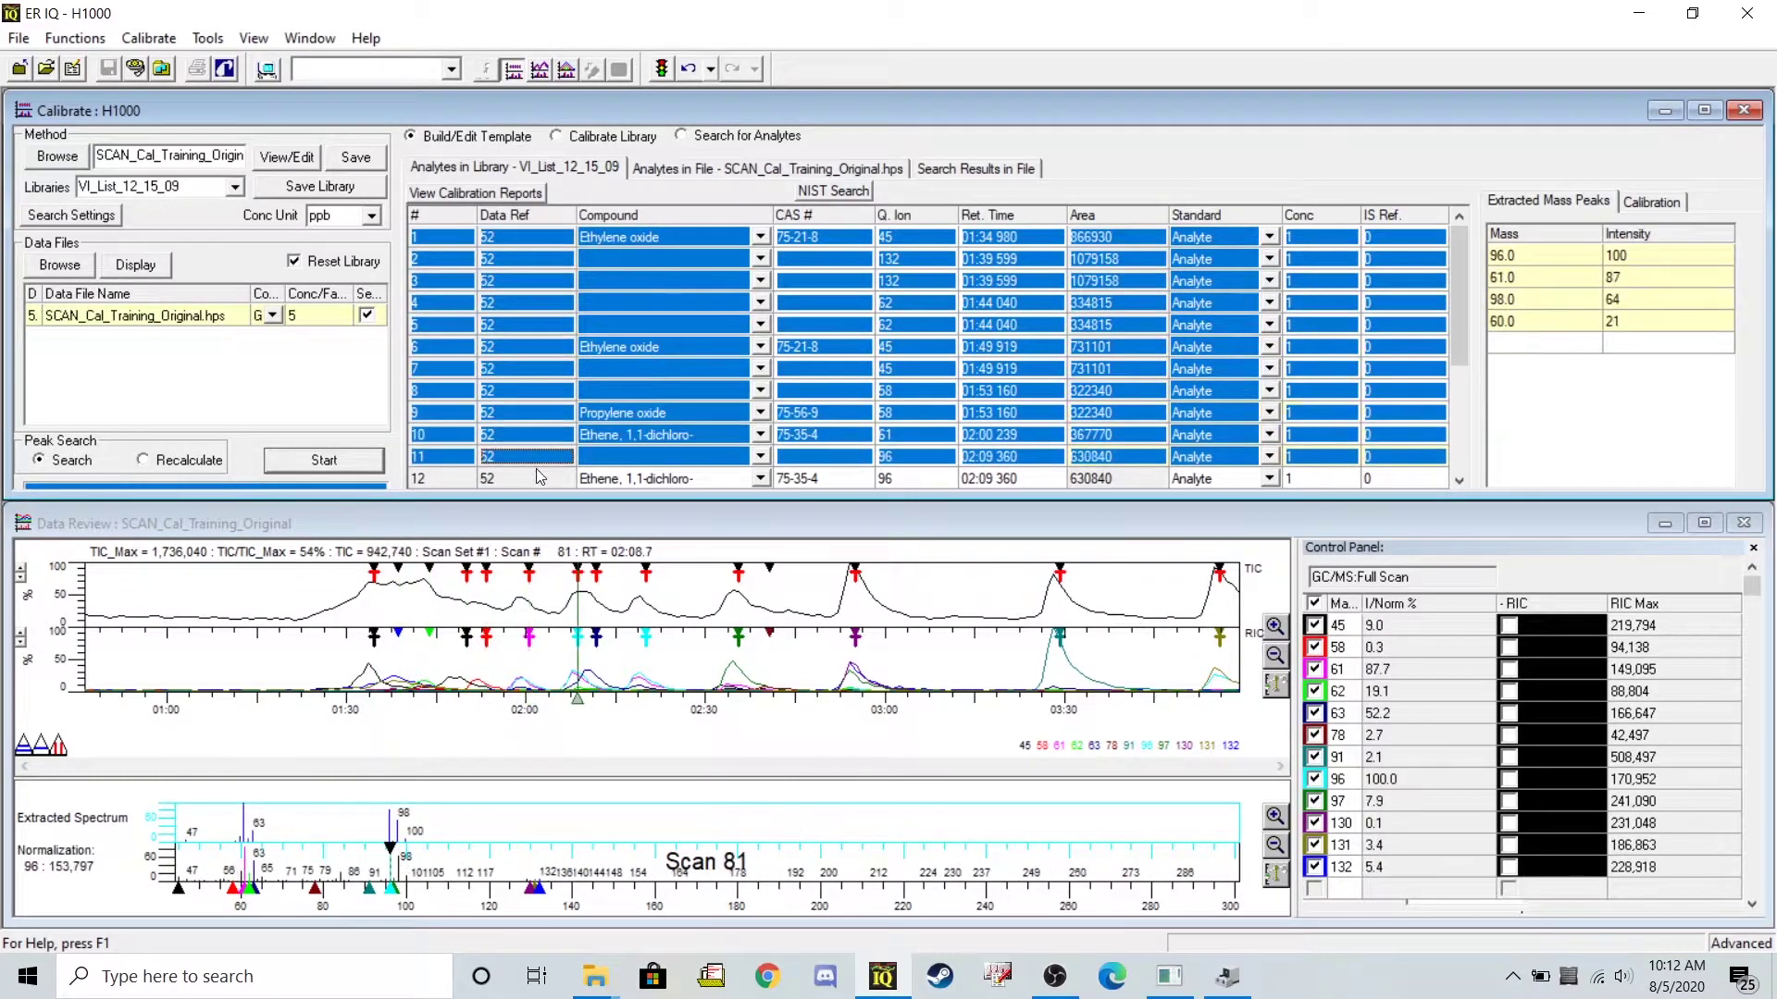
- Delete the selected rerun peaks and all others except Trichloroethylene and Tetrachloroethylene
{"action": "left_click", "coordinate": [540, 478], "text": "ctrl"}
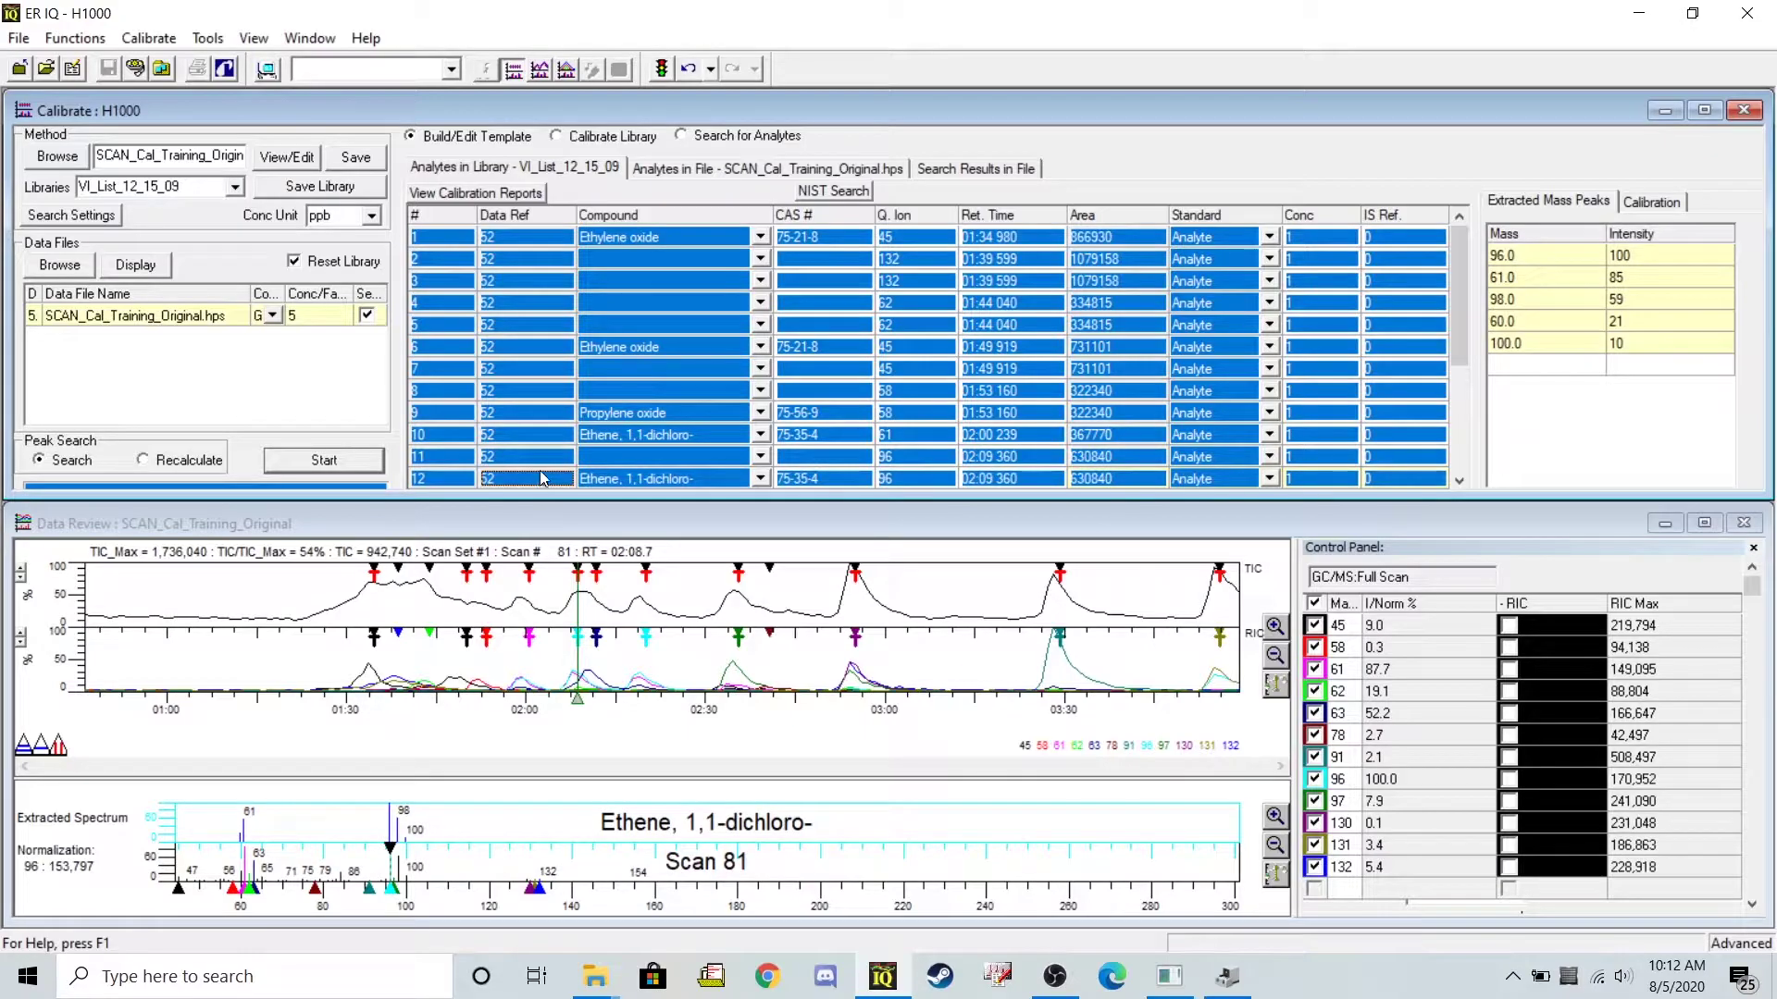
{"action": "key", "text": "Delete"}
{"action": "key", "text": "Return"}
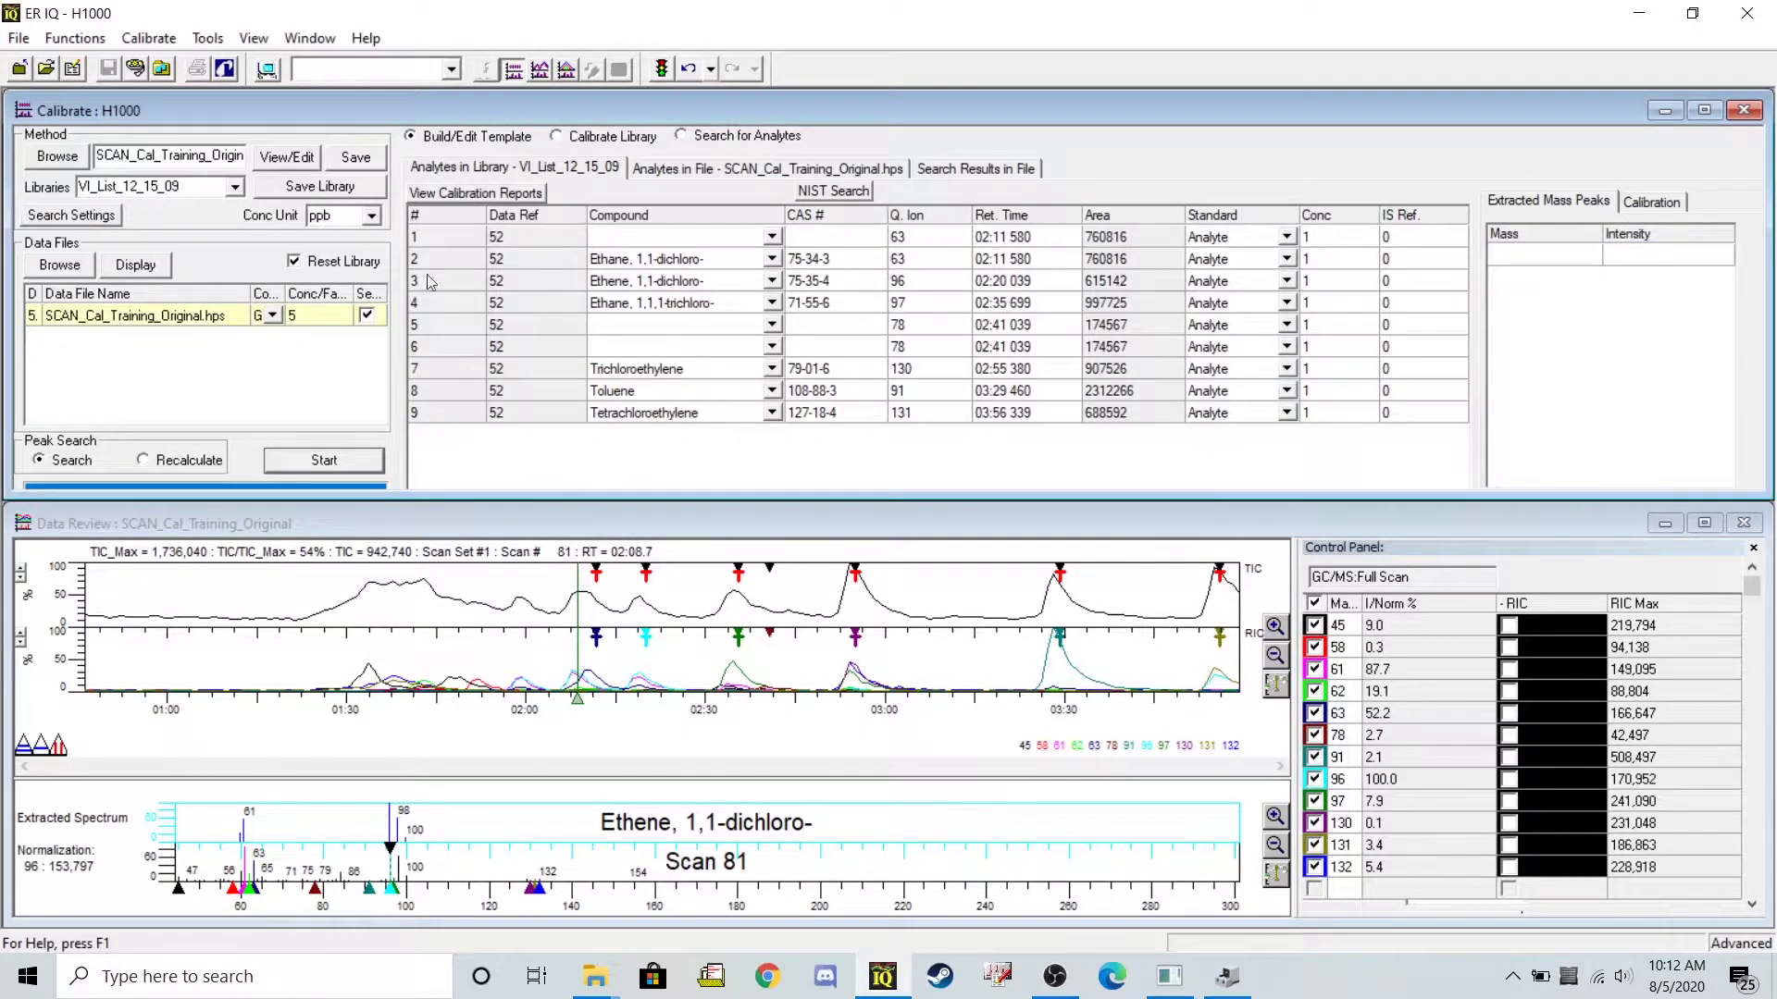
{"action": "left_click_drag", "start_coordinate": [488, 245], "coordinate": [547, 396]}
{"action": "left_click", "coordinate": [555, 370], "text": "ctrl"}
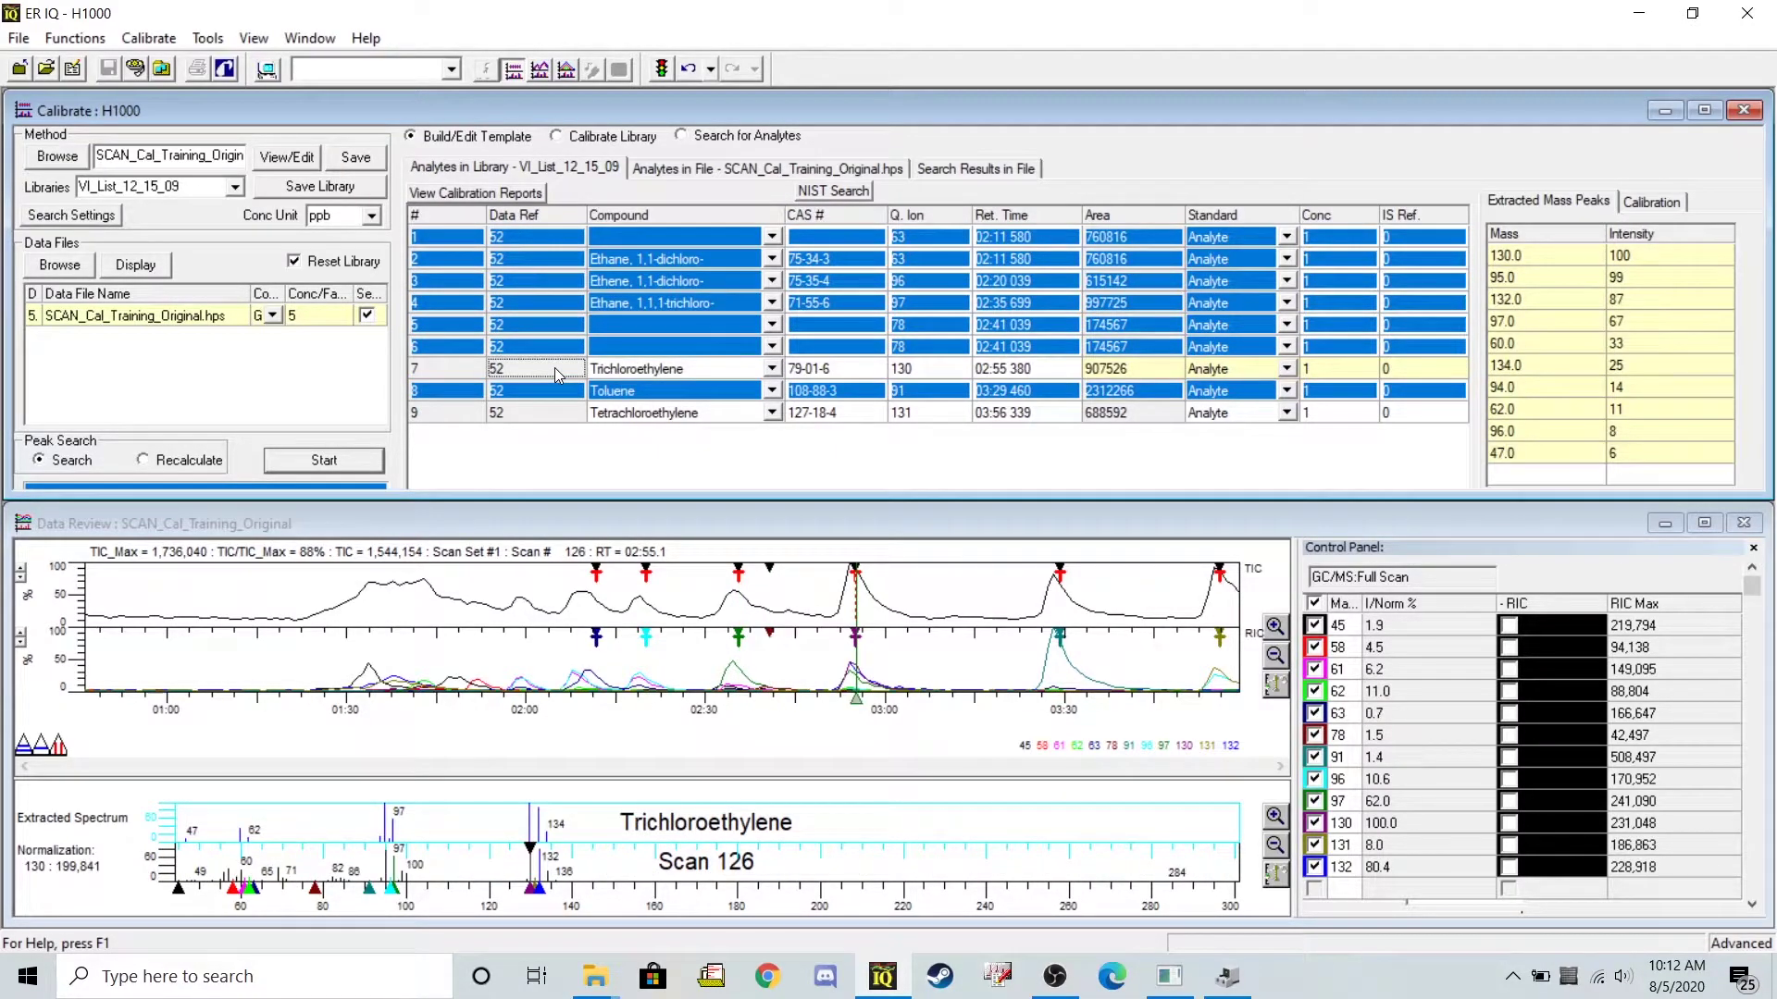
{"action": "key", "text": "Delete"}
{"action": "key", "text": "Return"}
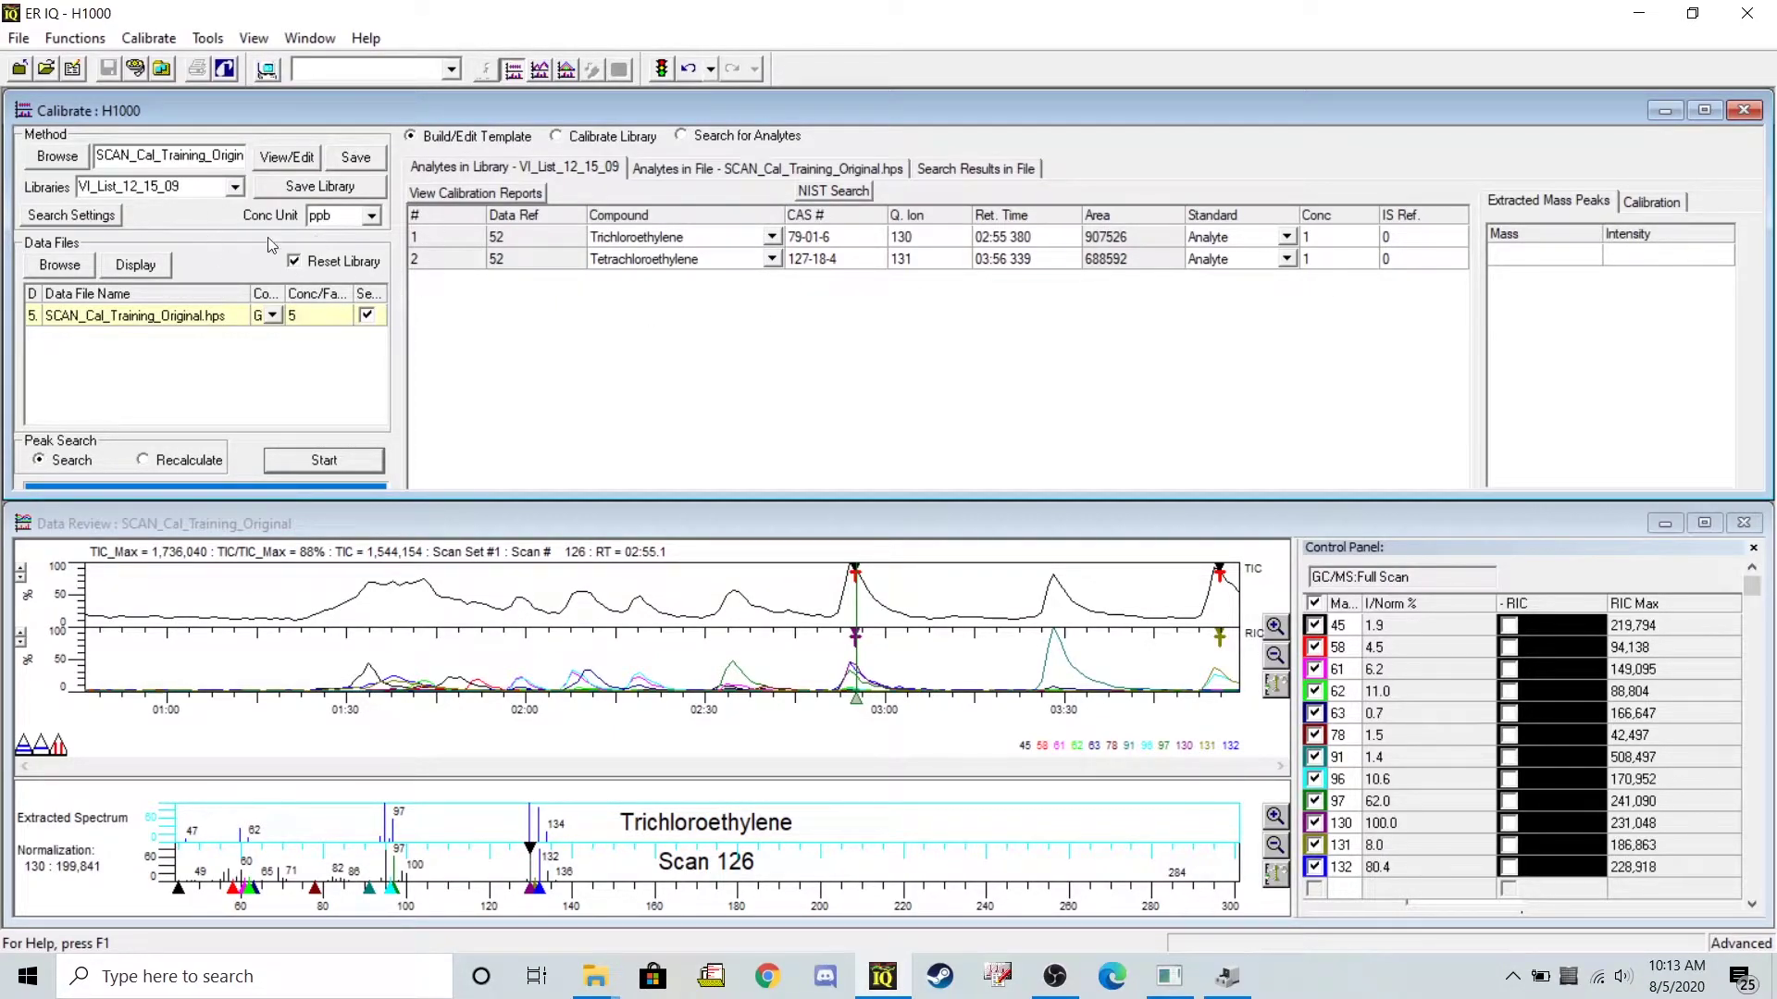
- Save the library as VI_List_Aug_5 after replacing the creator name
{"action": "left_click", "coordinate": [298, 187]}
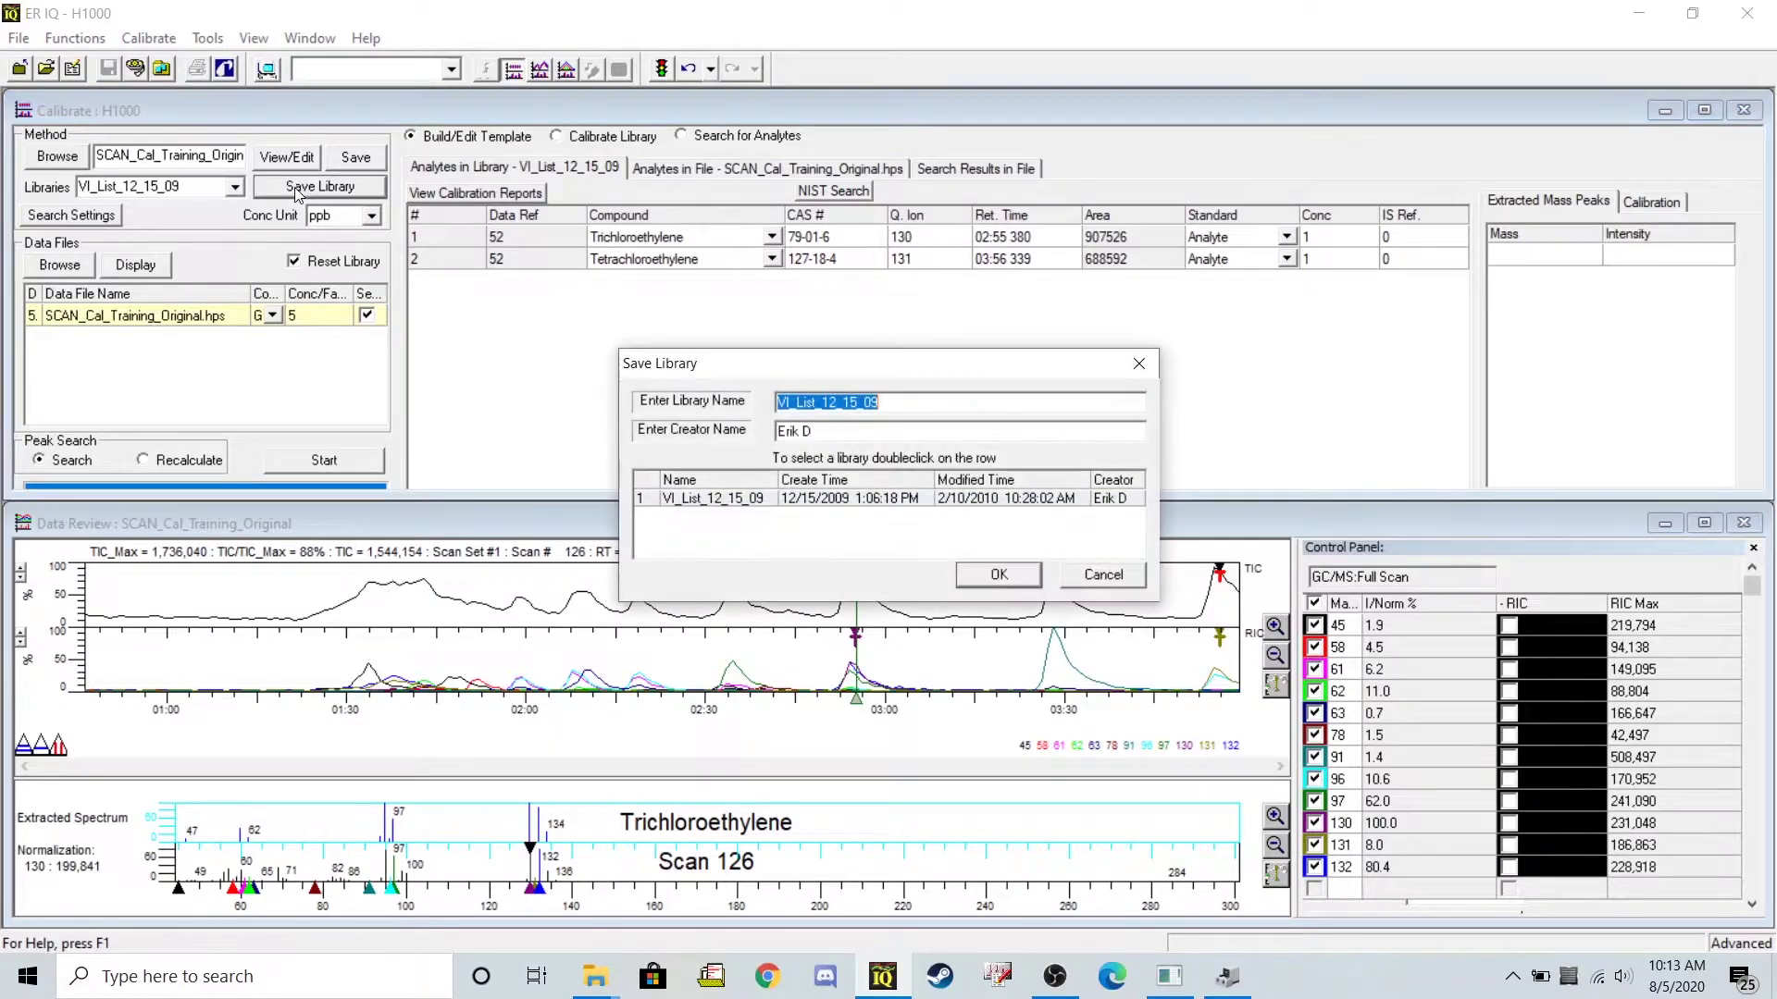
{"action": "double_click", "coordinate": [843, 429]}
{"action": "key", "text": "BackSpace"}
{"action": "key", "text": "BackSpace"}
{"action": "key", "text": "BackSpace"}
{"action": "key", "text": "BackSpace"}
{"action": "left_click_drag", "start_coordinate": [815, 401], "coordinate": [824, 401]}
{"action": "key", "text": "BackSpace"}
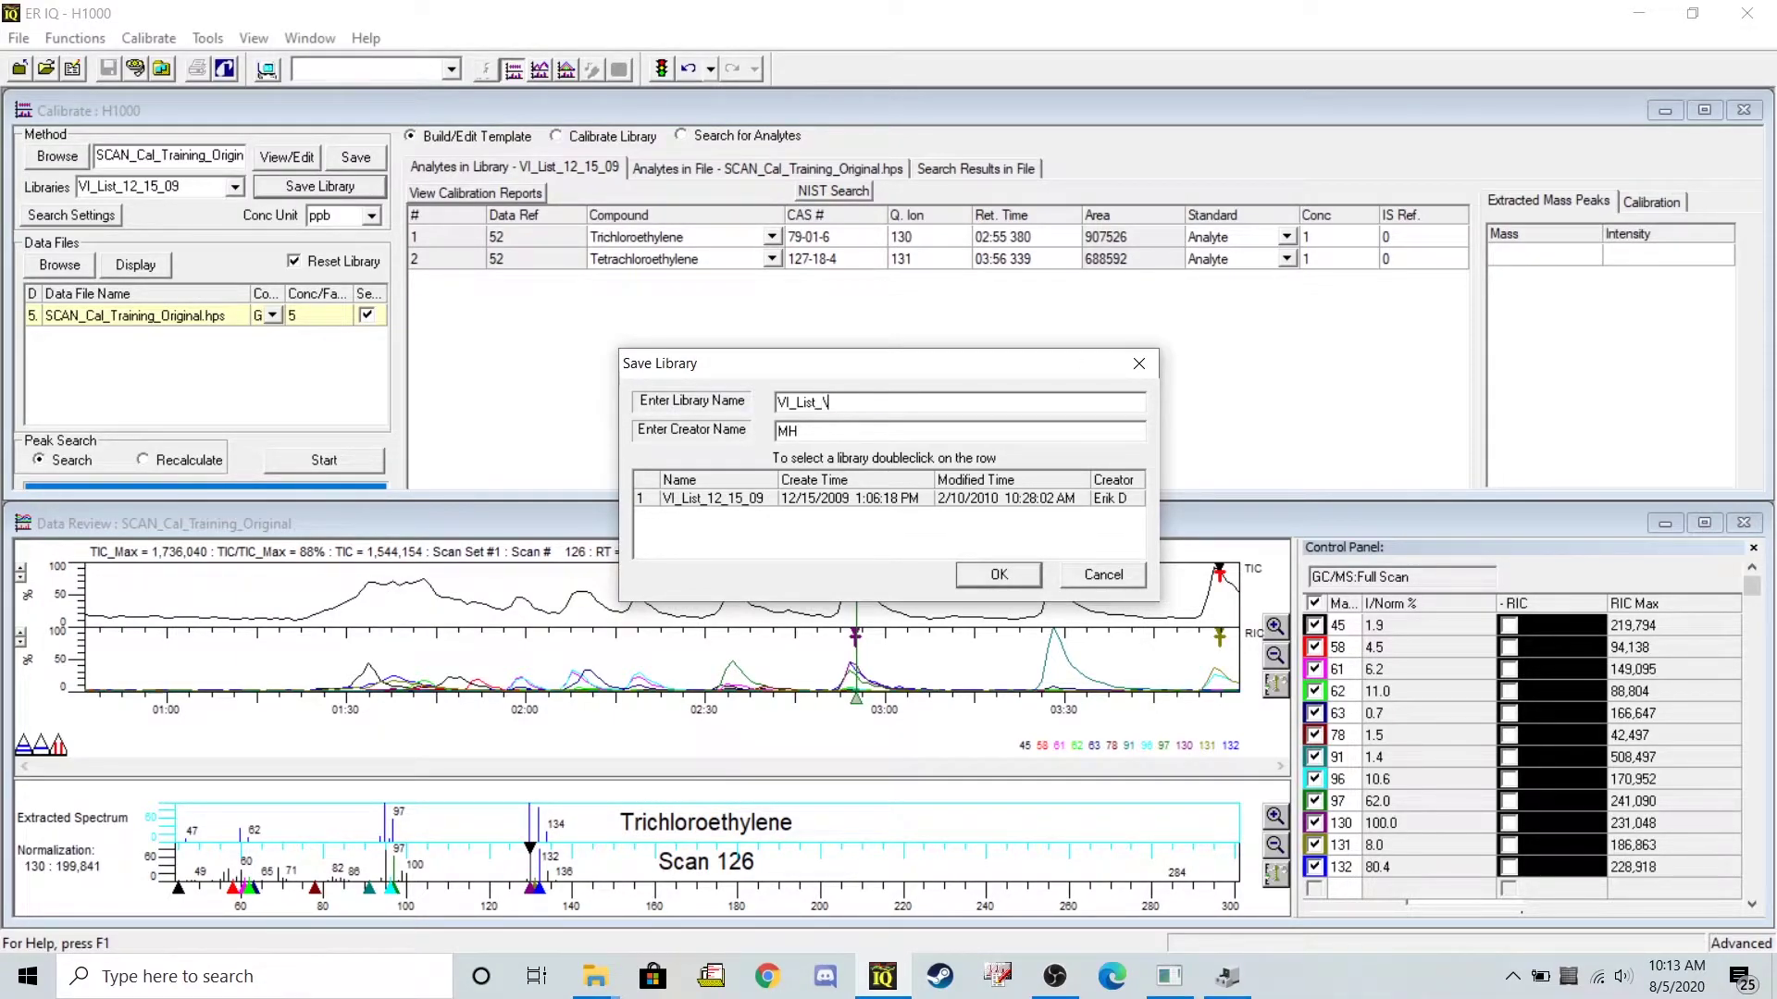
{"action": "type", "text": "Aug_5"}
{"action": "left_click", "coordinate": [983, 581]}
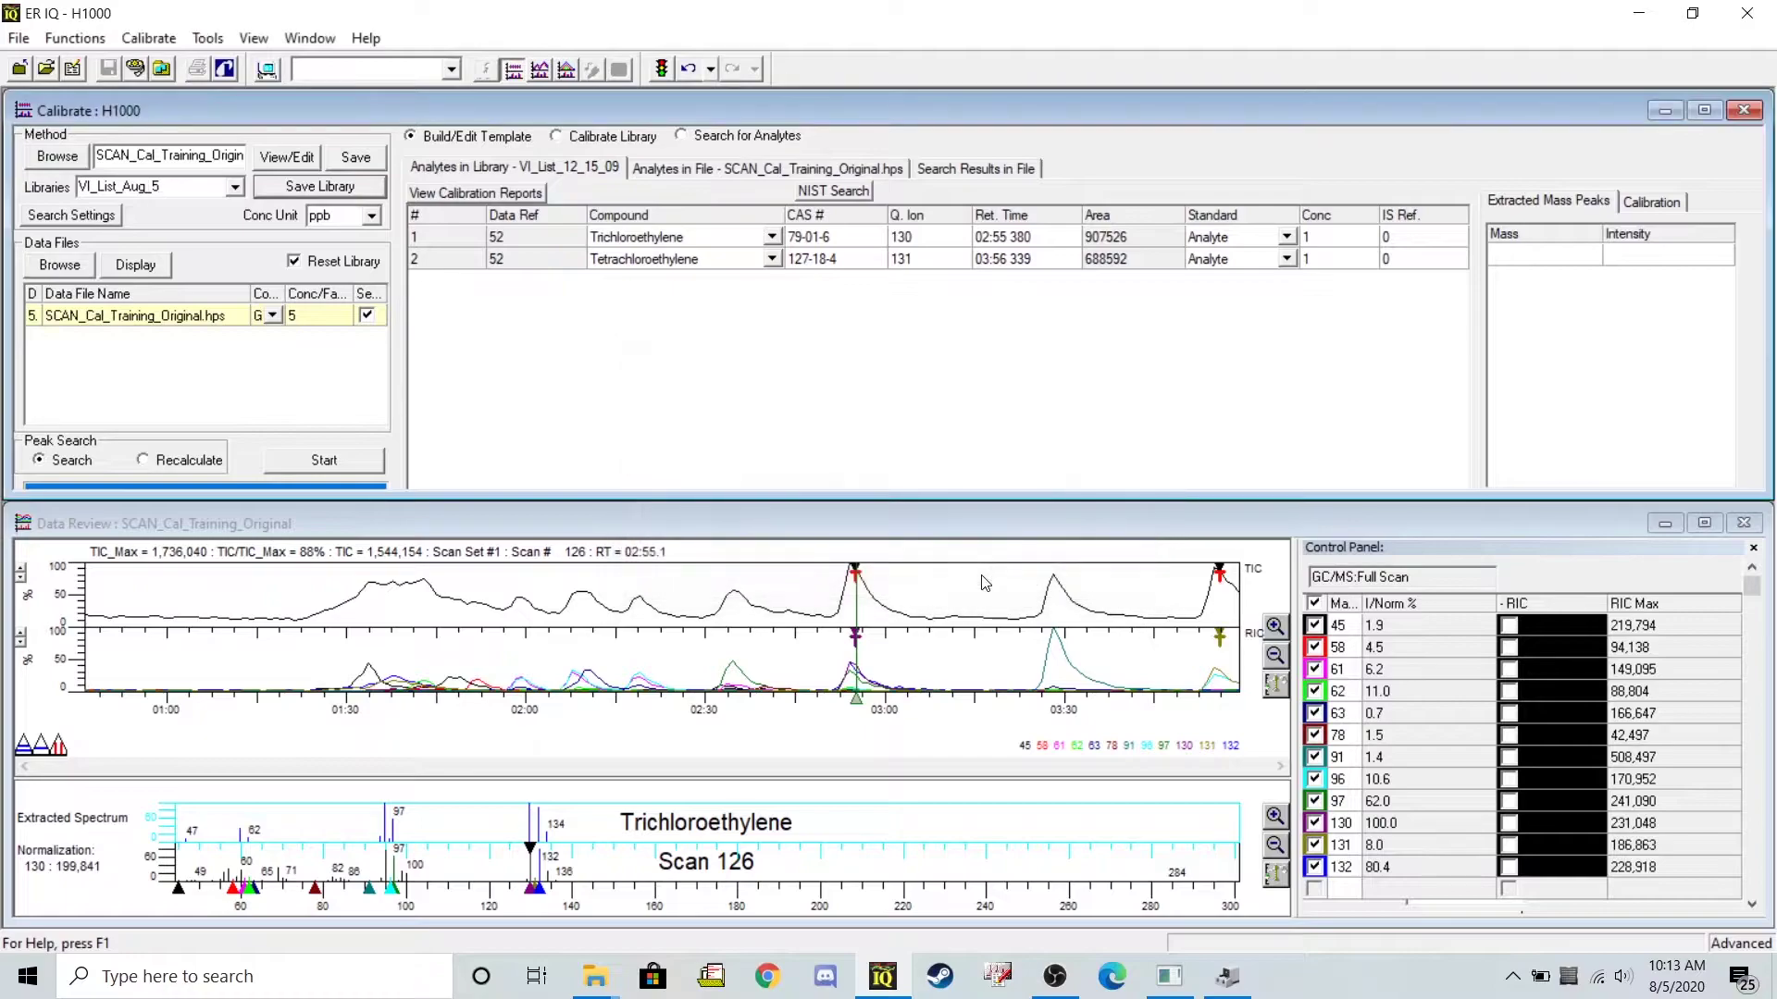
- Save the method under the file name SCAN_Cal_Training_Aug_5.mth
{"action": "left_click", "coordinate": [355, 159]}
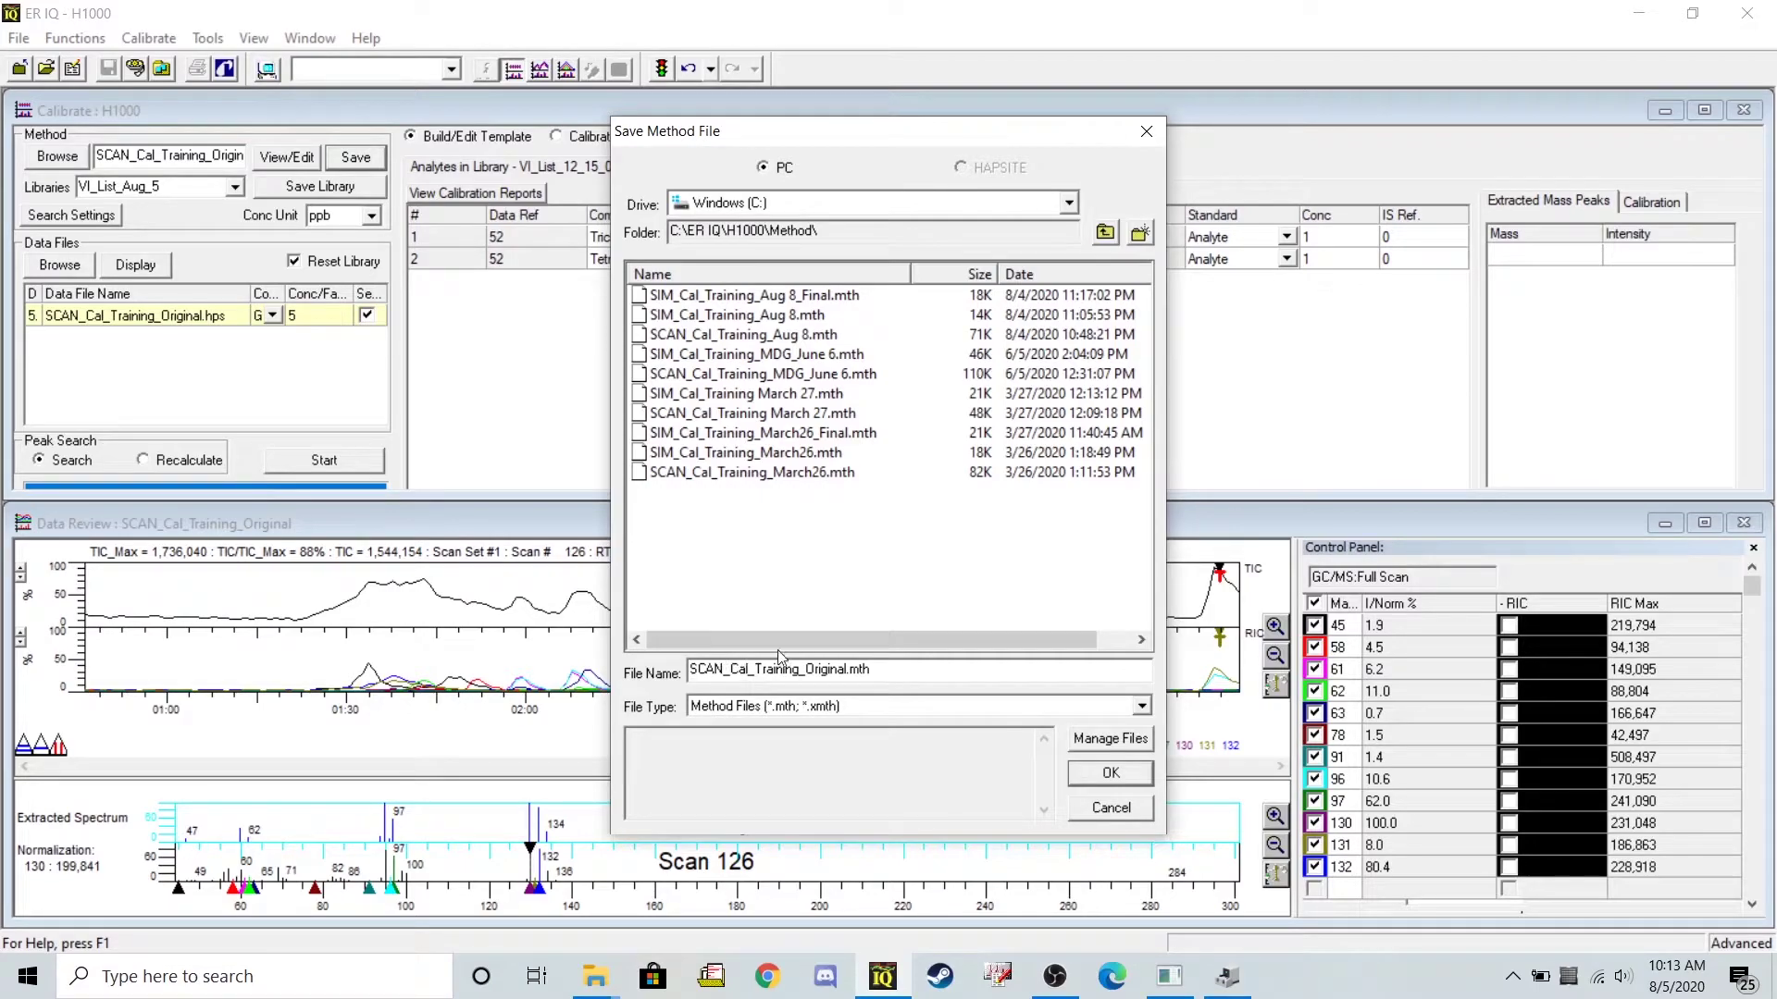
{"action": "left_click", "coordinate": [858, 672]}
{"action": "key", "text": "BackSpace"}
{"action": "key", "text": "BackSpace"}
{"action": "key", "text": "BackSpace"}
{"action": "key", "text": "BackSpace"}
{"action": "key", "text": "BackSpace"}
{"action": "key", "text": "BackSpace"}
{"action": "key", "text": "BackSpace"}
{"action": "key", "text": "BackSpace"}
{"action": "key", "text": "BackSpace"}
{"action": "type", "text": "Aug_5"}
{"action": "left_click", "coordinate": [1110, 774]}
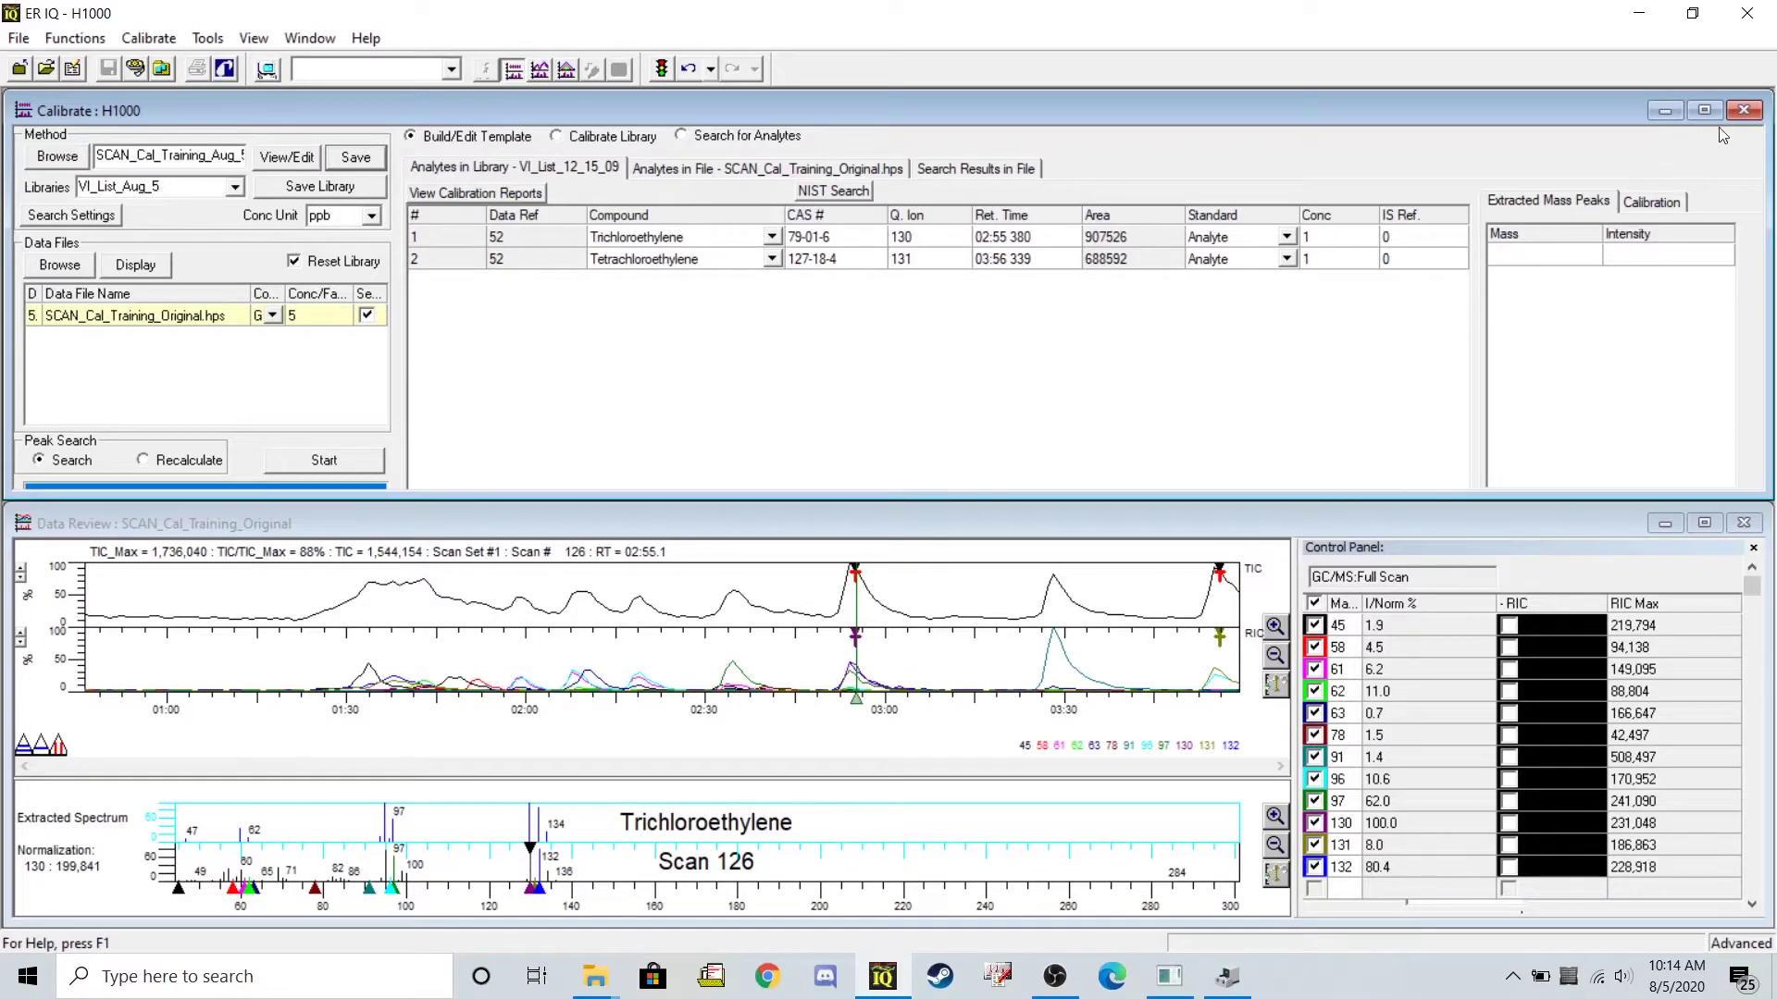
- Close calibration, select the H1000 sensor, and open SCAN_Cal_Training_Aug_5.mth in the Method Editor
{"action": "left_click", "coordinate": [1745, 112]}
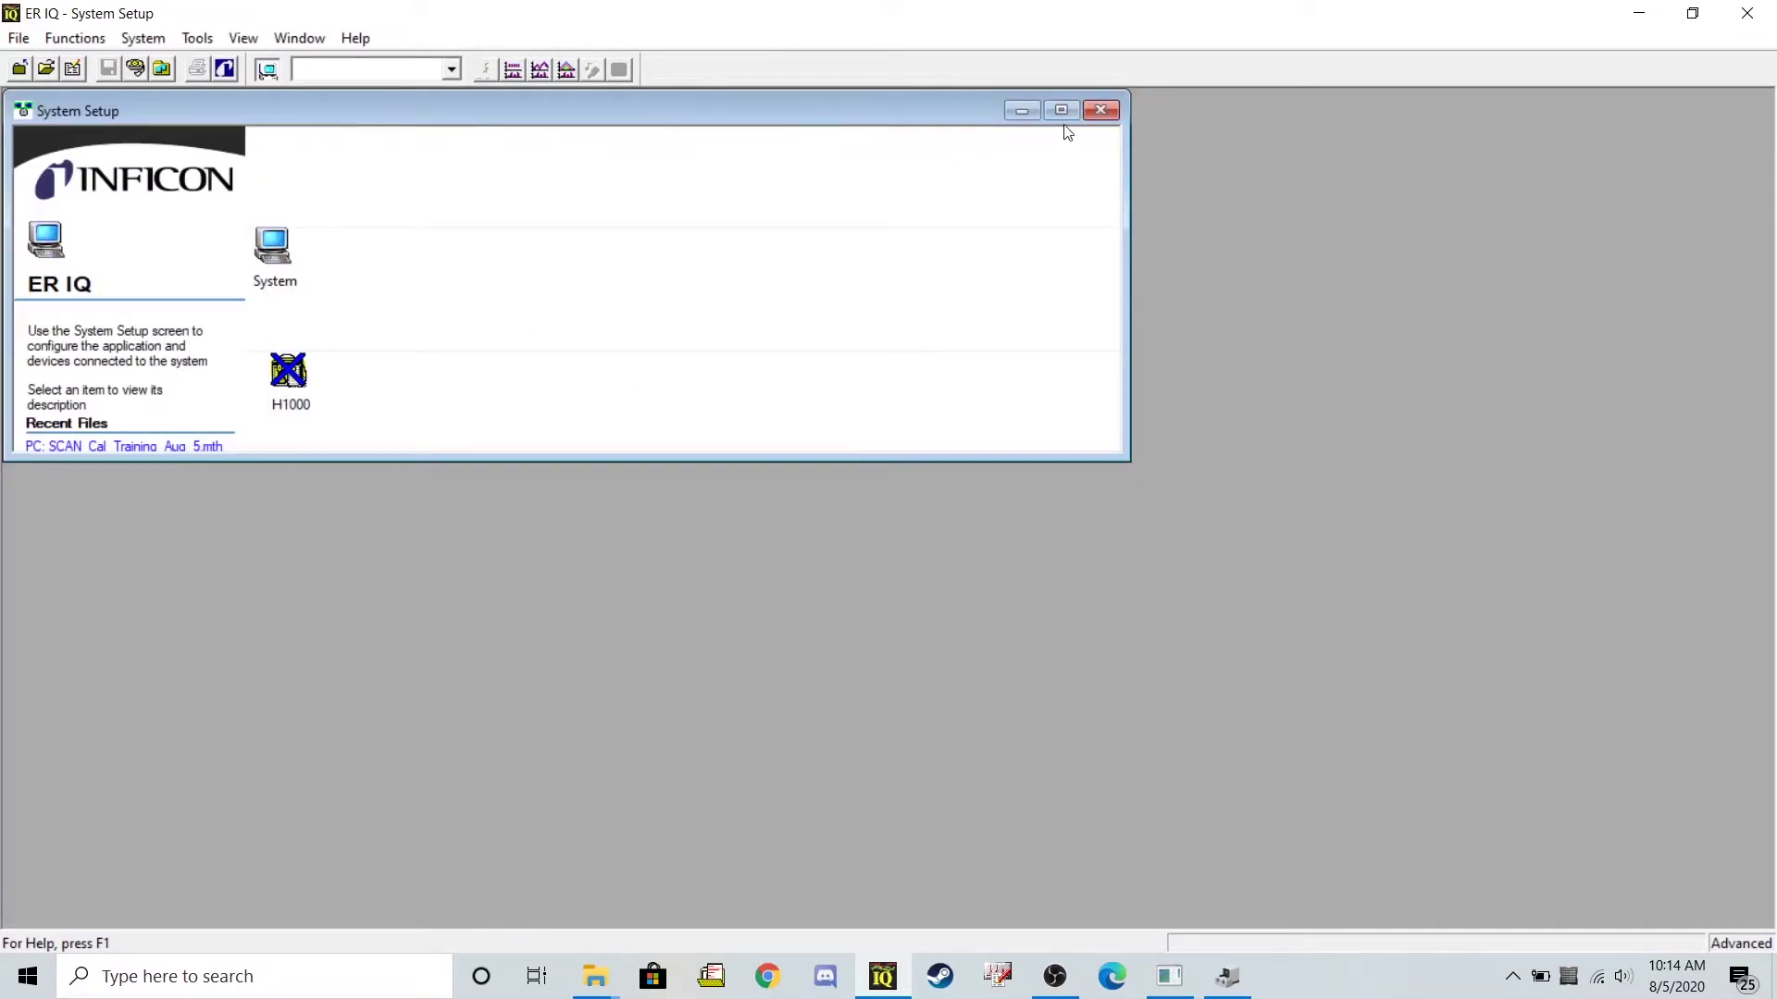
{"action": "left_click", "coordinate": [1062, 111]}
{"action": "left_click", "coordinate": [286, 864]}
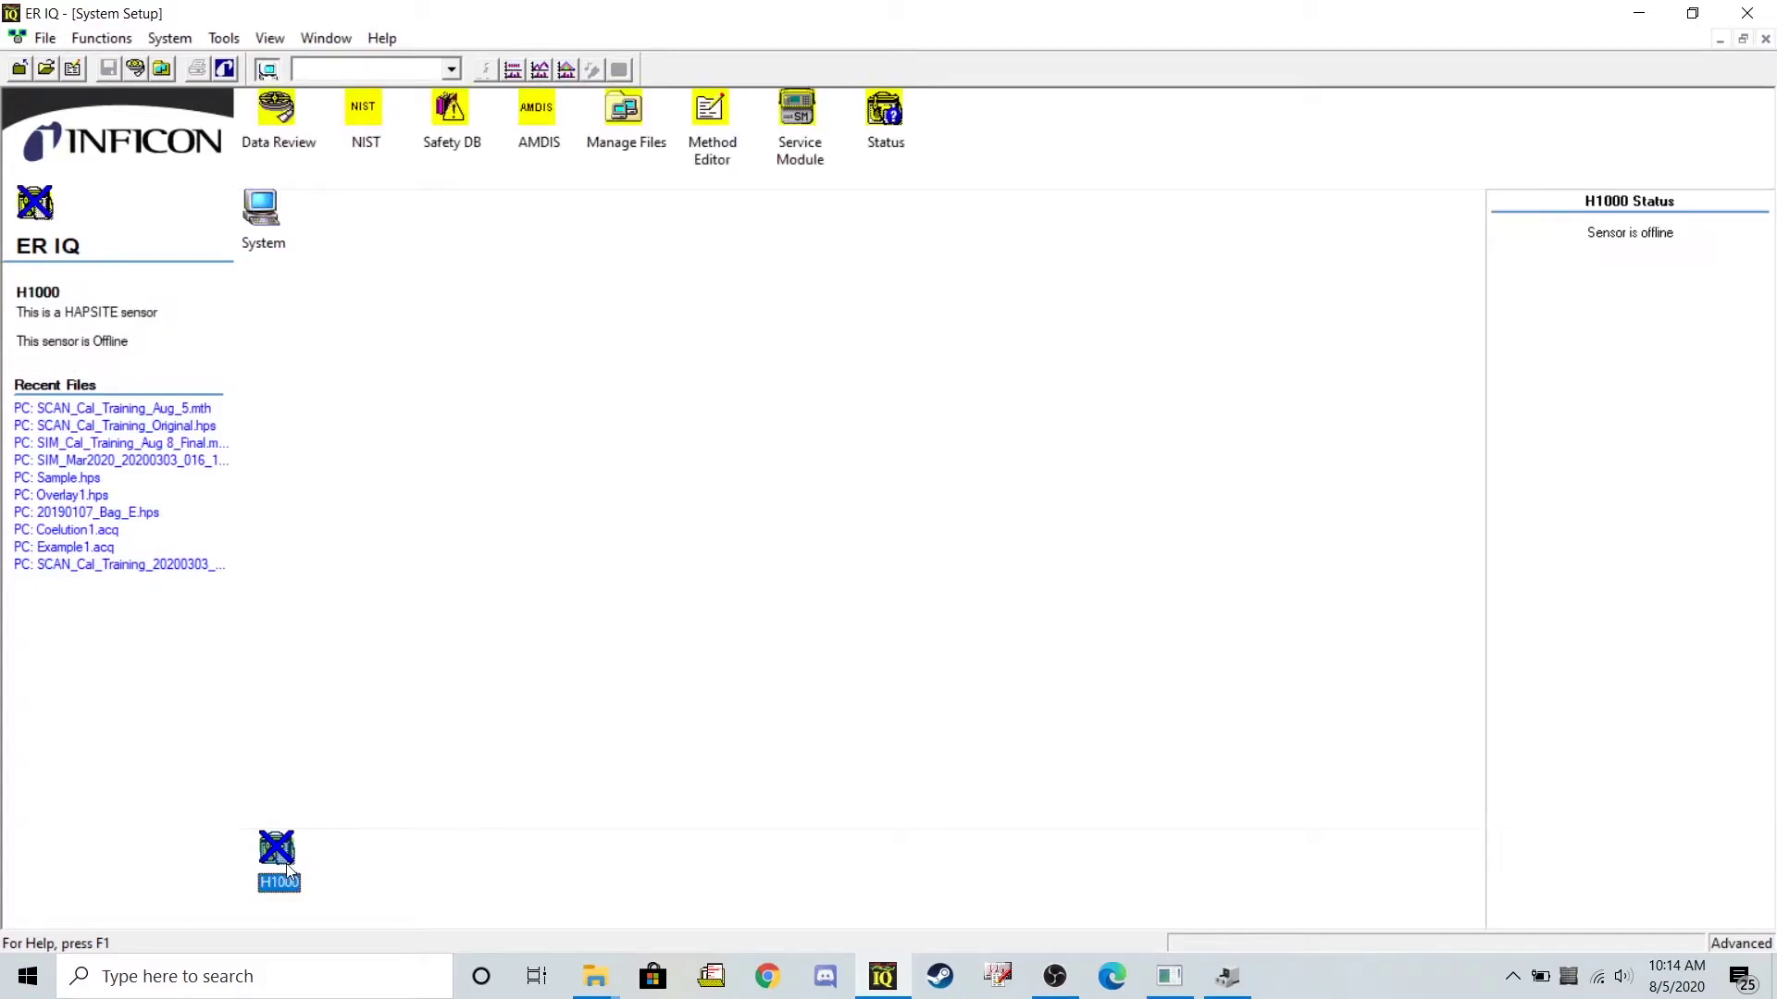
{"action": "left_click", "coordinate": [725, 113]}
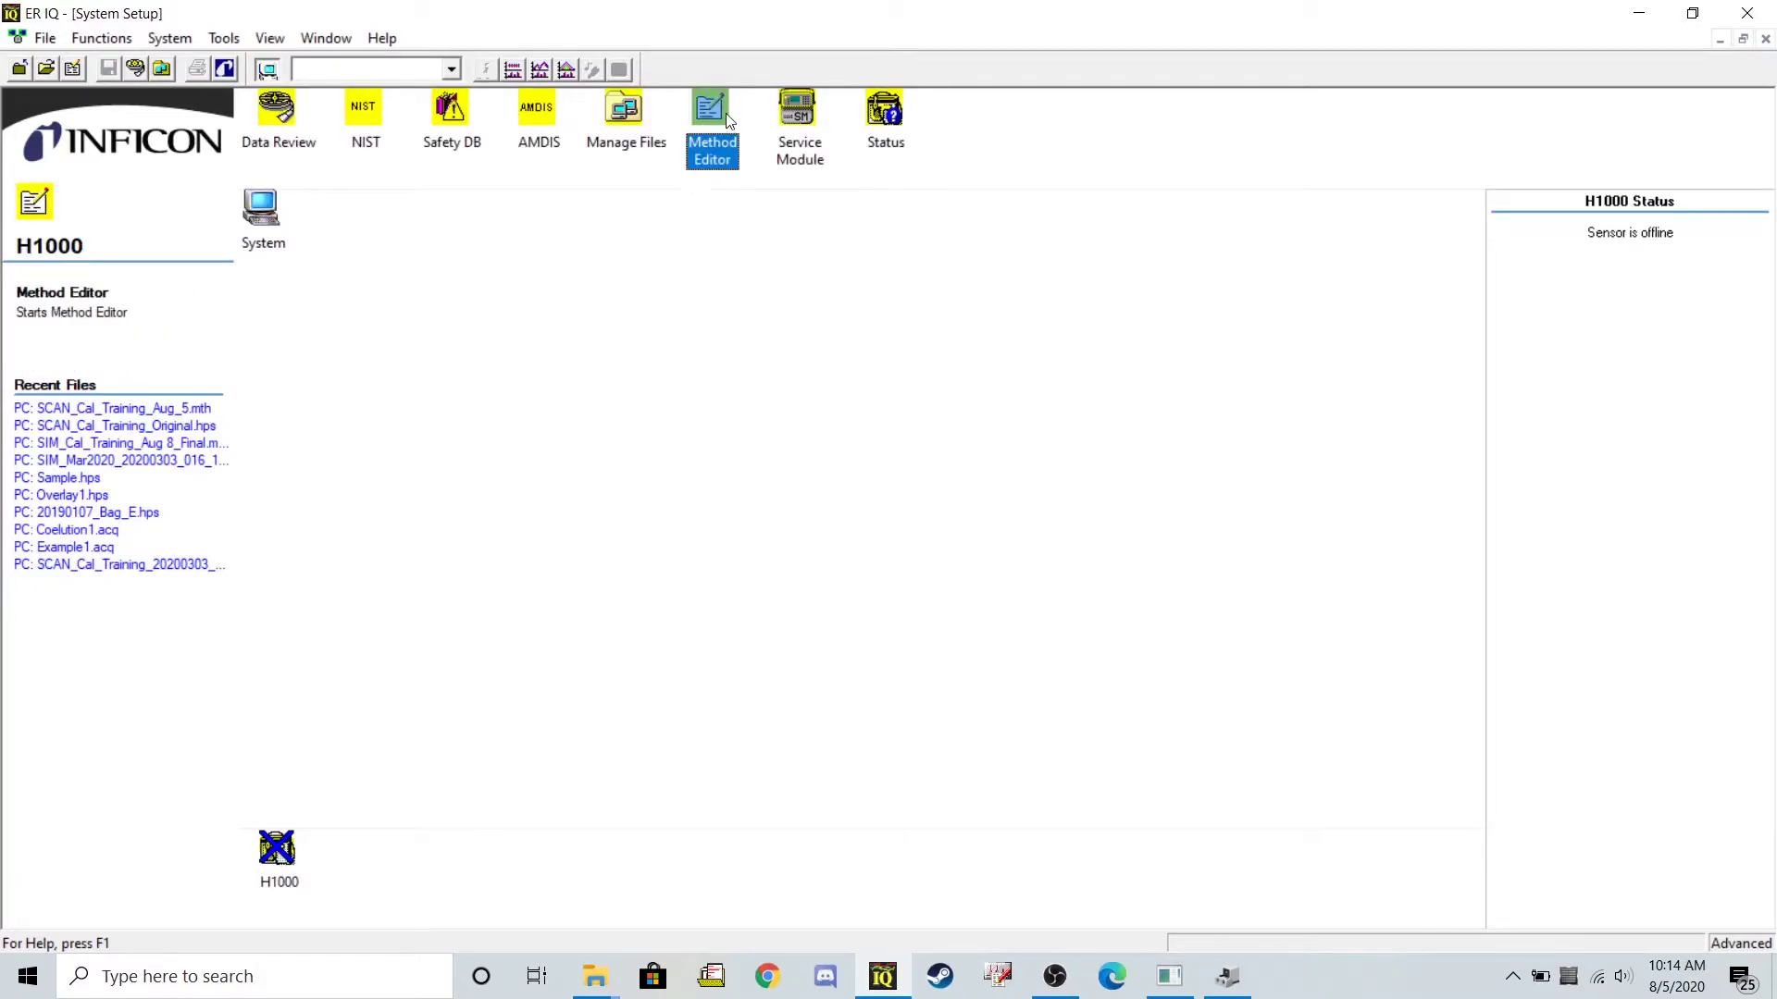
{"action": "double_click", "coordinate": [725, 113]}
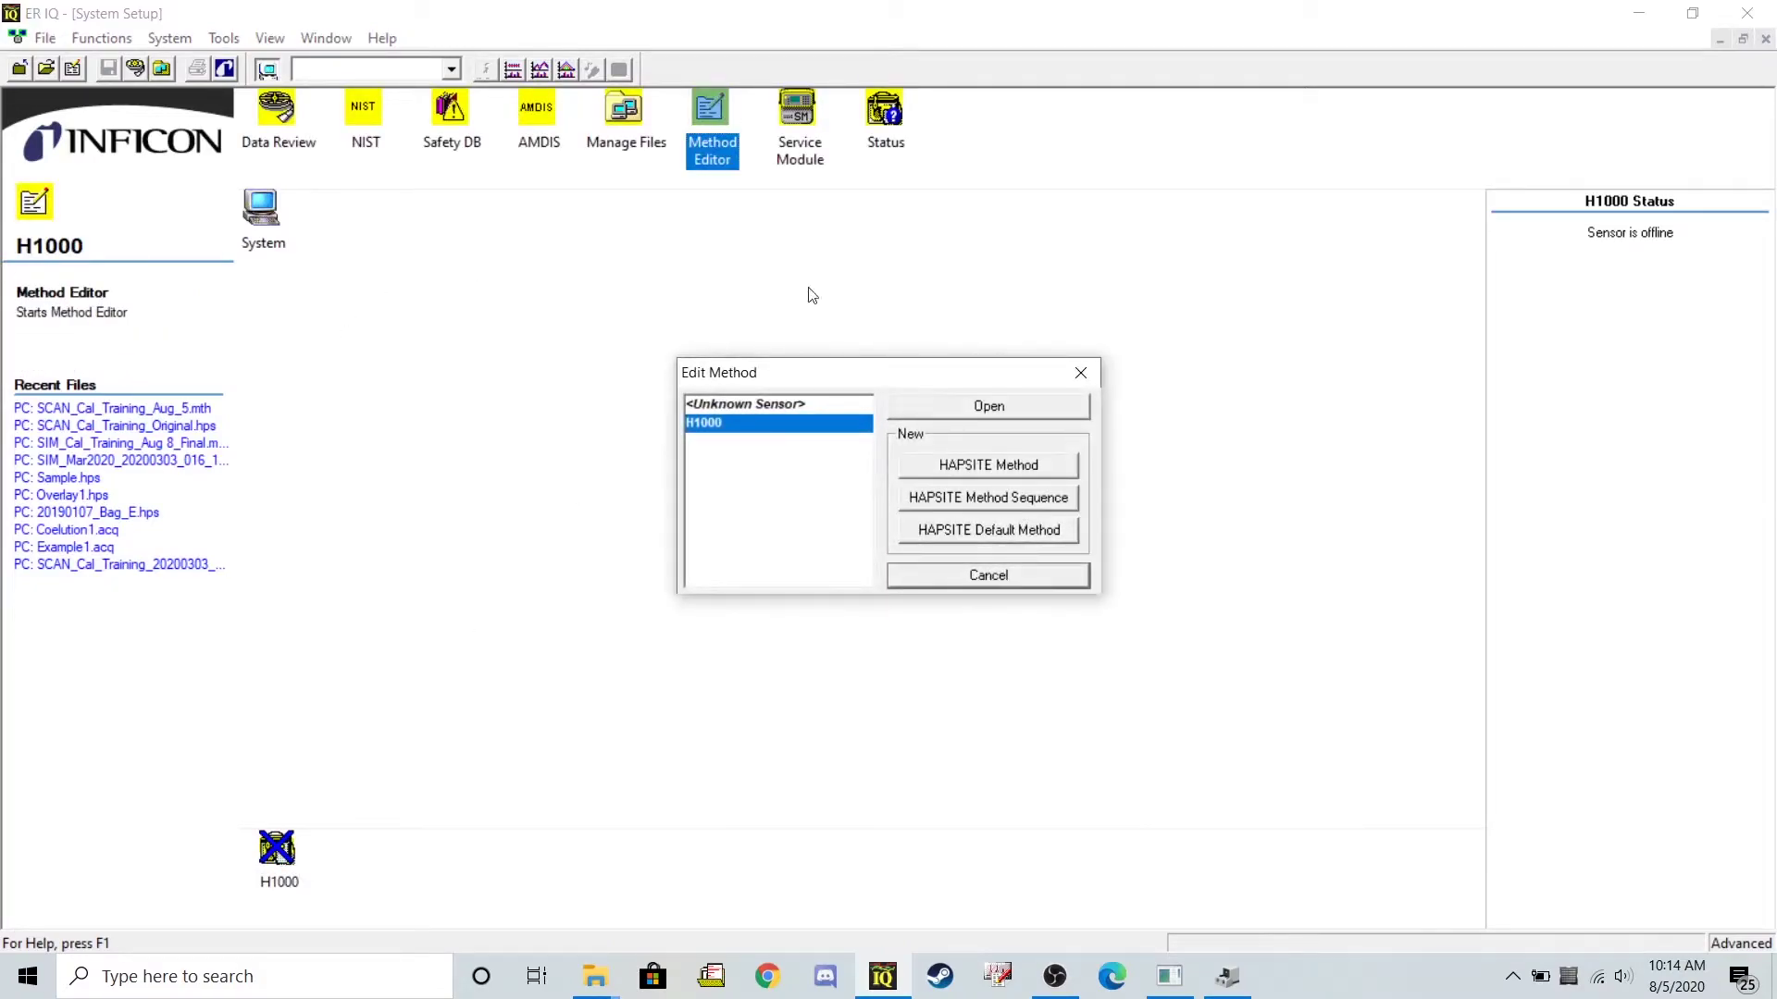
{"action": "left_click", "coordinate": [957, 413]}
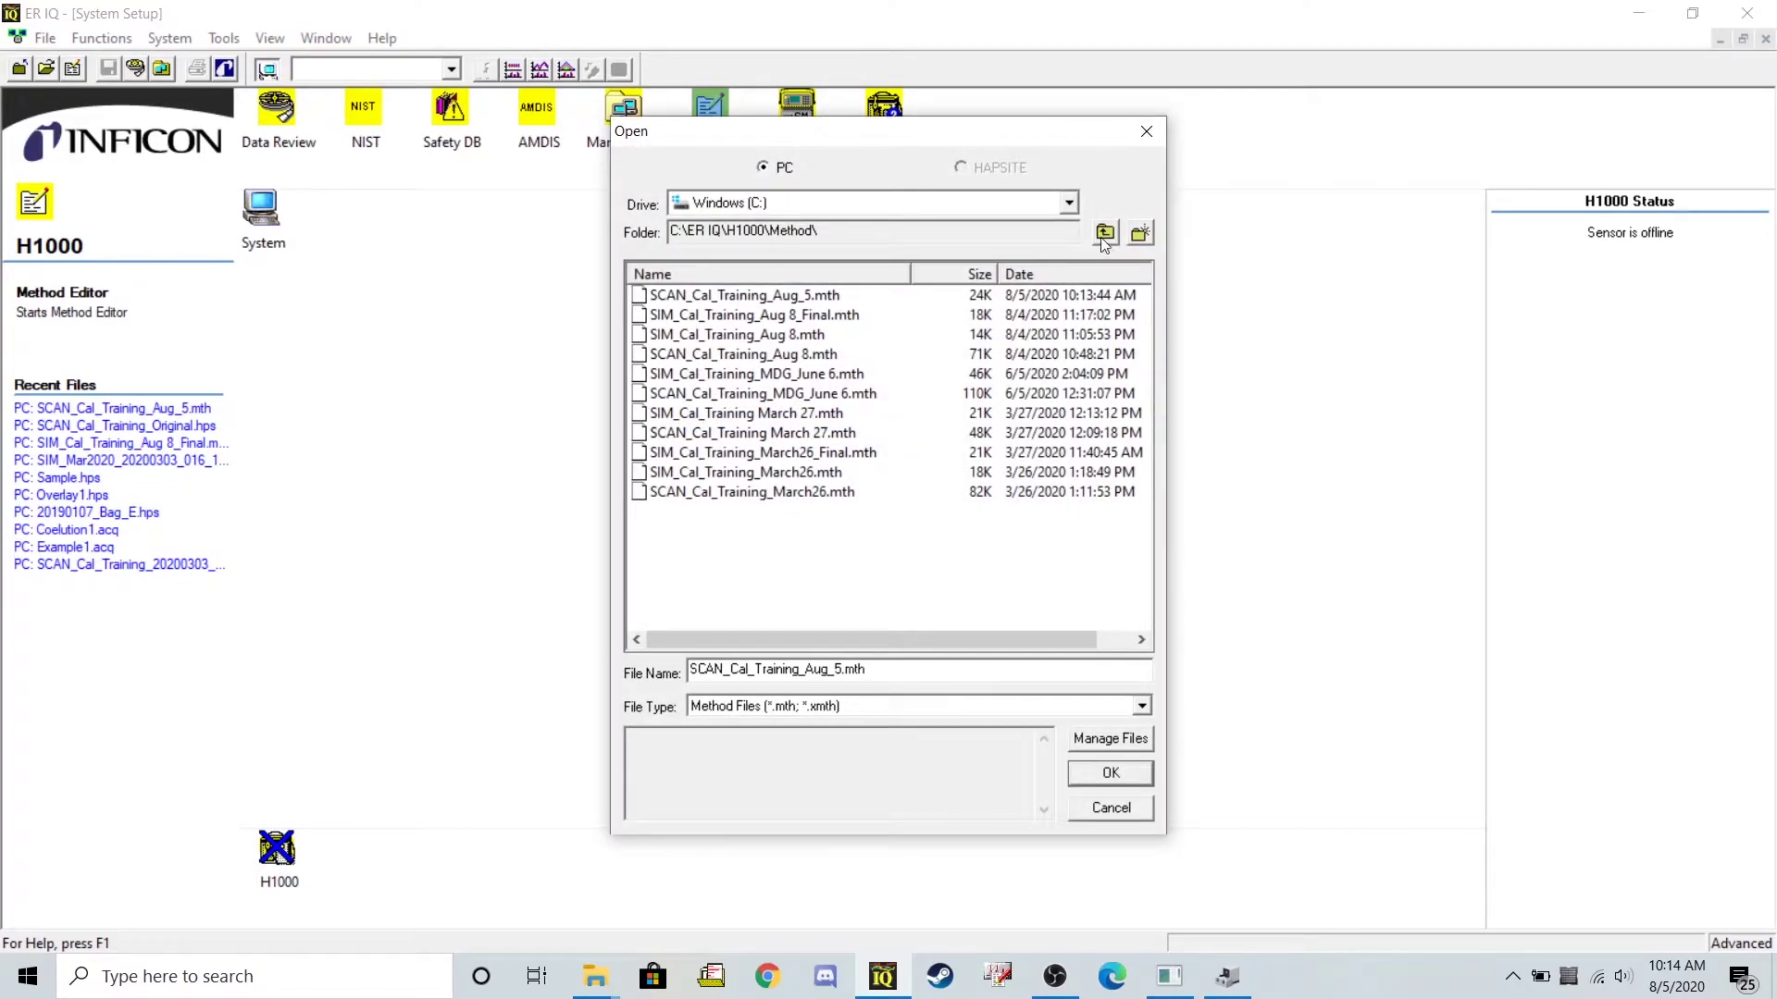
{"action": "left_click", "coordinate": [820, 318]}
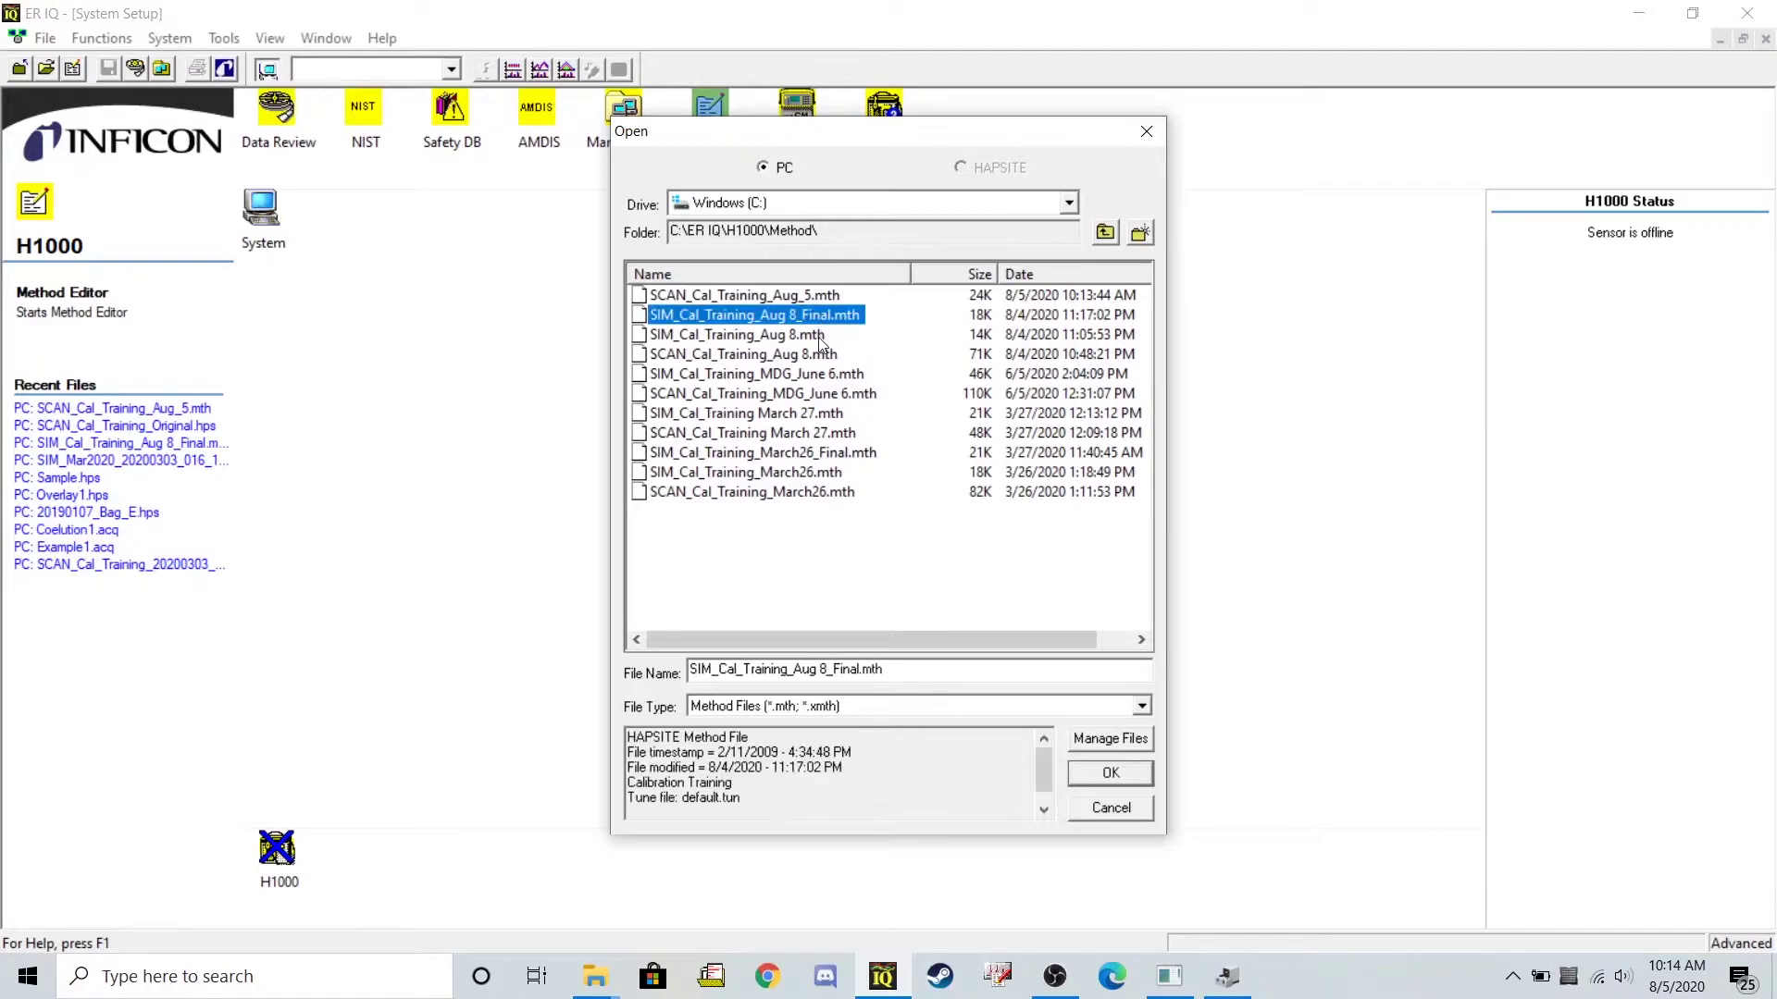
{"action": "left_click", "coordinate": [821, 335]}
{"action": "left_click", "coordinate": [752, 296]}
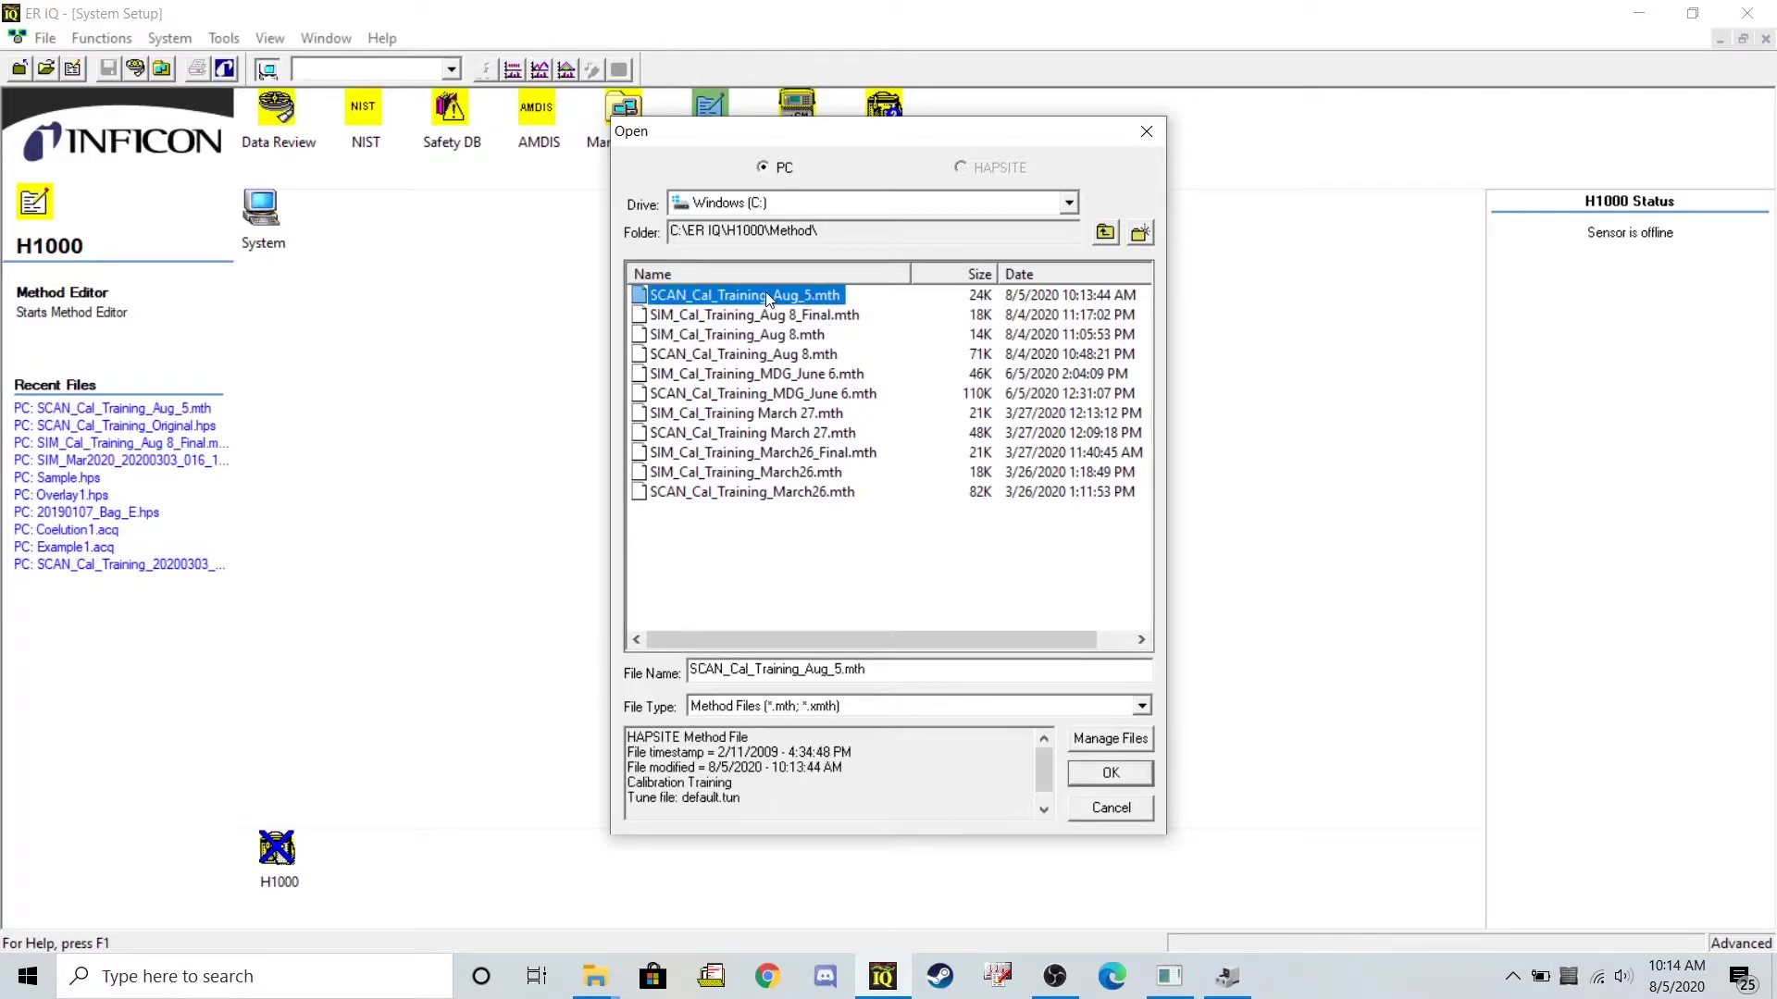
{"action": "double_click", "coordinate": [767, 296]}
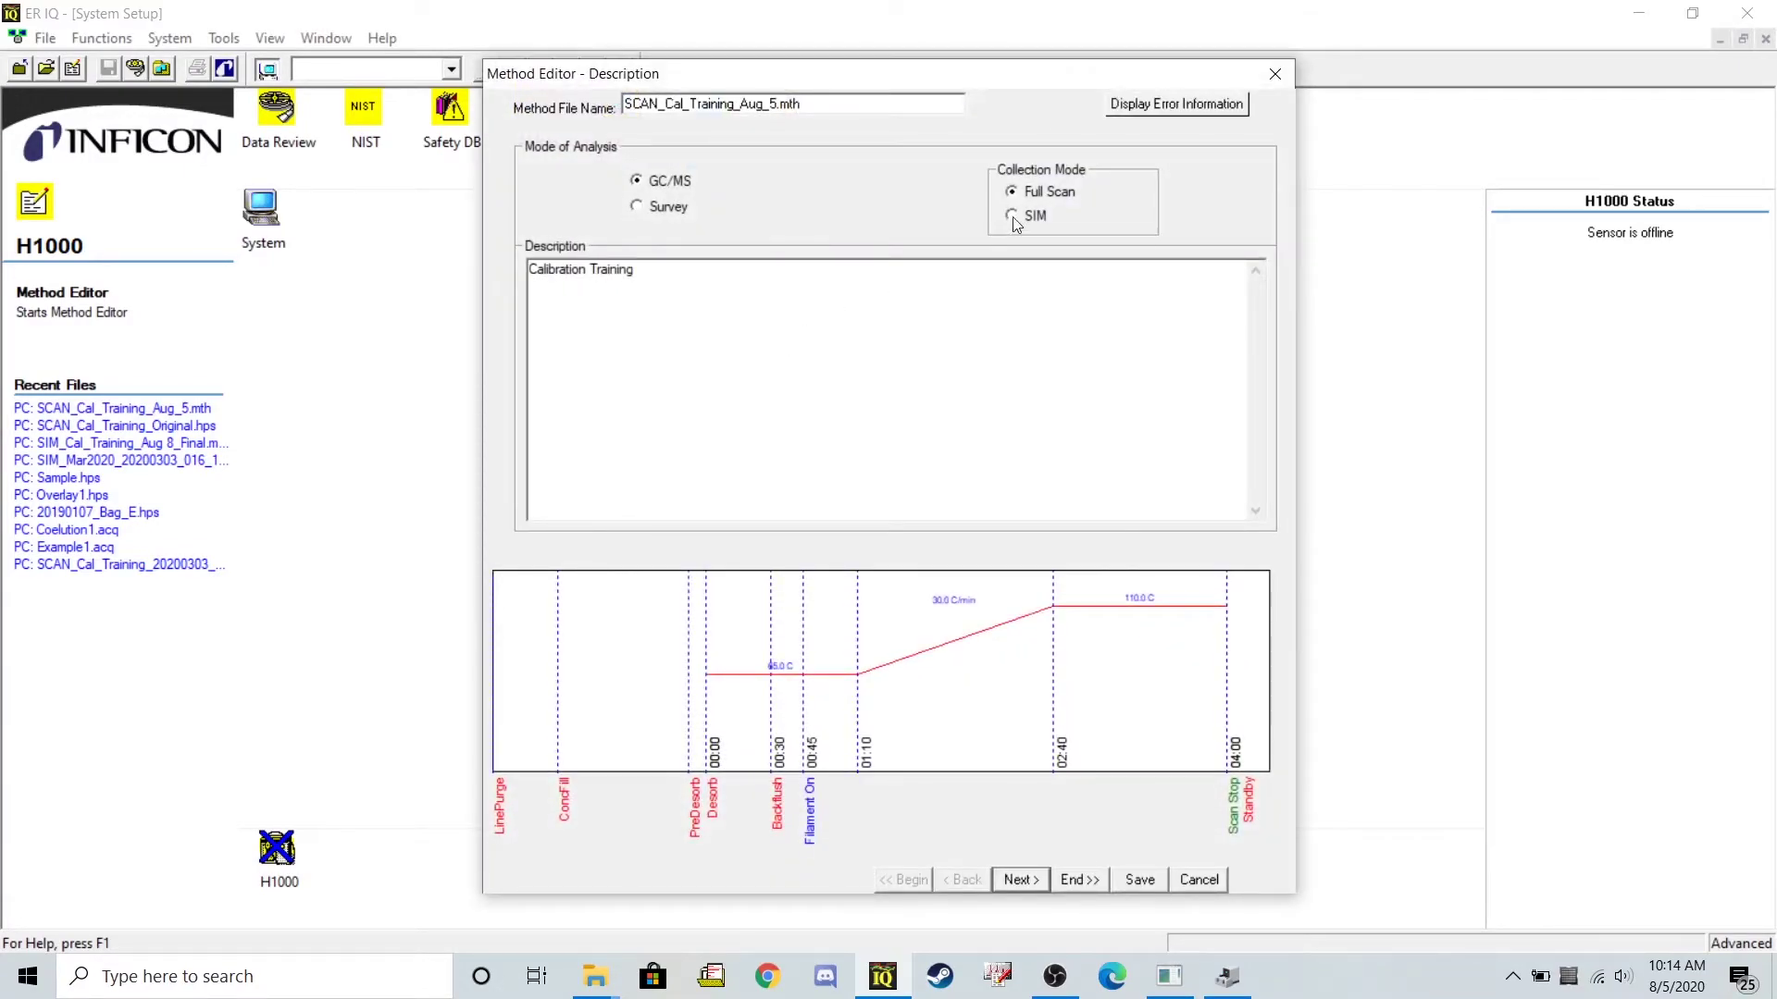
- Set Collection Mode to SIM and continue to the Startup page
{"action": "left_click", "coordinate": [1018, 218]}
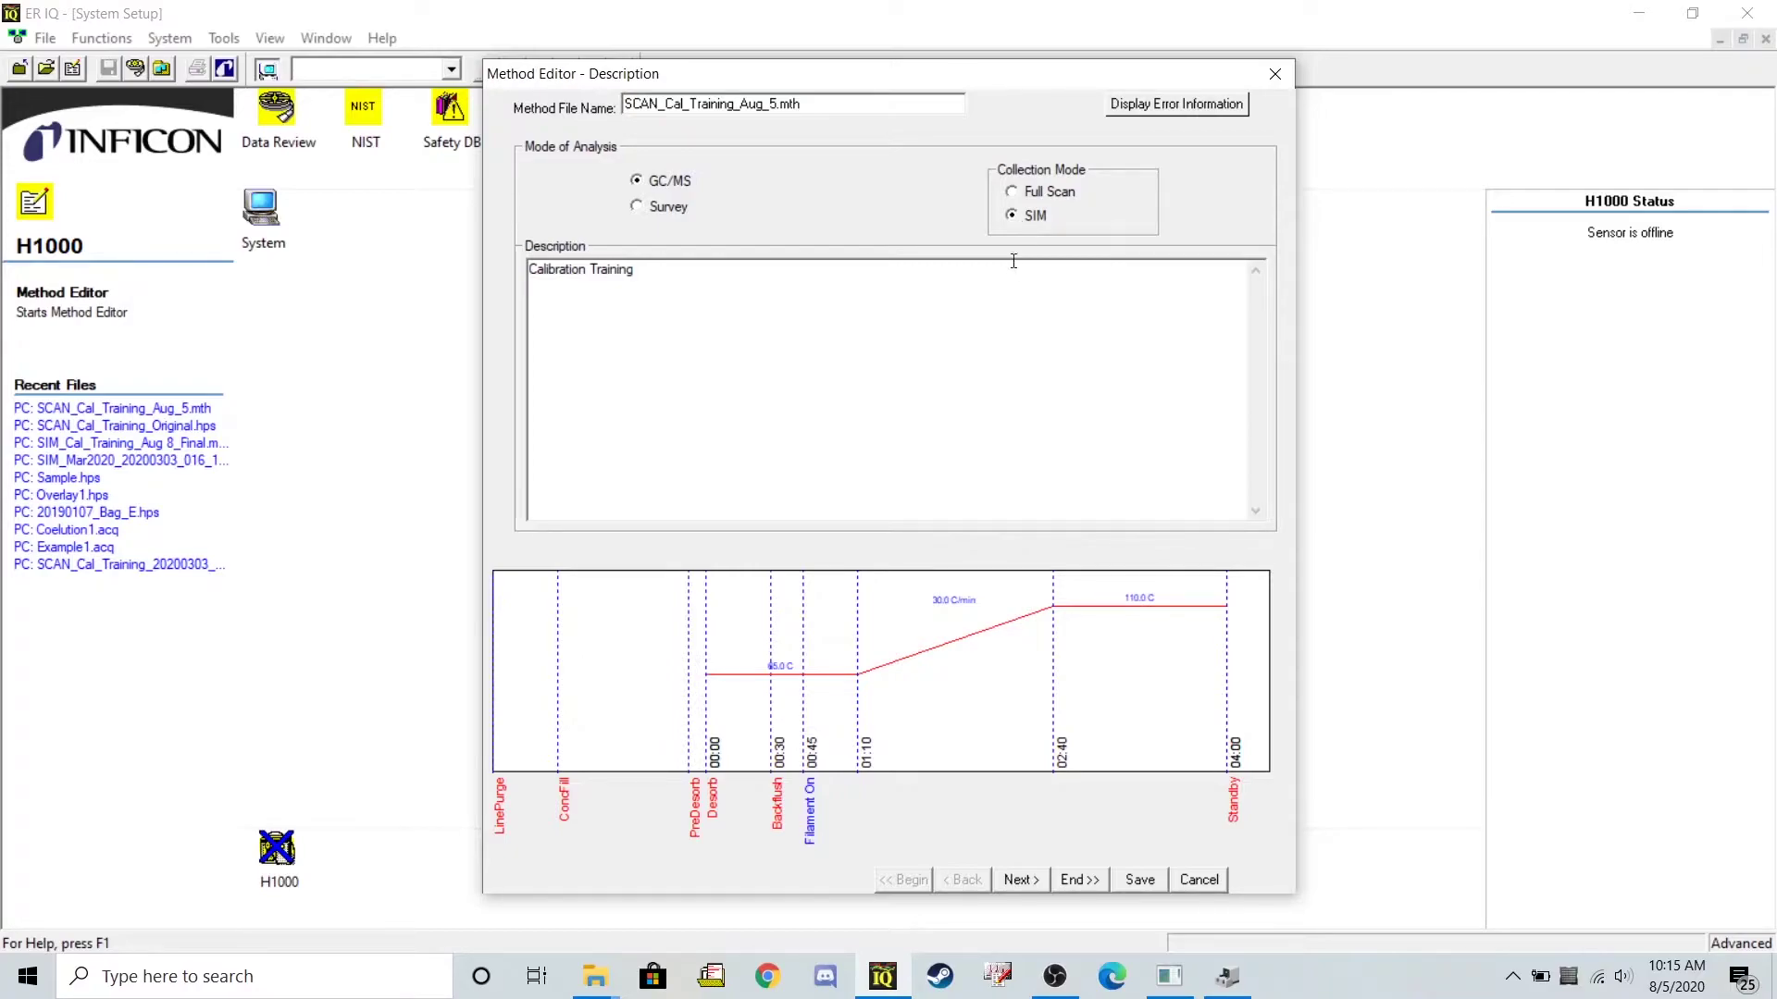
{"action": "left_click", "coordinate": [1018, 880]}
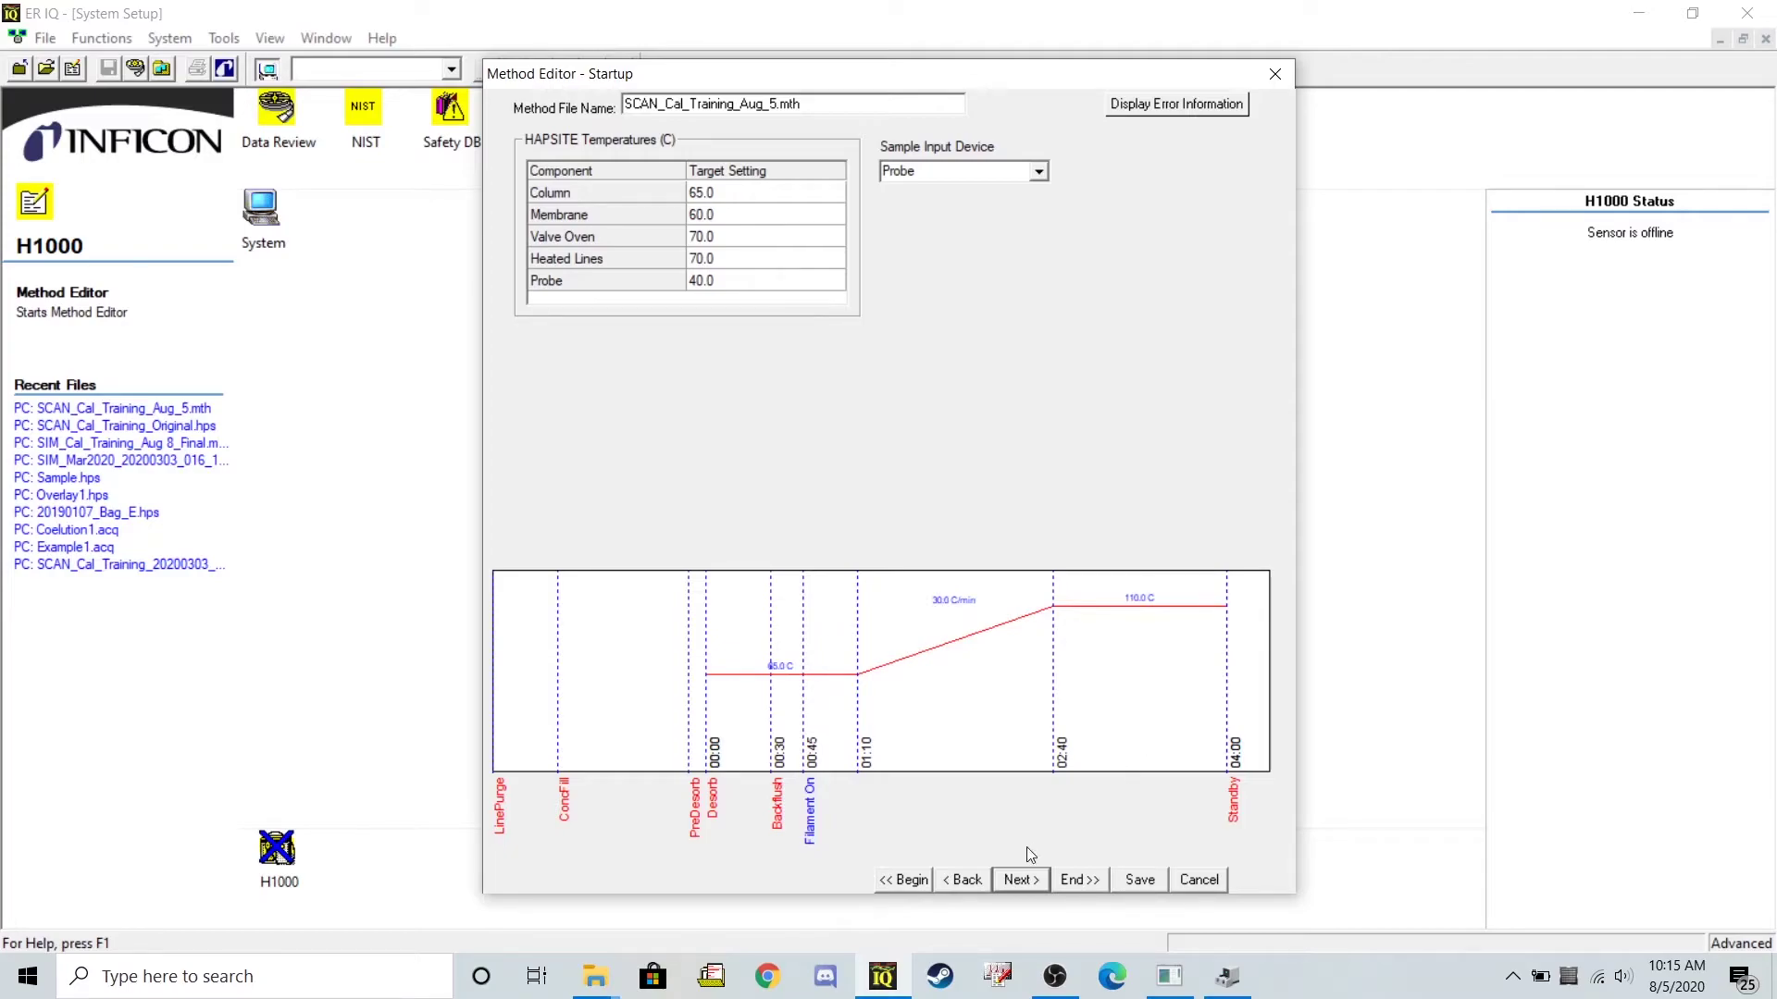
- Set the second GC profile hold time to 01:40, then advance past Tune to the SIM page
{"action": "left_click", "coordinate": [1022, 880]}
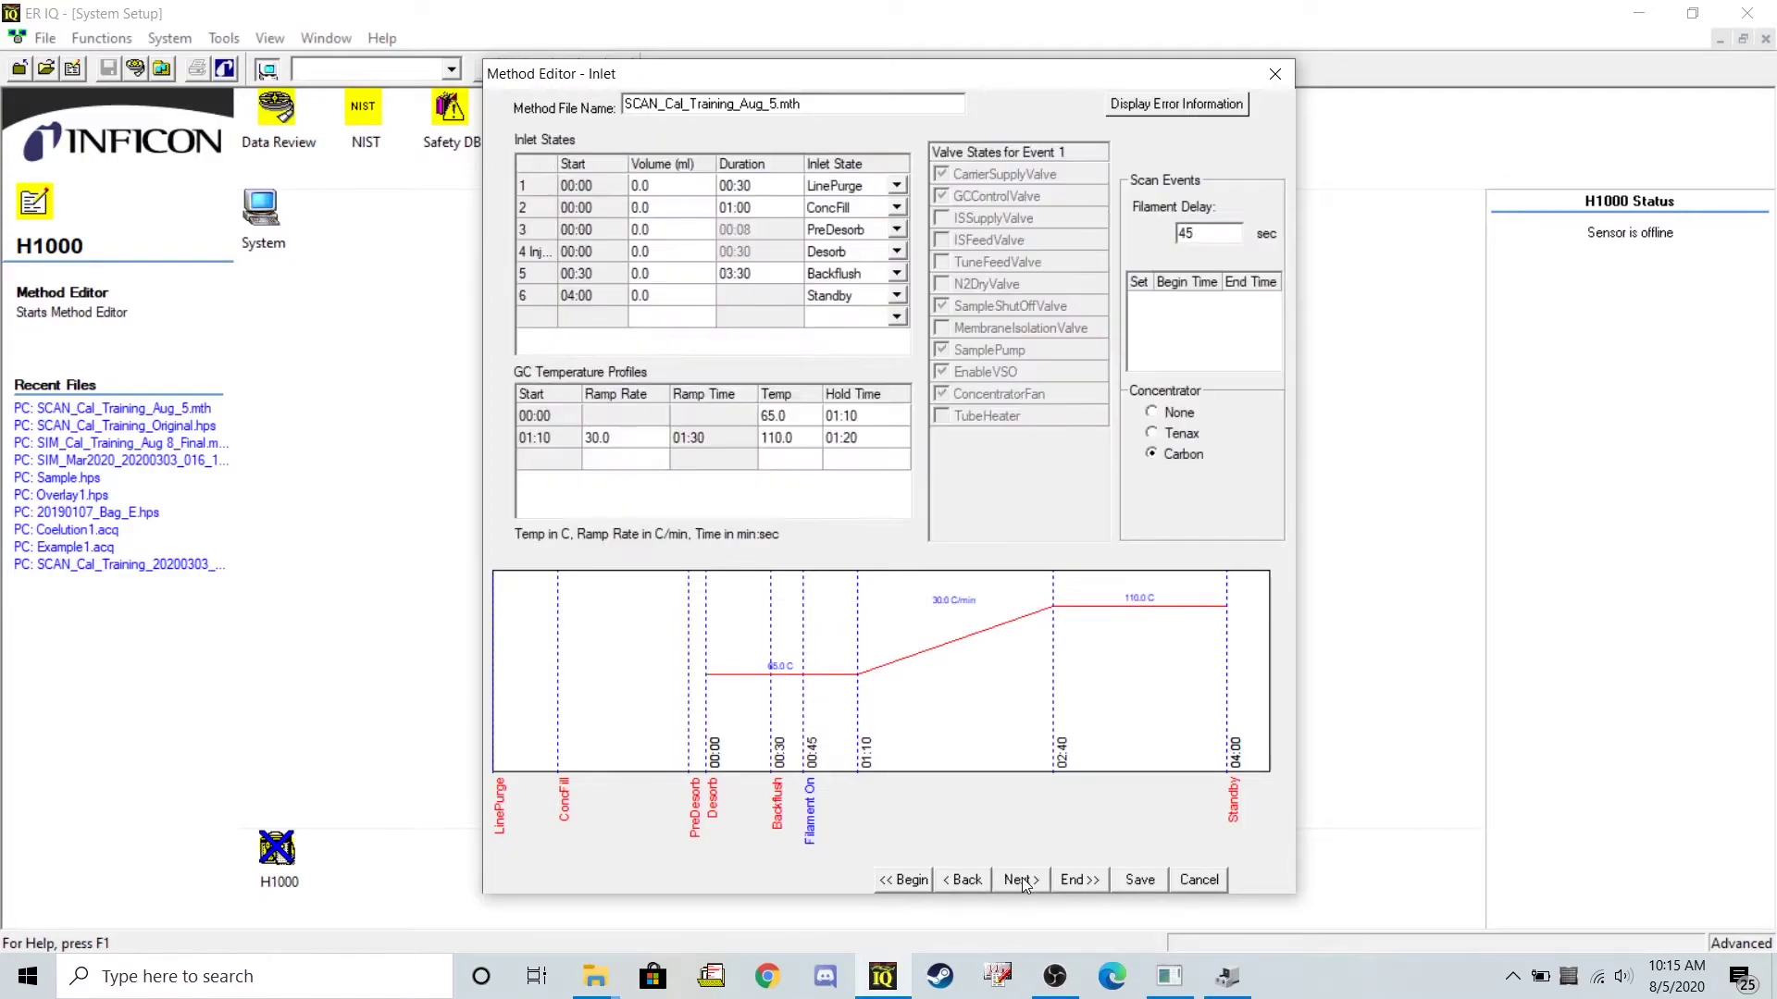
{"action": "left_click", "coordinate": [867, 439]}
{"action": "left_click", "coordinate": [860, 443]}
{"action": "type", "text": "40"}
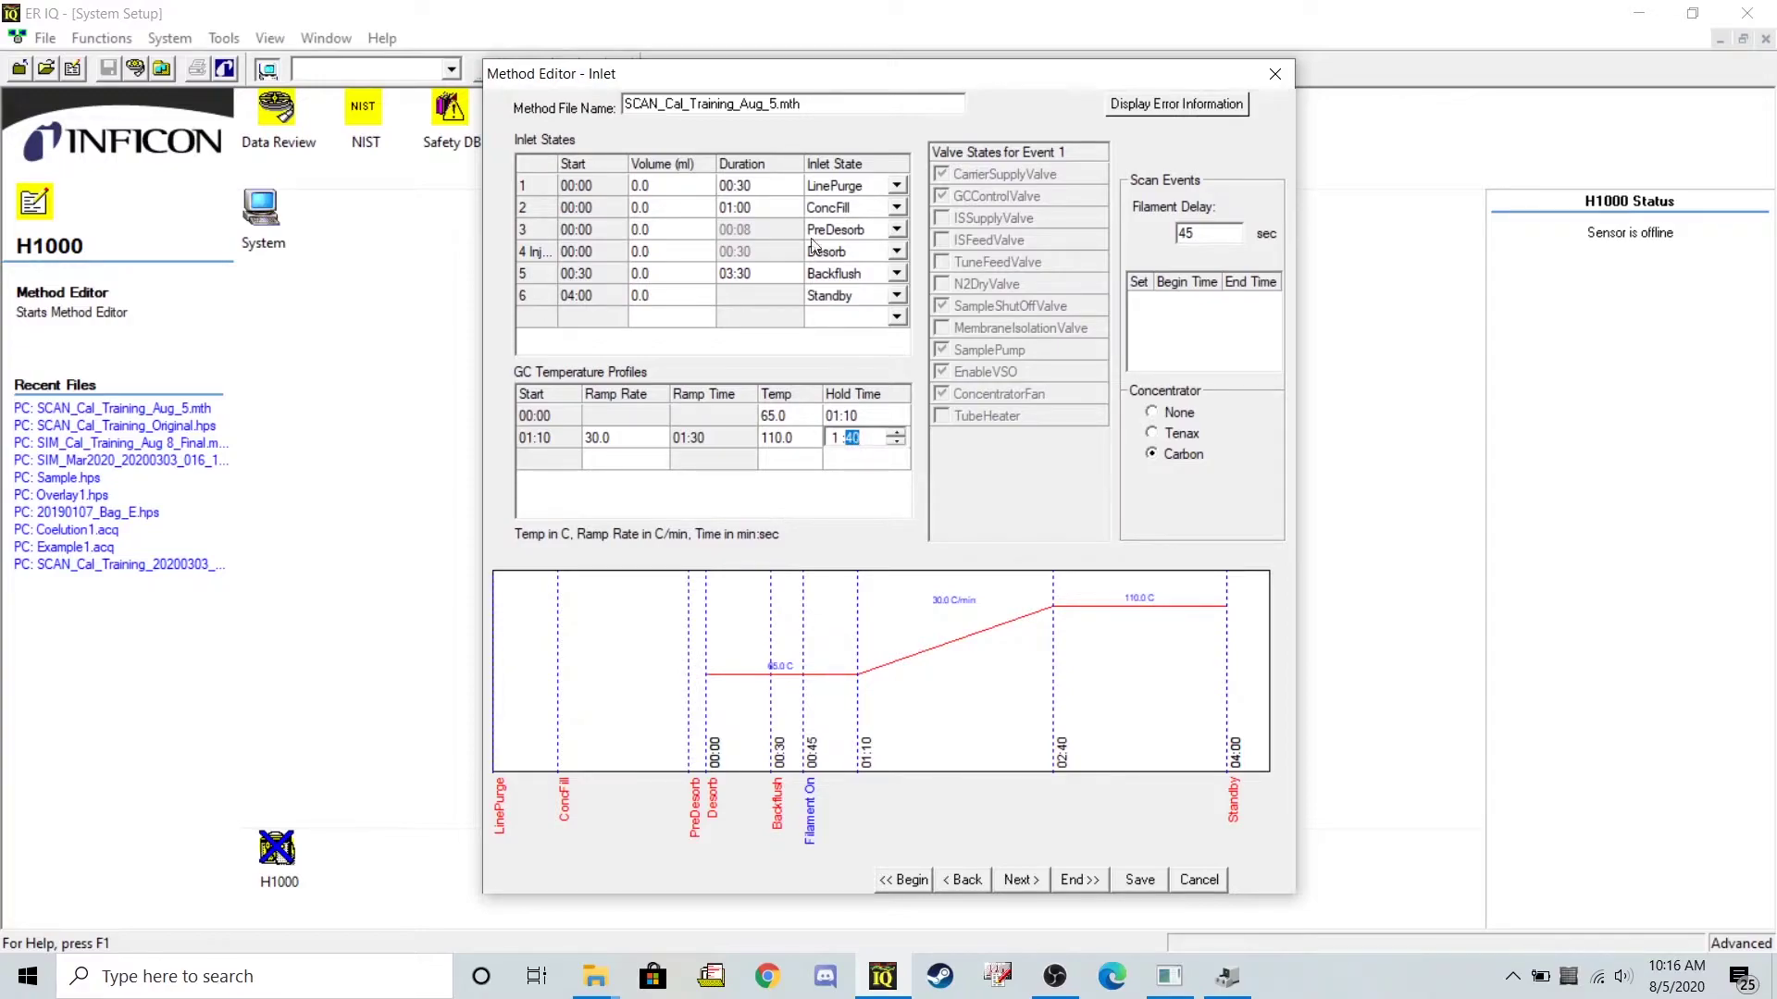
{"action": "key", "text": "Return"}
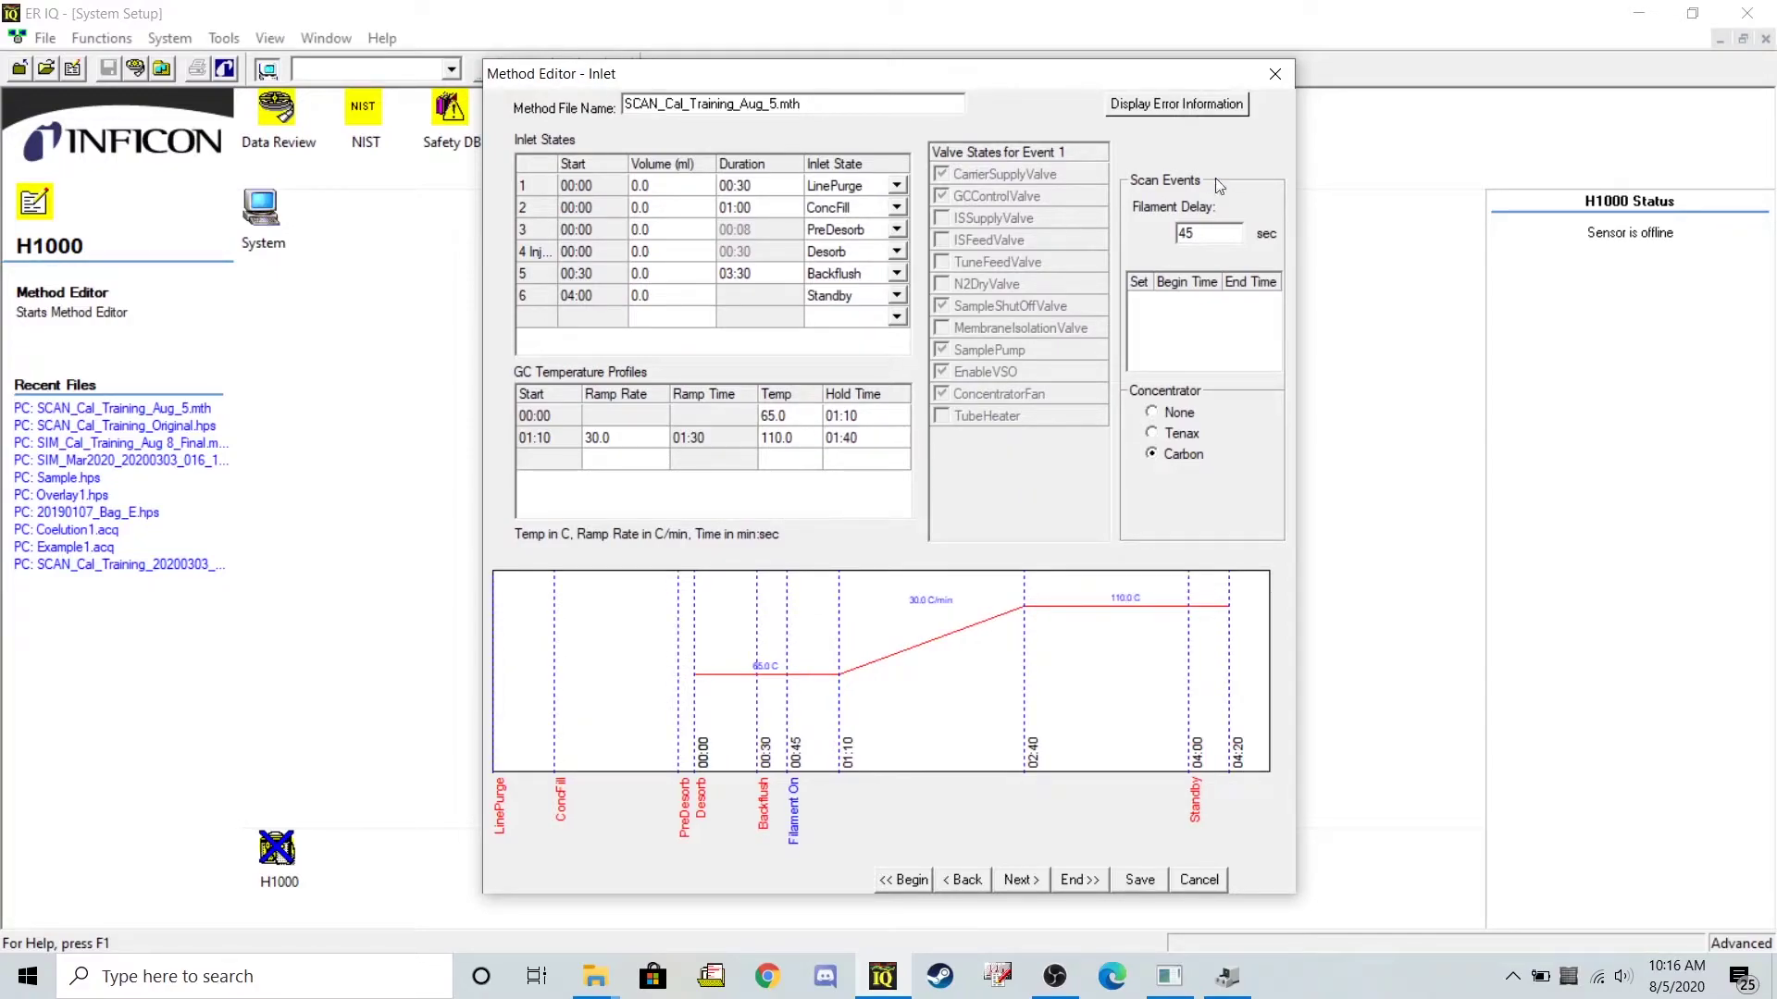
{"action": "left_click", "coordinate": [831, 191]}
{"action": "left_click", "coordinate": [1021, 880]}
{"action": "left_click", "coordinate": [1021, 880]}
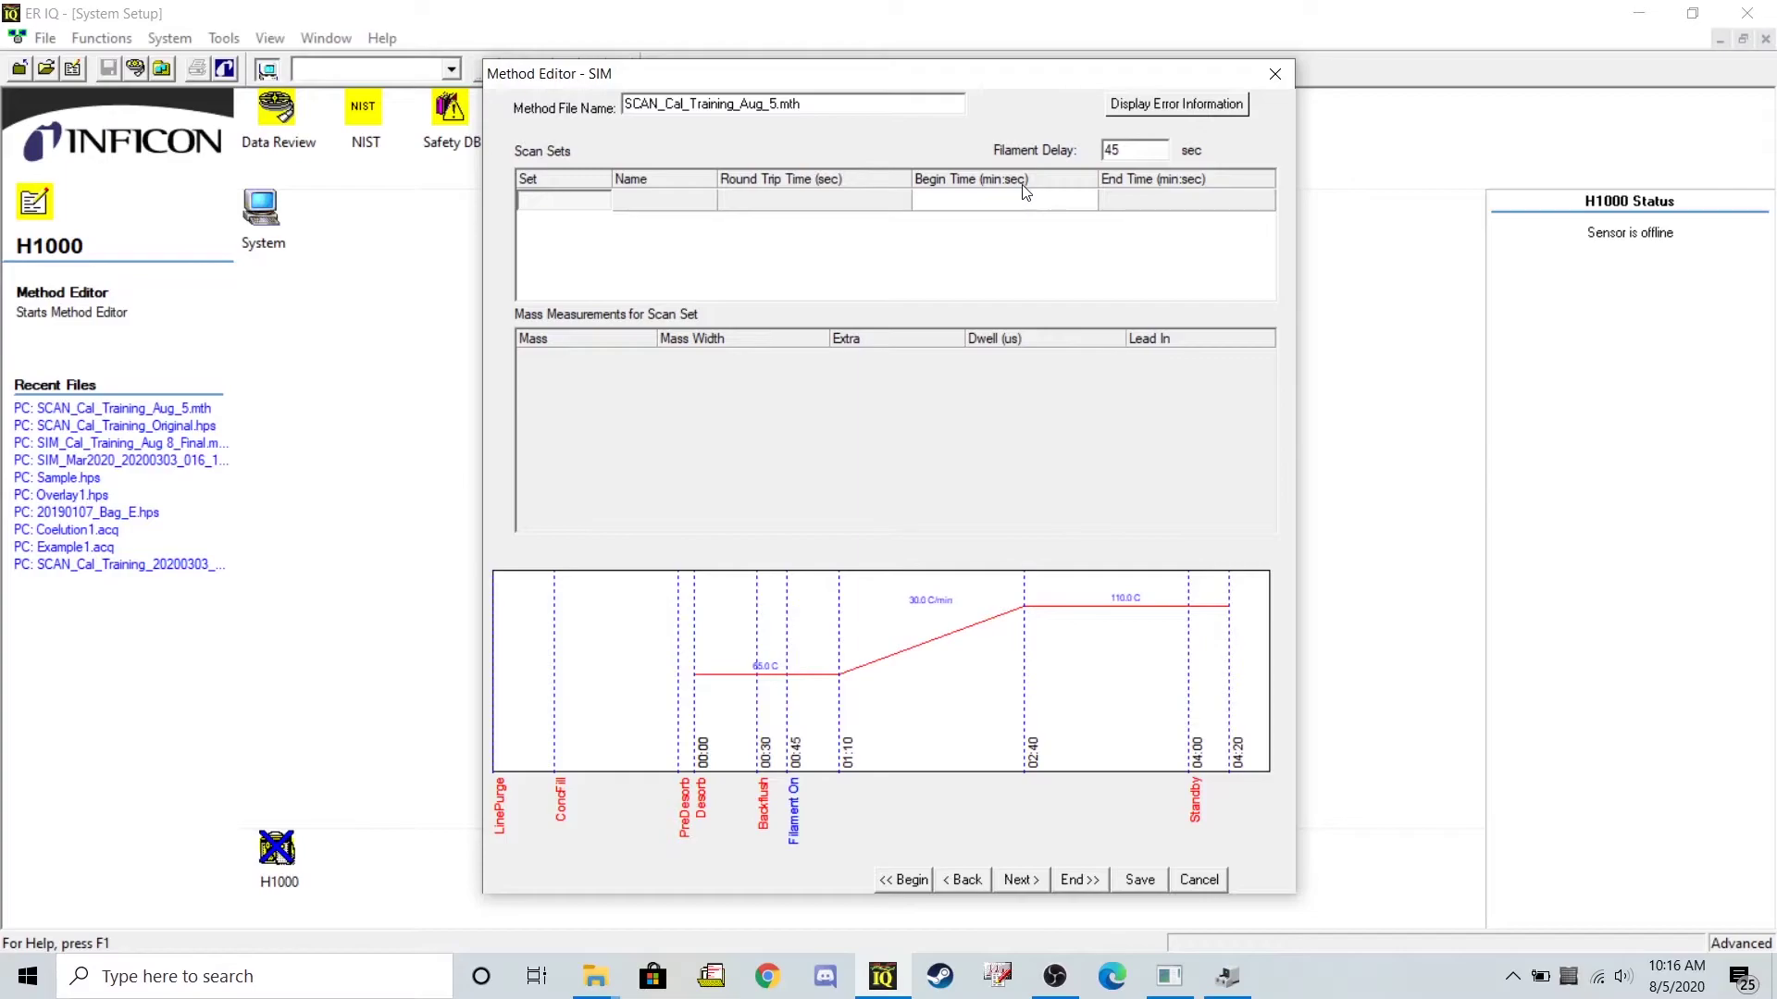
- Set scan set 1 to begin at 02:26 and end at 03:17
{"action": "left_click", "coordinate": [1012, 208]}
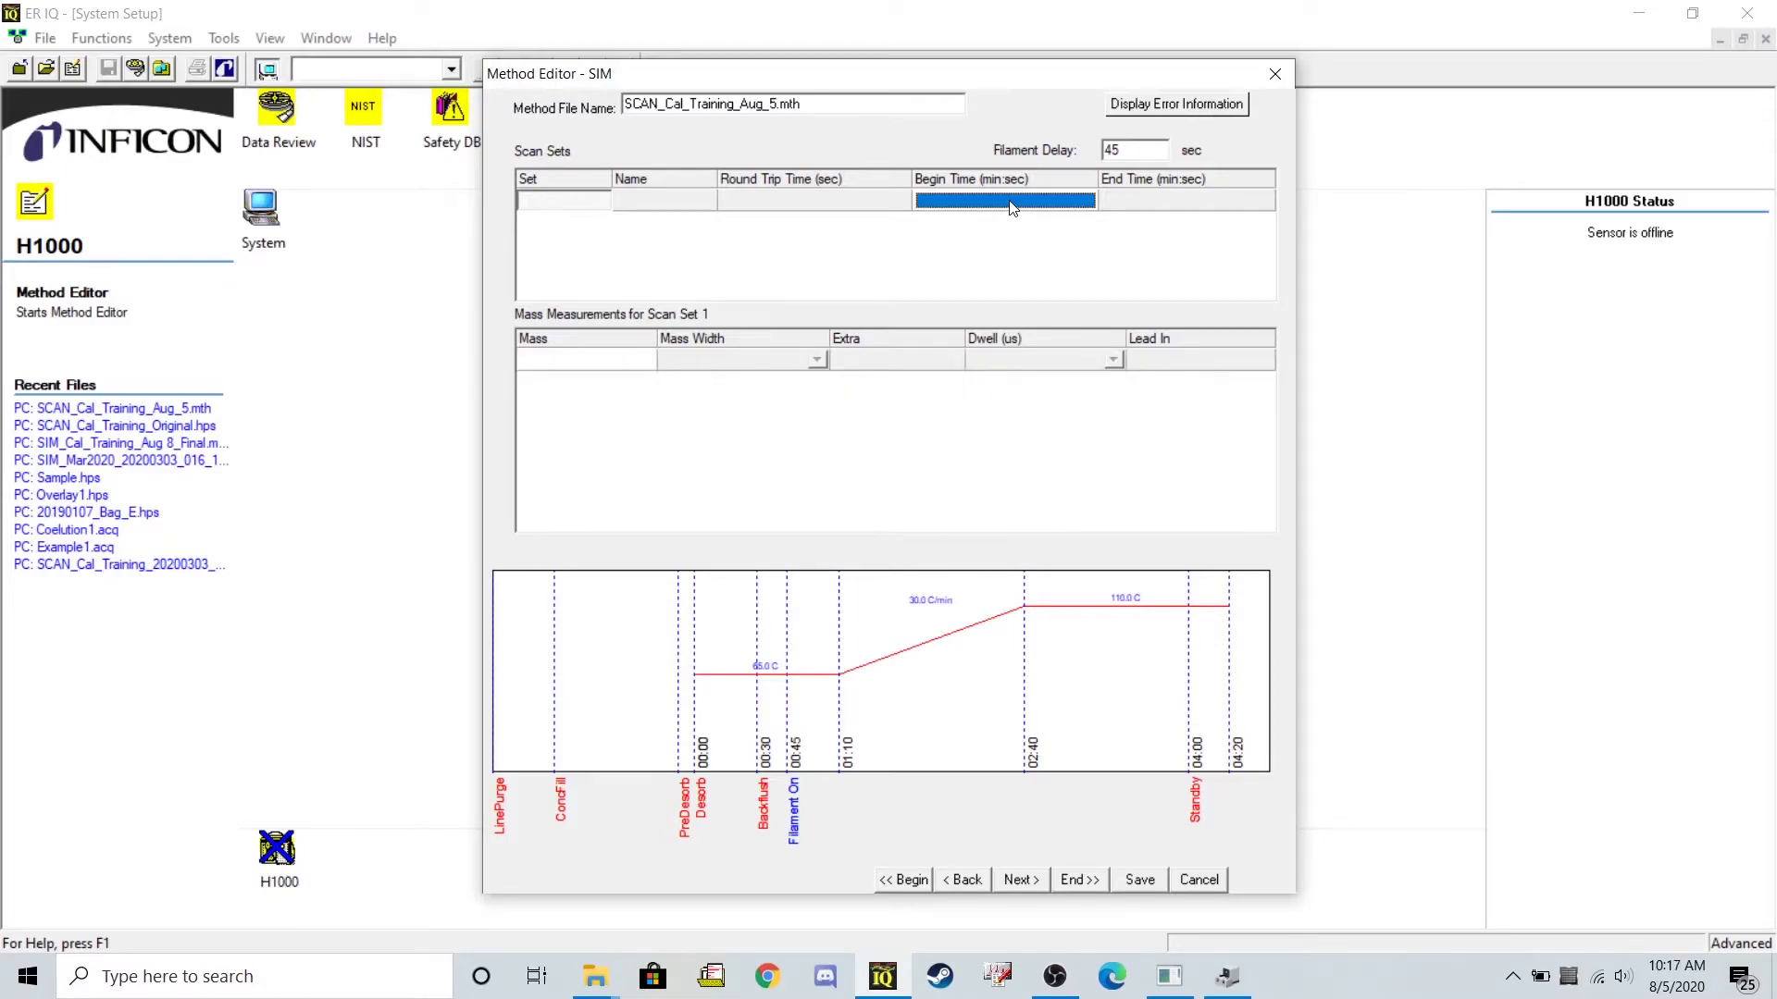
{"action": "left_click", "coordinate": [1011, 207]}
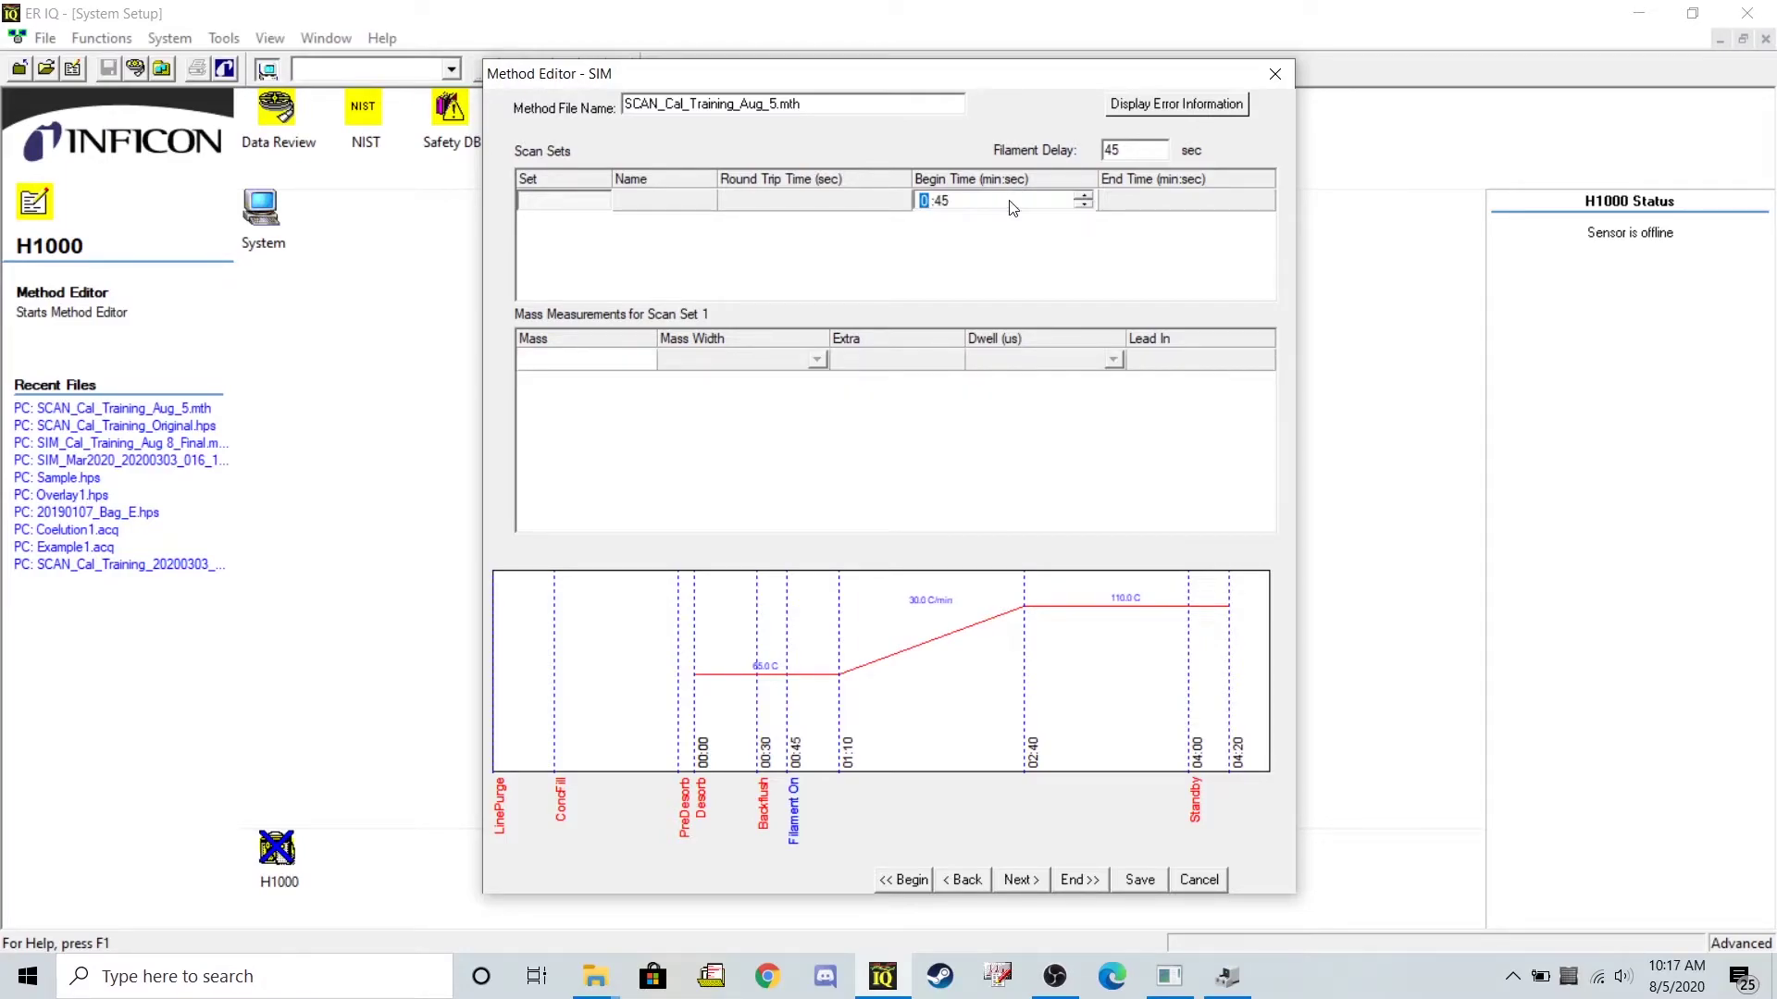
{"action": "key", "text": "Return"}
{"action": "left_click", "coordinate": [946, 204]}
{"action": "left_click", "coordinate": [944, 201]}
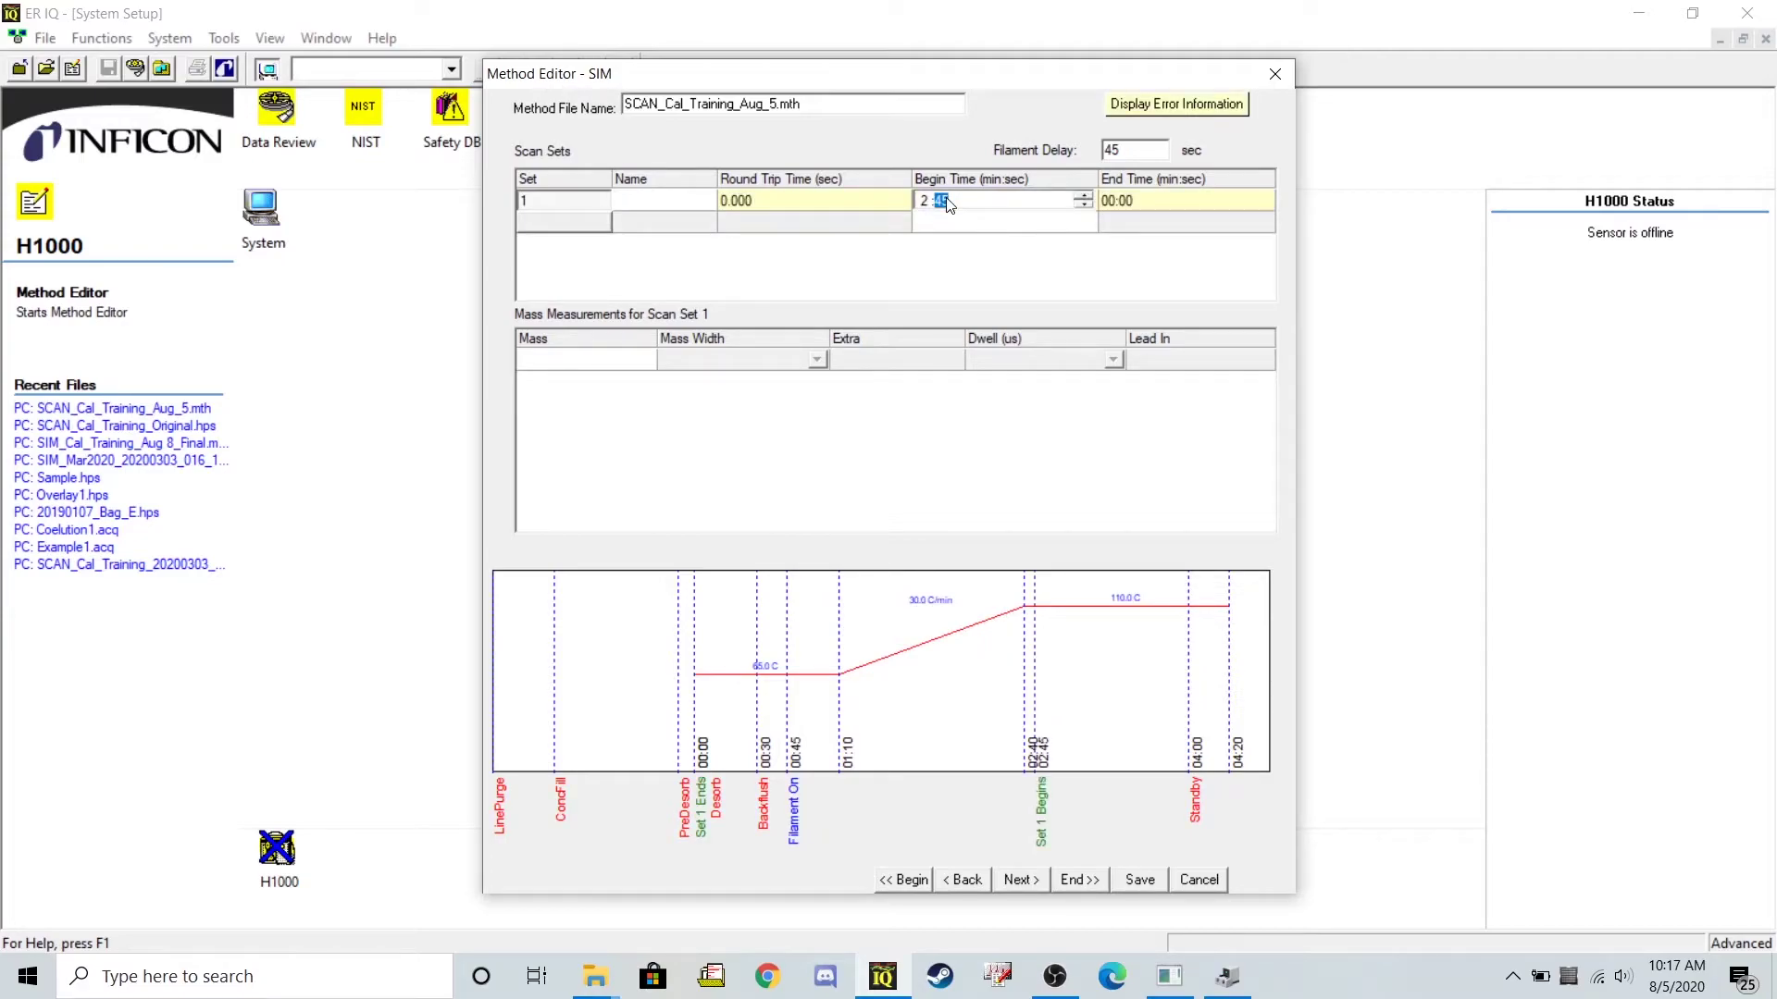
{"action": "type", "text": "20"}
{"action": "key", "text": "Return"}
{"action": "left_click", "coordinate": [1112, 199]}
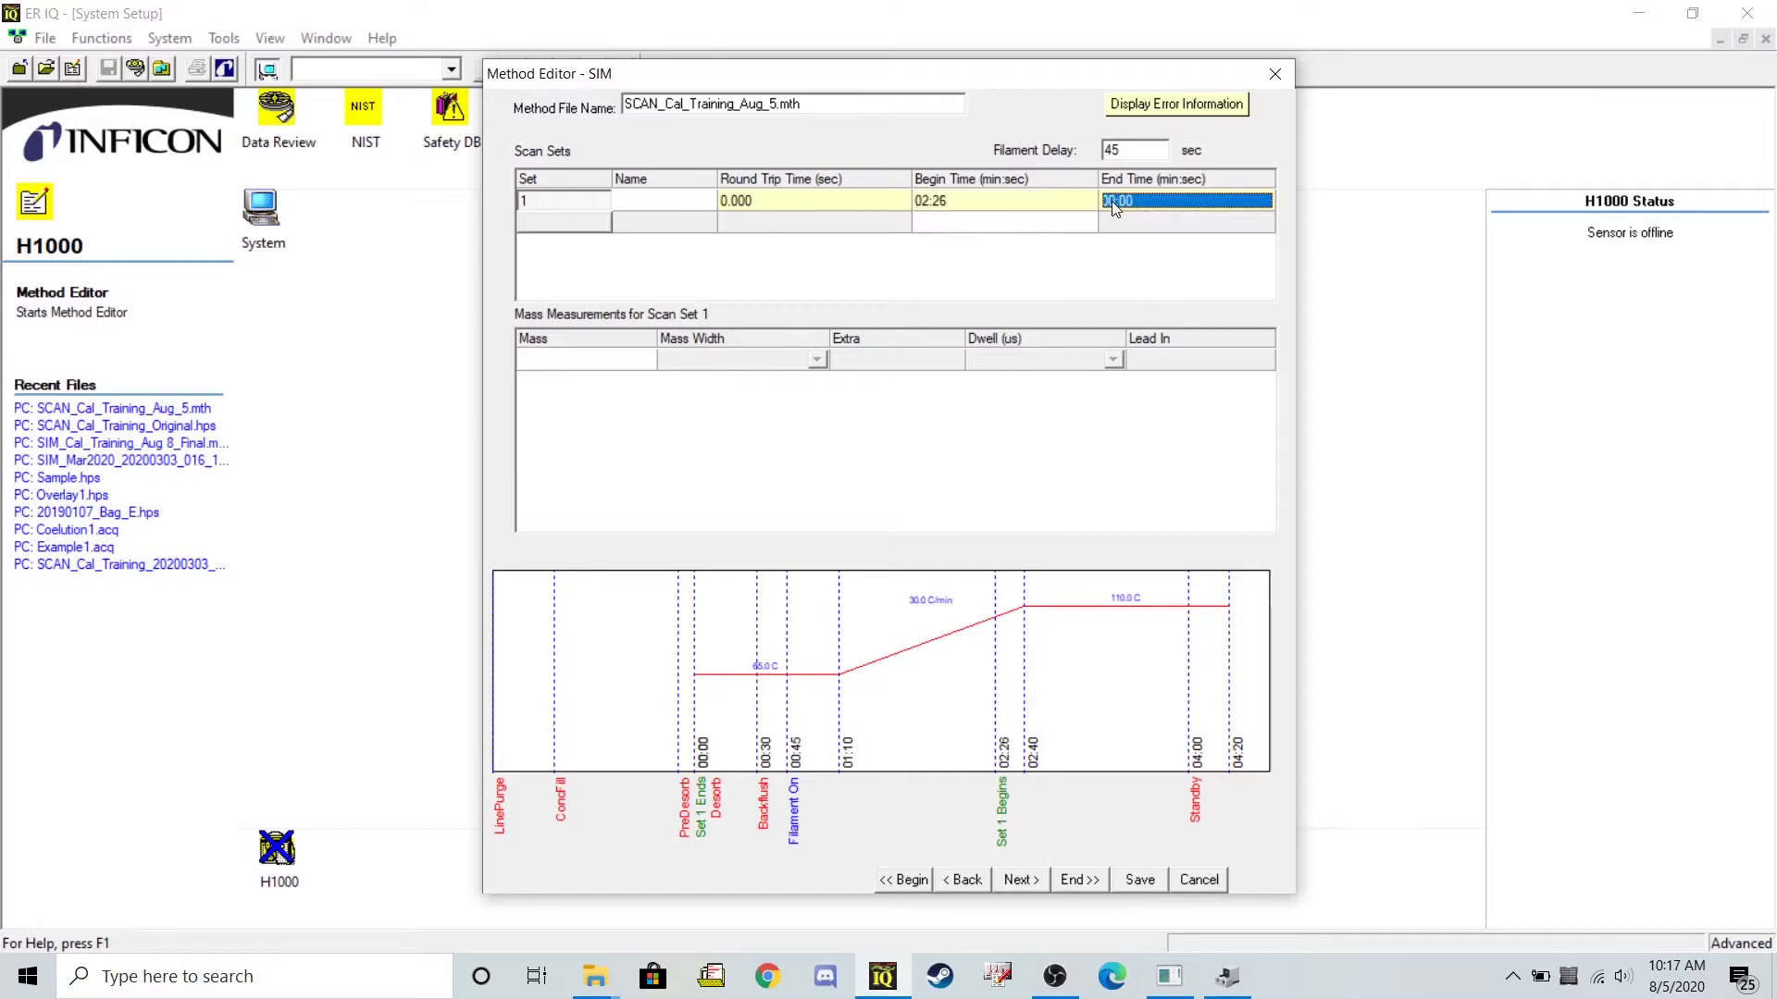
{"action": "left_click", "coordinate": [1112, 201]}
{"action": "type", "text": "3 :"}
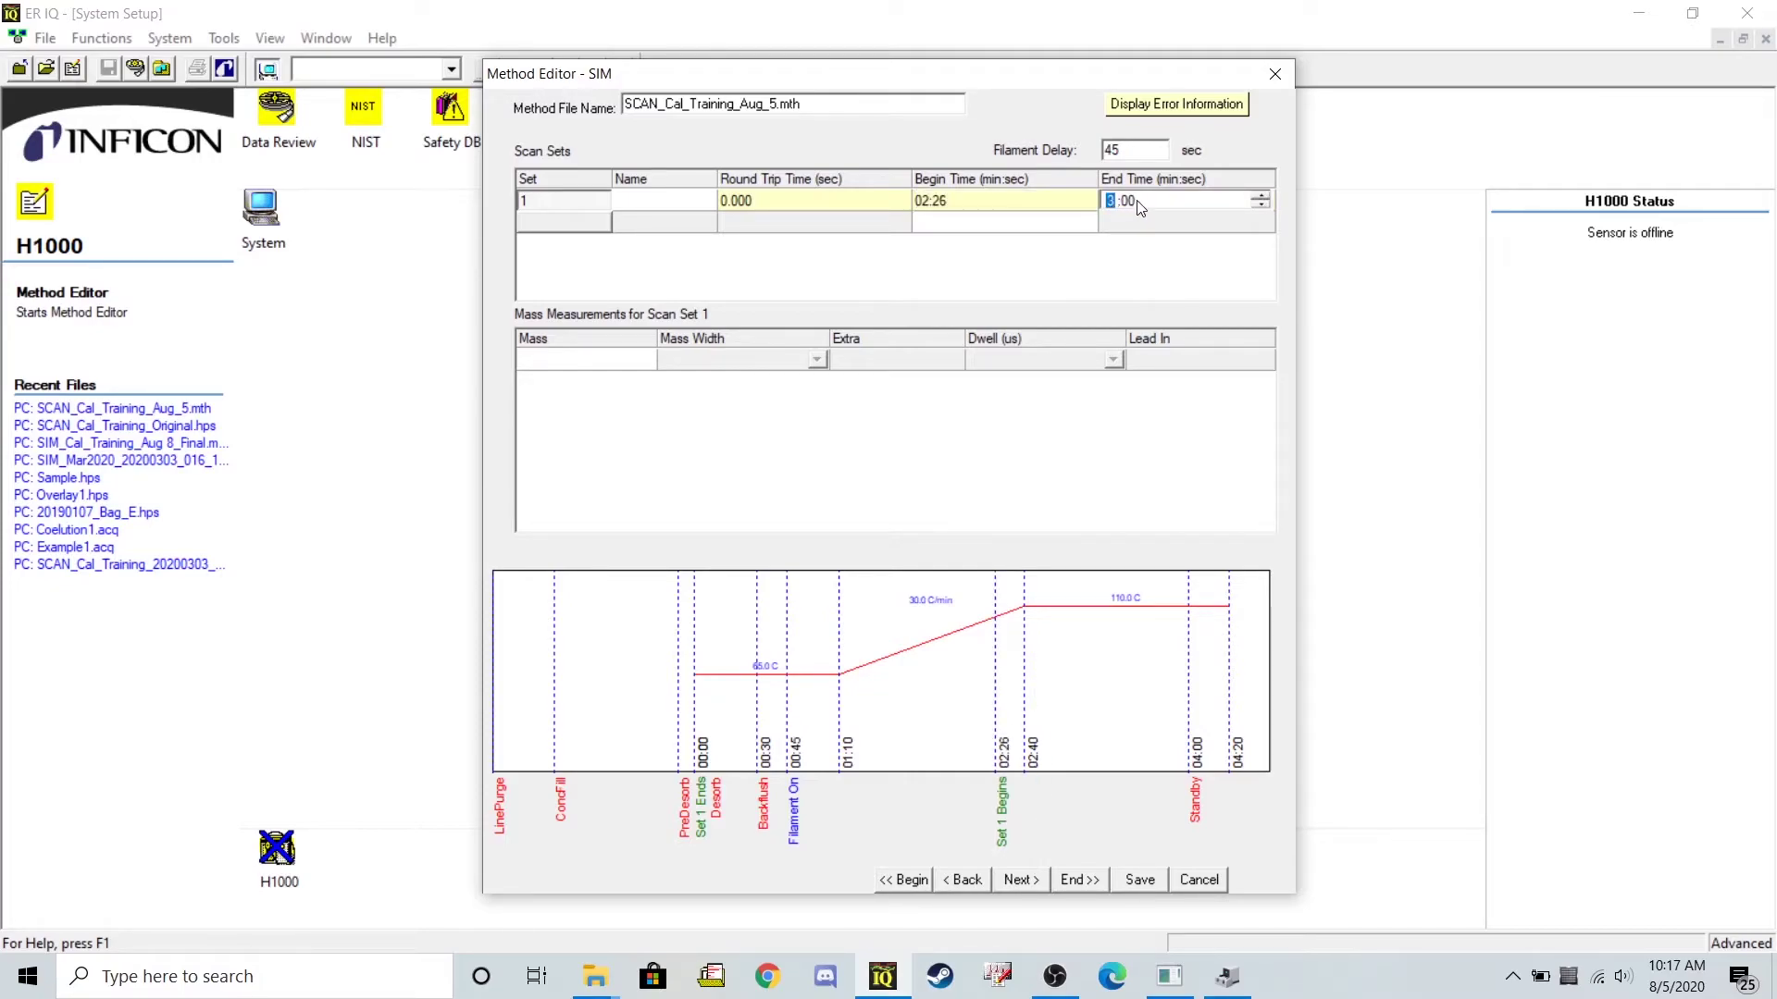
{"action": "type", "text": "17"}
{"action": "left_click", "coordinate": [544, 364]}
- Add masses 130.0 and 132.0 to scan set 1
{"action": "left_click", "coordinate": [543, 364]}
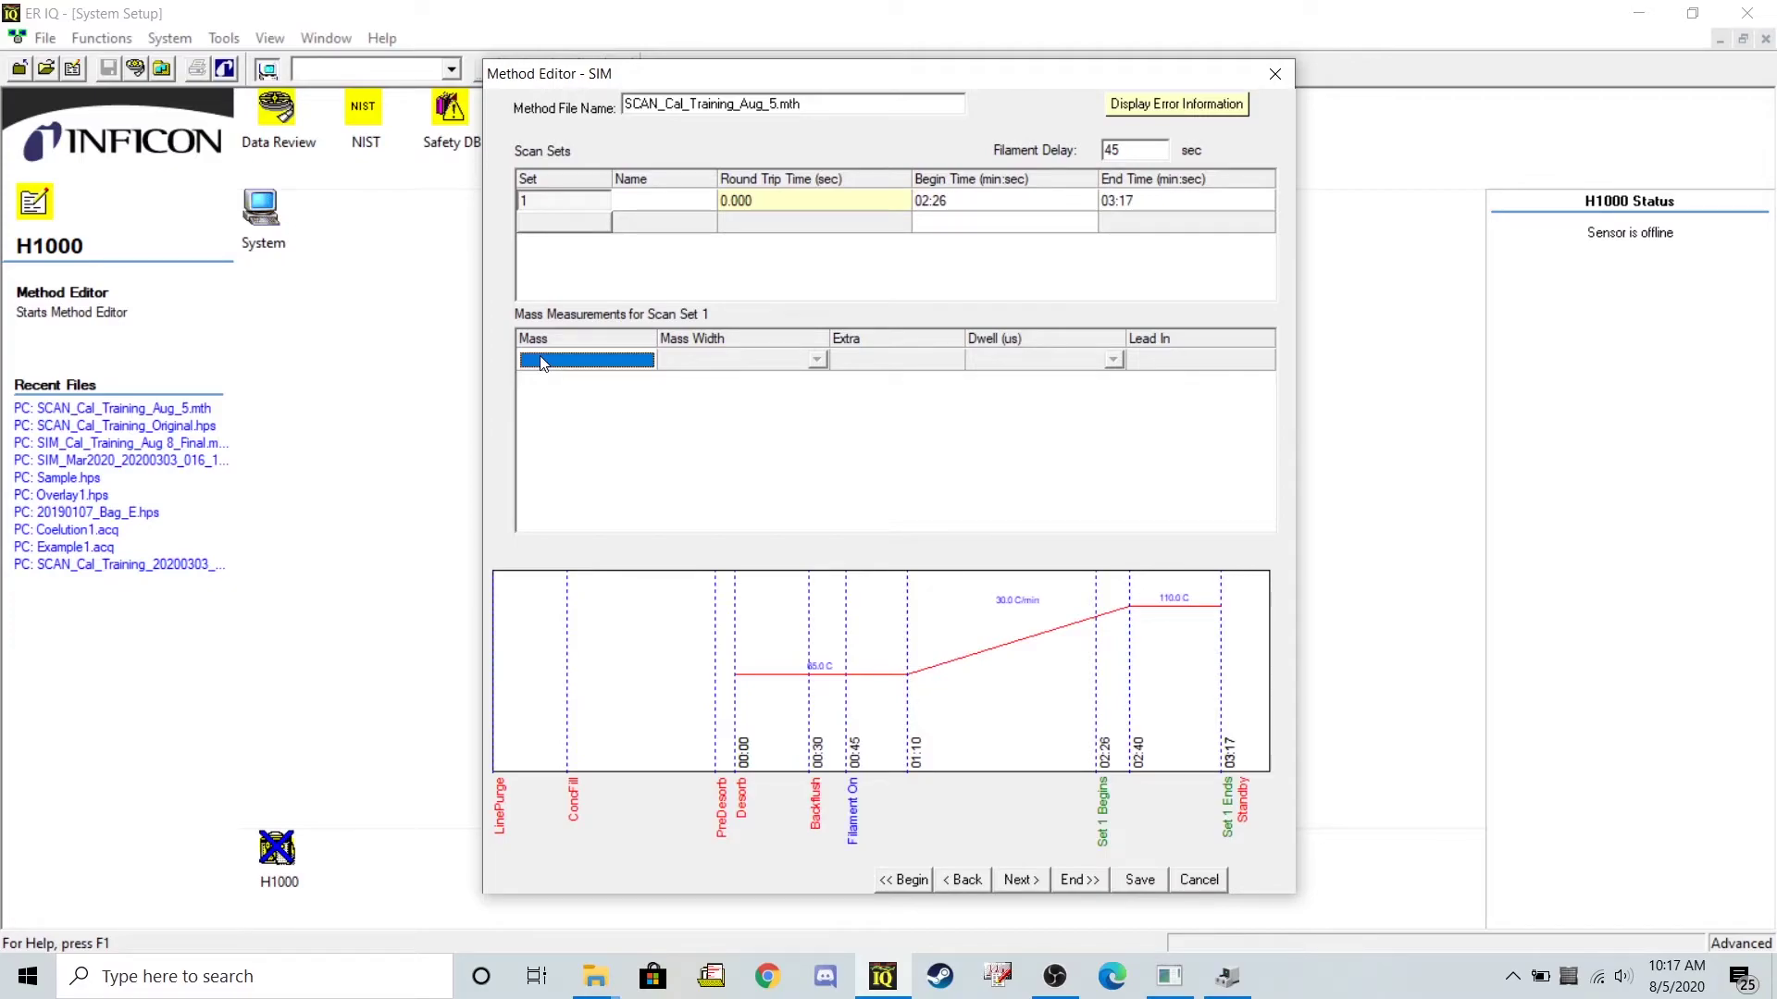
{"action": "type", "text": "130"}
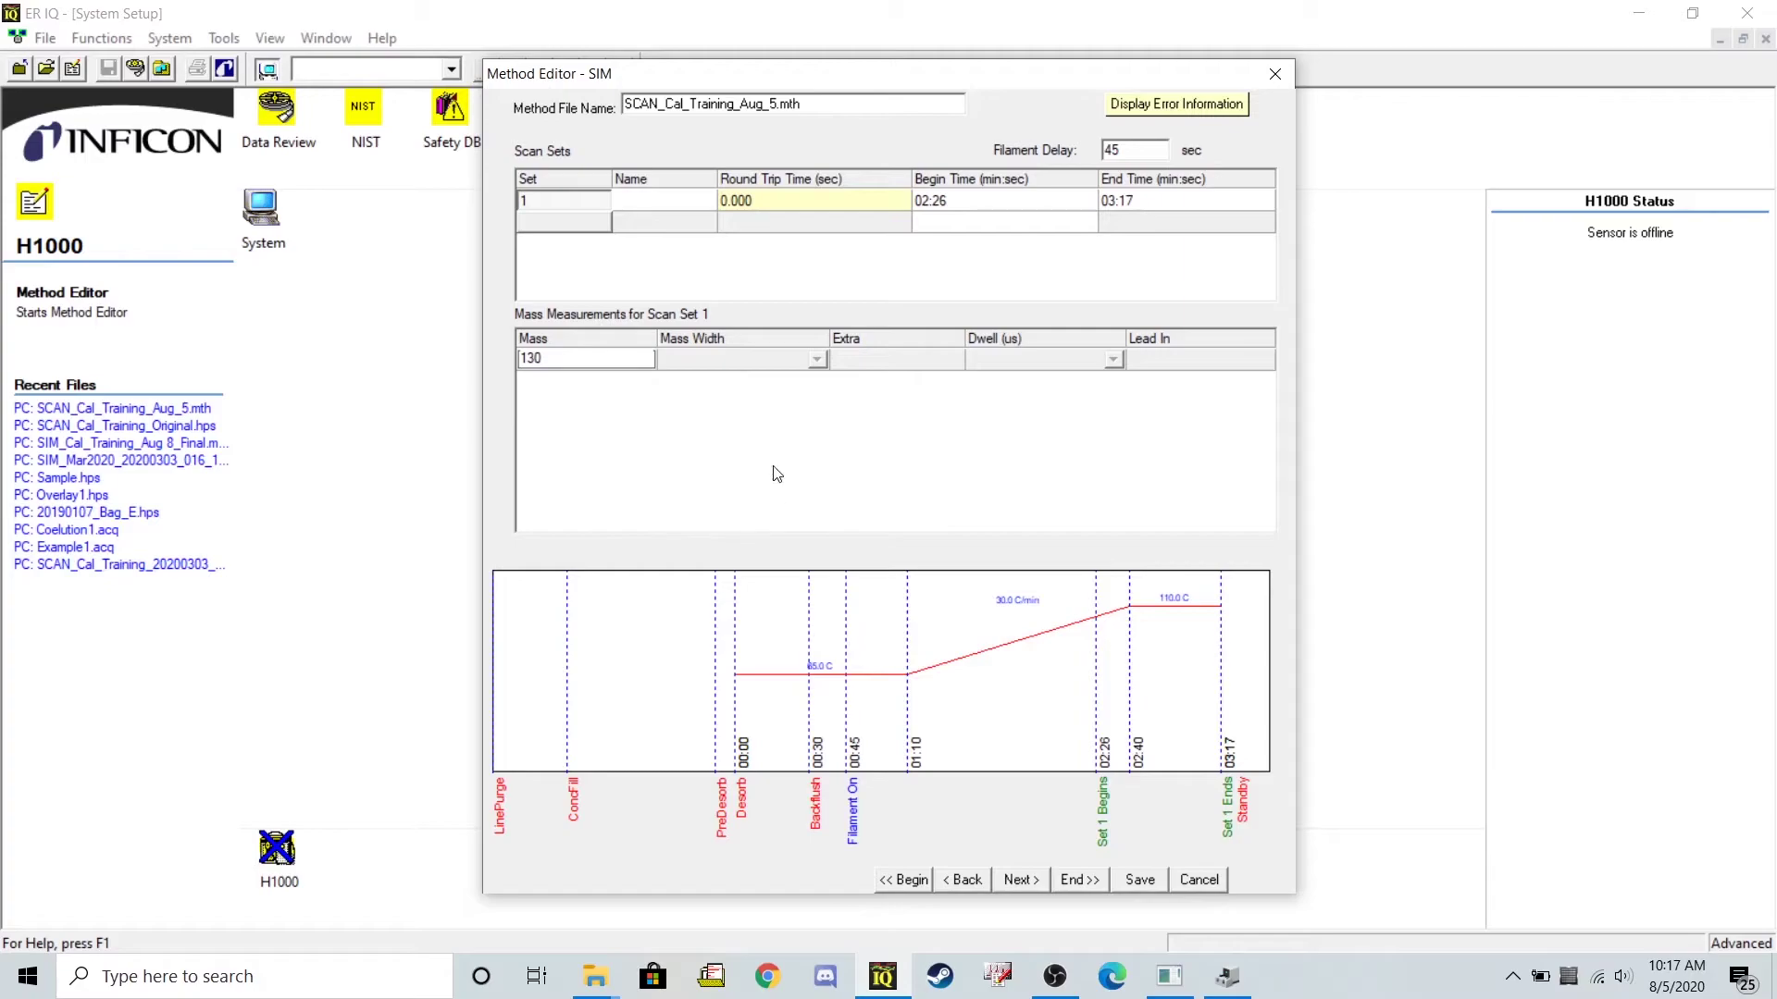
{"action": "key", "text": "Return"}
{"action": "left_click", "coordinate": [584, 382]}
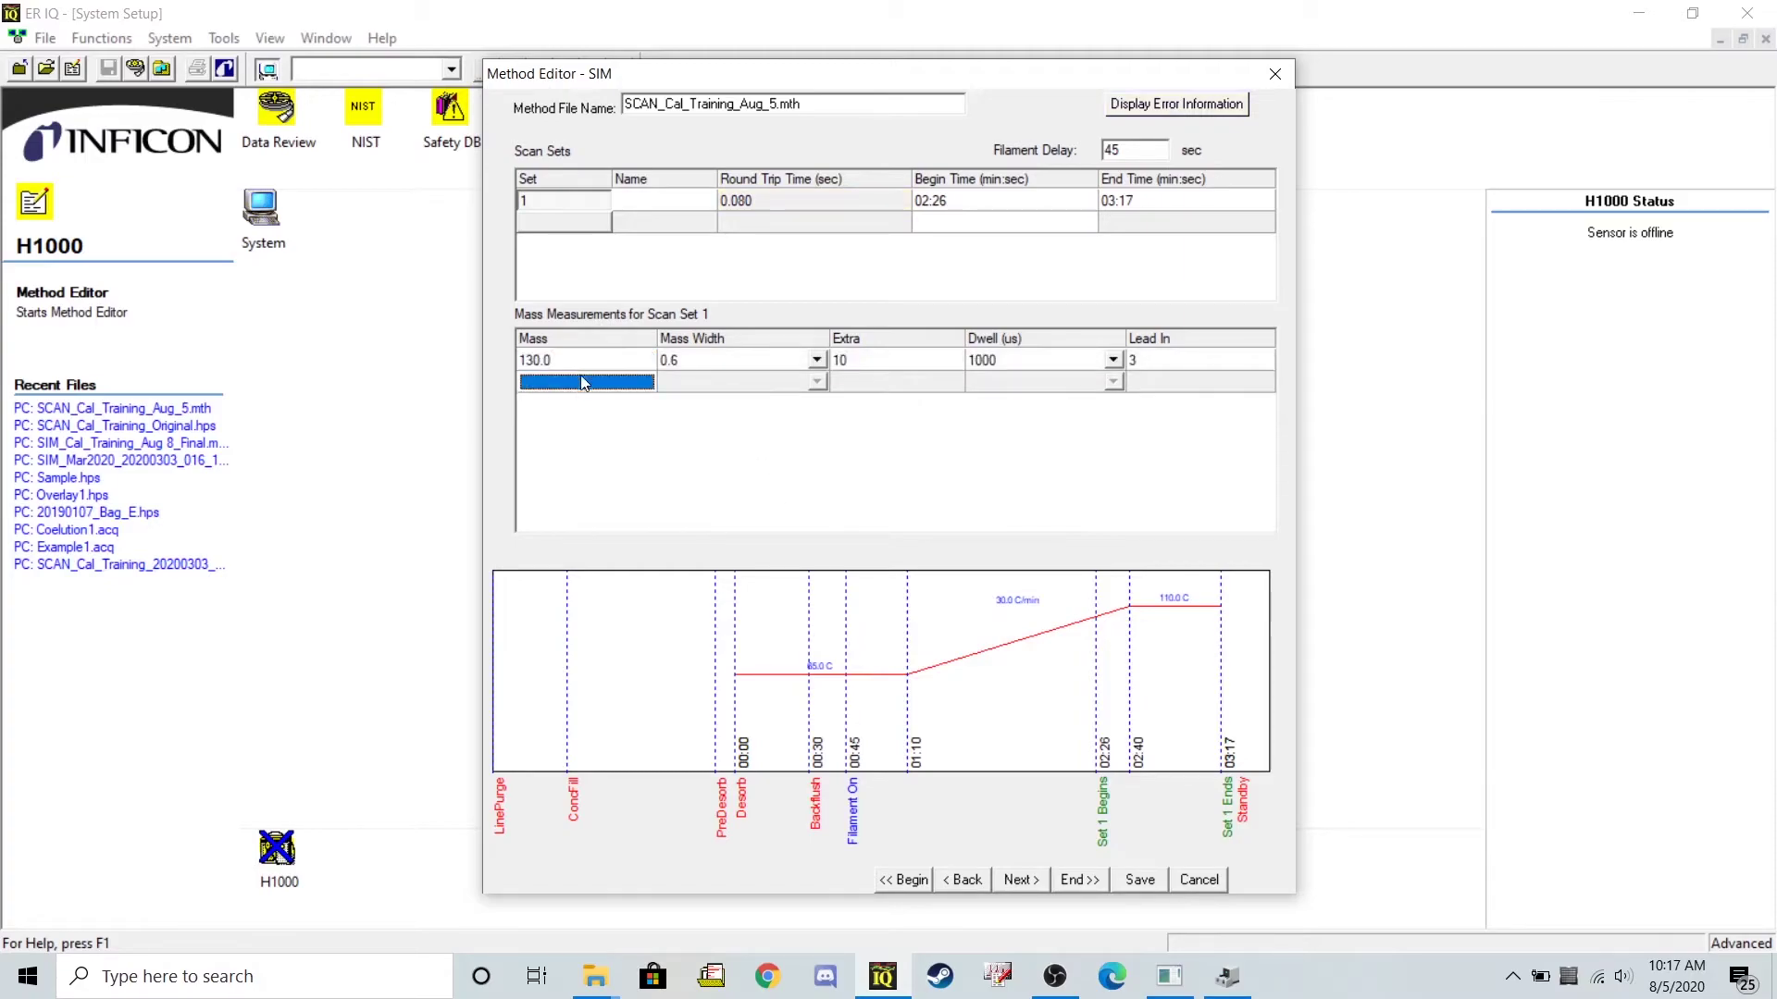
{"action": "type", "text": "132"}
{"action": "key", "text": "Return"}
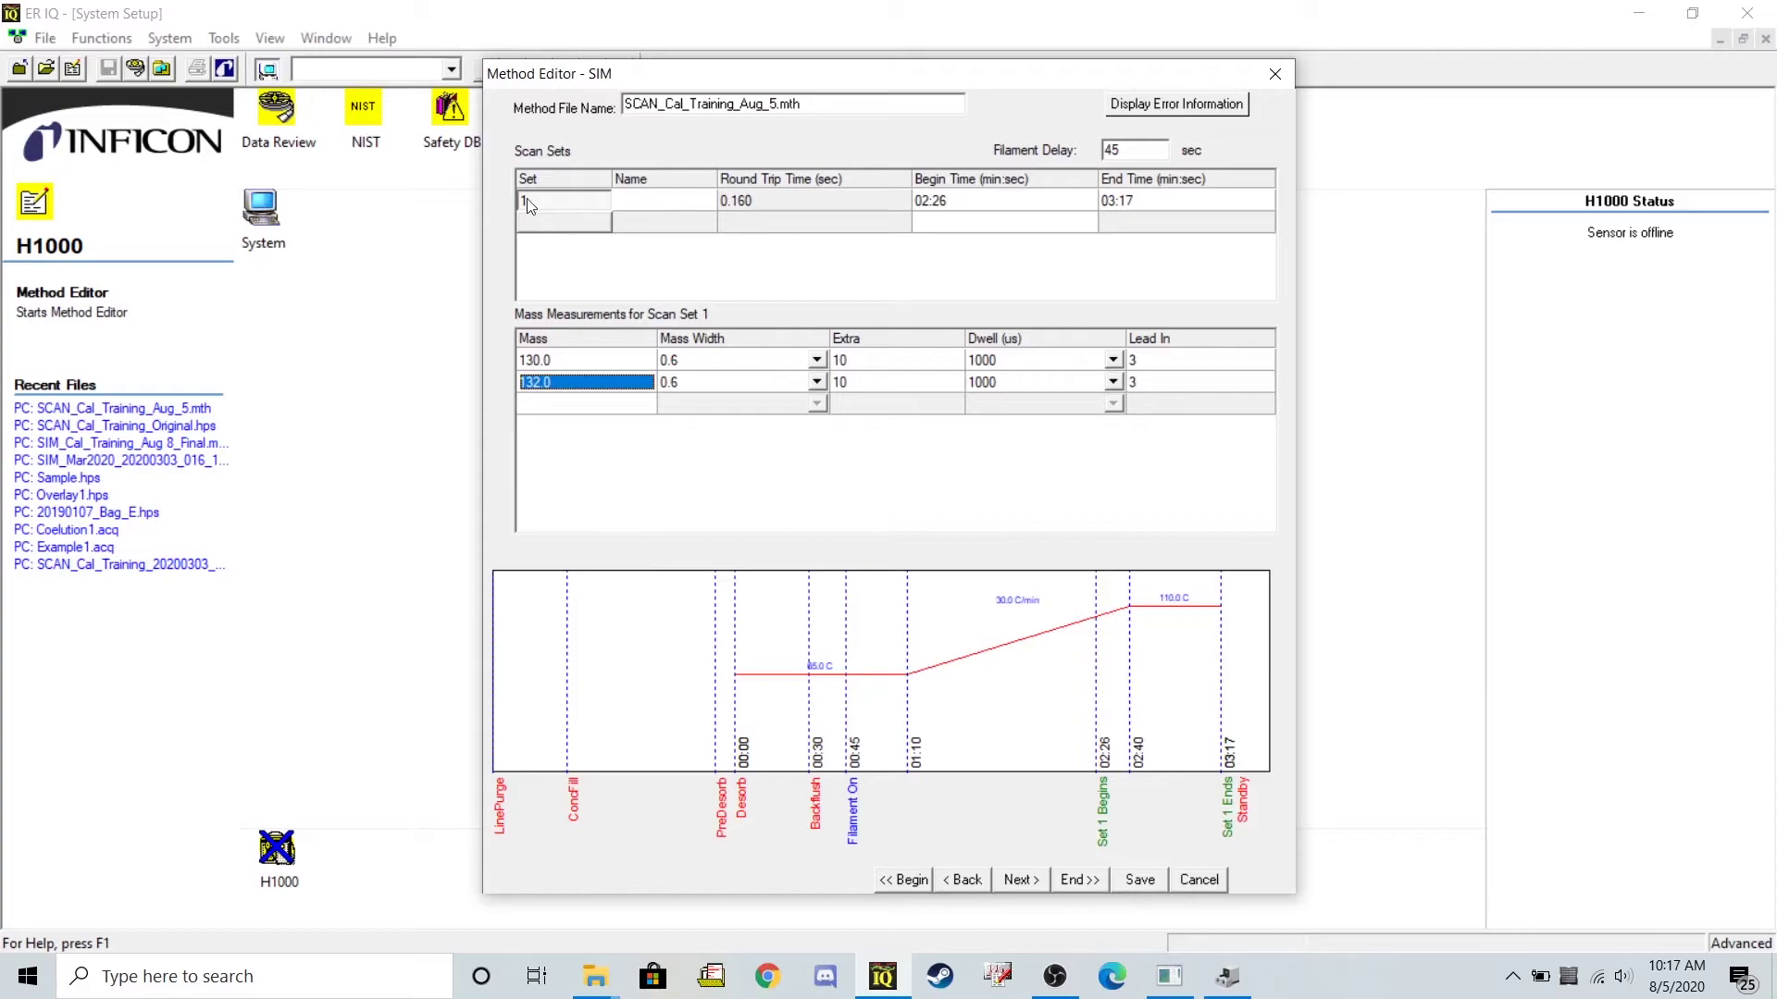
- Add scan set 2 running from 03:17 to 04:20
{"action": "left_click", "coordinate": [963, 229]}
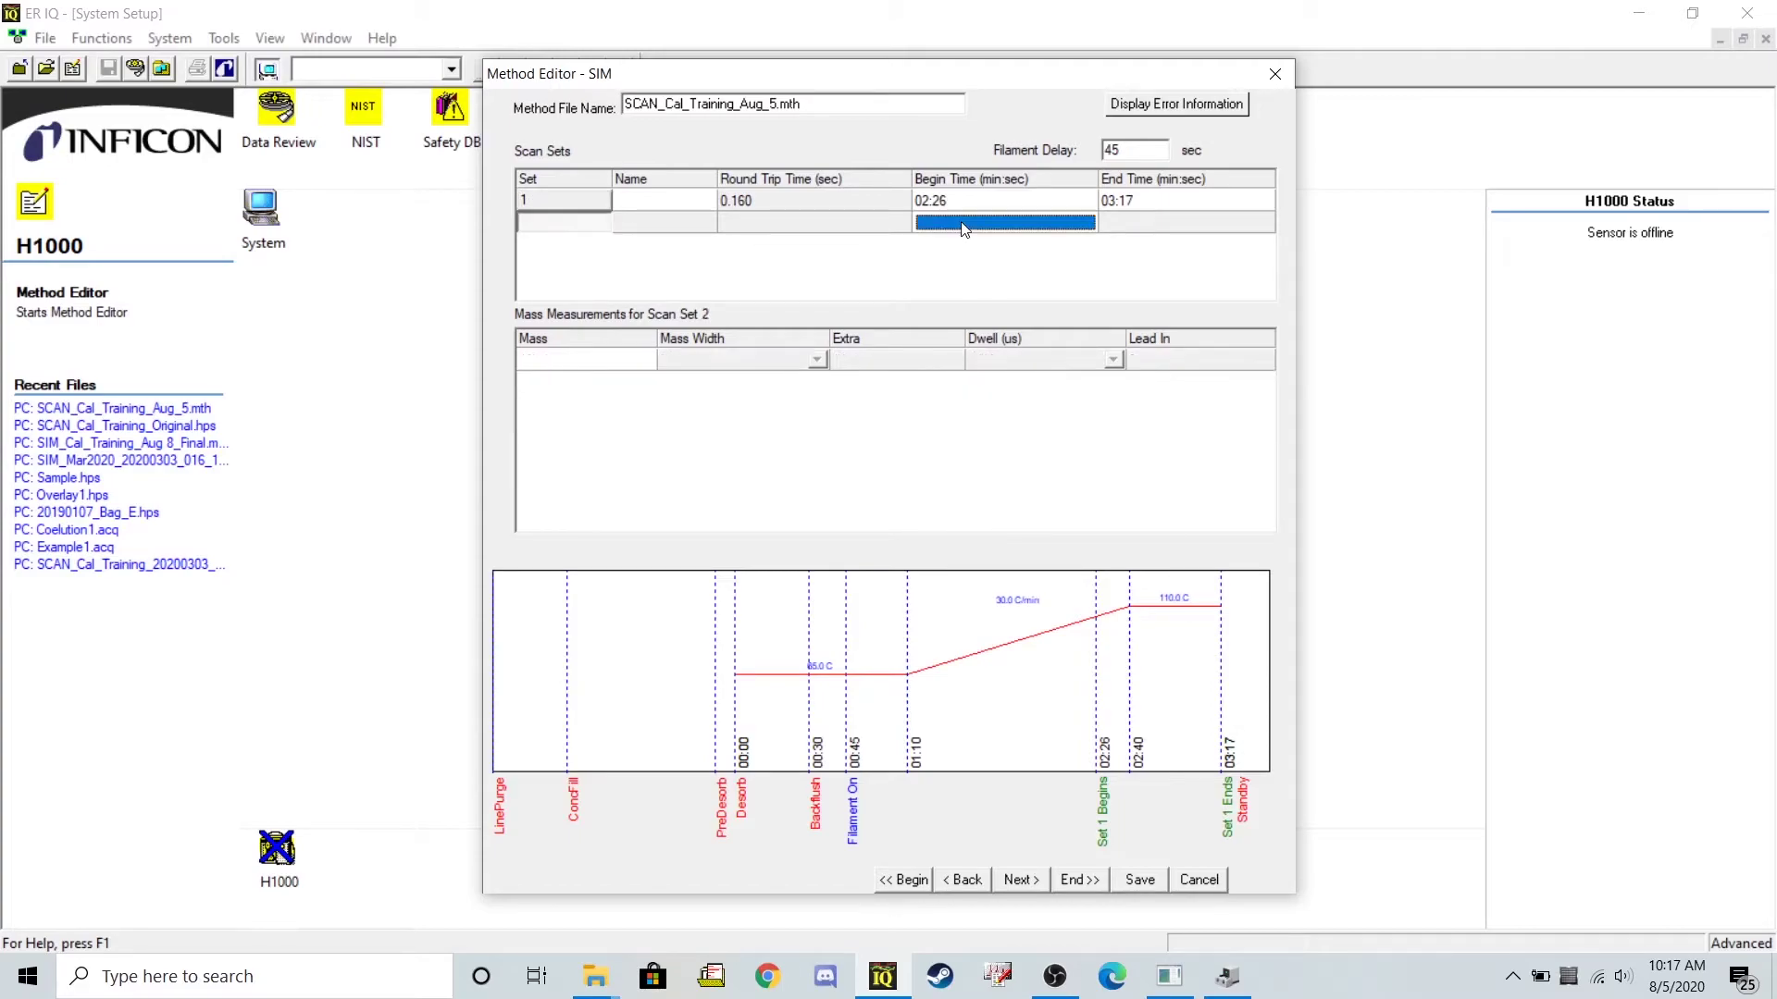
{"action": "left_click", "coordinate": [963, 230]}
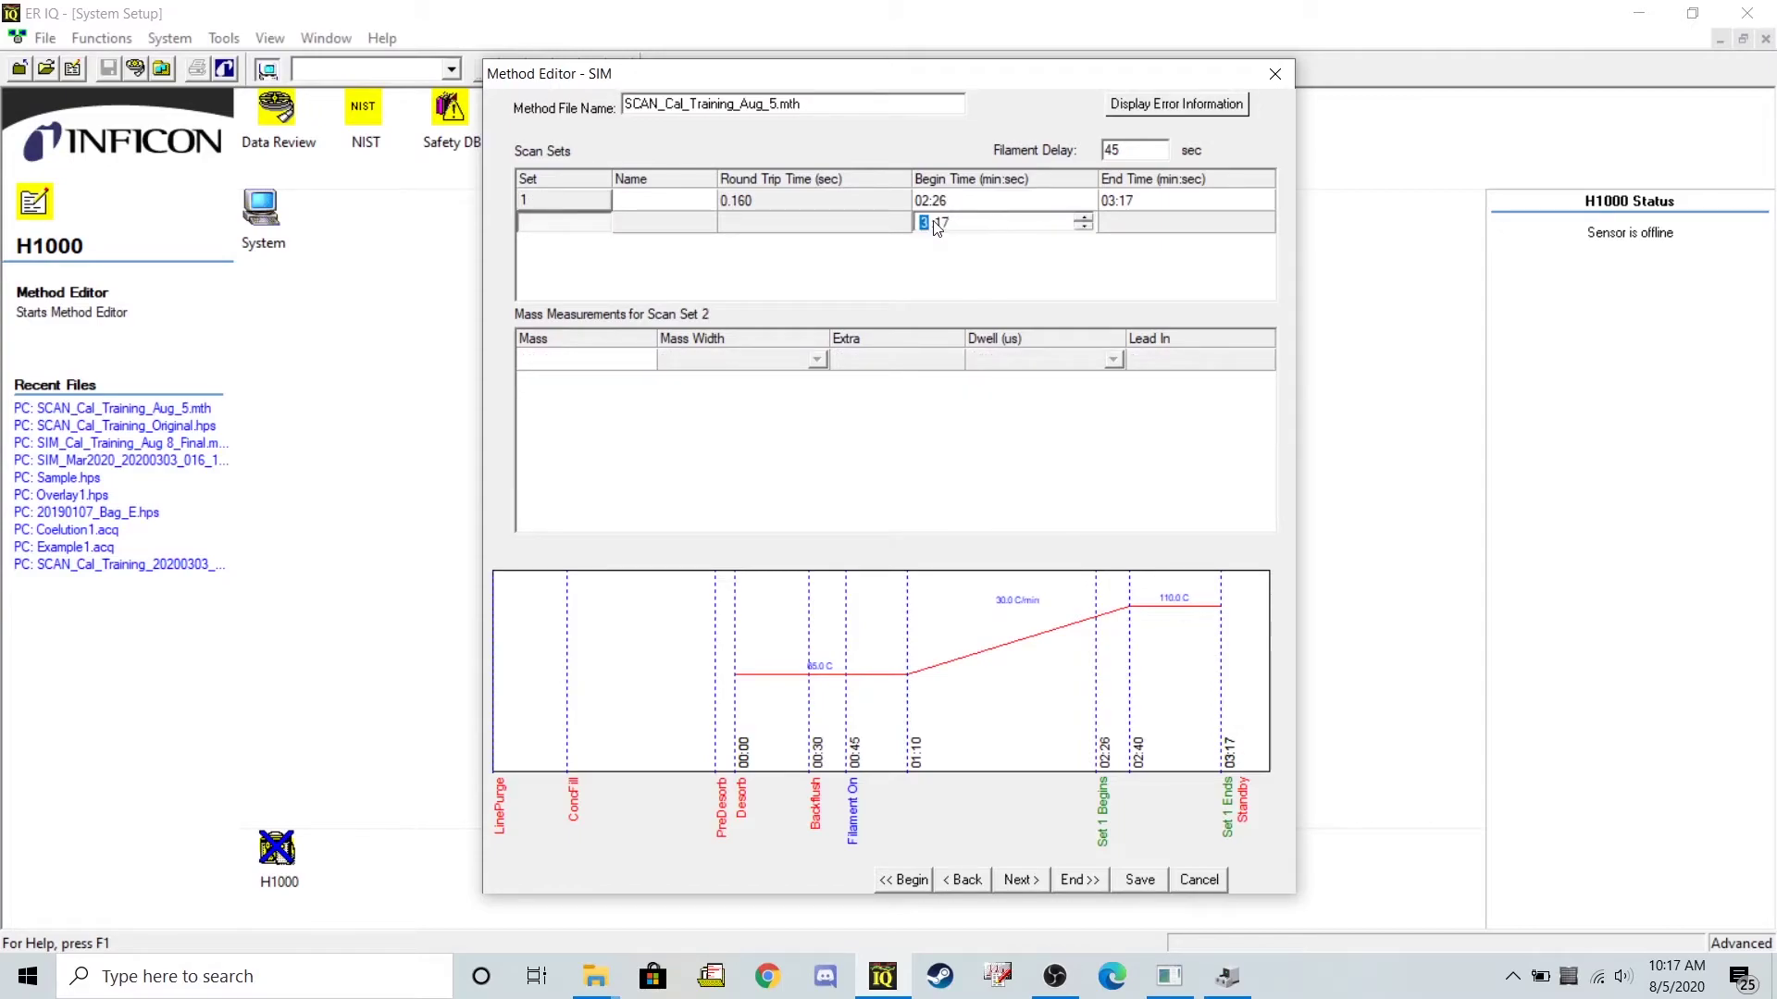
{"action": "left_click", "coordinate": [1120, 225]}
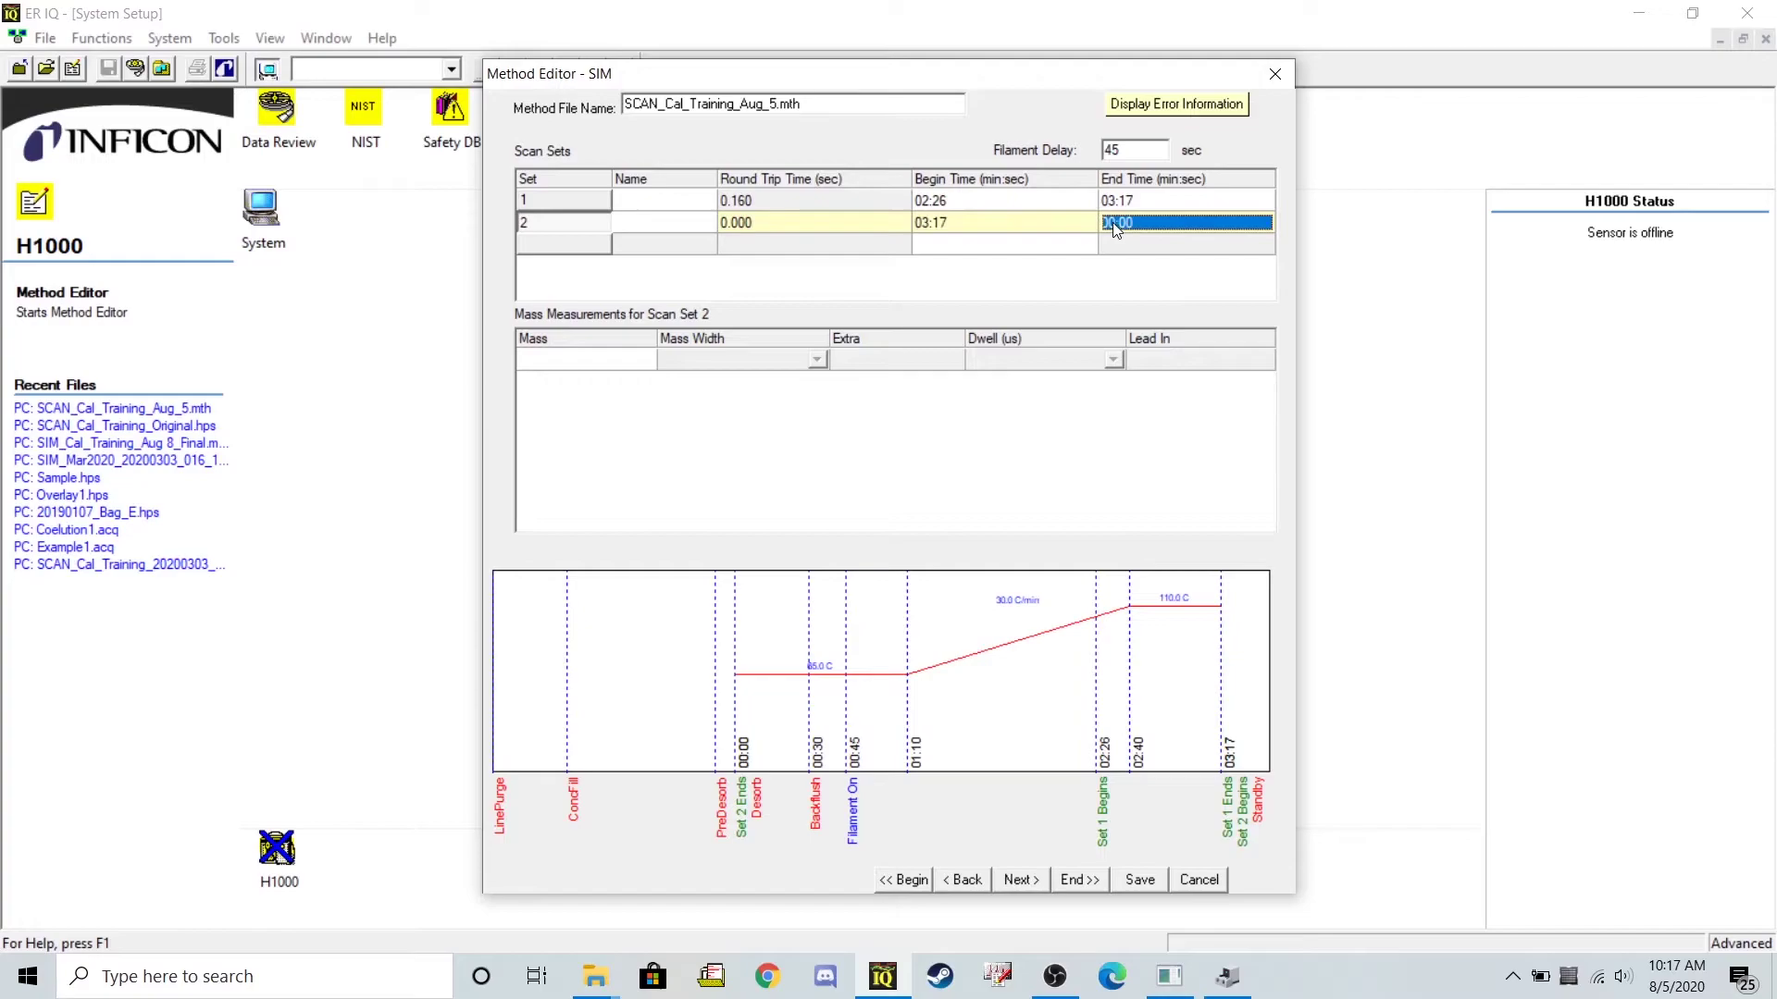
{"action": "left_click", "coordinate": [1116, 226]}
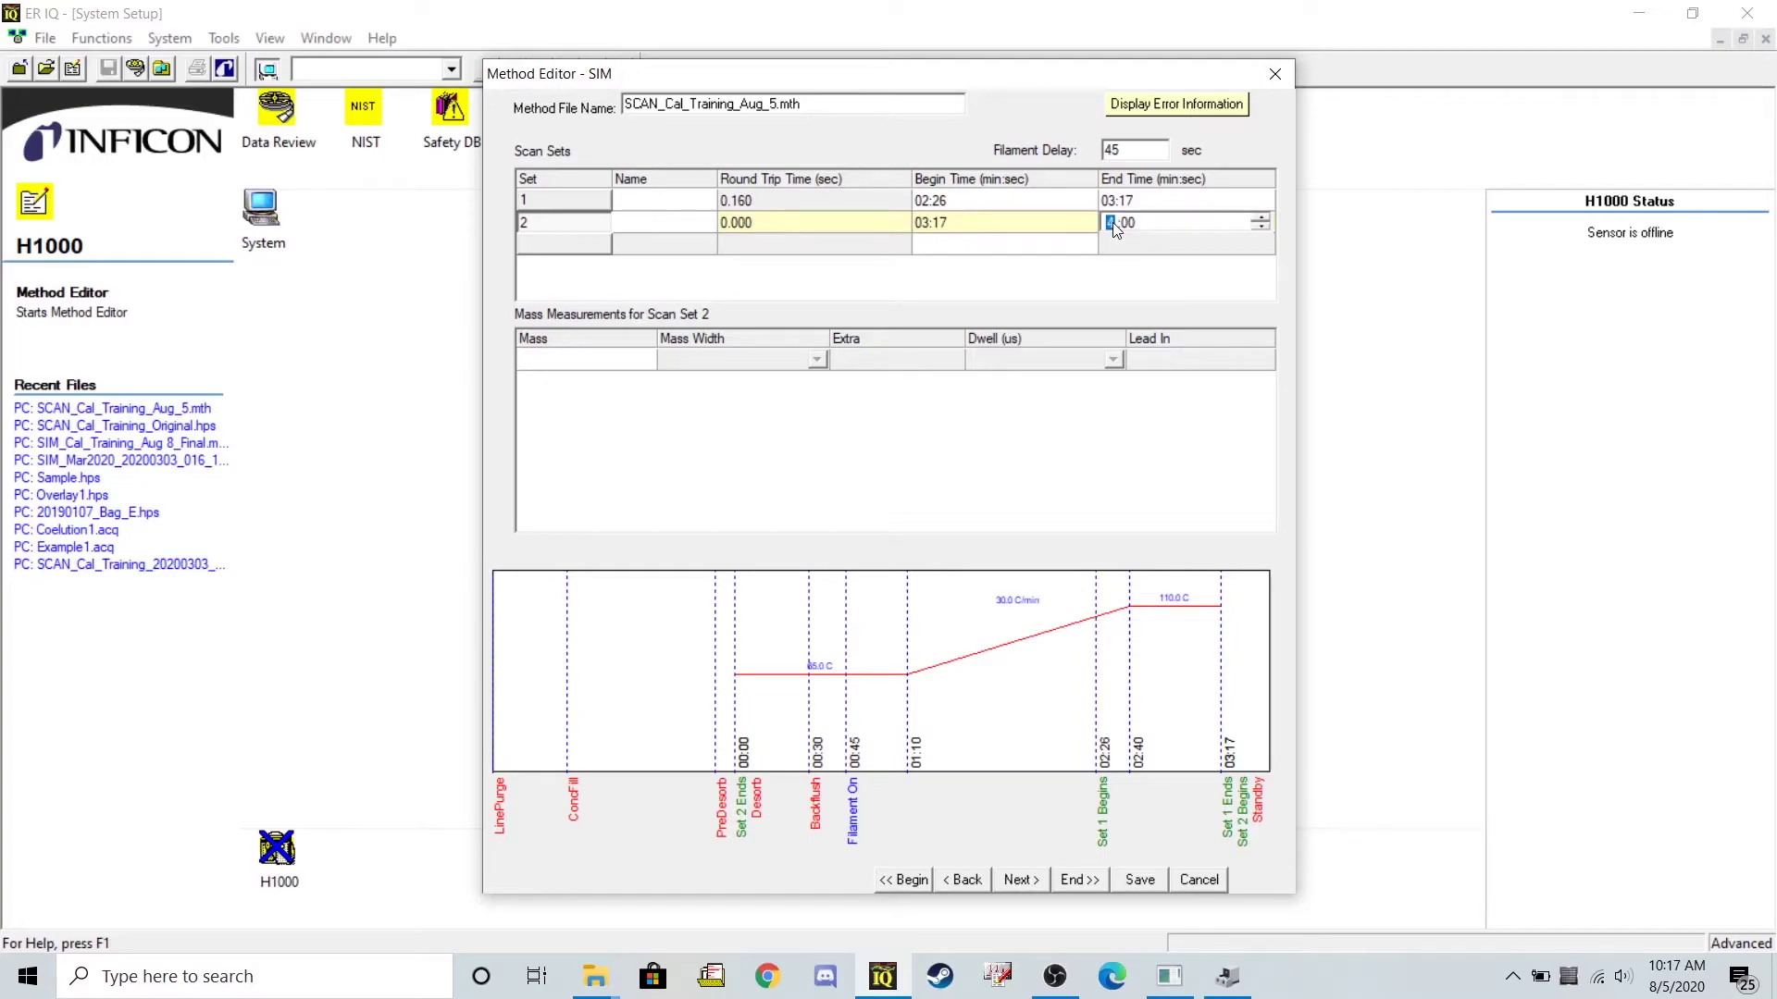
{"action": "type", "text": "4"}
{"action": "left_click", "coordinate": [1127, 225]}
{"action": "key", "text": "Return"}
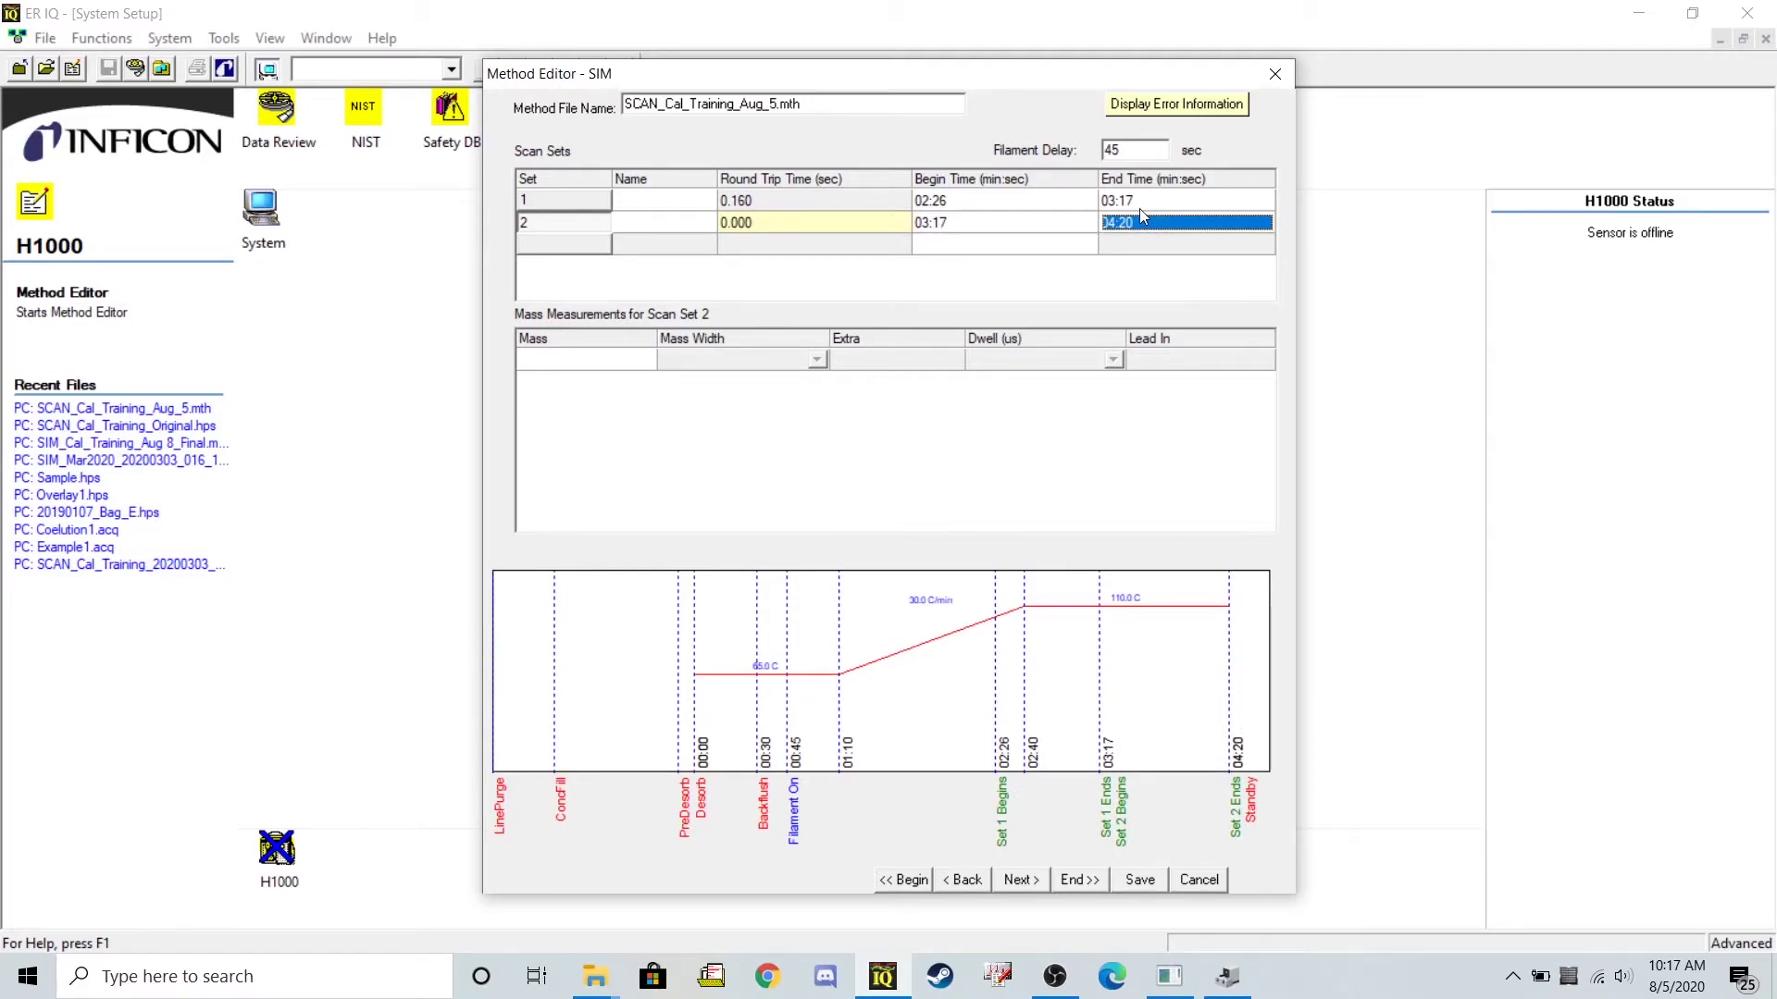
- Enter masses 166.0 and 164.0 for scan set 2
{"action": "left_click", "coordinate": [574, 226]}
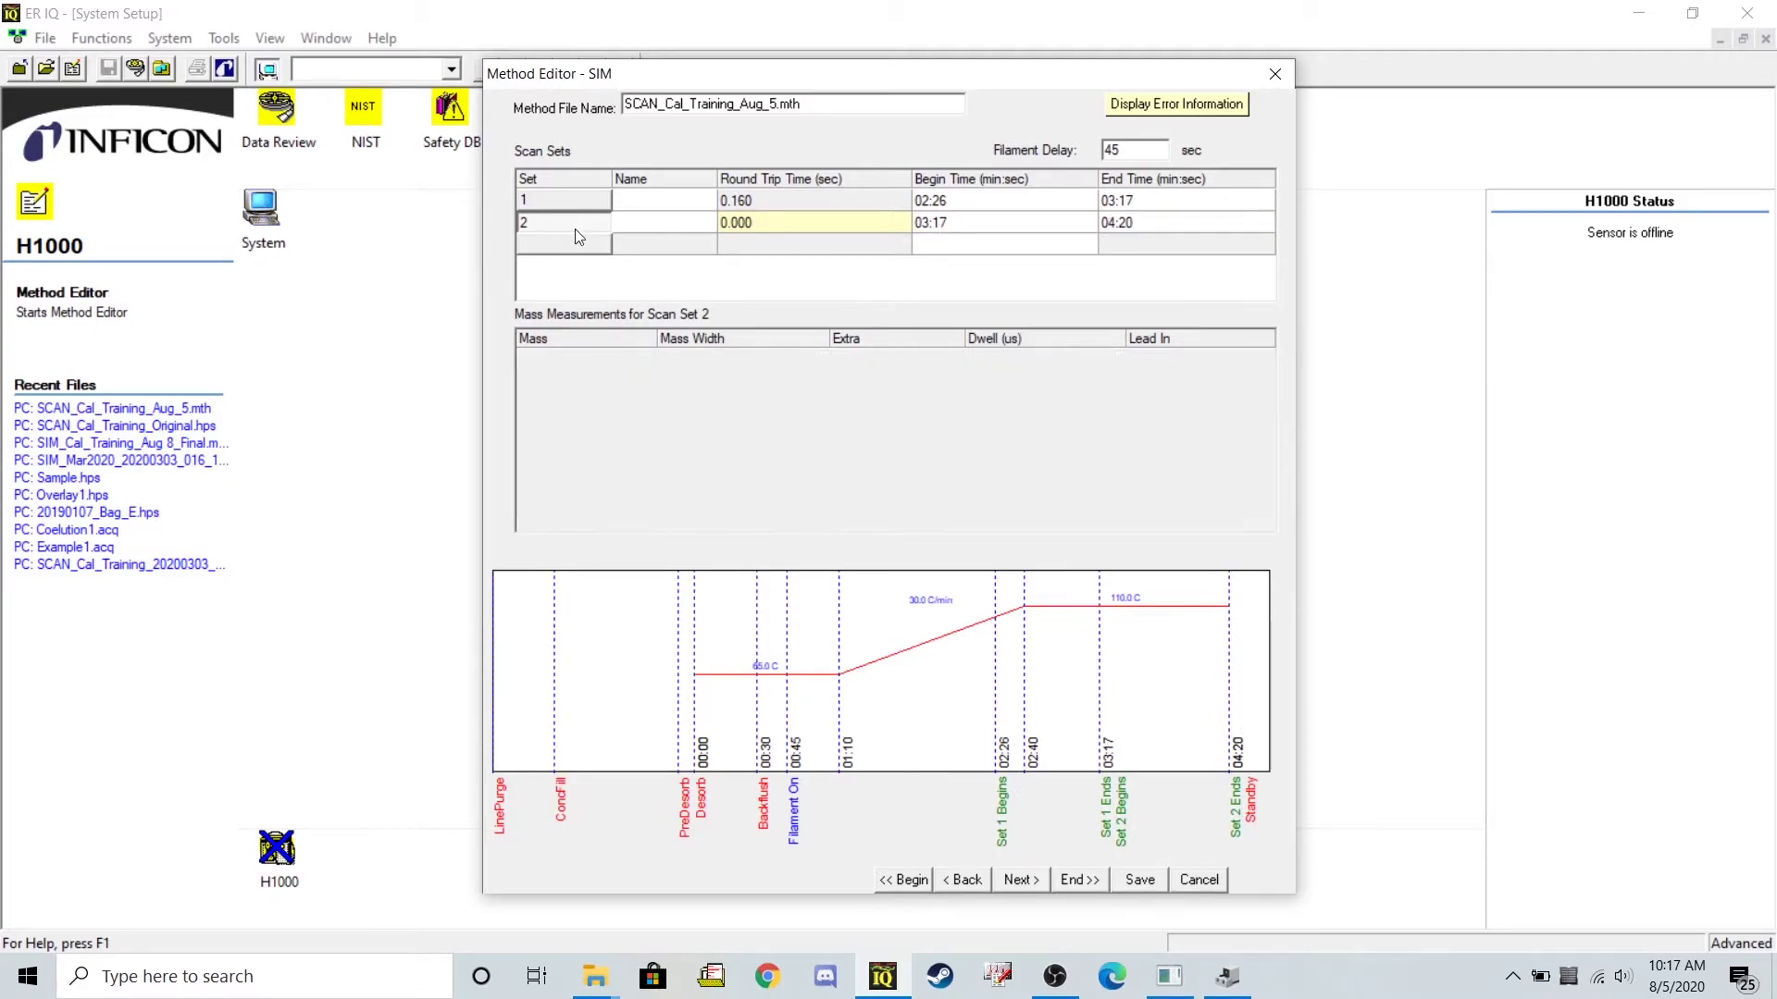
{"action": "left_click", "coordinate": [595, 364]}
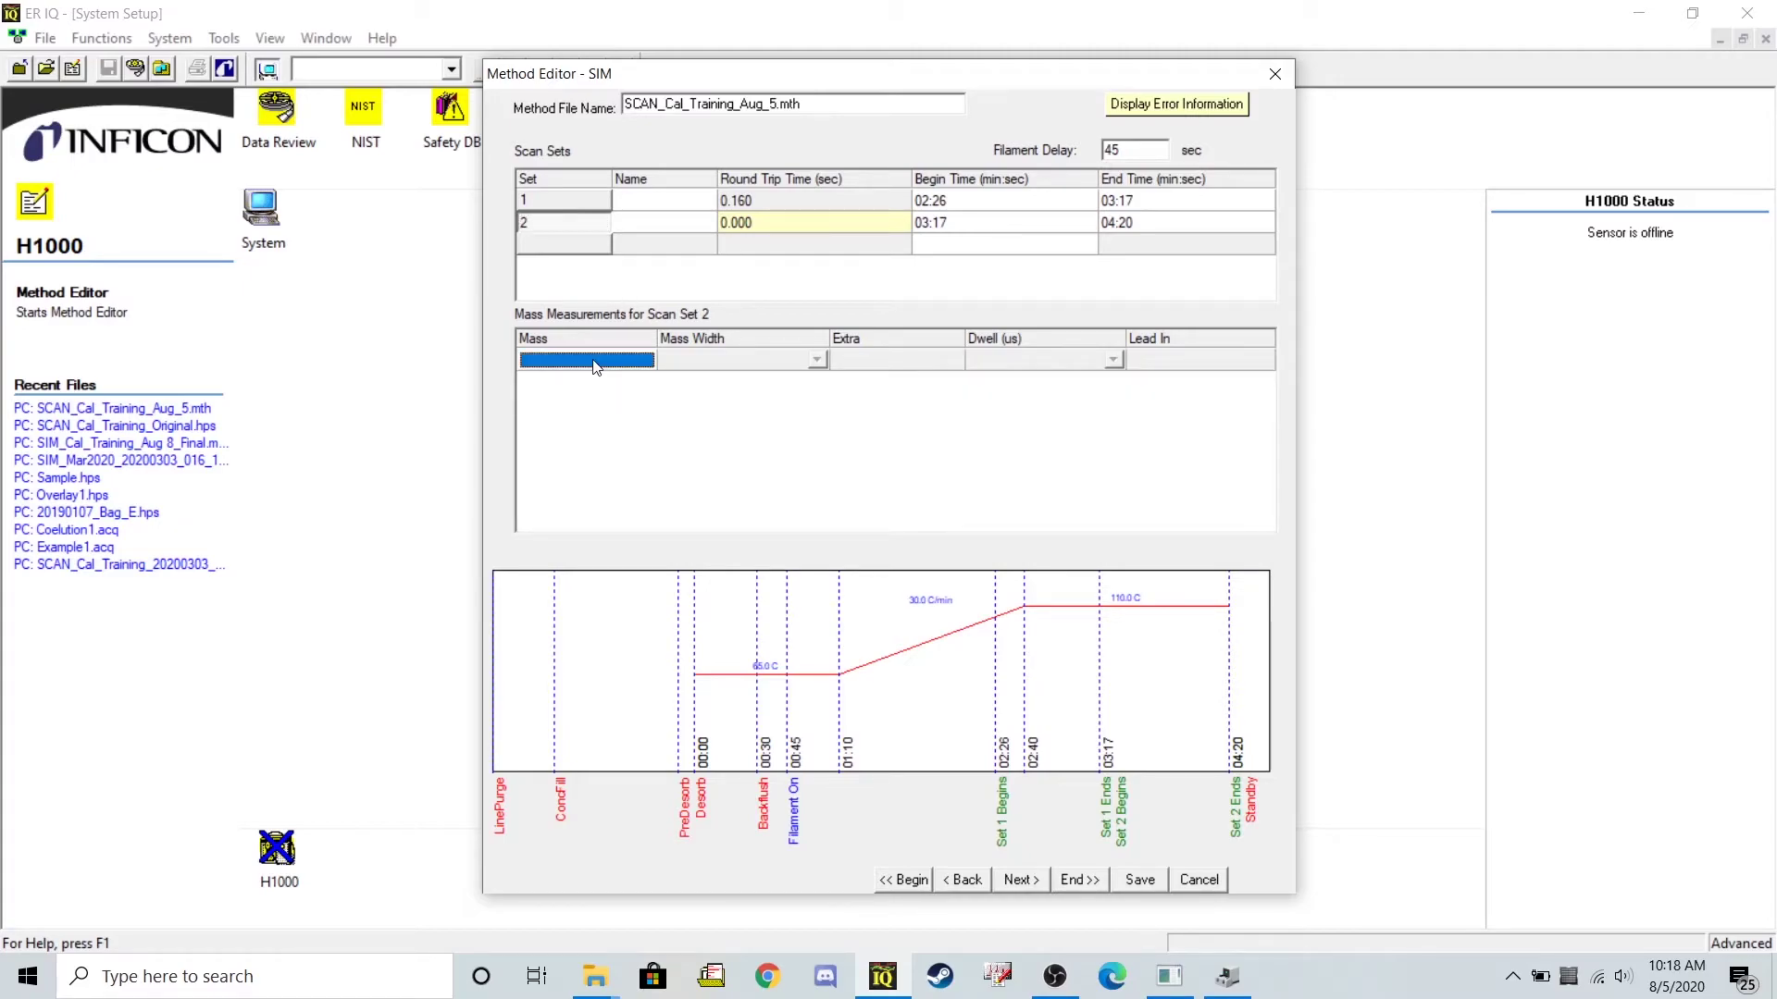
{"action": "type", "text": "166"}
{"action": "key", "text": "Tab"}
{"action": "left_click", "coordinate": [607, 387]}
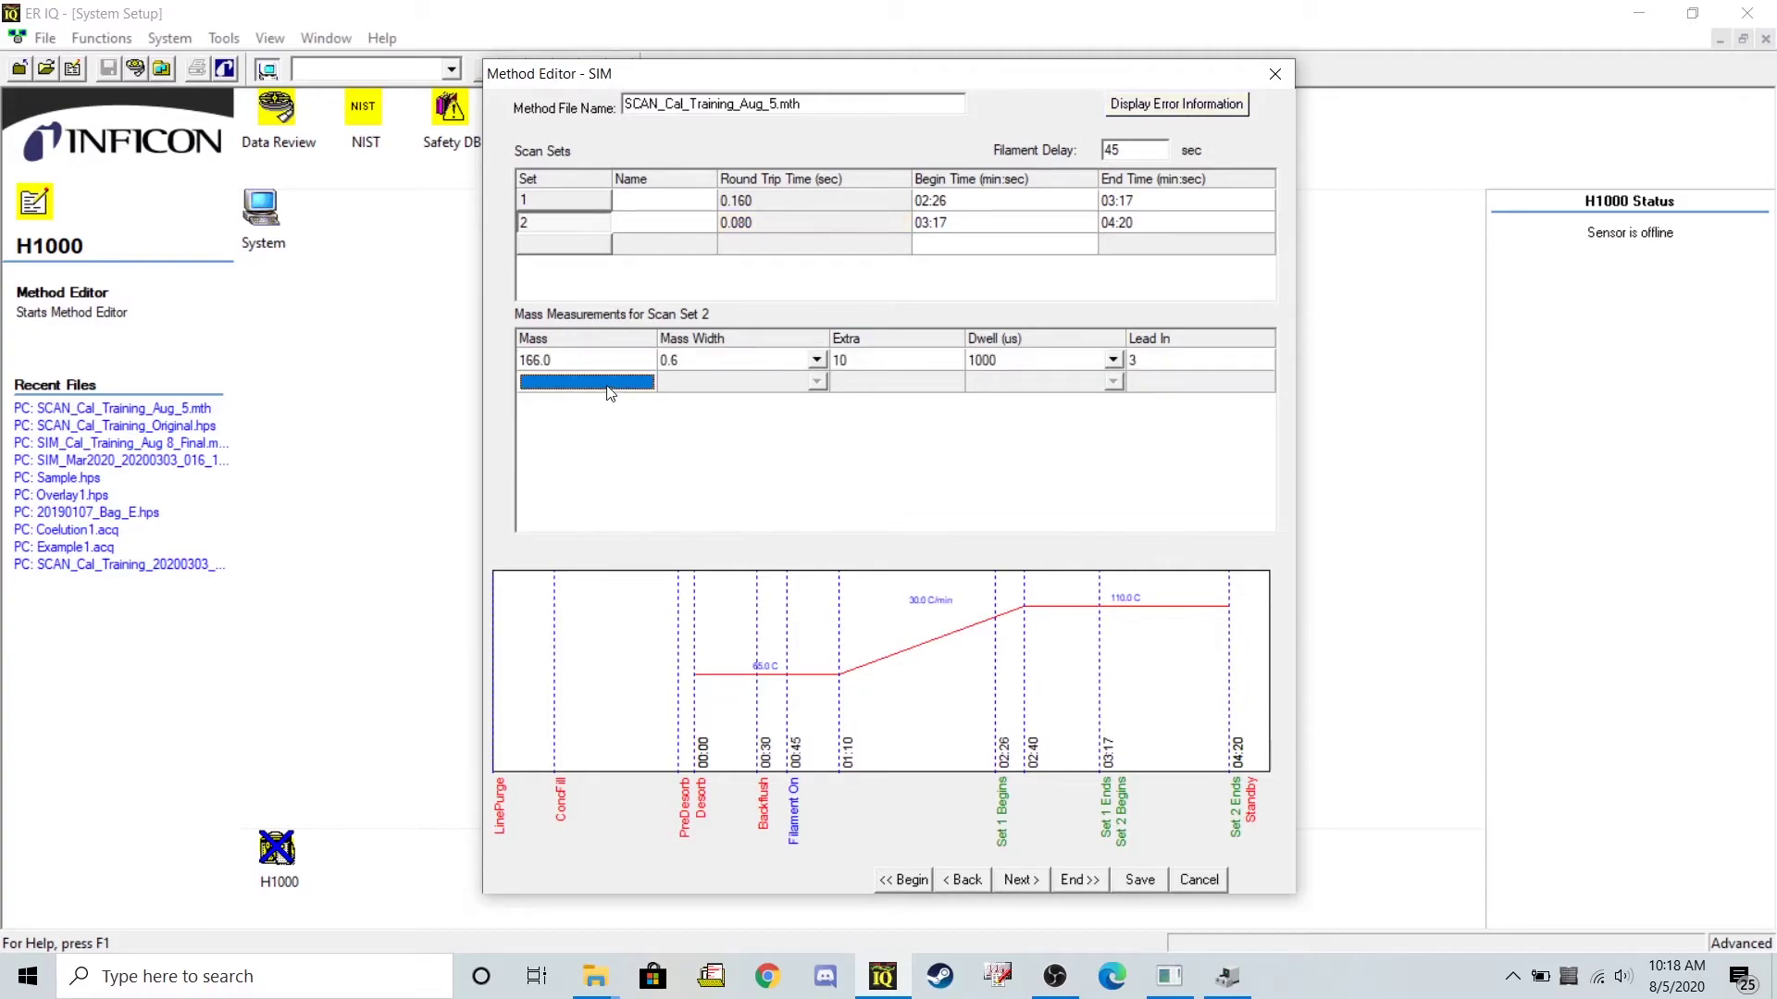
{"action": "type", "text": "164"}
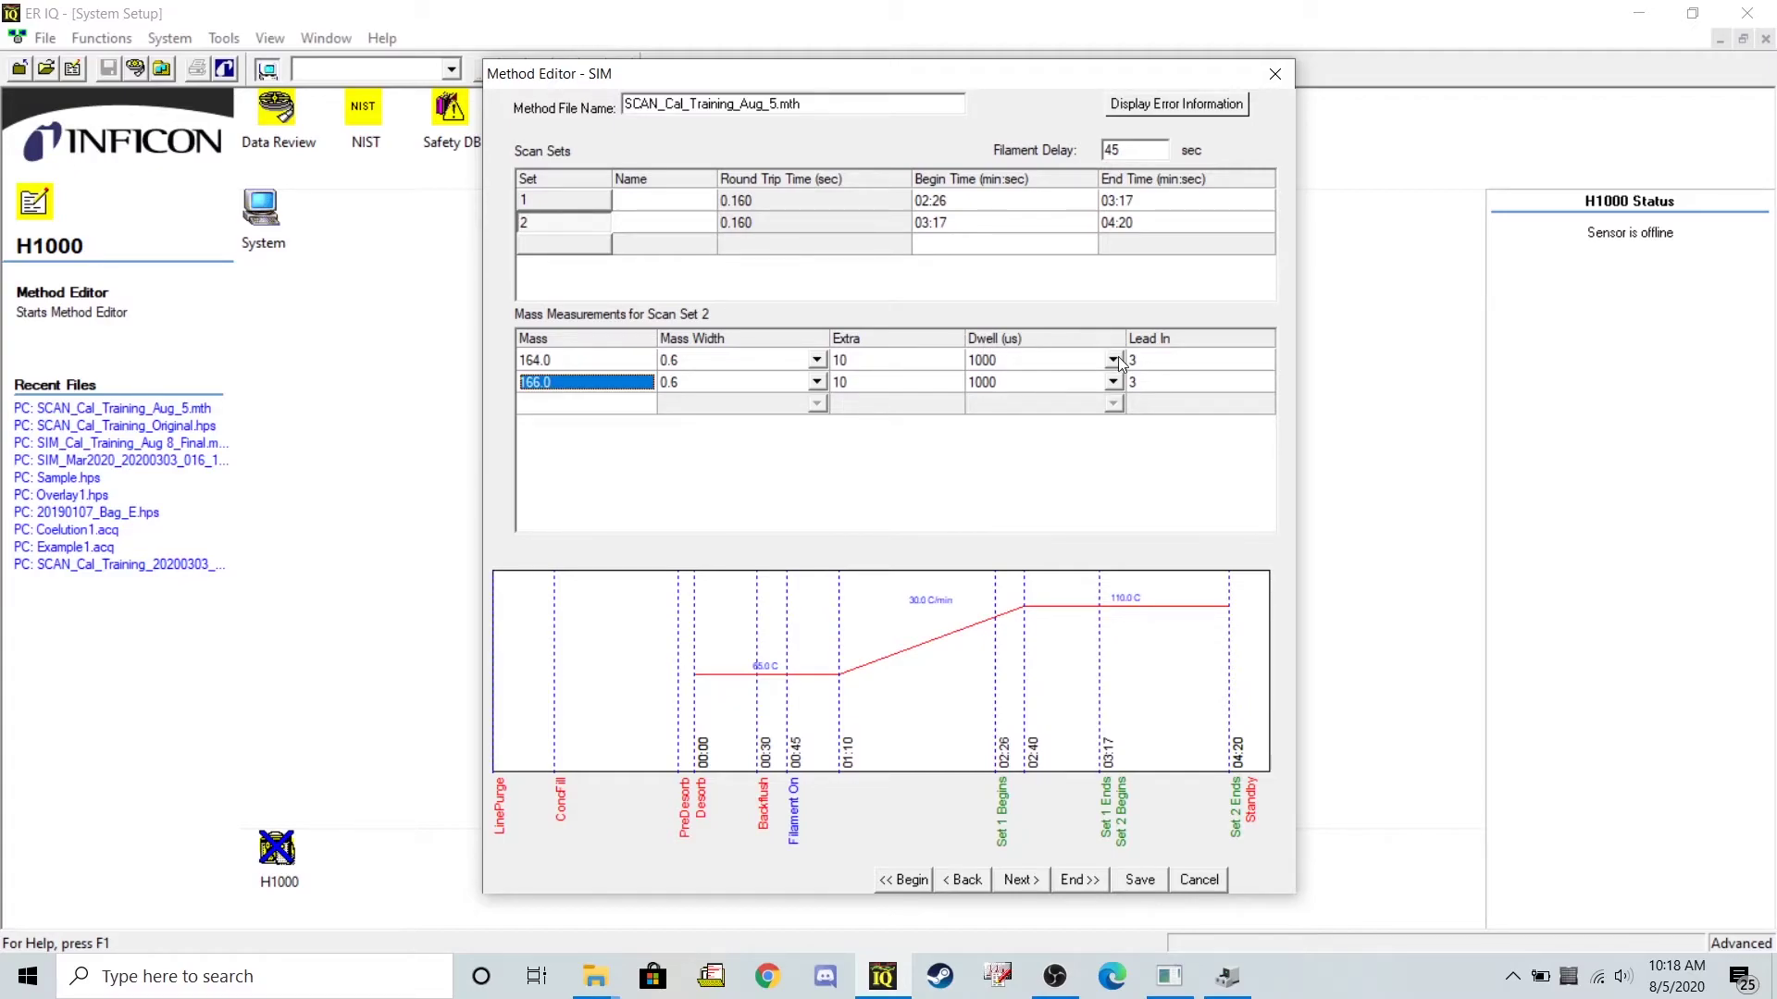
- Choose 5000 µs dwell for masses 164.0/166.0, then 2000 µs for masses 130.0/132.0
{"action": "left_click", "coordinate": [1115, 359]}
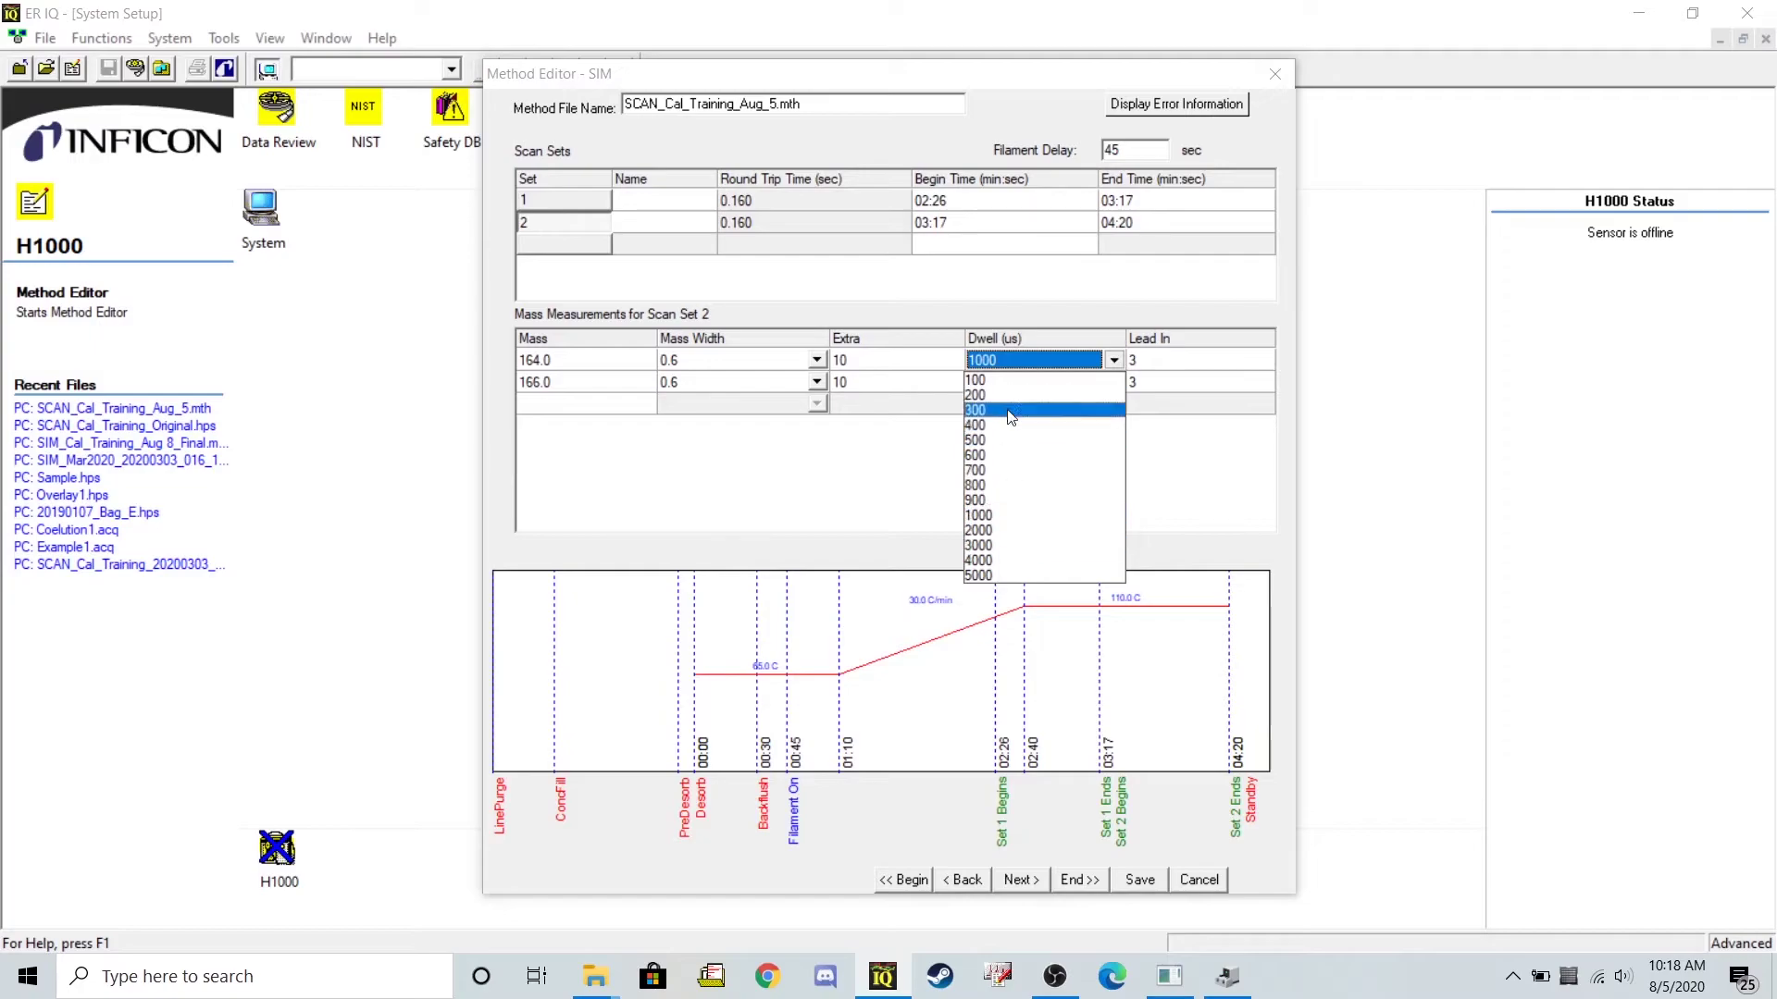
{"action": "left_click", "coordinate": [988, 575]}
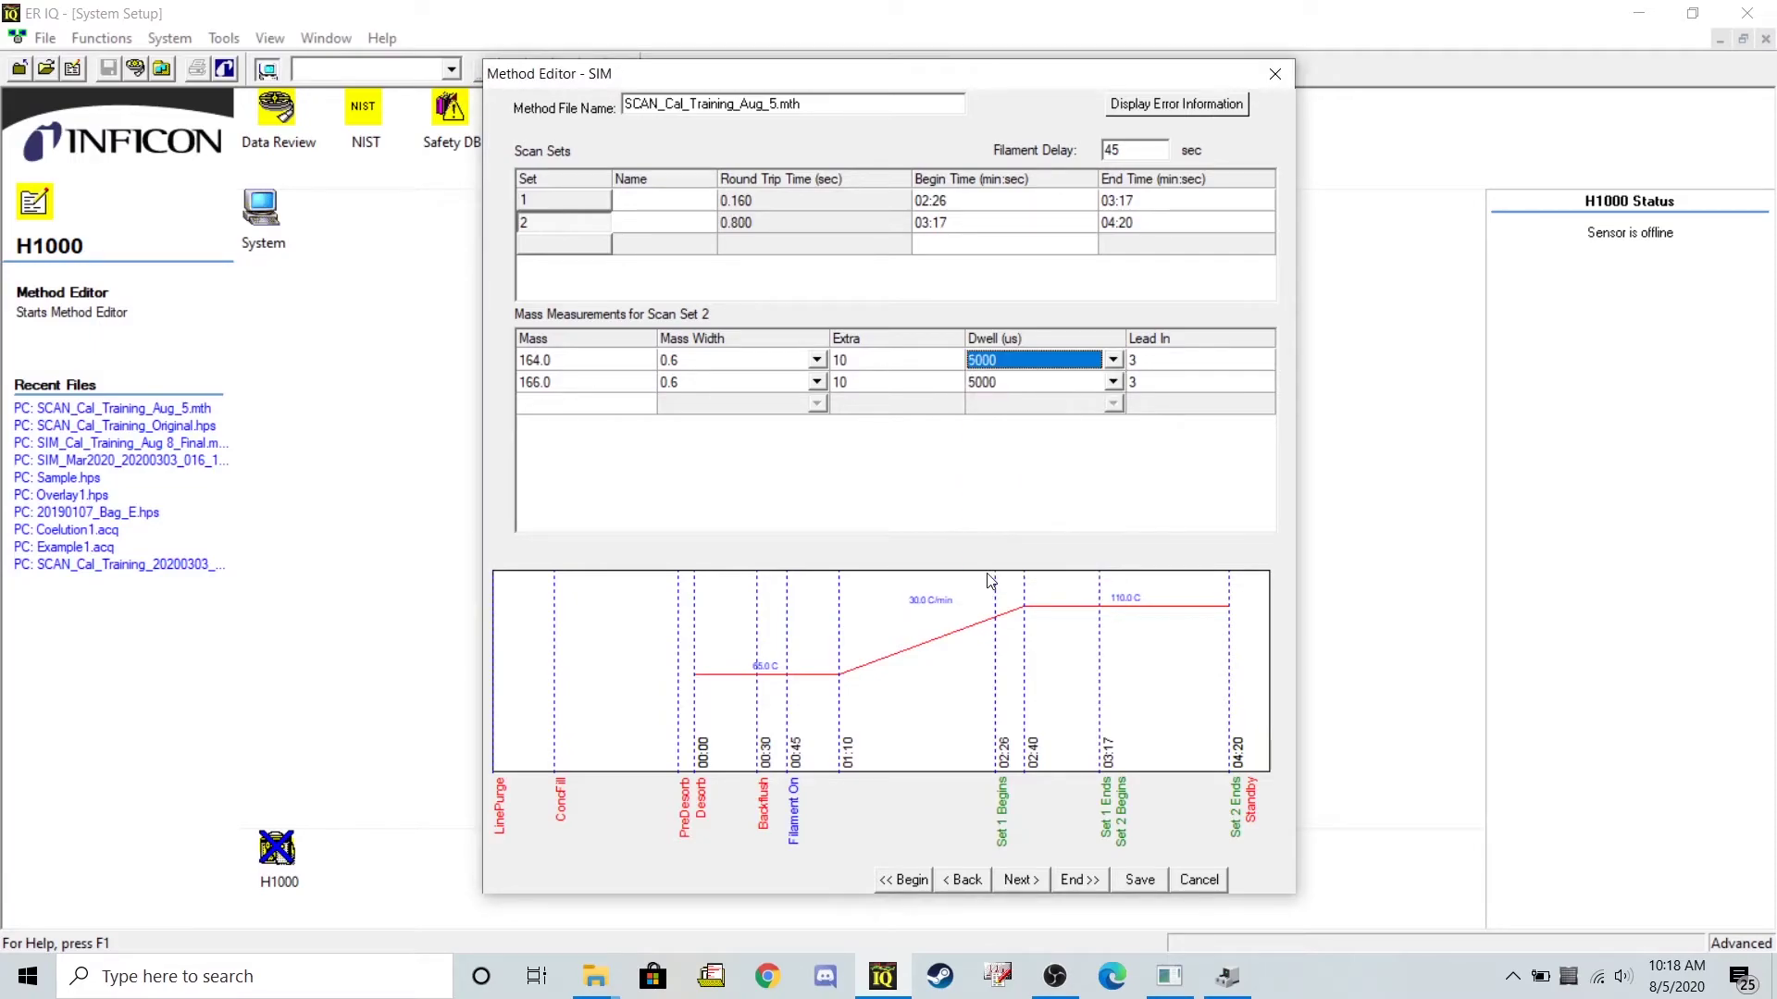
{"action": "left_click", "coordinate": [1061, 460]}
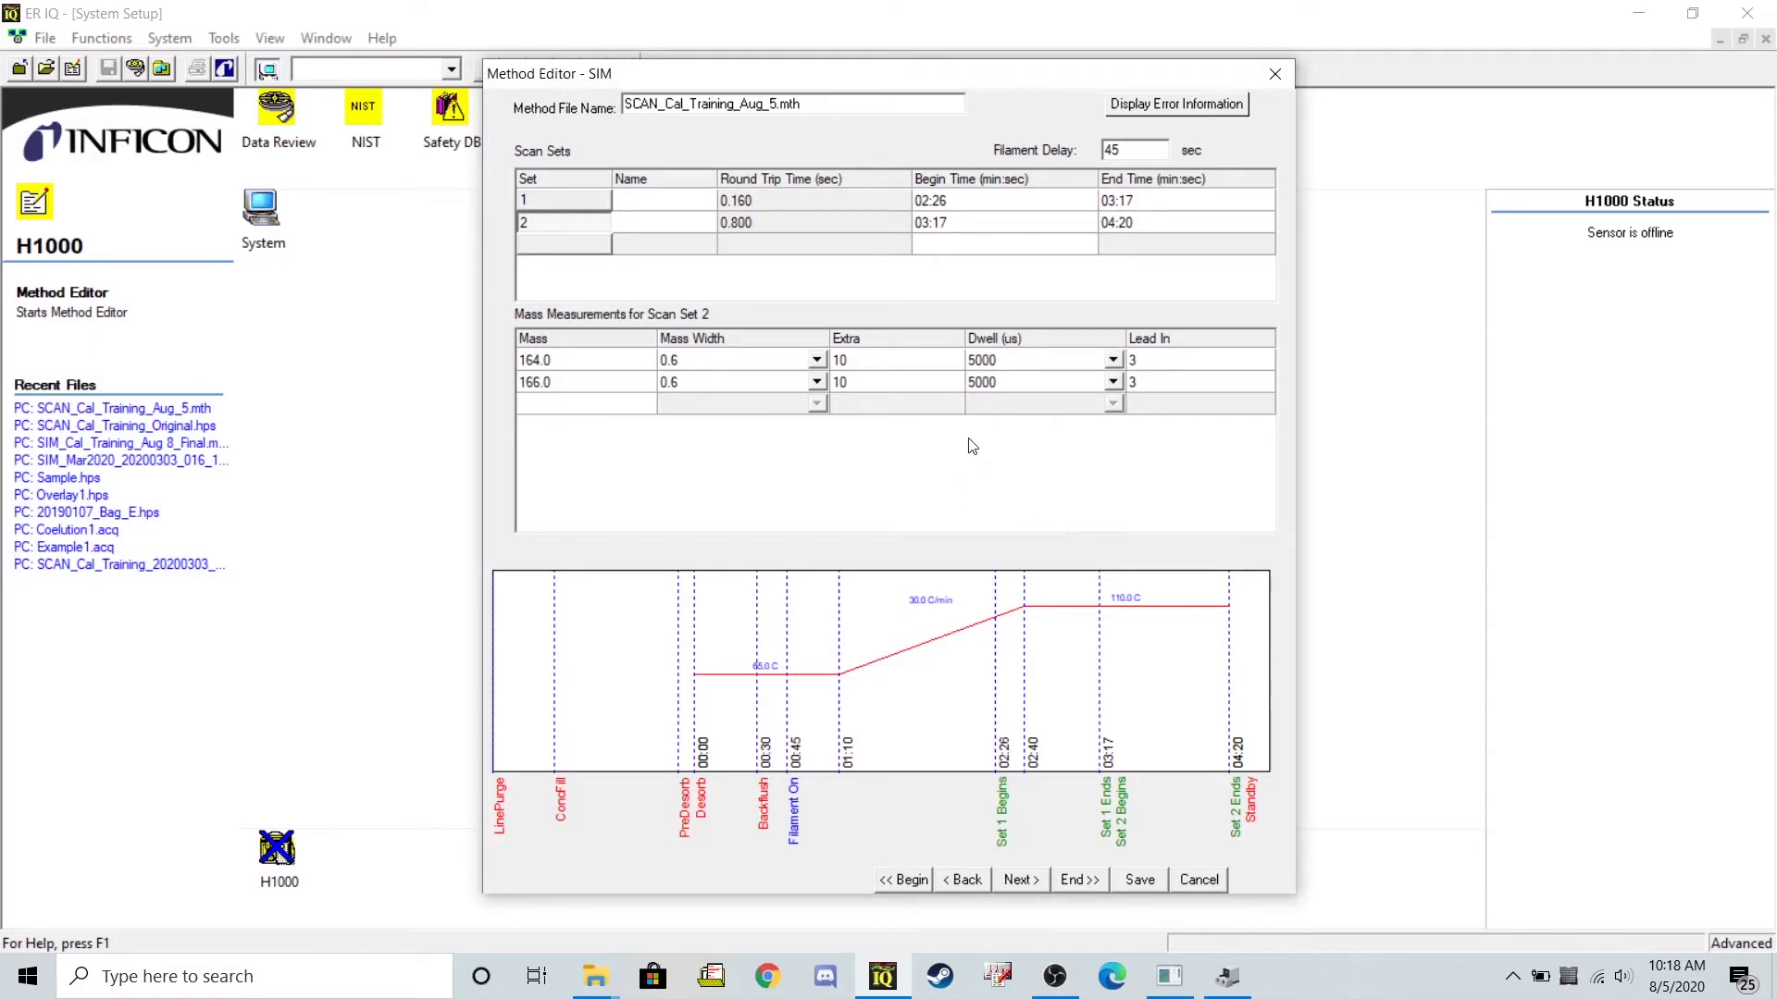
{"action": "left_click", "coordinate": [565, 205]}
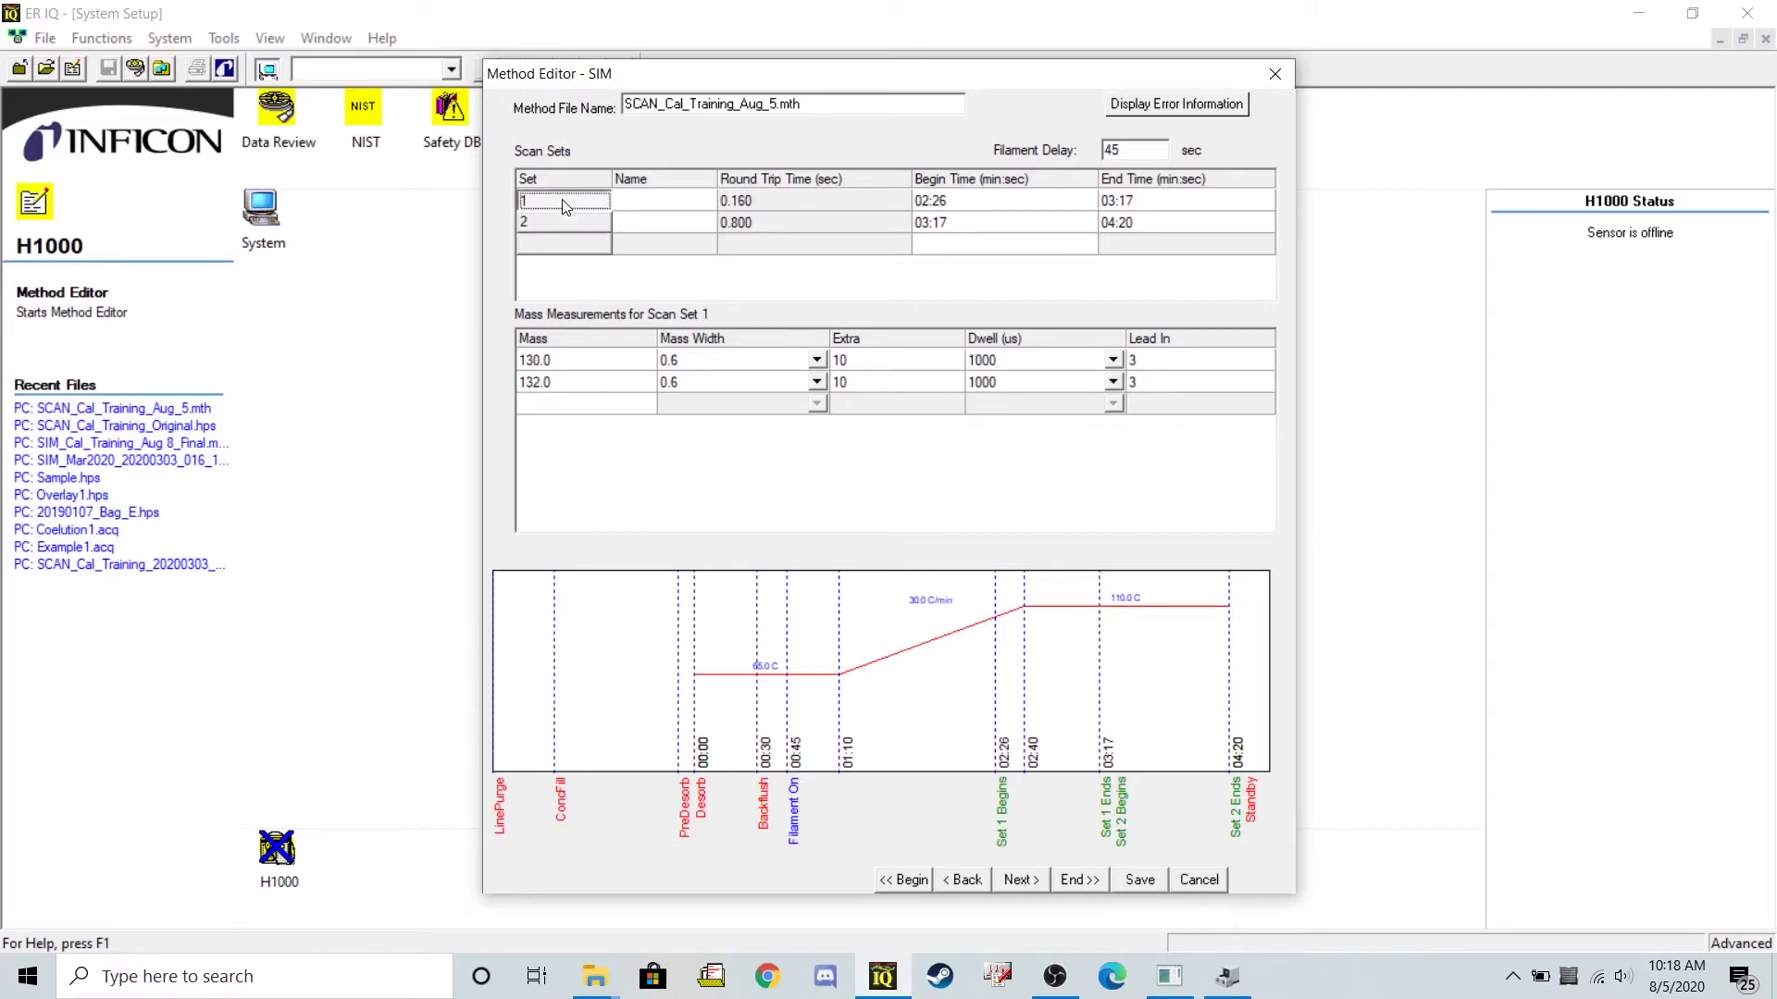
{"action": "left_click", "coordinate": [1113, 360]}
{"action": "left_click", "coordinate": [1017, 518]}
- On the Search page, delete the VI_List_12_15_09 library, leaving only VI_List_Aug_5
{"action": "left_click", "coordinate": [1024, 881]}
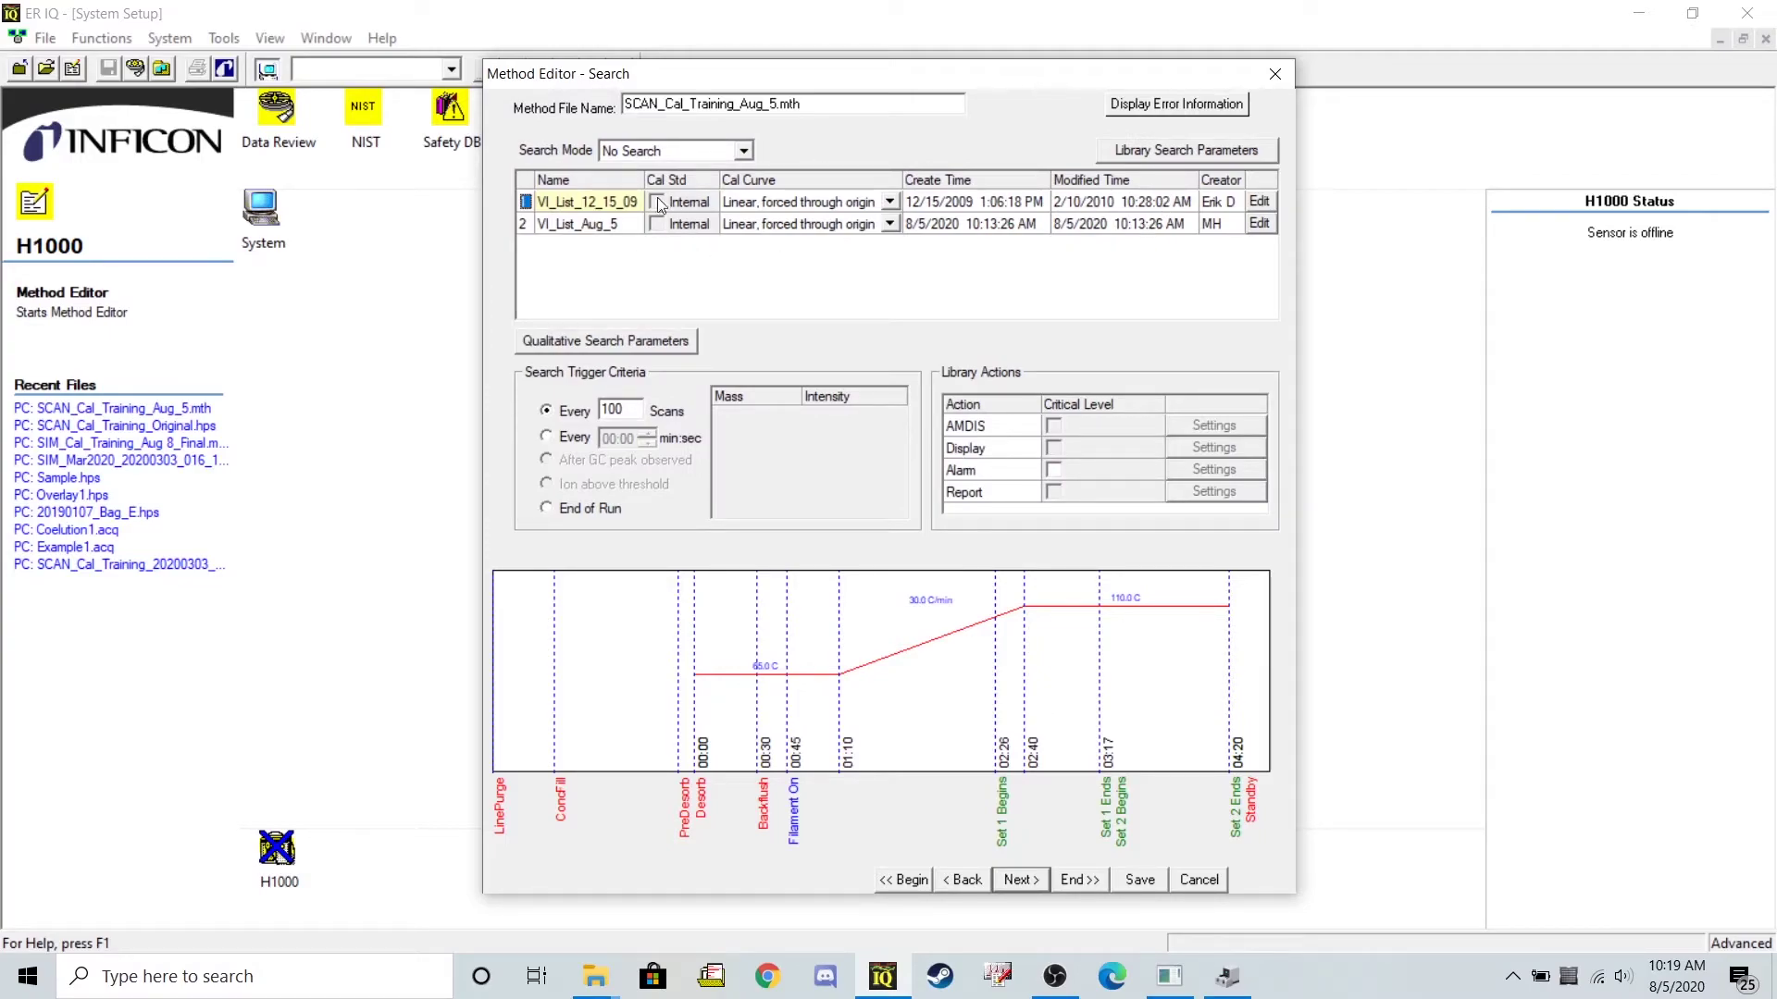
{"action": "left_click", "coordinate": [527, 203]}
{"action": "left_click", "coordinate": [585, 211]}
{"action": "key", "text": "Delete"}
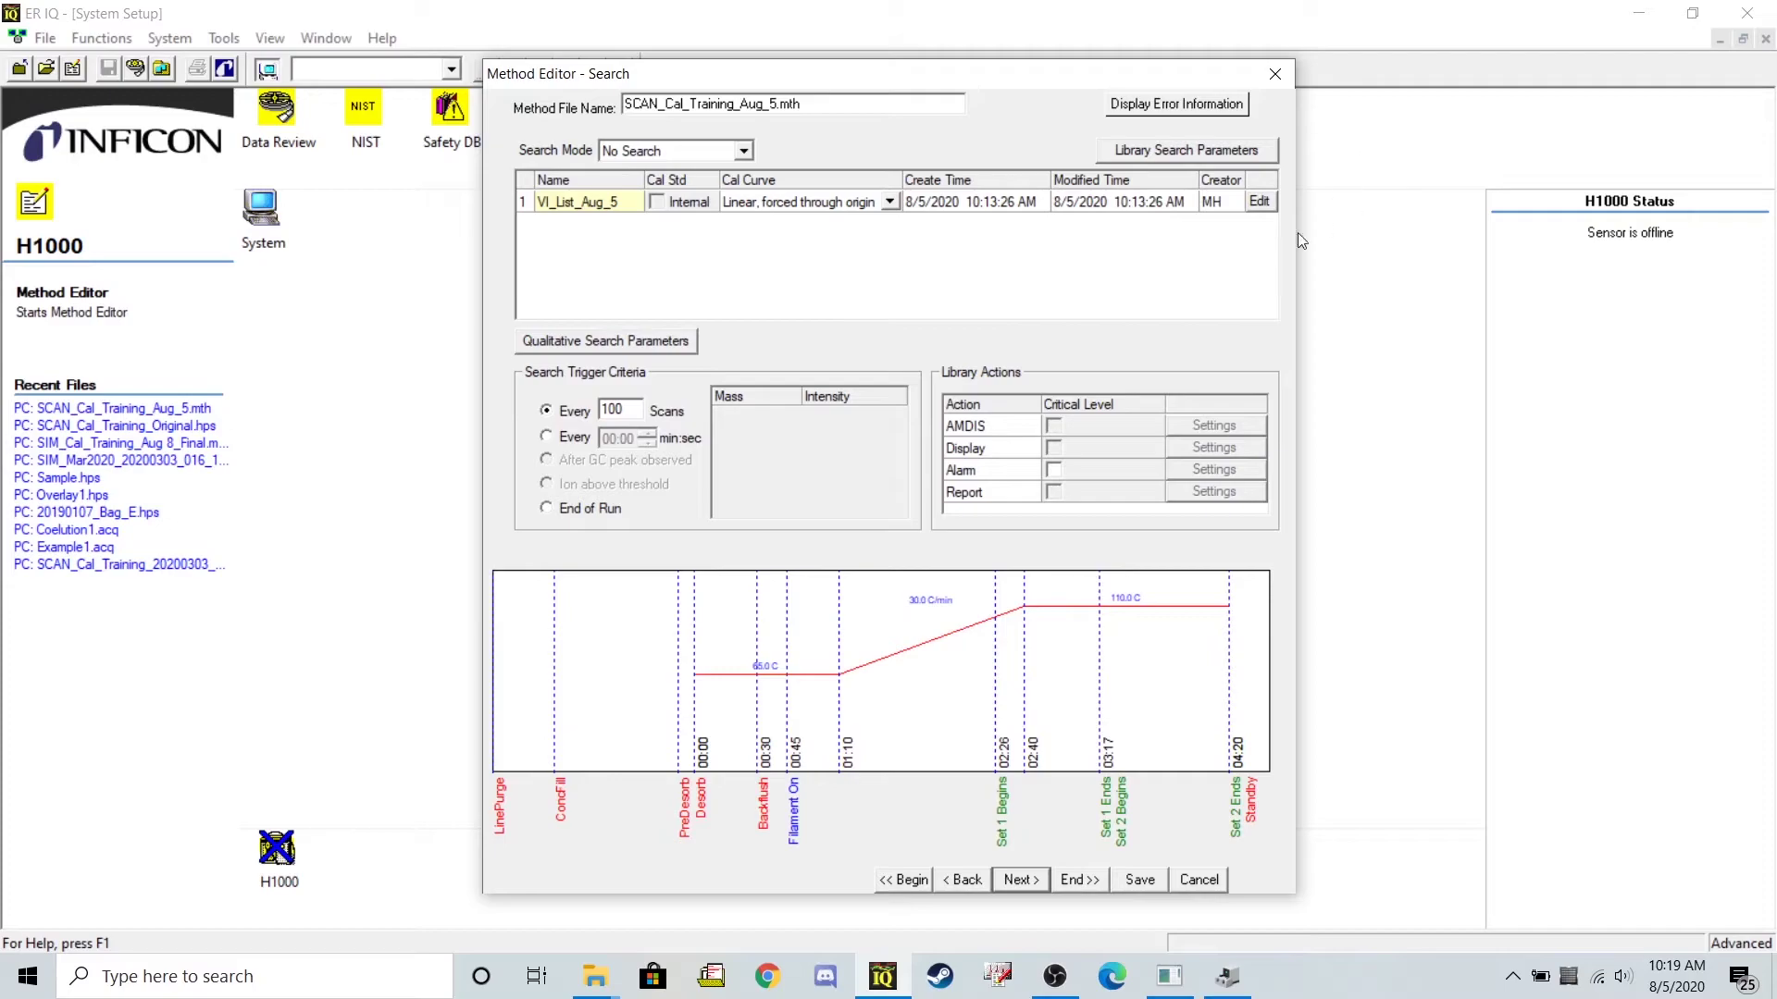
- Save the method, changing SCAN to SIM so the file is SIM_Cal_Training_Aug_5.mth
{"action": "left_click", "coordinate": [1140, 880]}
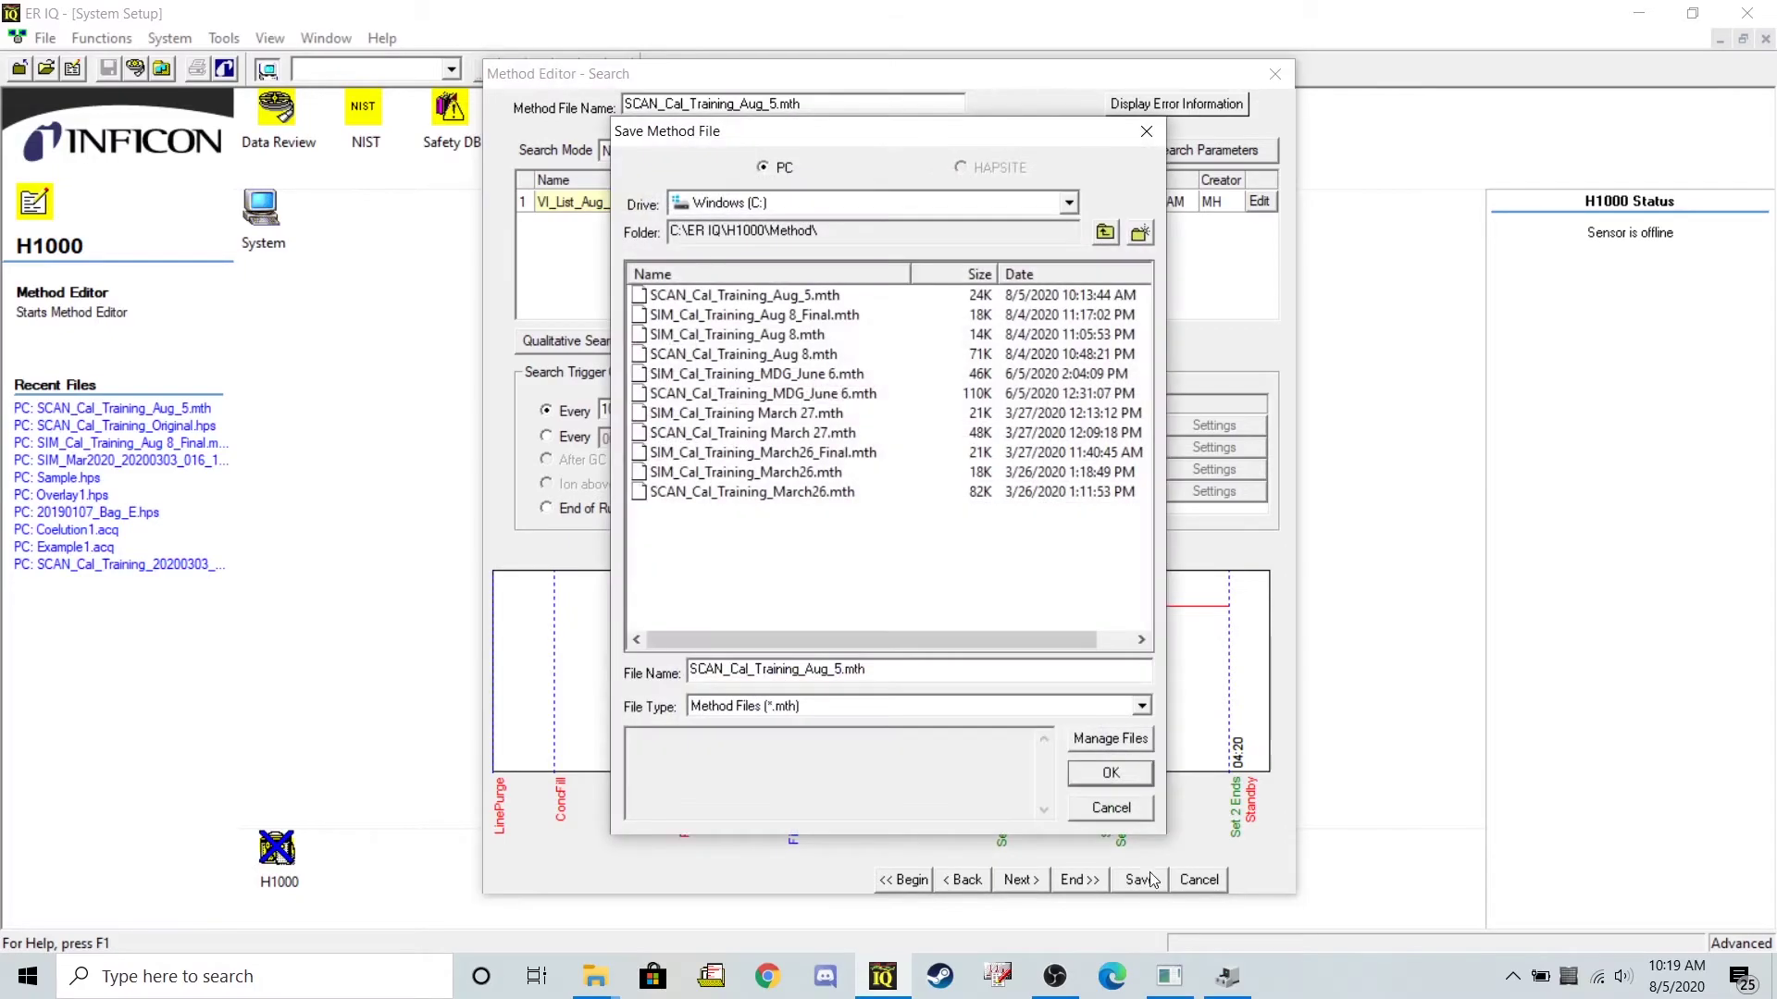
{"action": "double_click", "coordinate": [710, 669]}
{"action": "left_click", "coordinate": [720, 669]}
{"action": "left_click_drag", "start_coordinate": [724, 670], "coordinate": [699, 672]}
{"action": "key", "text": "BackSpace"}
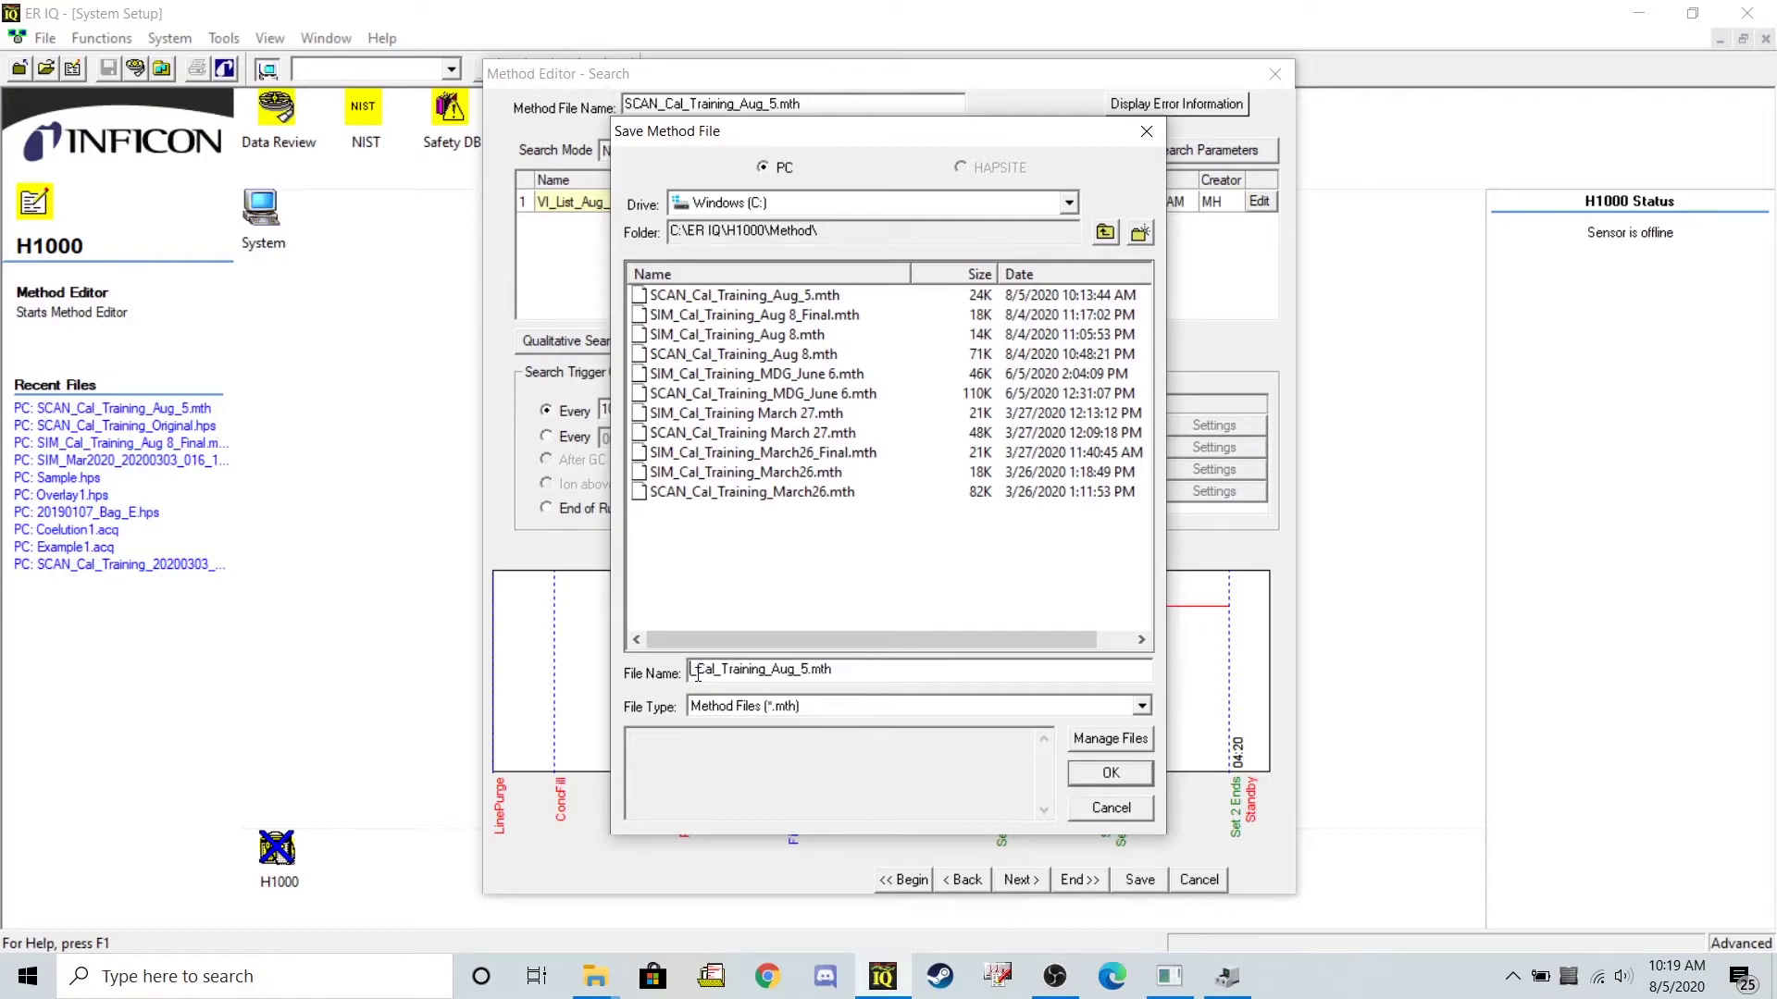
{"action": "type", "text": "SIM"}
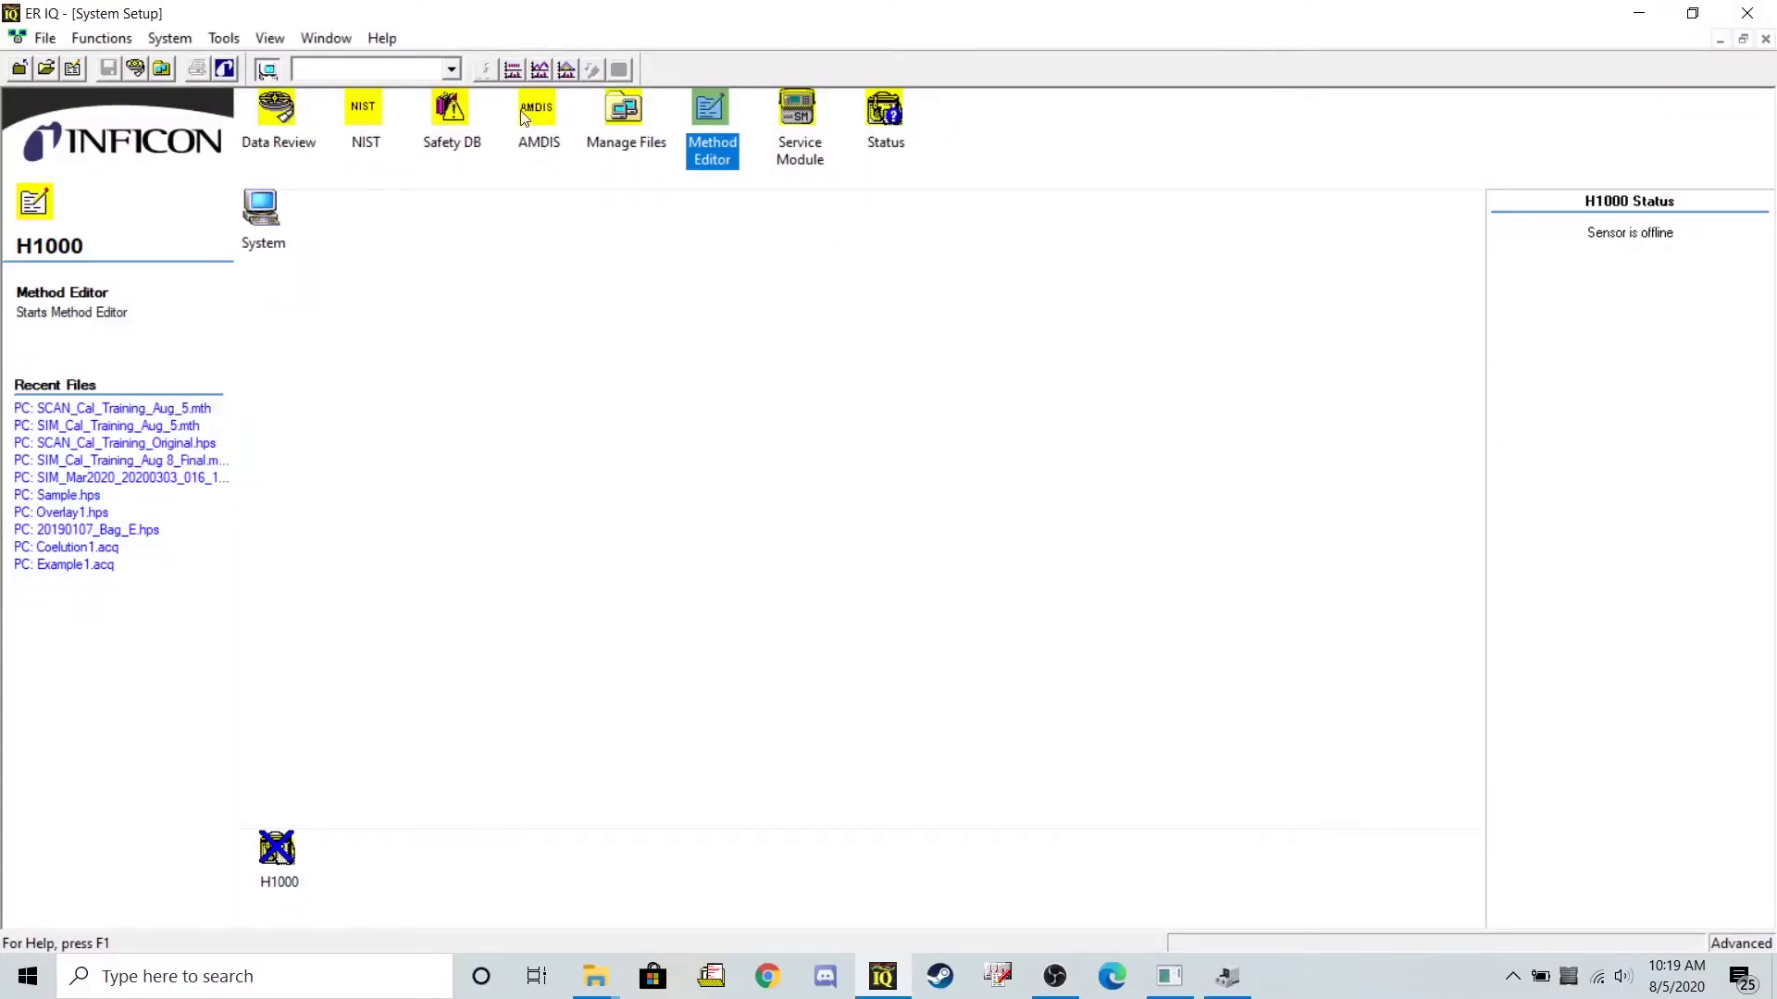
- Start a GC/MS calibration with SIM_Cal_Training_Aug_5.mth and delete SCAN_Cal_Training_Original.hps from the list
{"action": "left_click", "coordinate": [509, 74]}
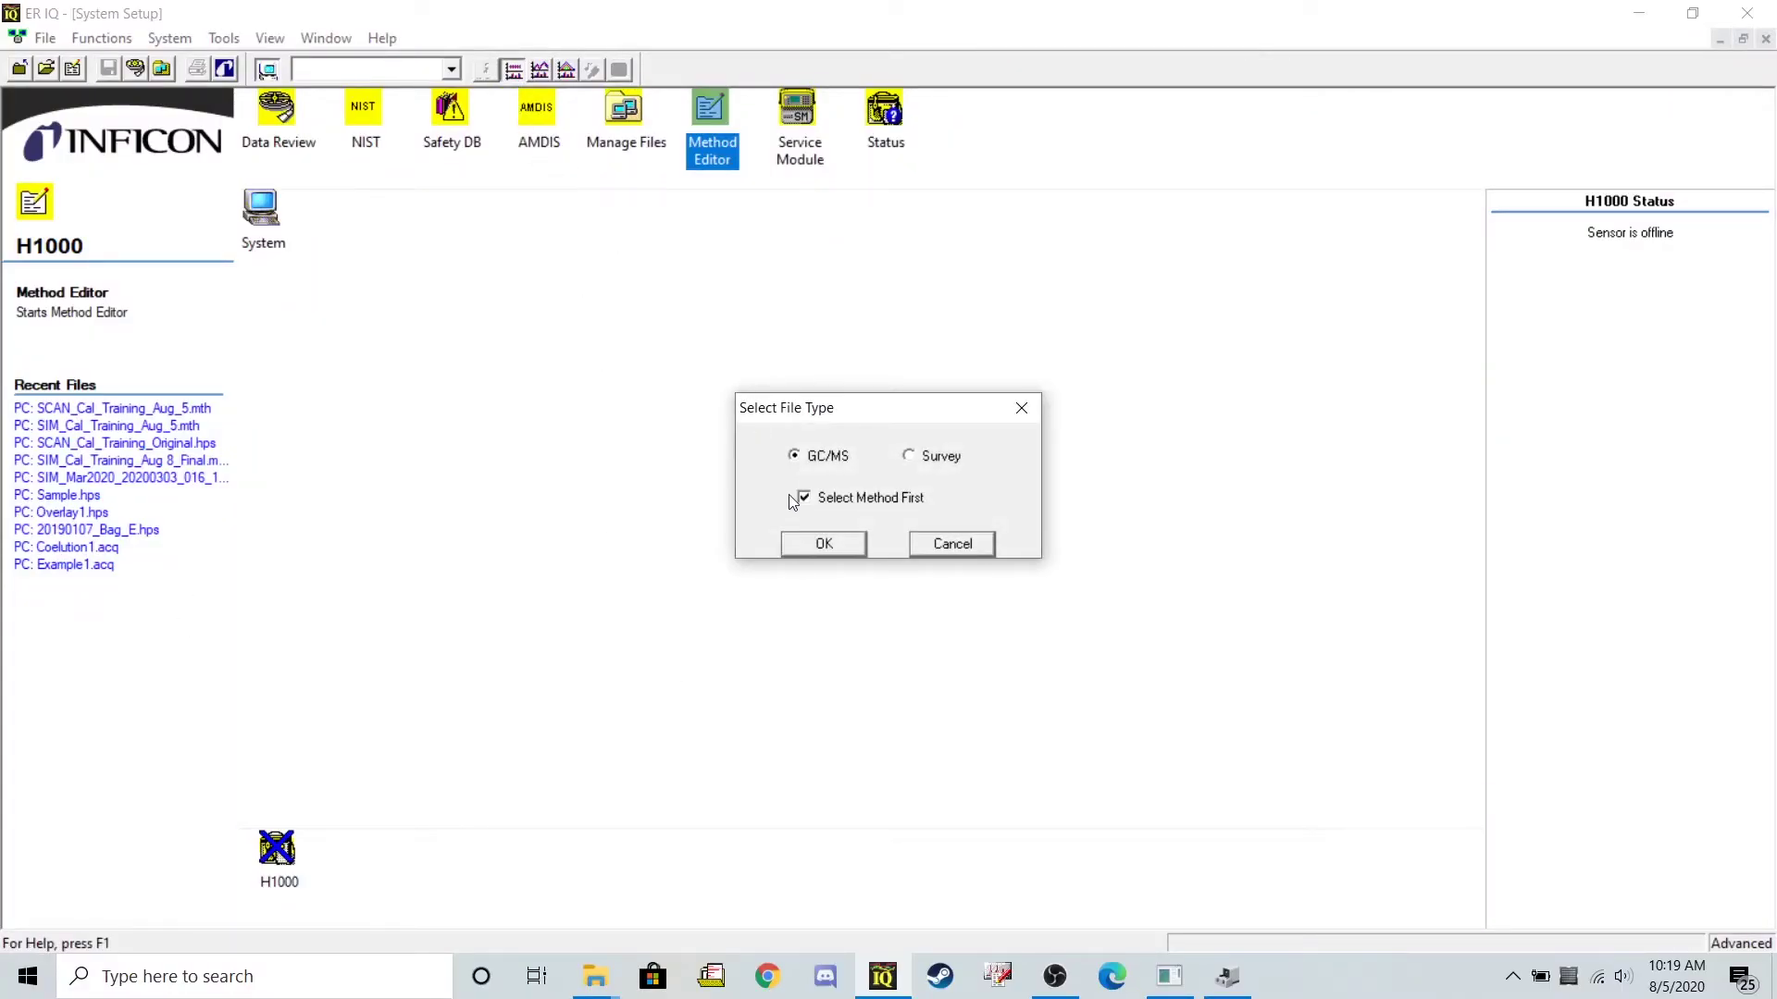
{"action": "left_click", "coordinate": [818, 546]}
{"action": "left_click", "coordinate": [821, 544]}
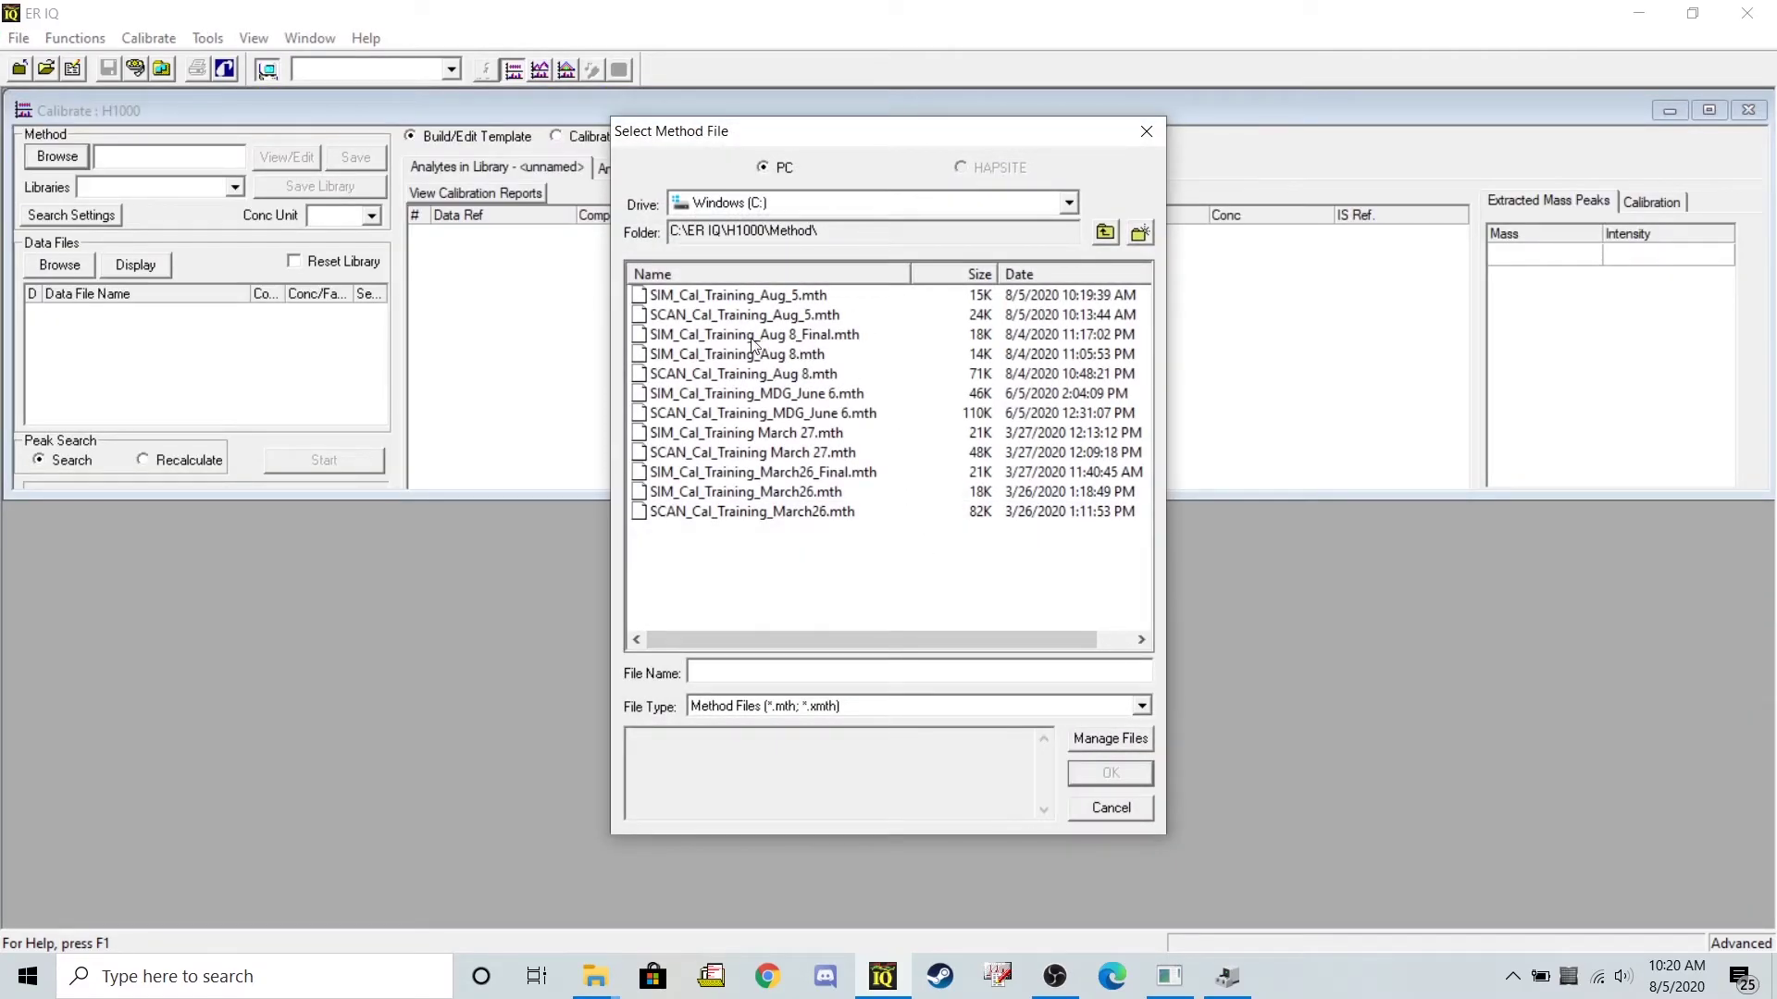
{"action": "left_click", "coordinate": [673, 297]}
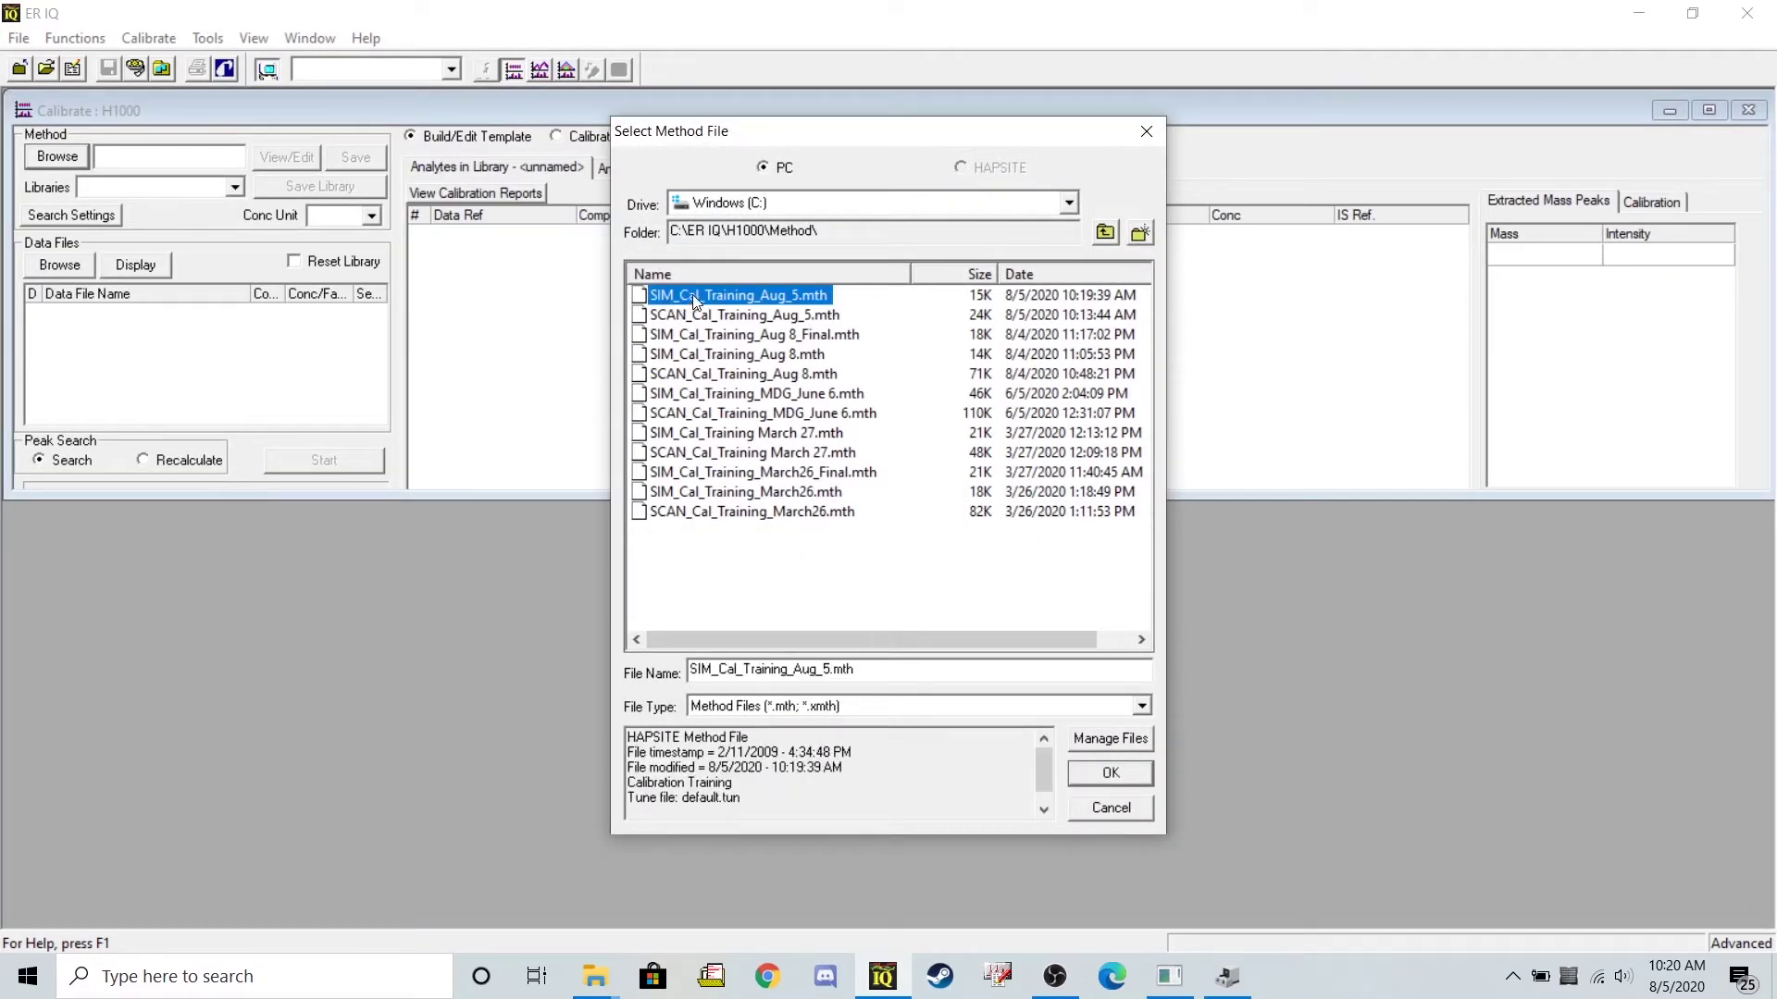
{"action": "left_click", "coordinate": [1124, 773]}
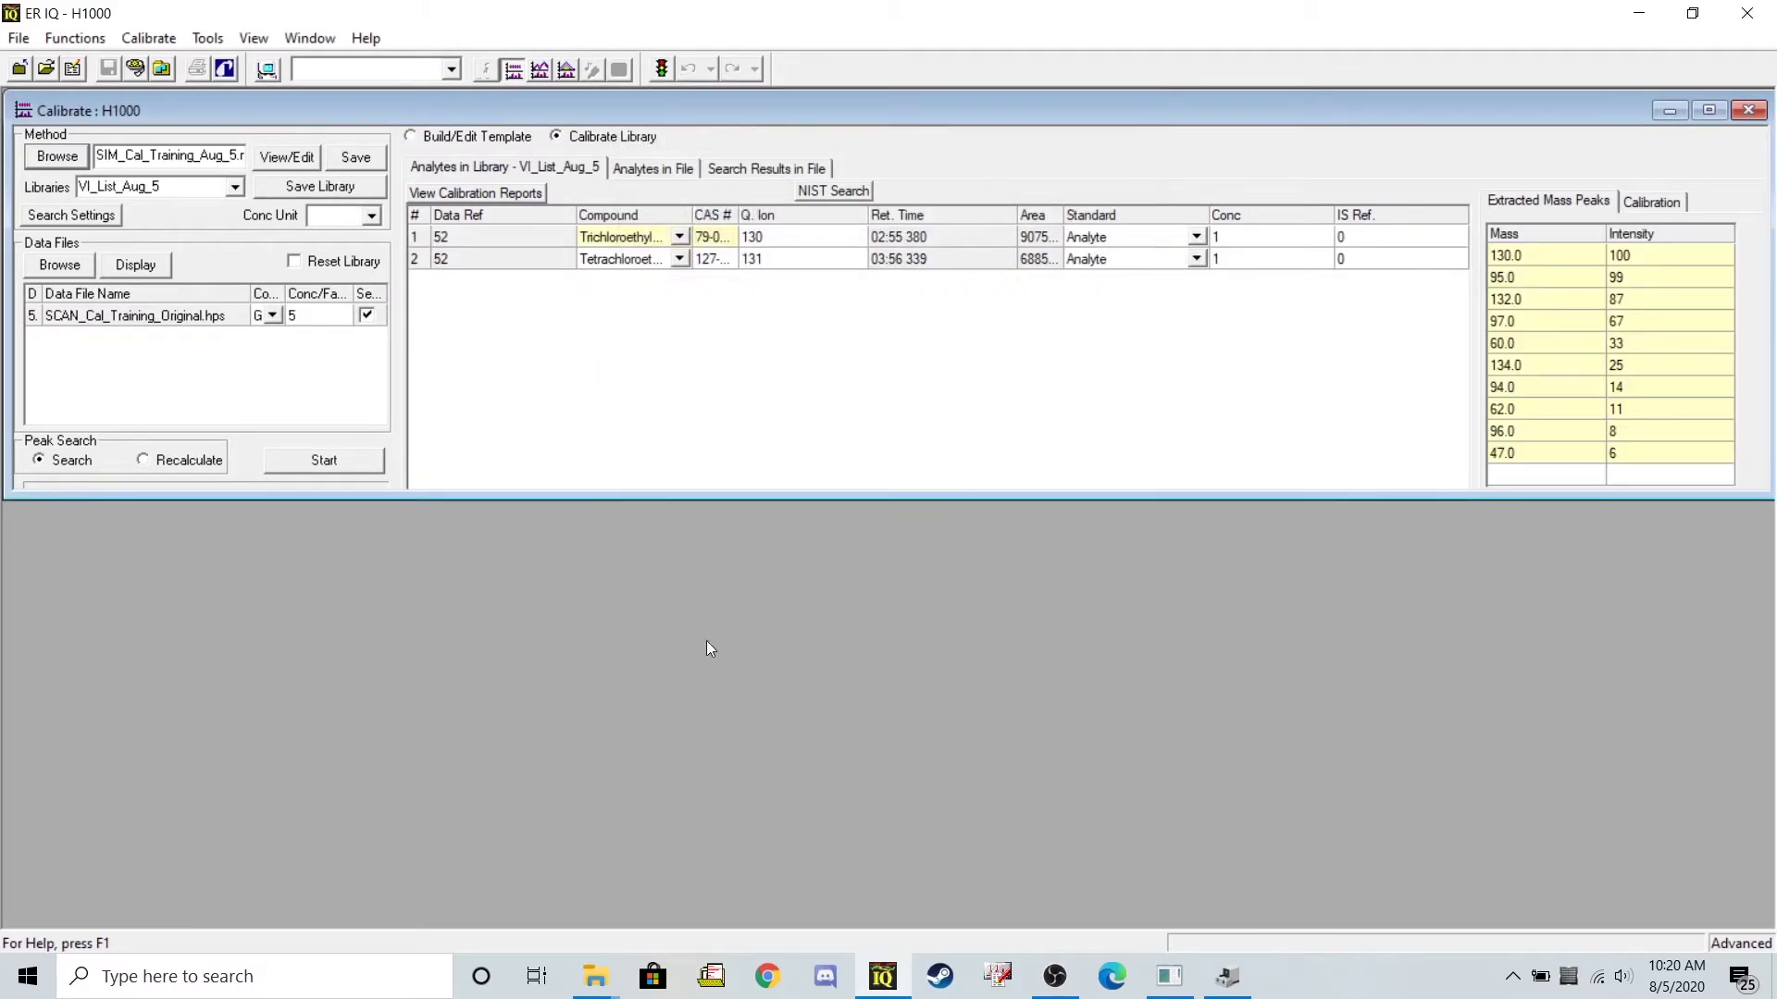
{"action": "left_click", "coordinate": [166, 318]}
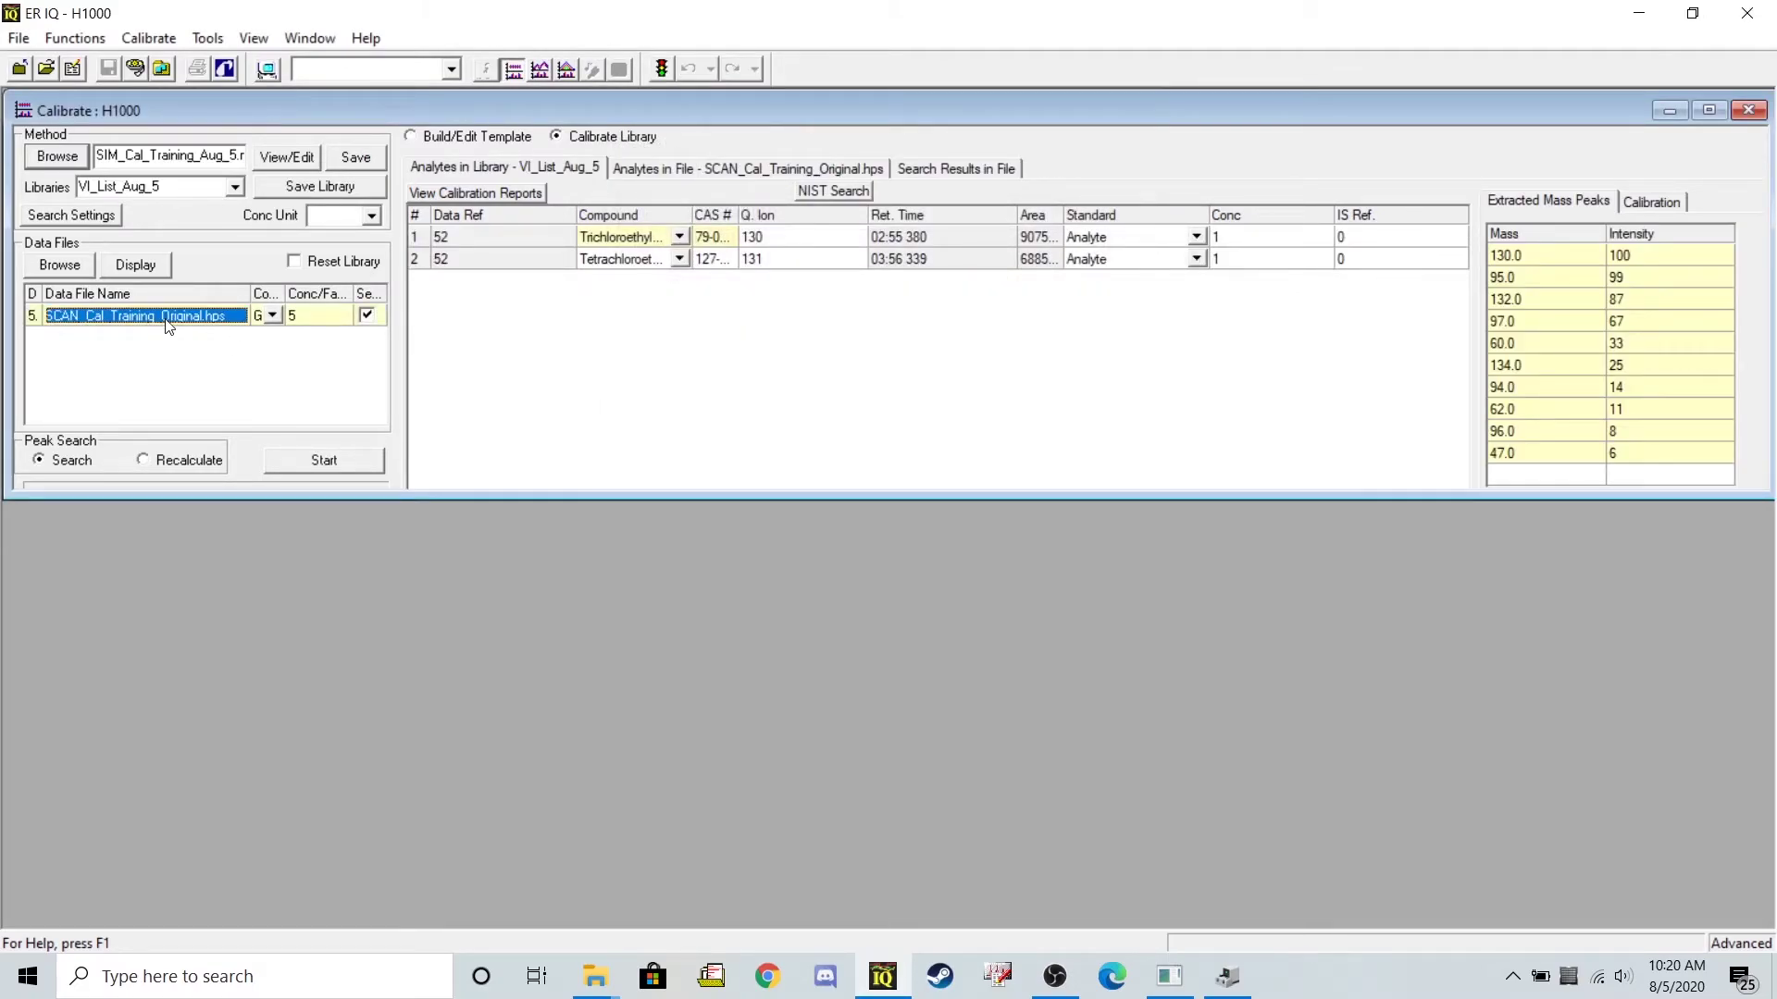
{"action": "key", "text": "Delete"}
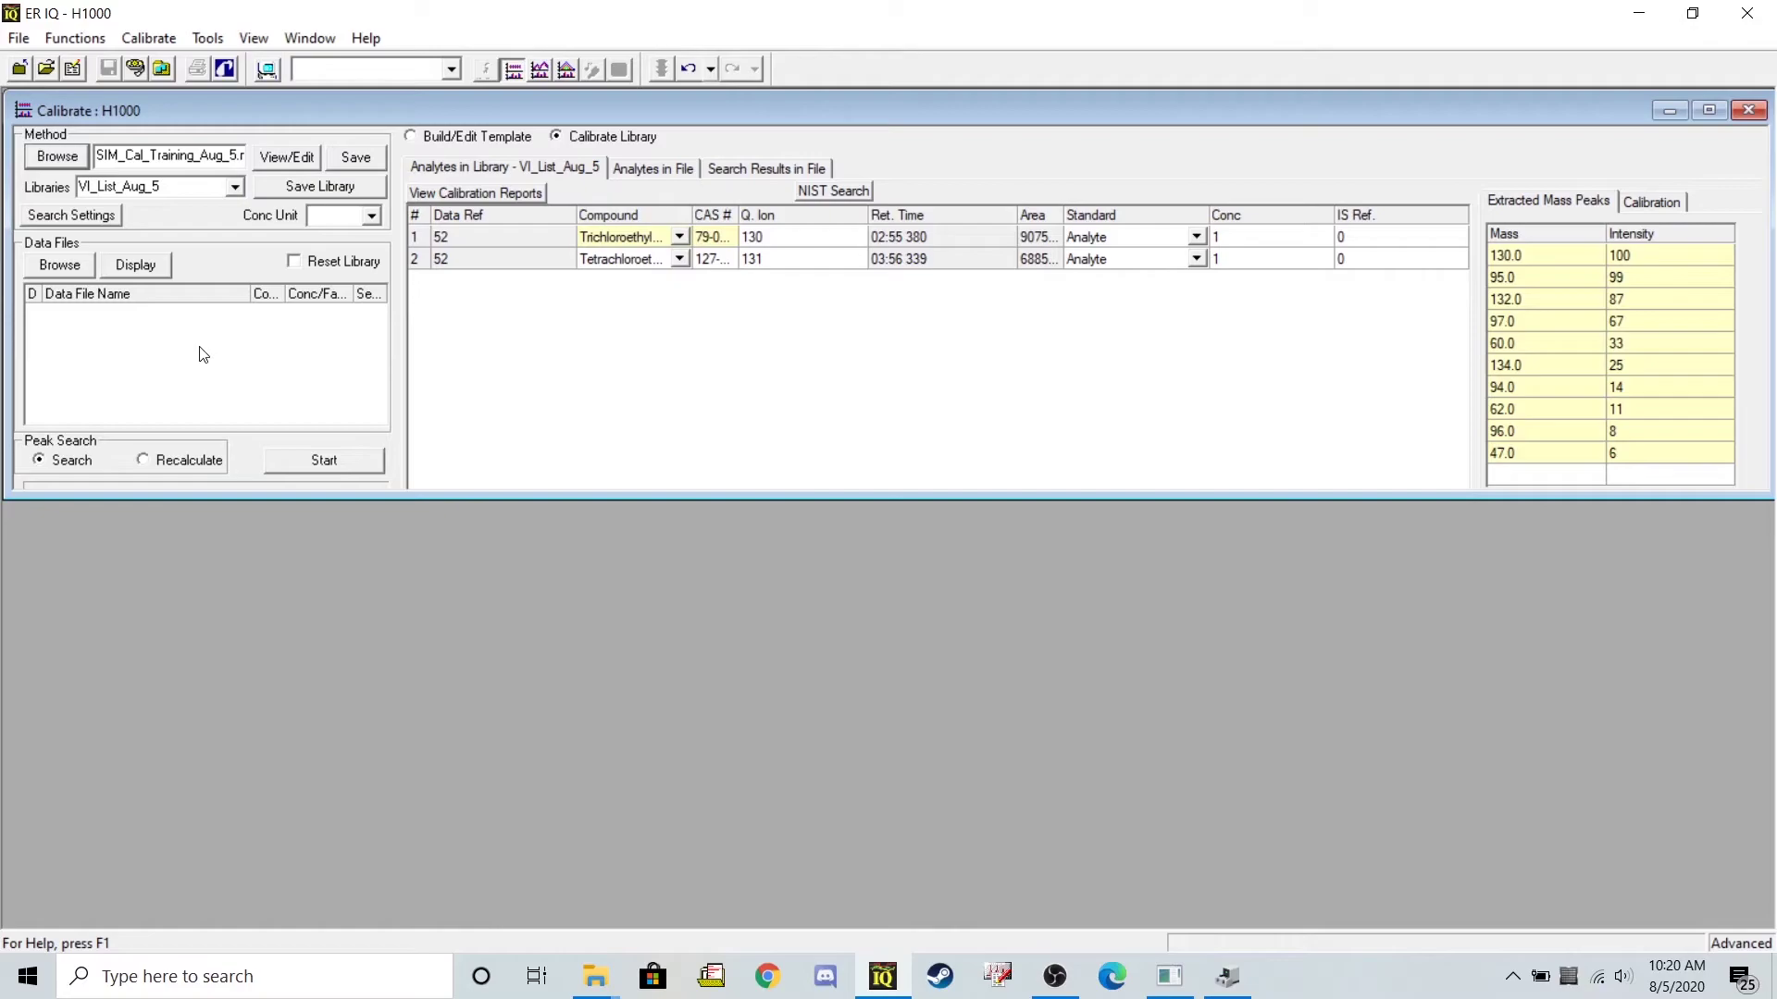
- Browse for data files in the Desktop\Calibration Training\Cal Training folder
{"action": "left_click", "coordinate": [80, 270]}
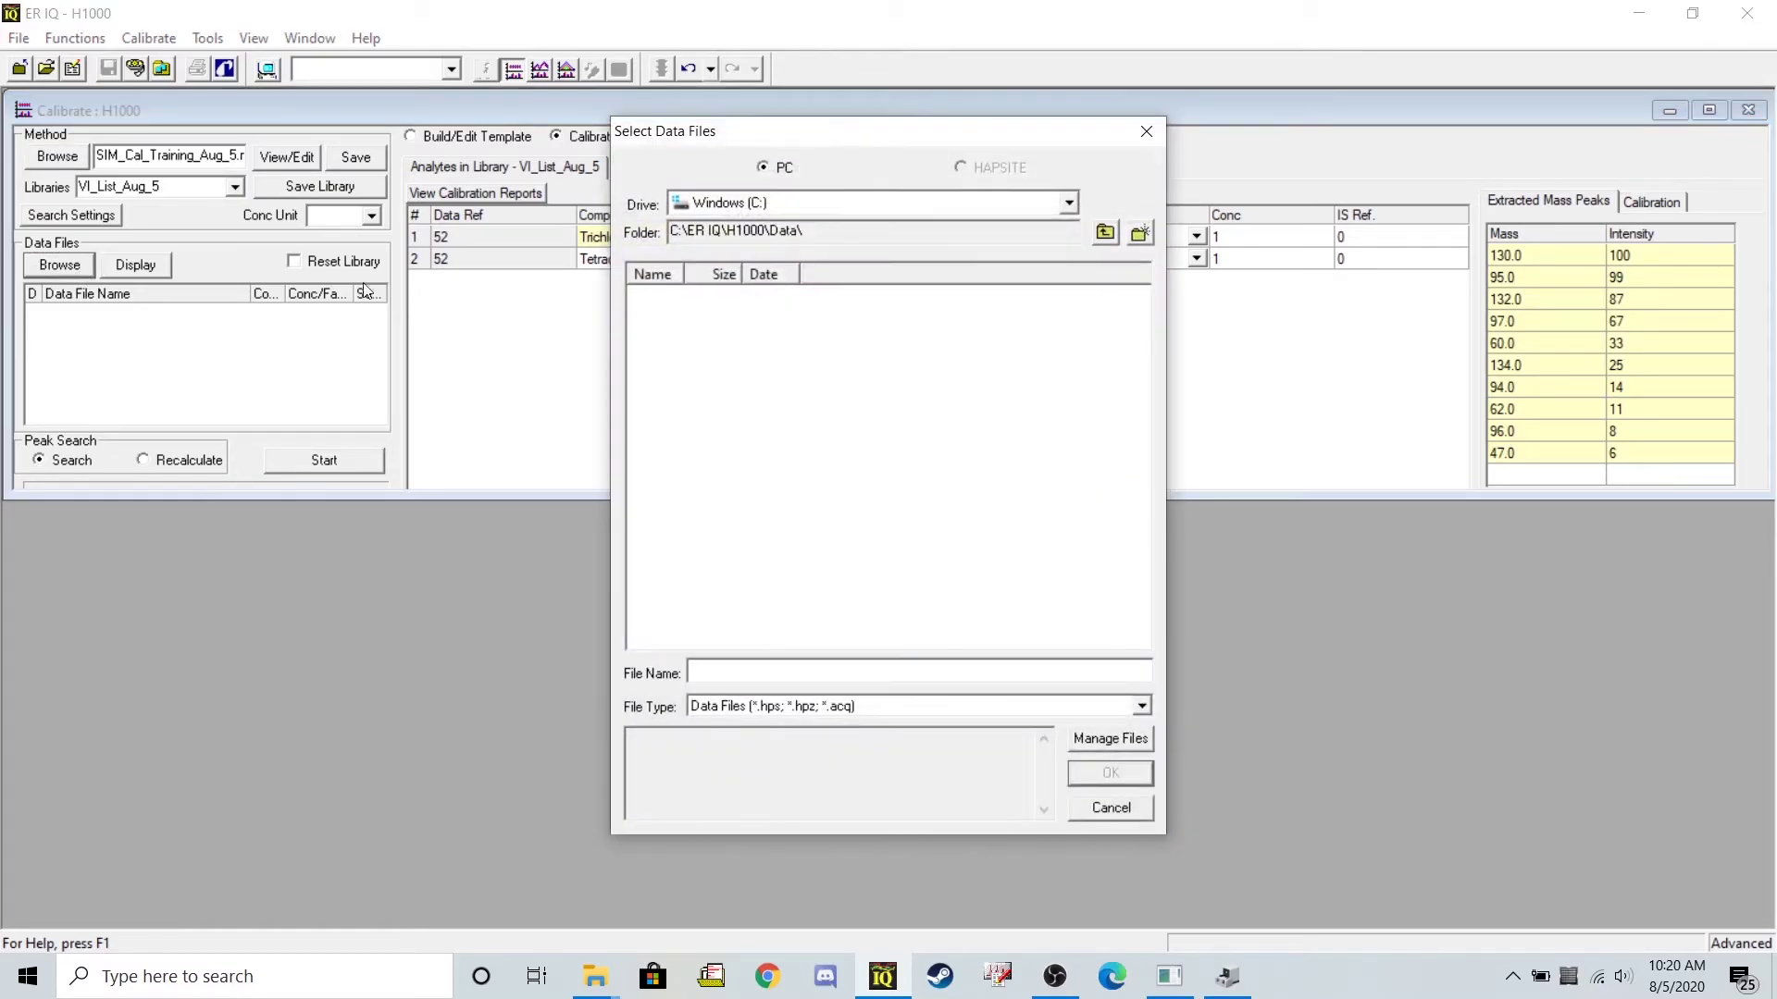
{"action": "left_click", "coordinate": [1104, 233]}
{"action": "left_click", "coordinate": [1104, 232]}
{"action": "left_click", "coordinate": [1104, 233]}
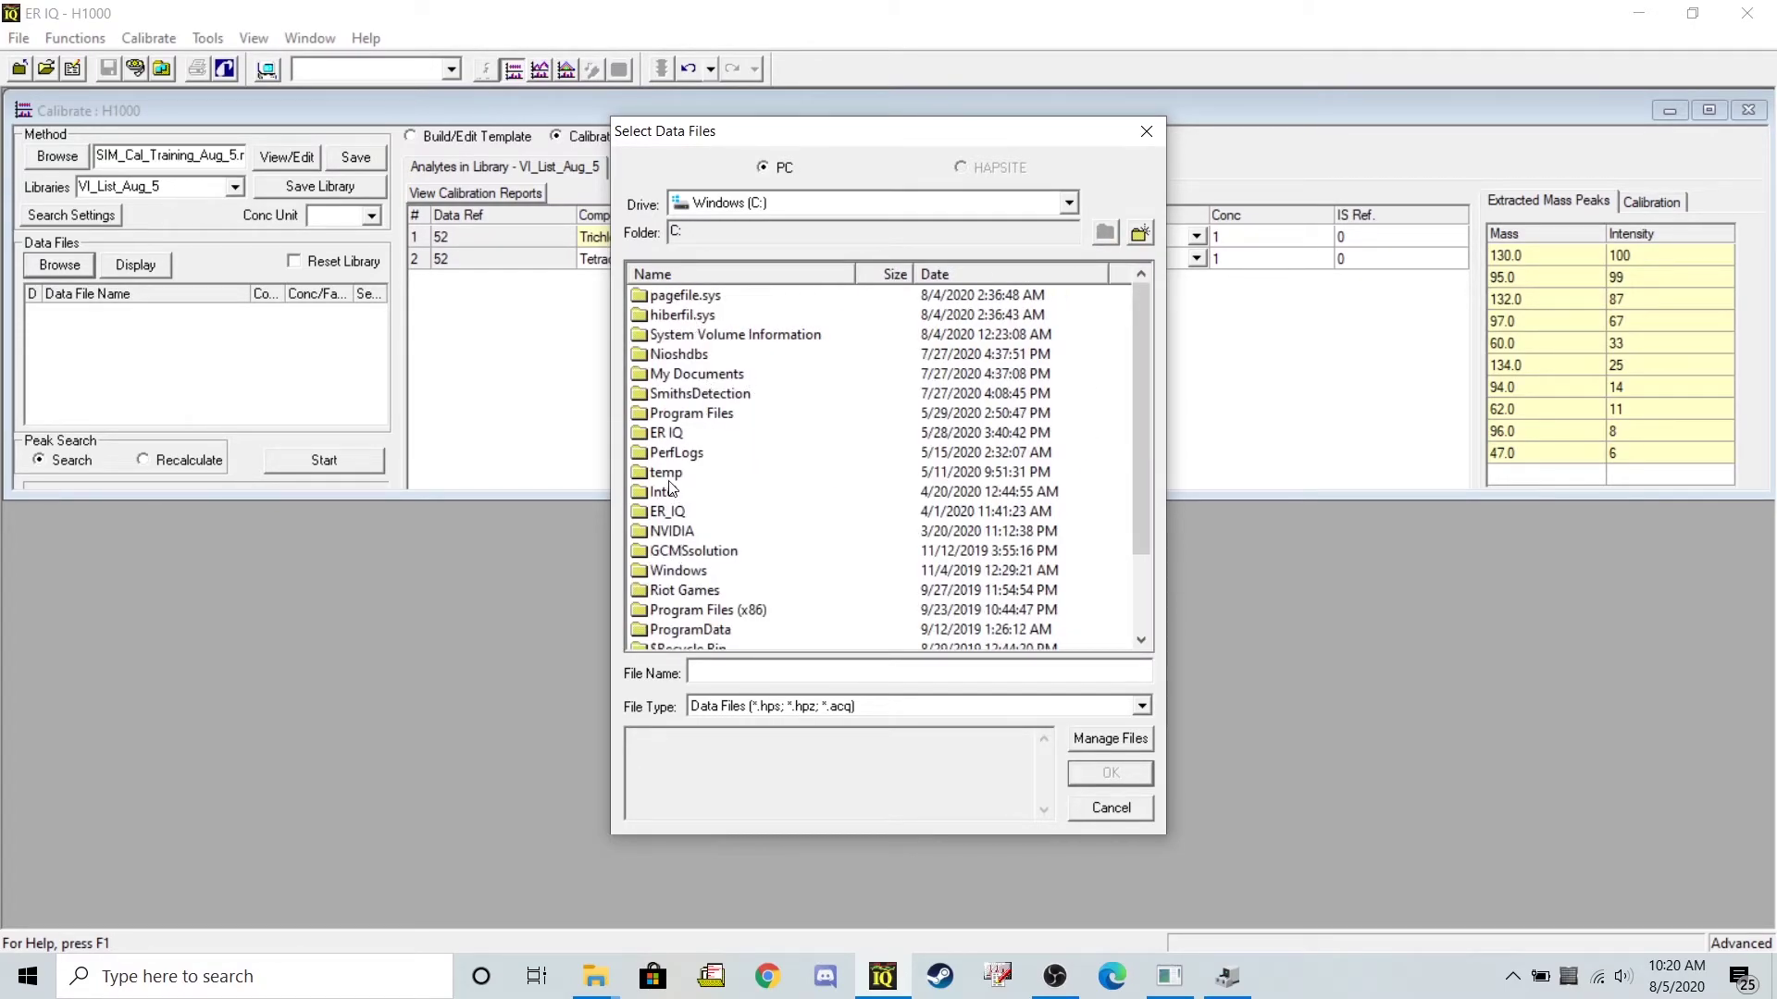
{"action": "scroll", "coordinate": [664, 421], "scroll_direction": "down", "scroll_amount": 2}
{"action": "double_click", "coordinate": [667, 613]}
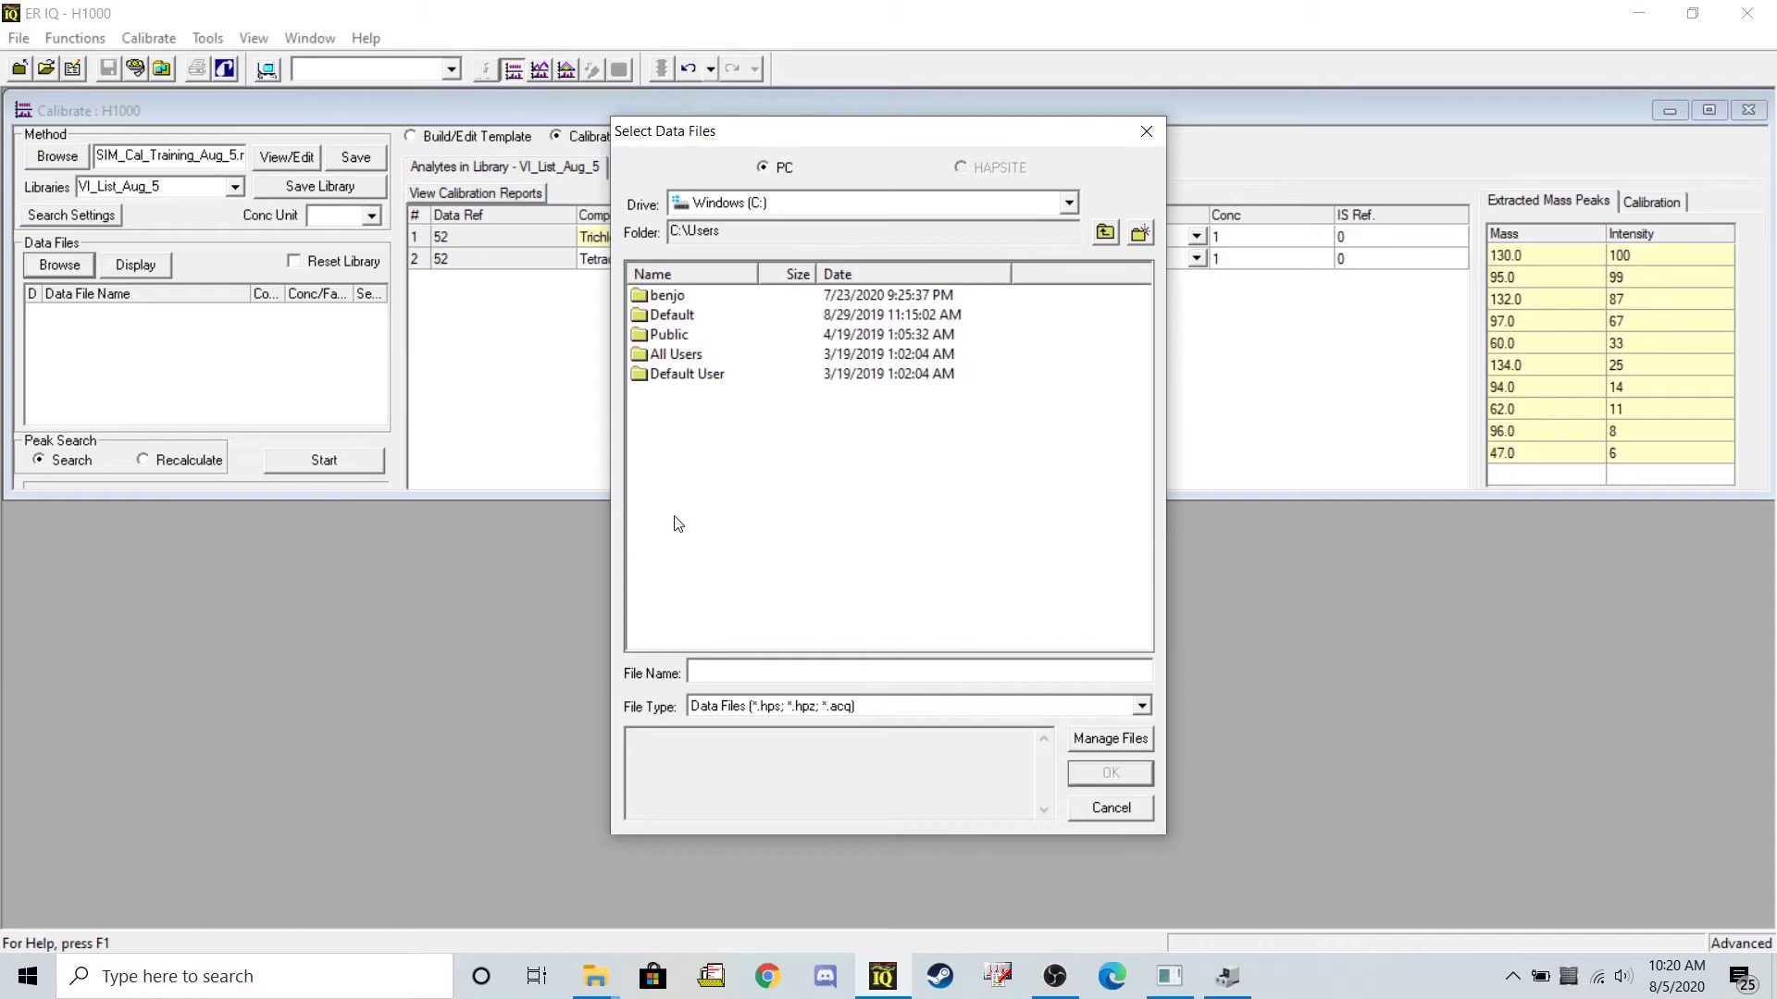
{"action": "double_click", "coordinate": [666, 295]}
{"action": "double_click", "coordinate": [670, 314]}
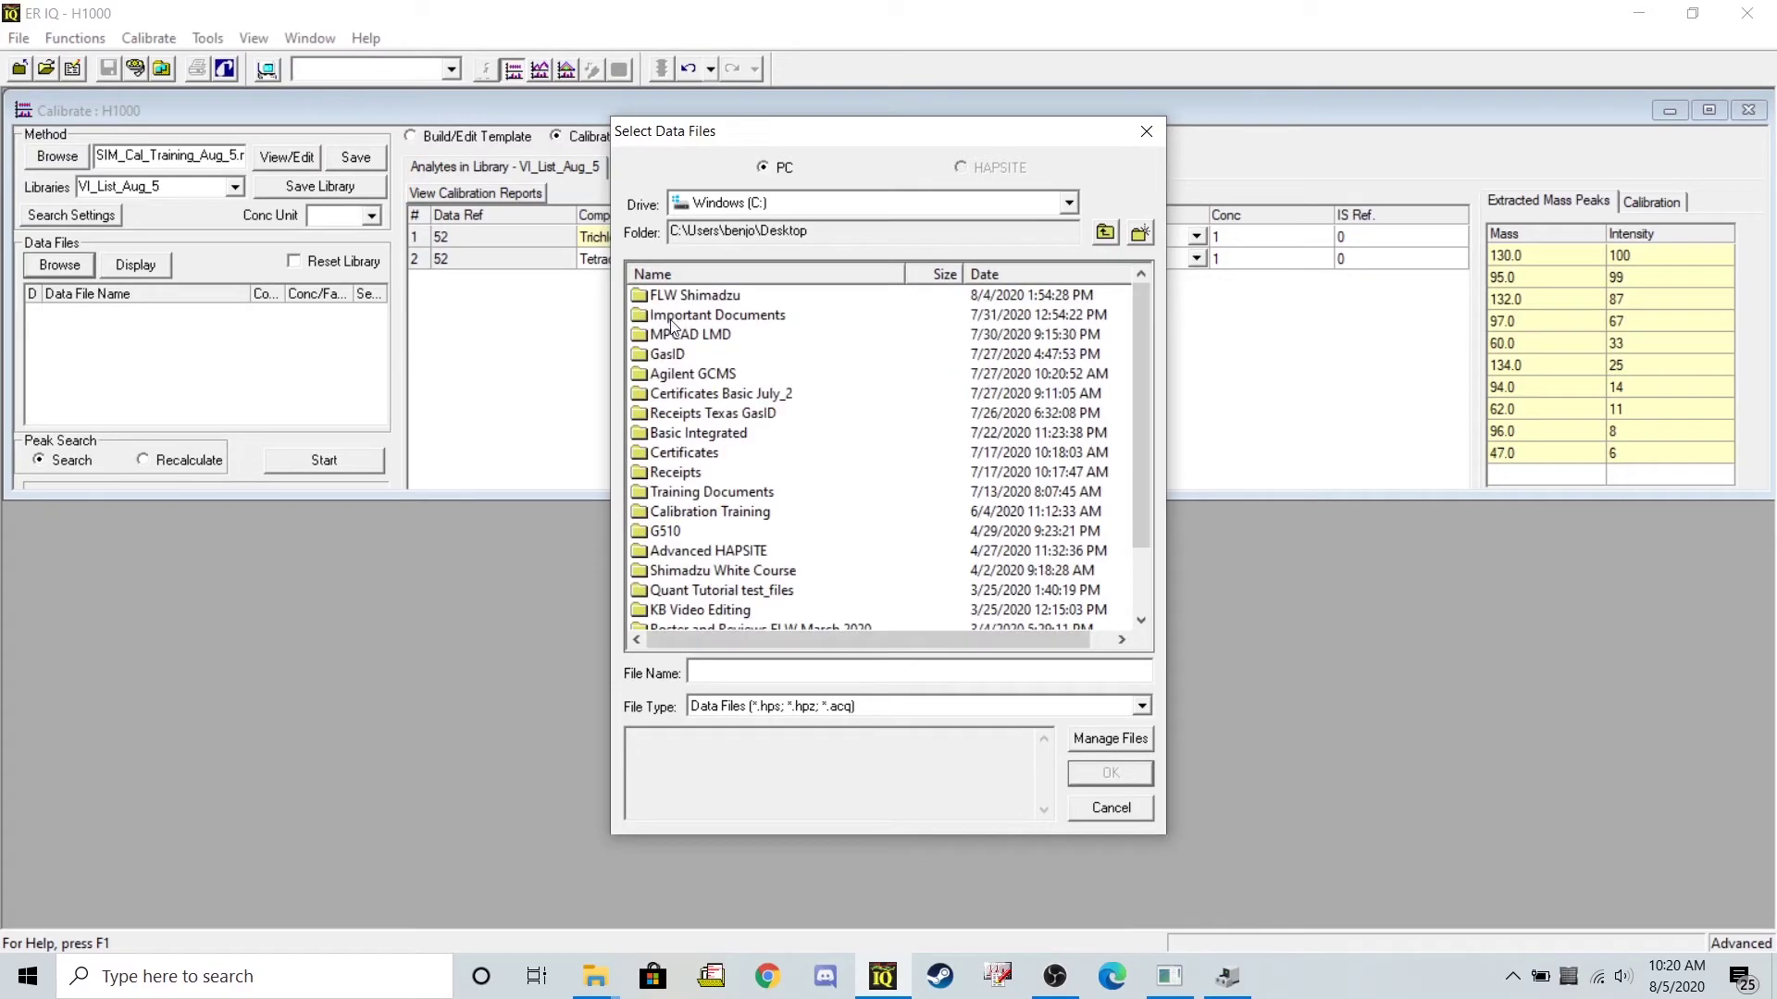
{"action": "left_click", "coordinate": [704, 515]}
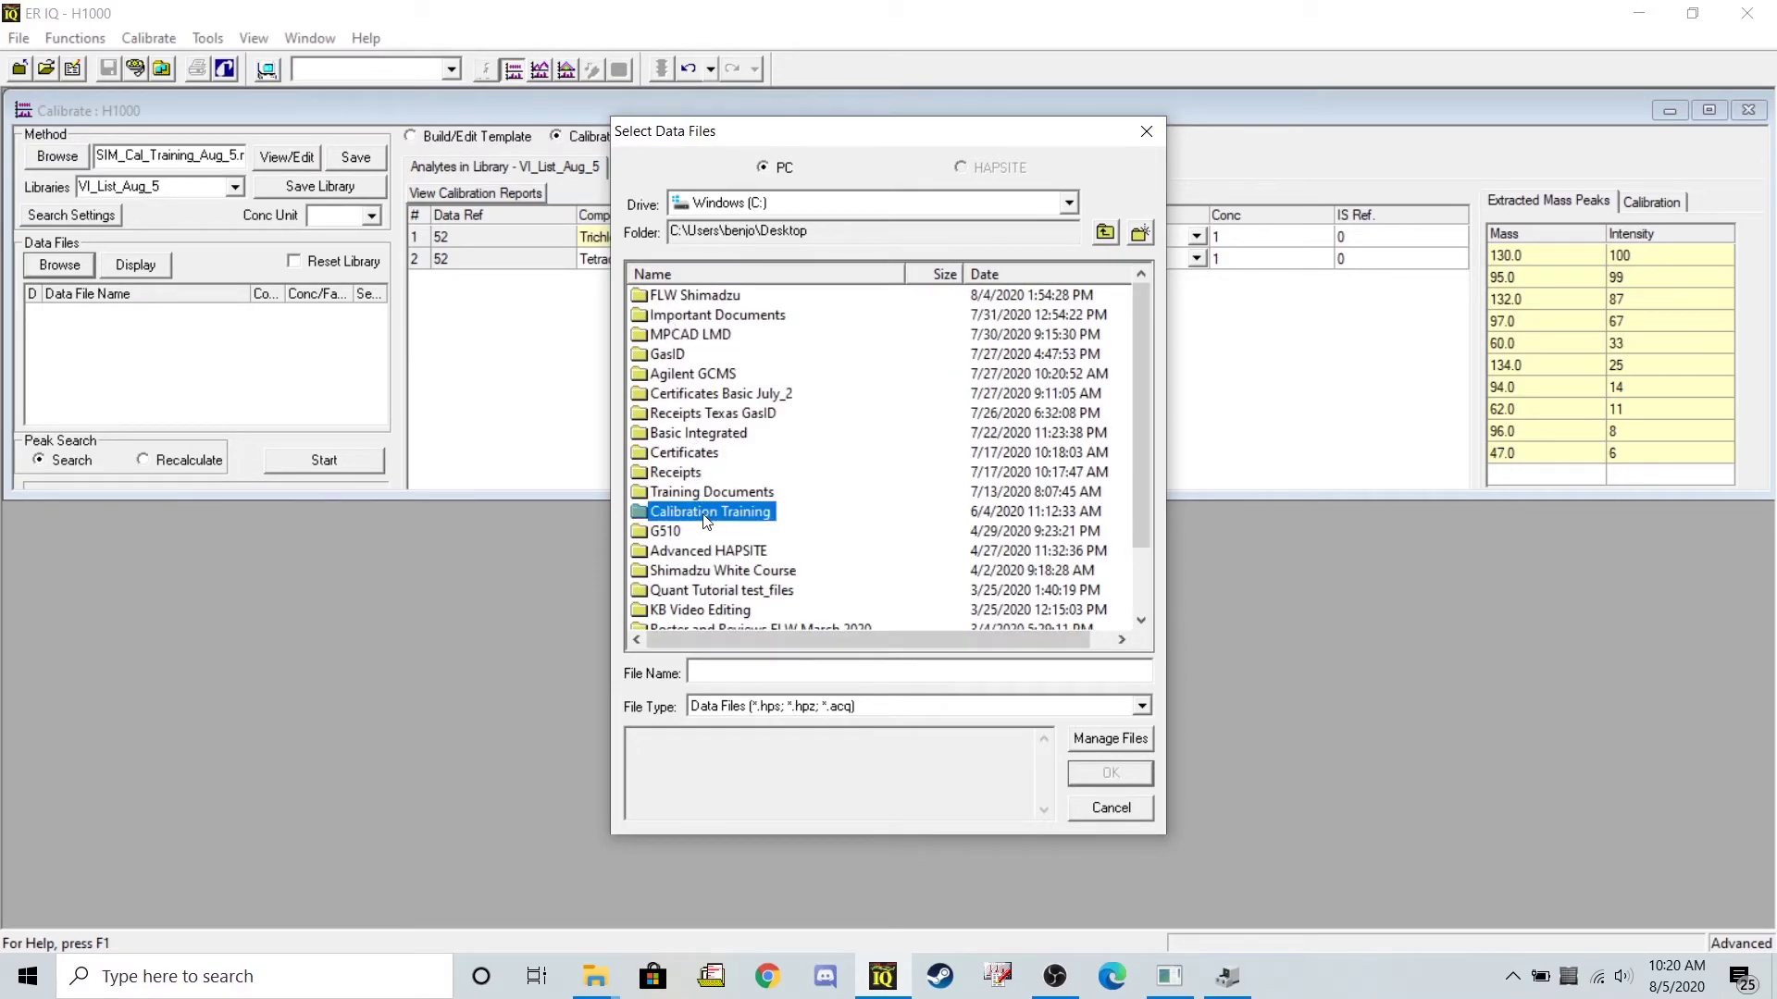
{"action": "double_click", "coordinate": [704, 514]}
{"action": "double_click", "coordinate": [698, 294]}
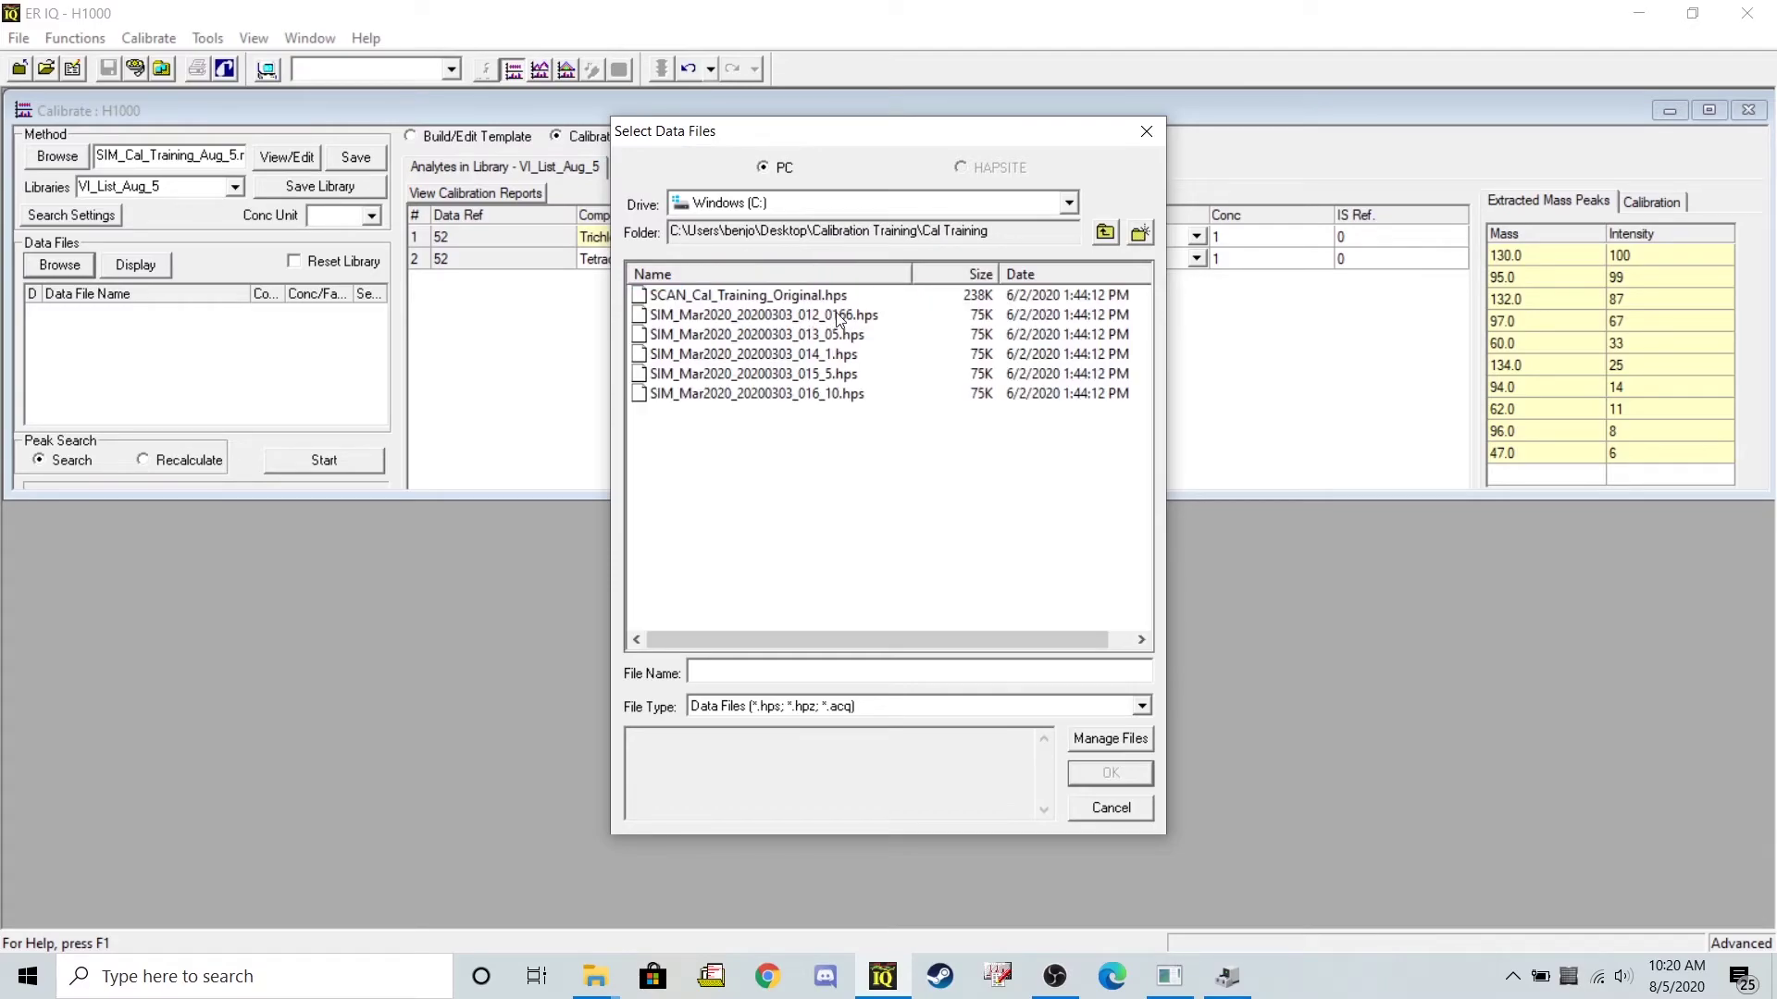
- Load the five SIM_Mar2020 files 012 through 016, keeping the current method
{"action": "left_click", "coordinate": [837, 318]}
{"action": "left_click", "coordinate": [815, 337]}
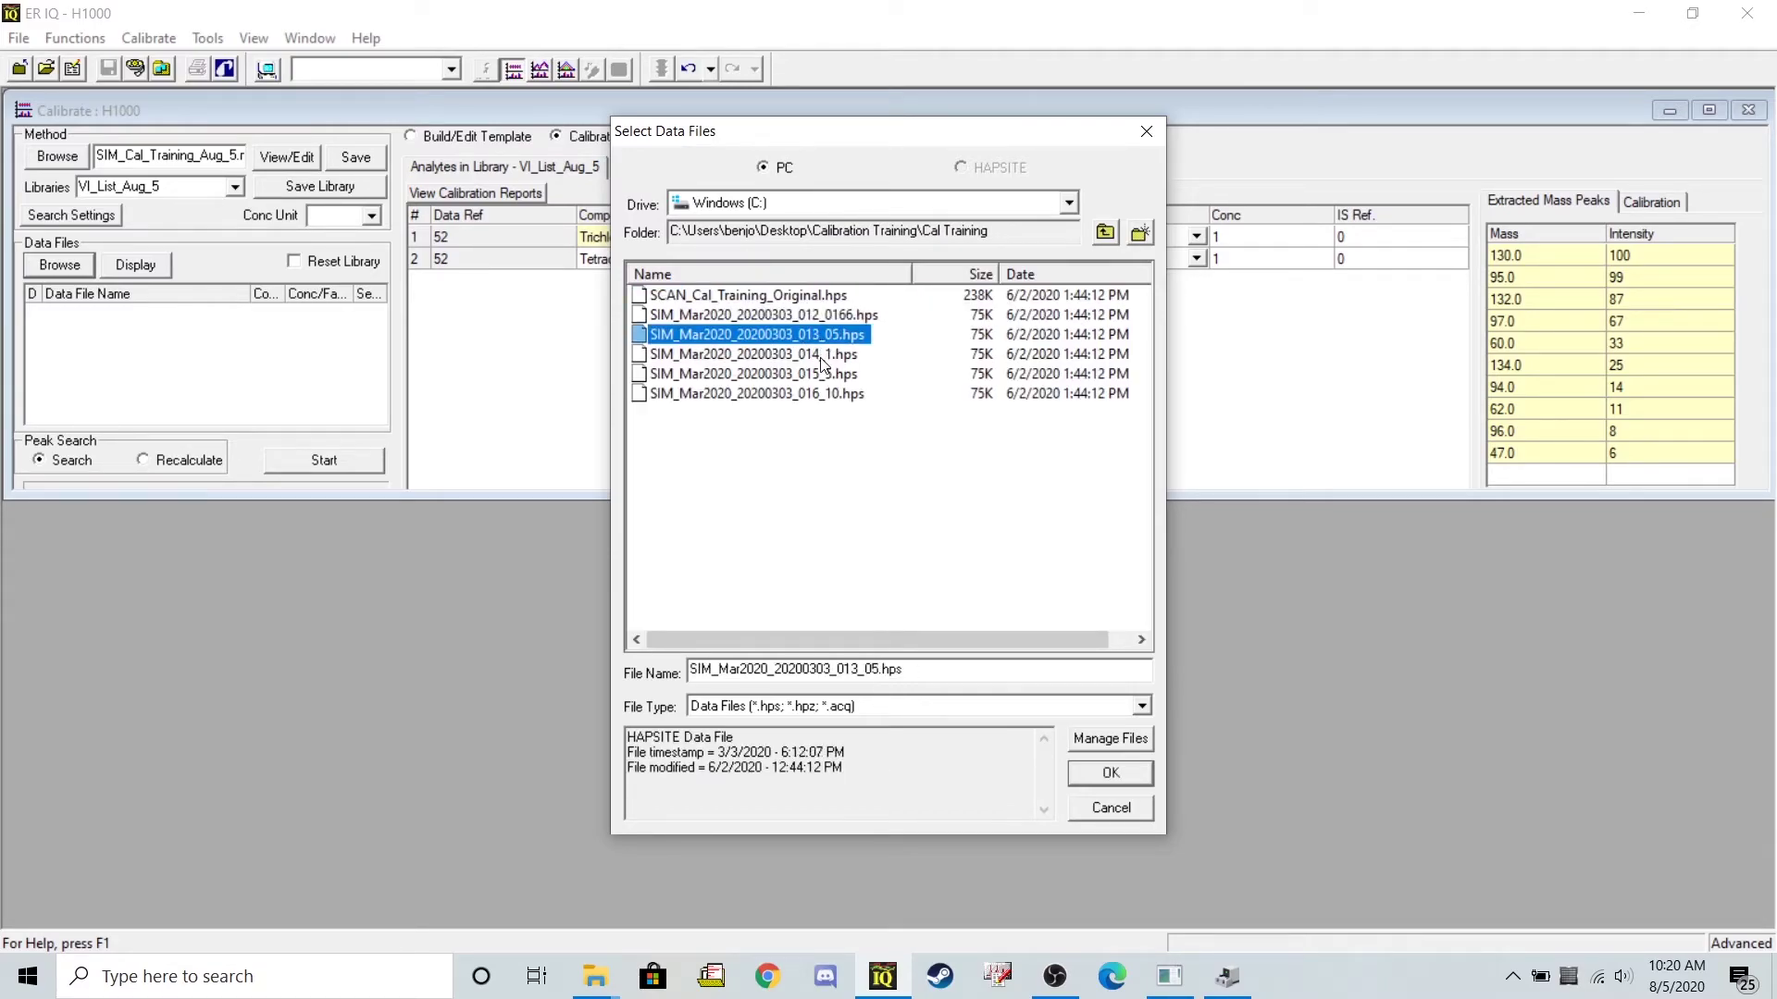
{"action": "left_click", "coordinate": [821, 360]}
{"action": "left_click", "coordinate": [820, 371]}
{"action": "left_click", "coordinate": [830, 397]}
{"action": "left_click", "coordinate": [842, 318]}
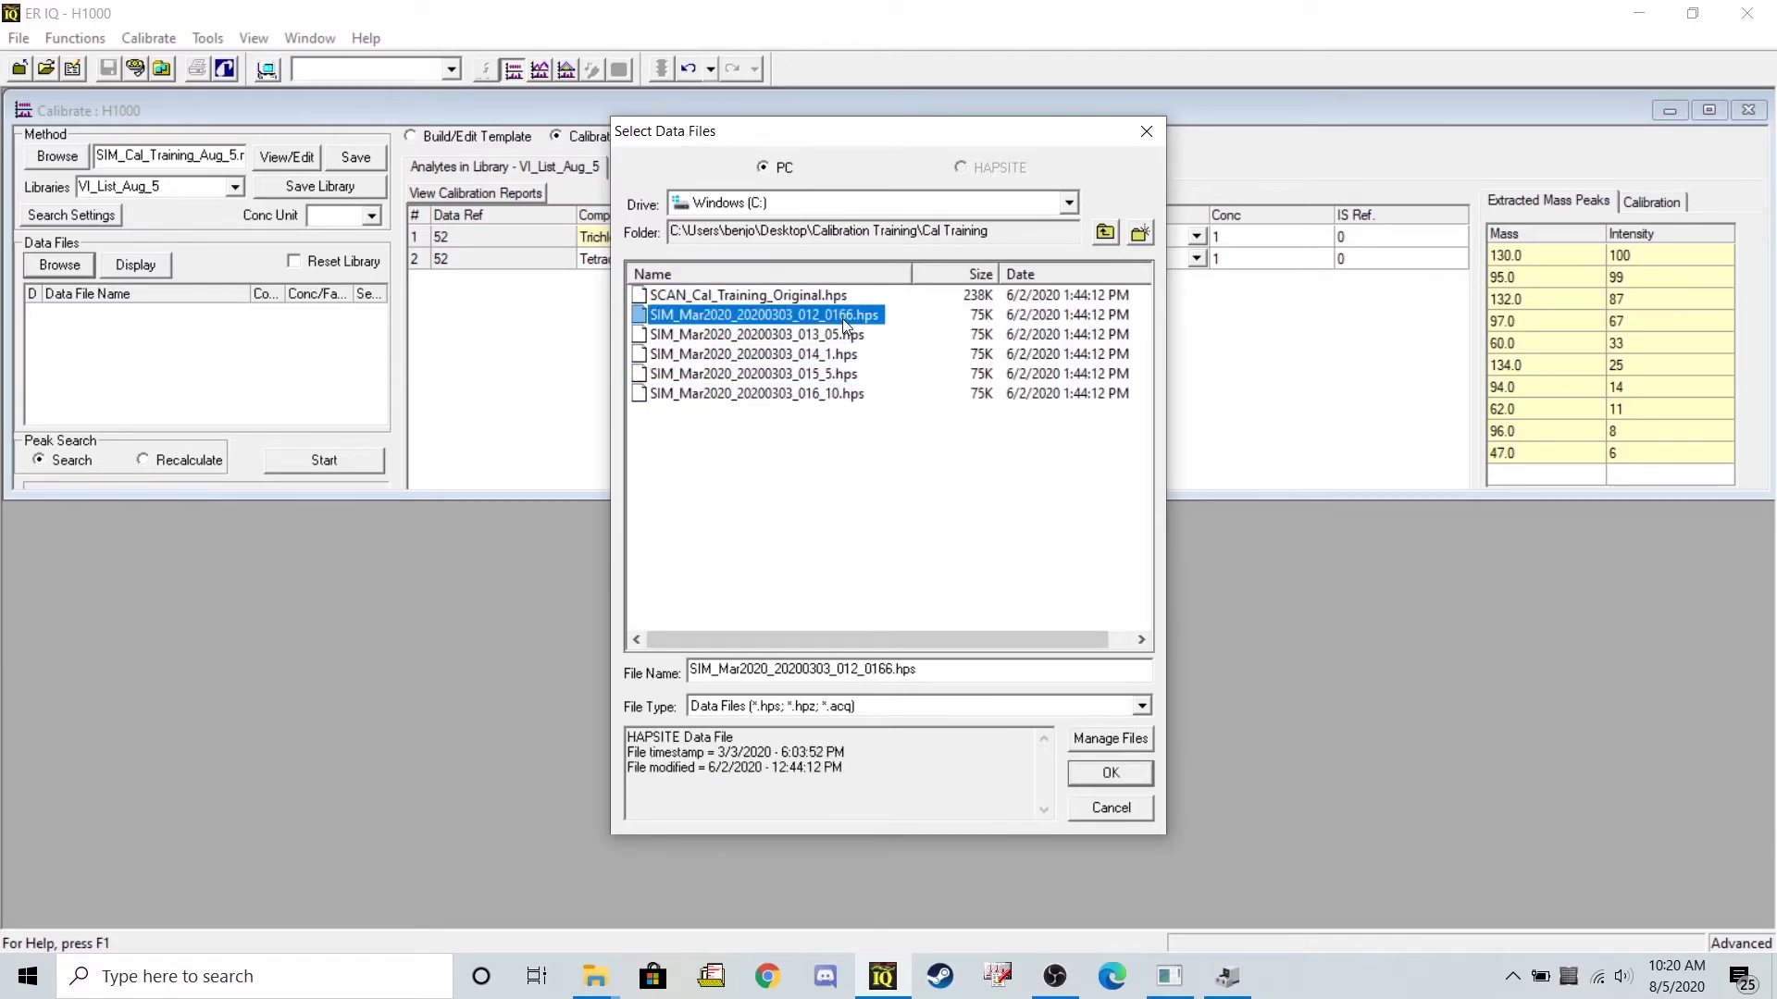
{"action": "key", "text": "shift+Down"}
{"action": "key", "text": "shift+Down"}
{"action": "key", "text": "shift+Down"}
{"action": "key", "text": "shift+Down"}
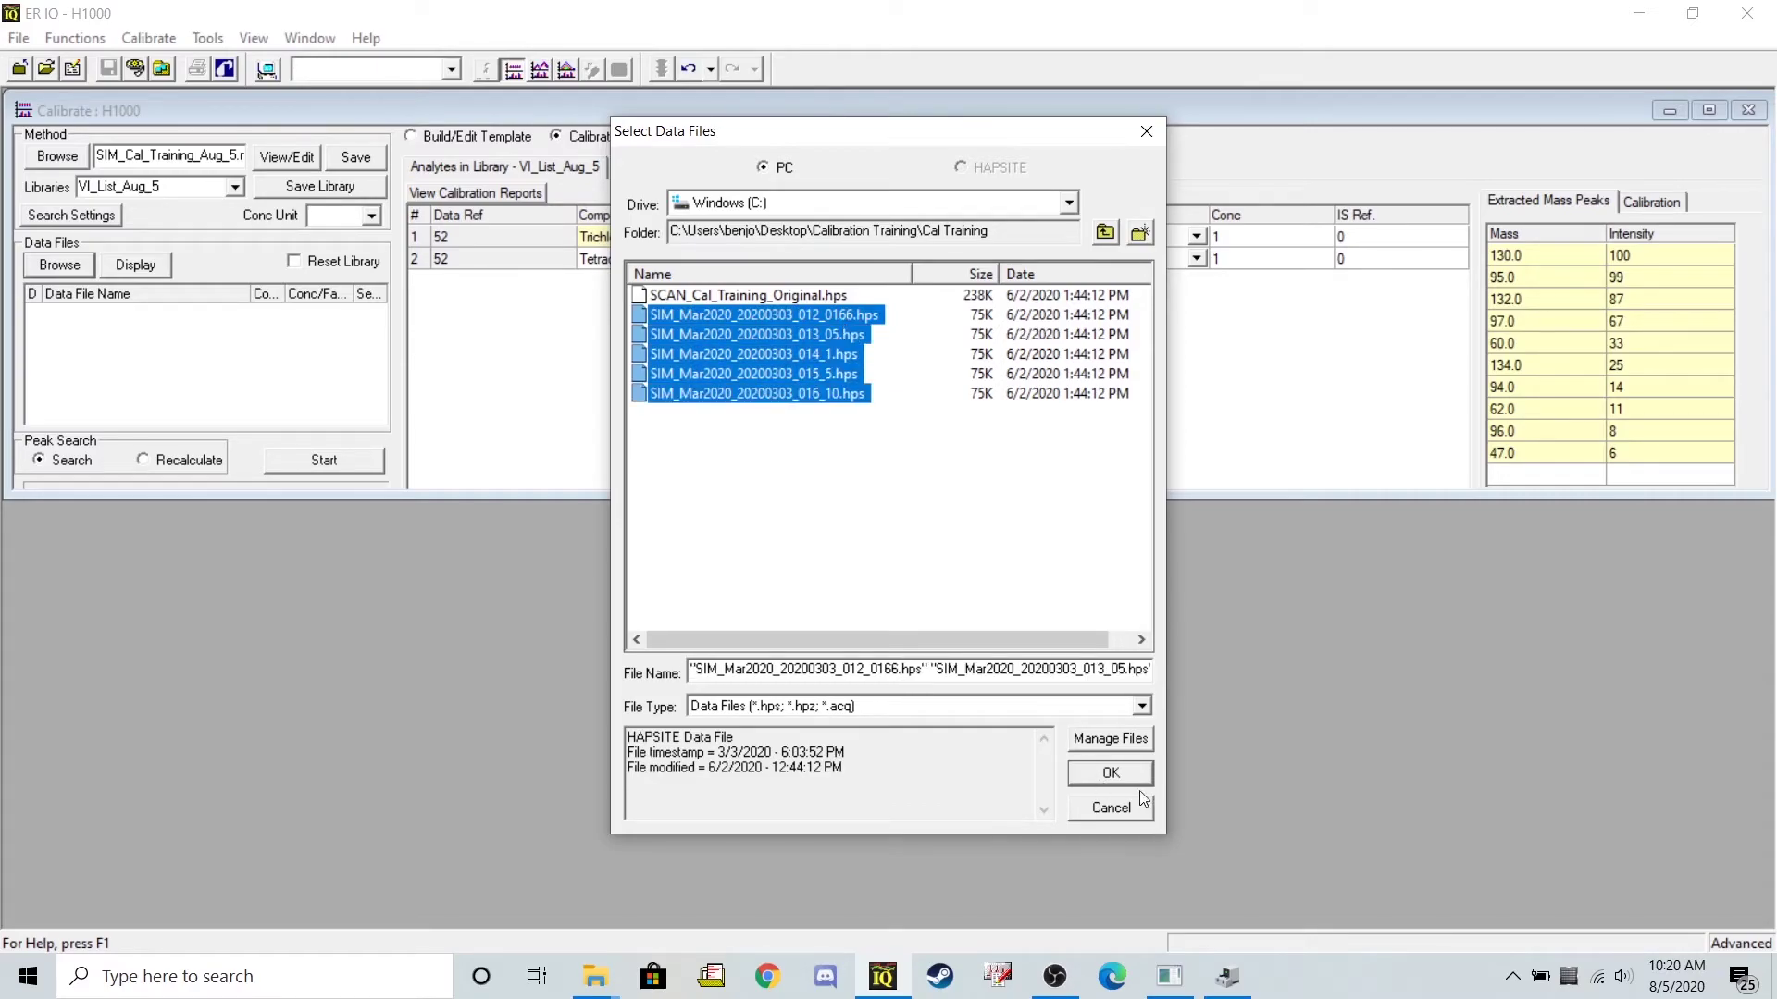
{"action": "left_click", "coordinate": [1130, 768]}
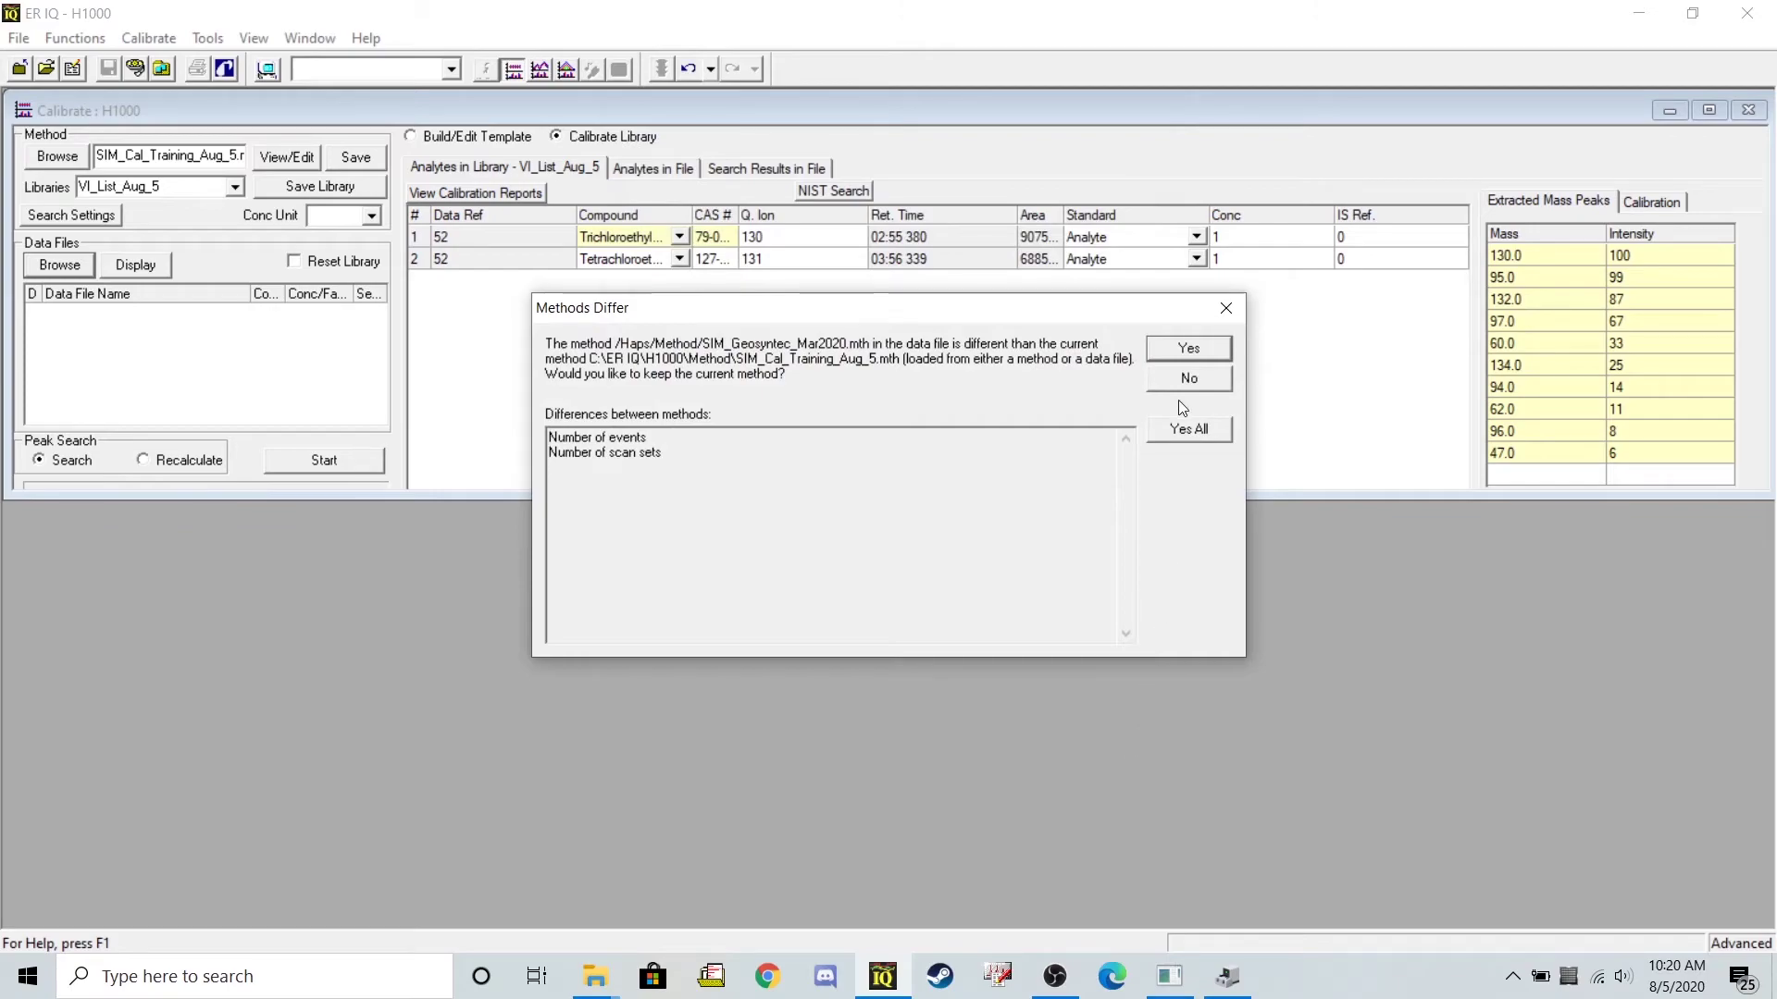
{"action": "left_click", "coordinate": [1188, 430]}
{"action": "left_click", "coordinate": [1170, 351]}
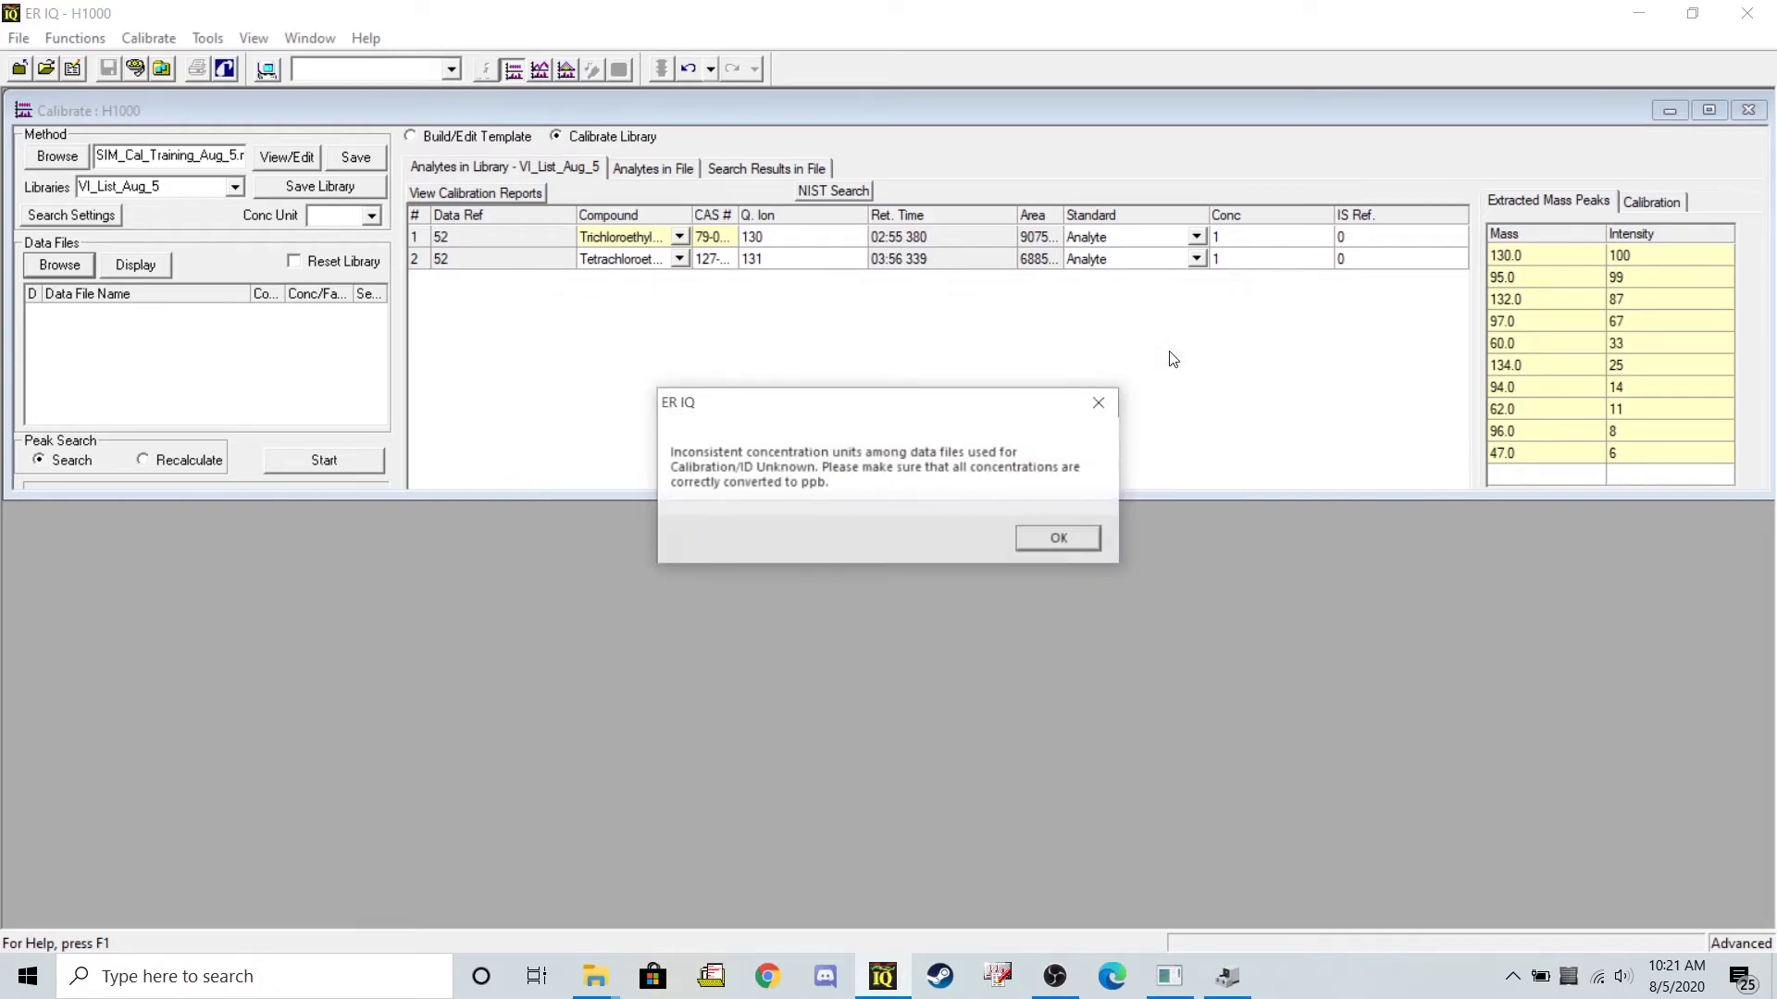
{"action": "left_click", "coordinate": [1097, 538]}
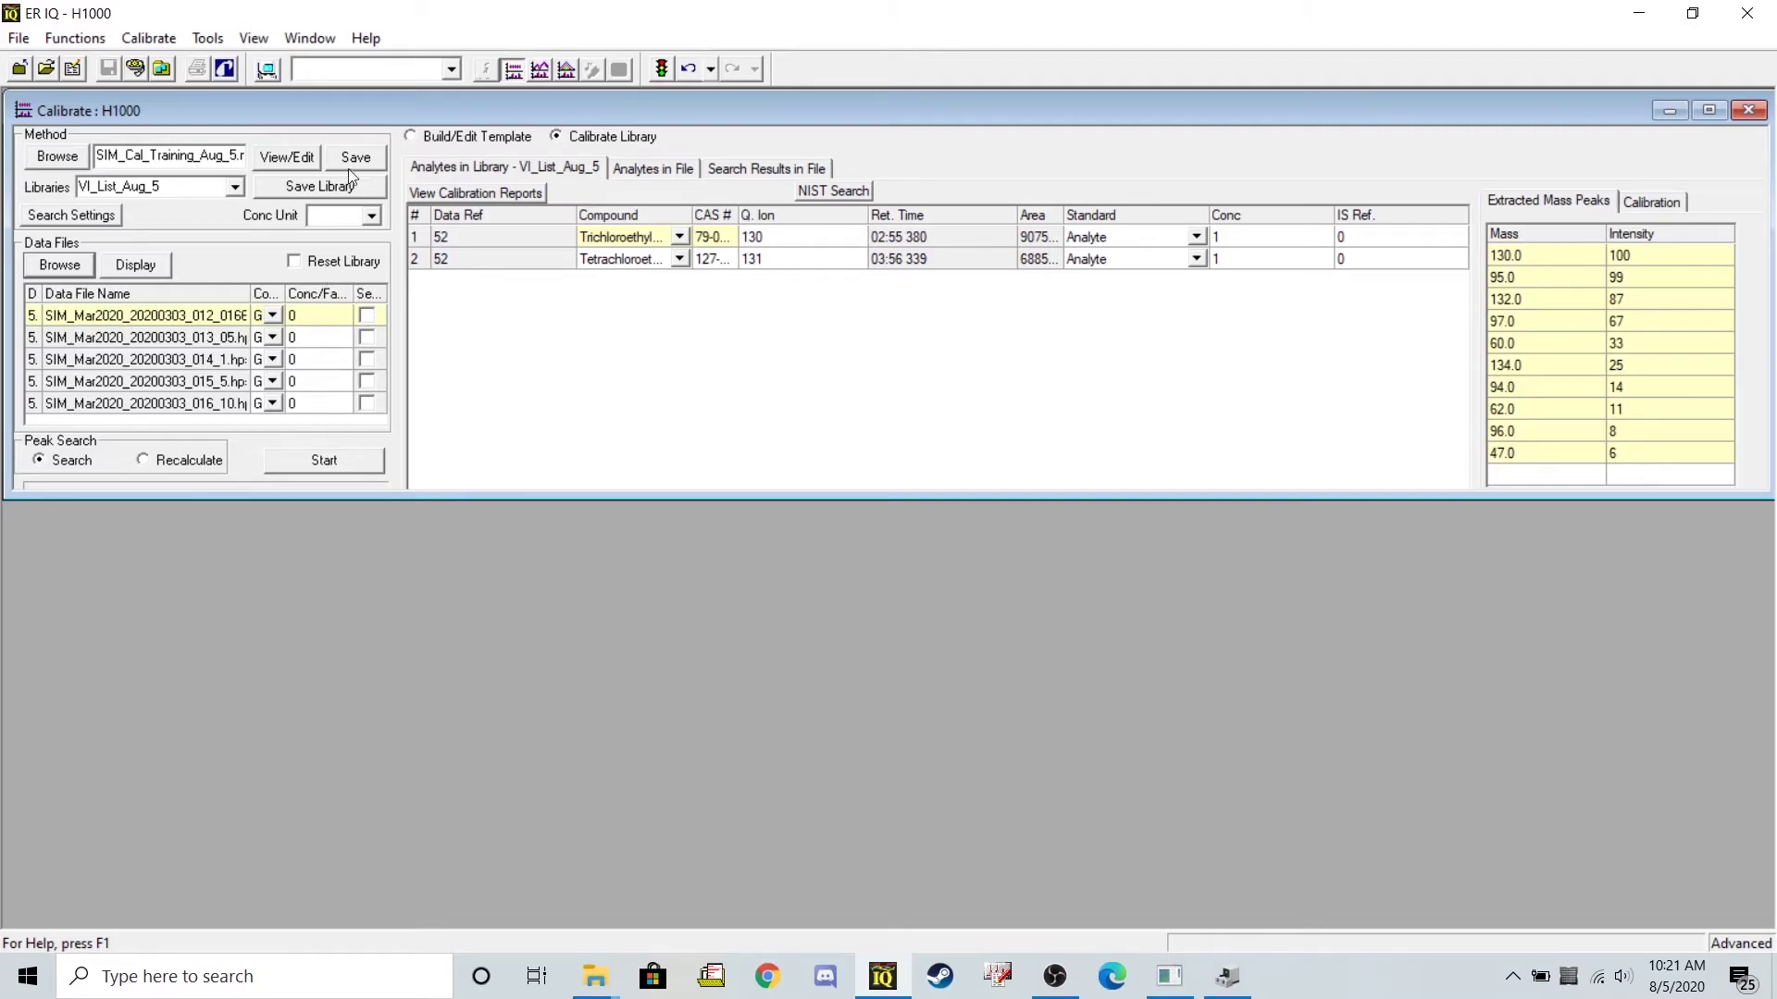
- Set the concentration unit to ppb and enter 0.166, 0.5, 1, 5 and 10 for the five files
{"action": "left_click", "coordinate": [370, 217]}
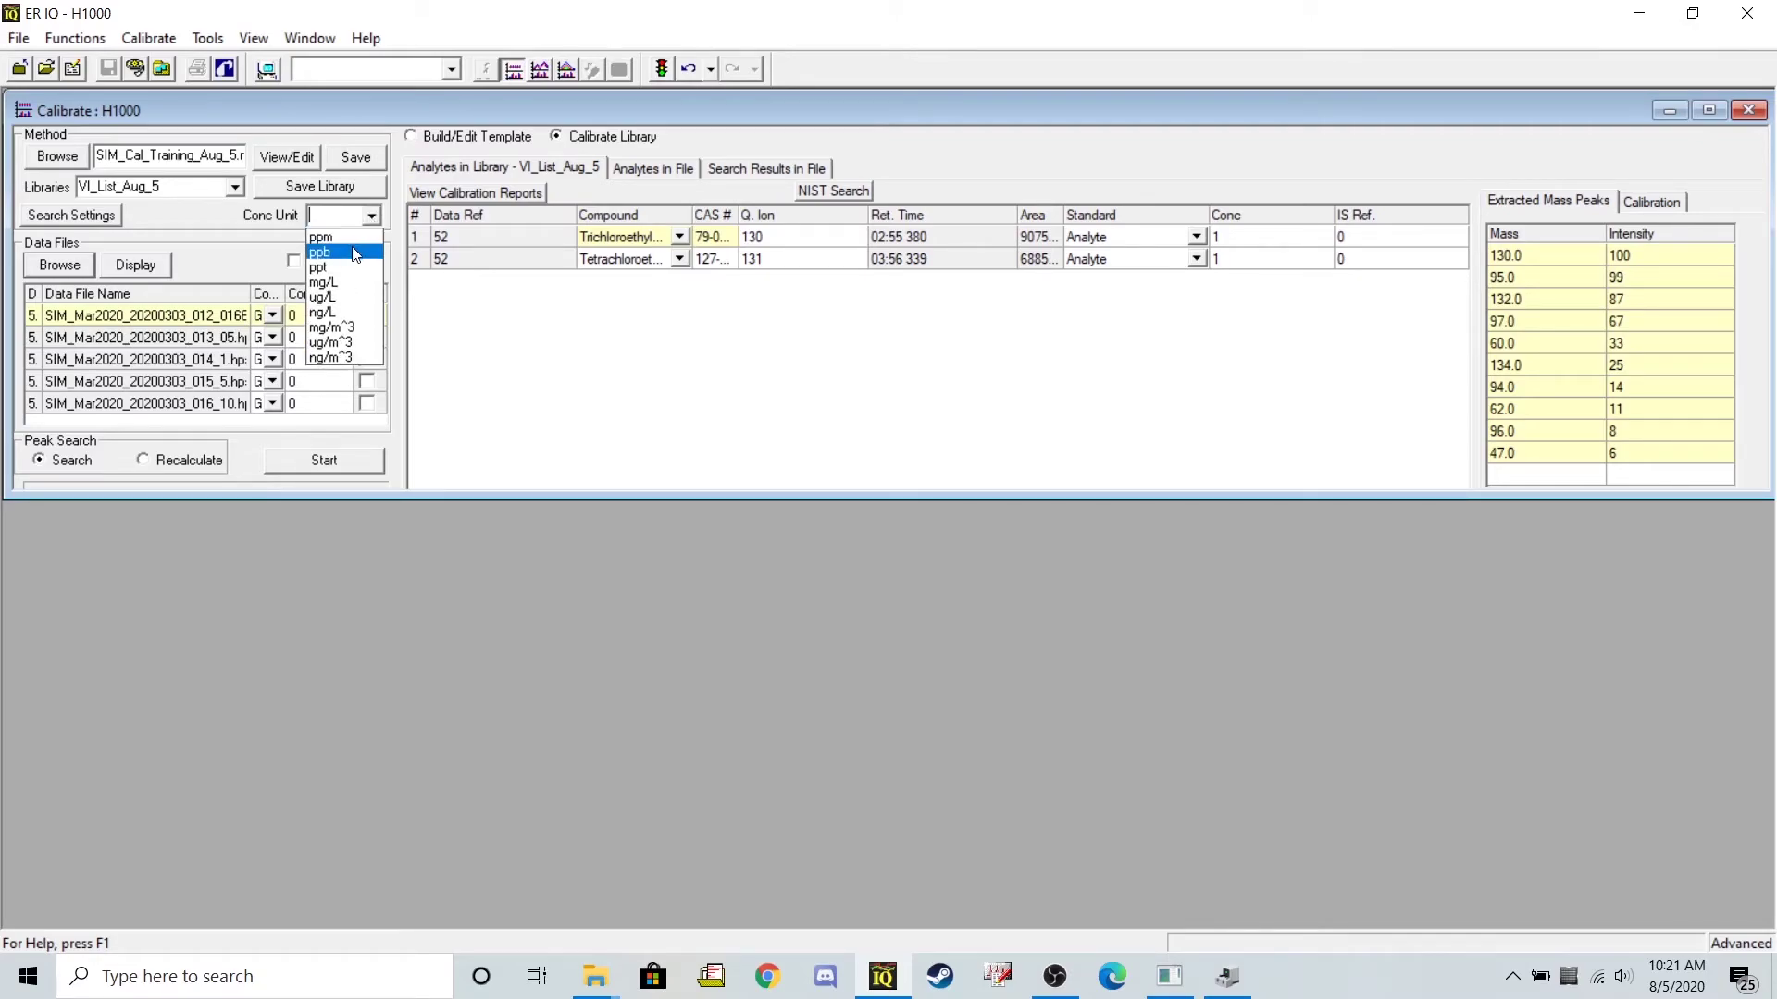
{"action": "left_click", "coordinate": [356, 254]}
{"action": "left_click", "coordinate": [338, 316]}
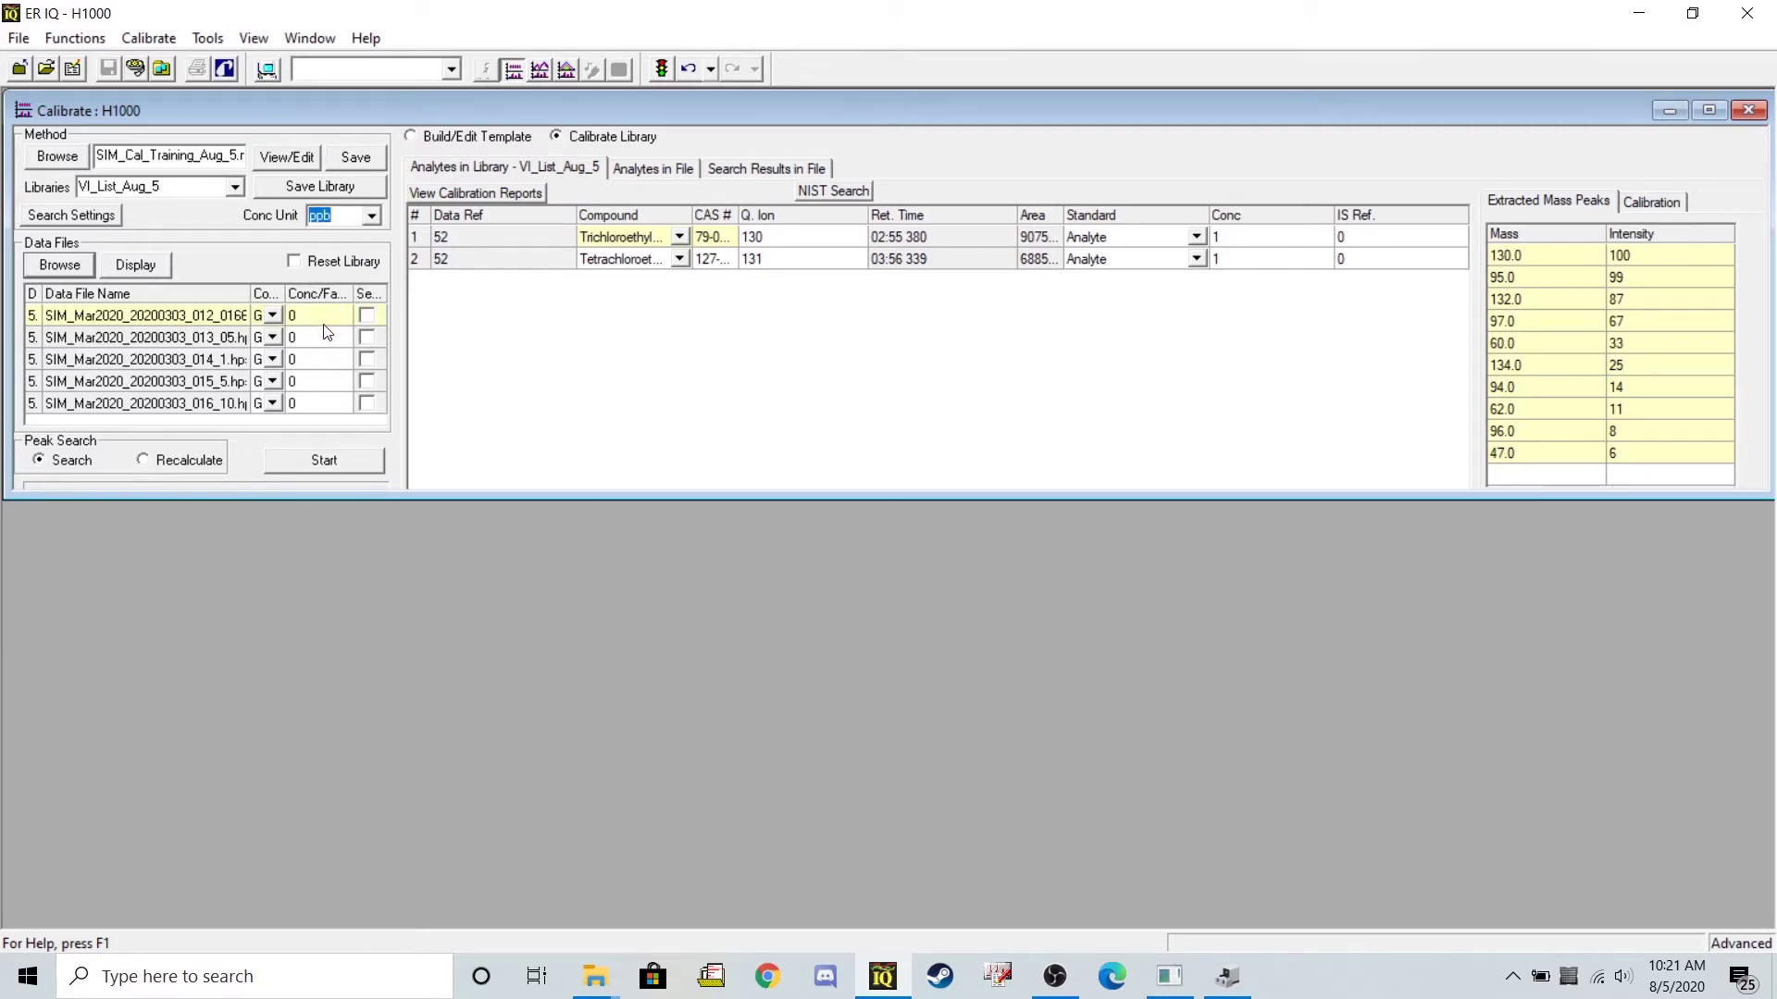
{"action": "left_click", "coordinate": [325, 319]}
{"action": "type", "text": ".166"}
{"action": "left_click", "coordinate": [333, 340]}
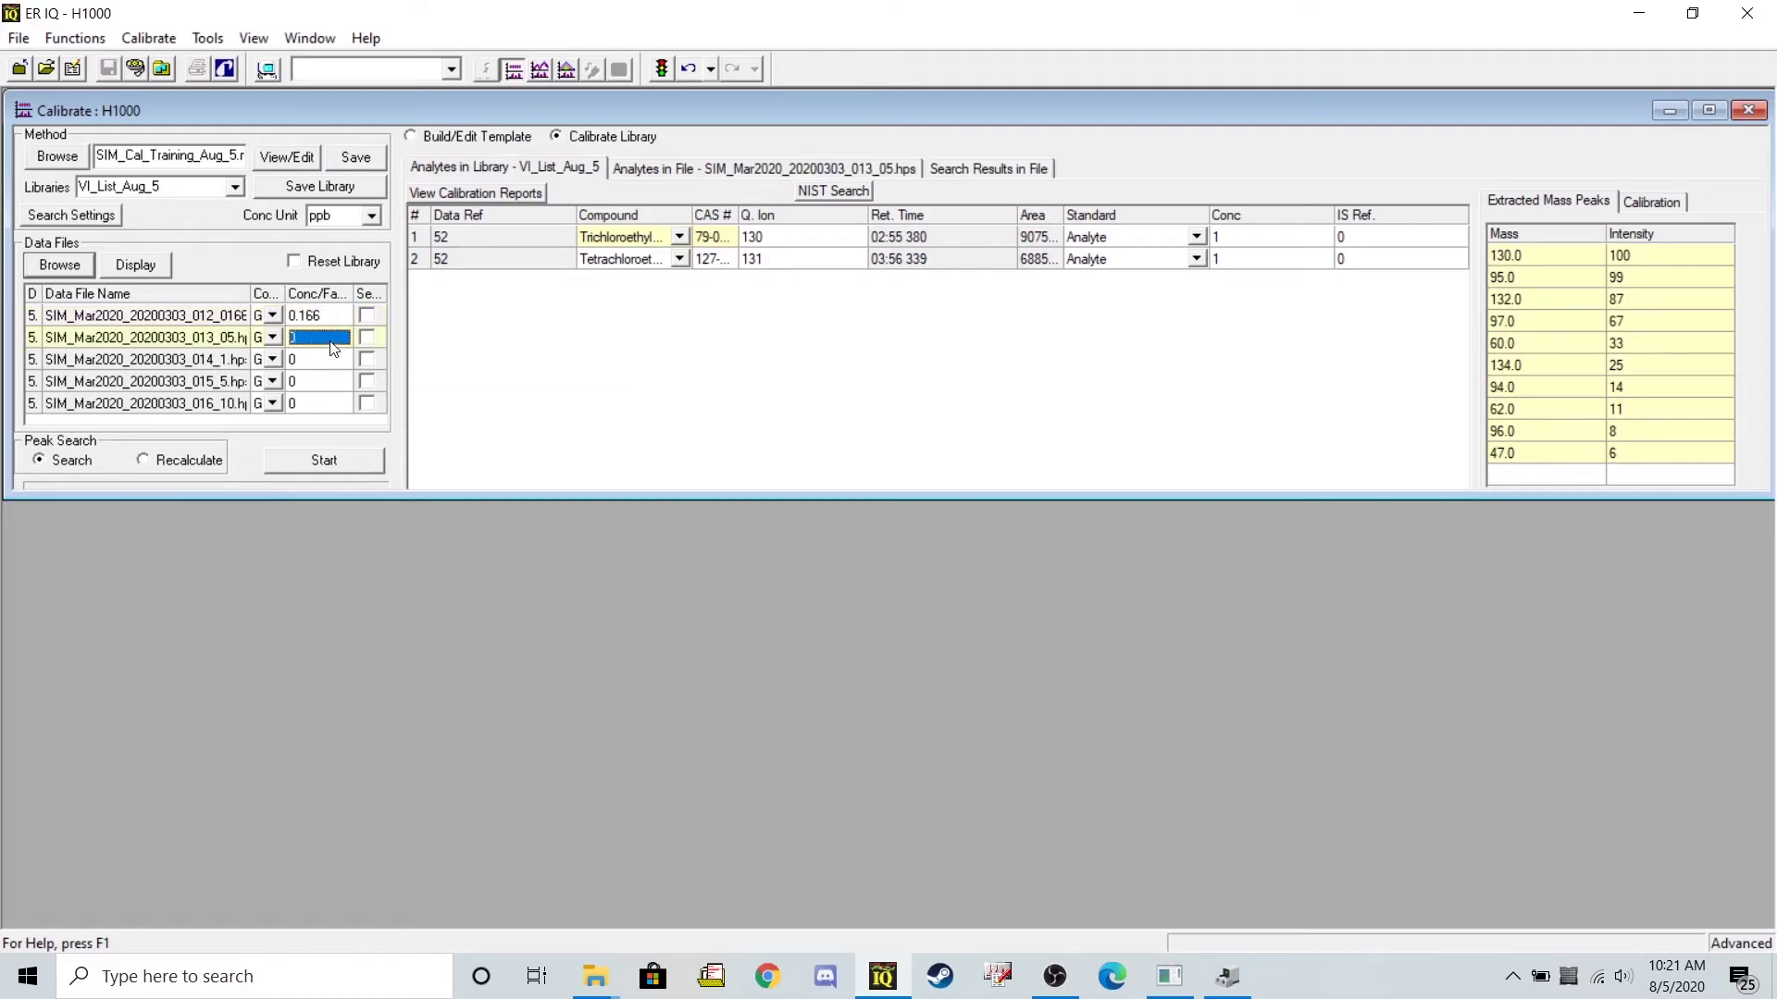
{"action": "type", "text": "0.5"}
{"action": "left_click", "coordinate": [333, 361]}
{"action": "type", "text": "1"}
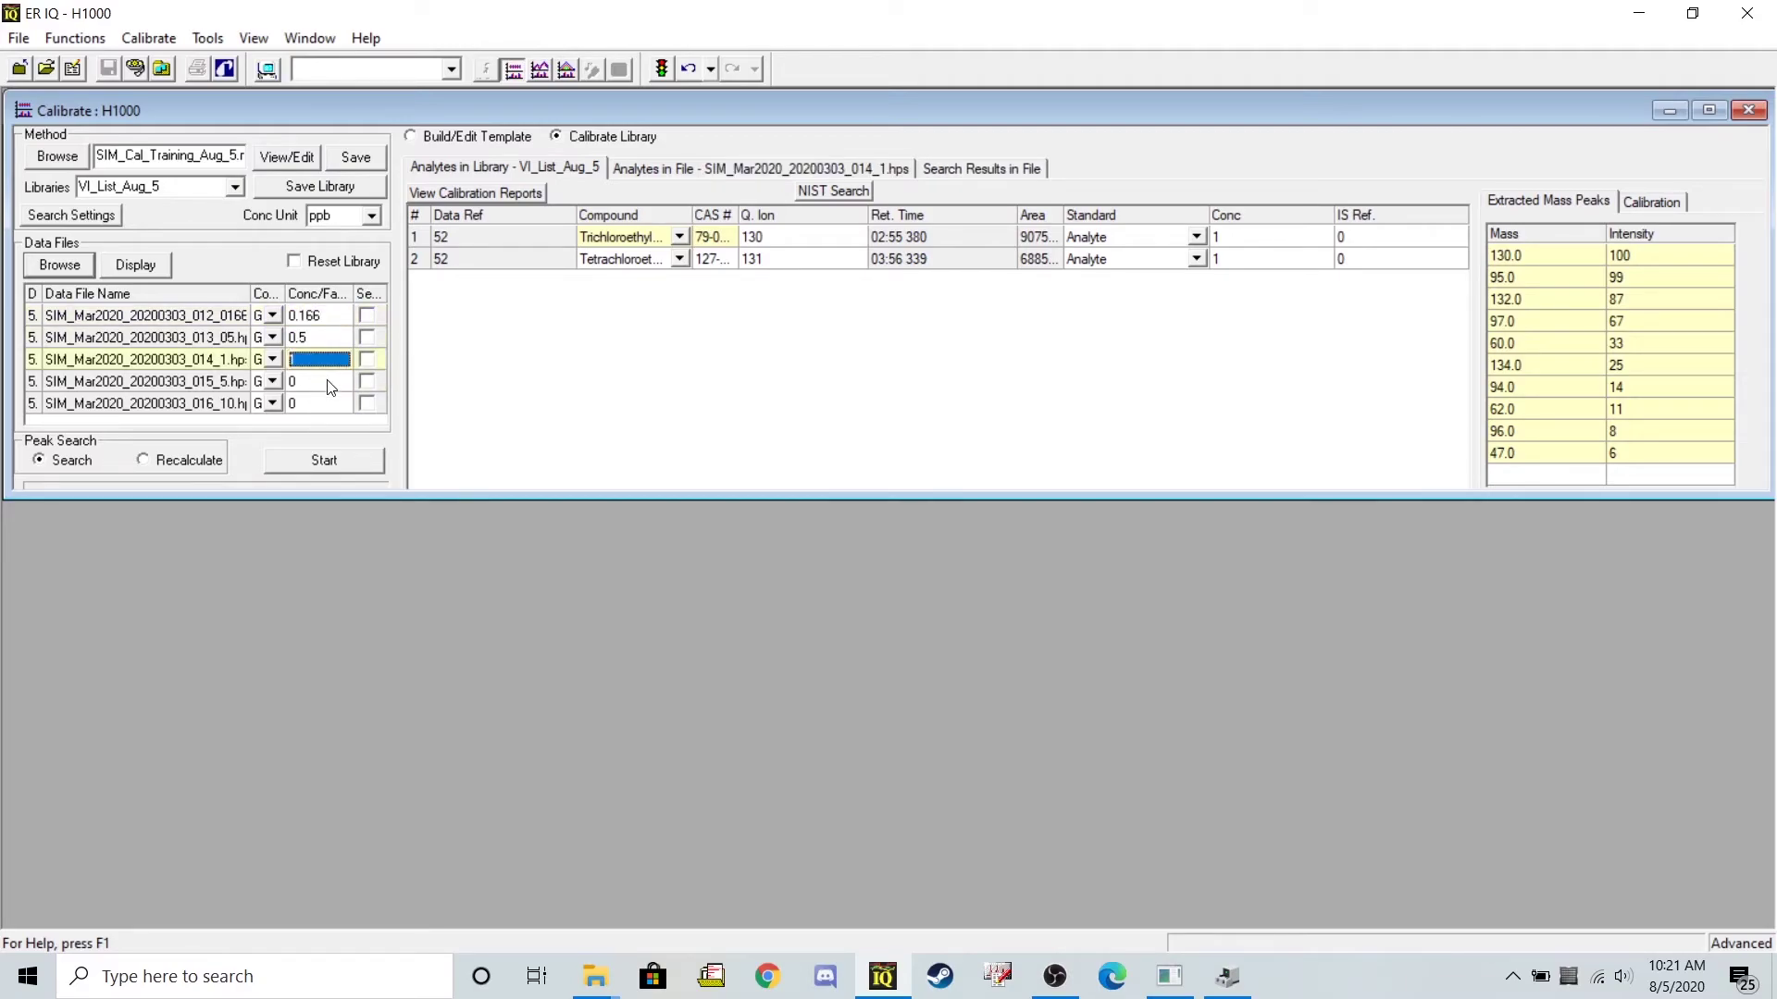
{"action": "left_click", "coordinate": [331, 384]}
{"action": "type", "text": "5"}
{"action": "left_click", "coordinate": [327, 404]}
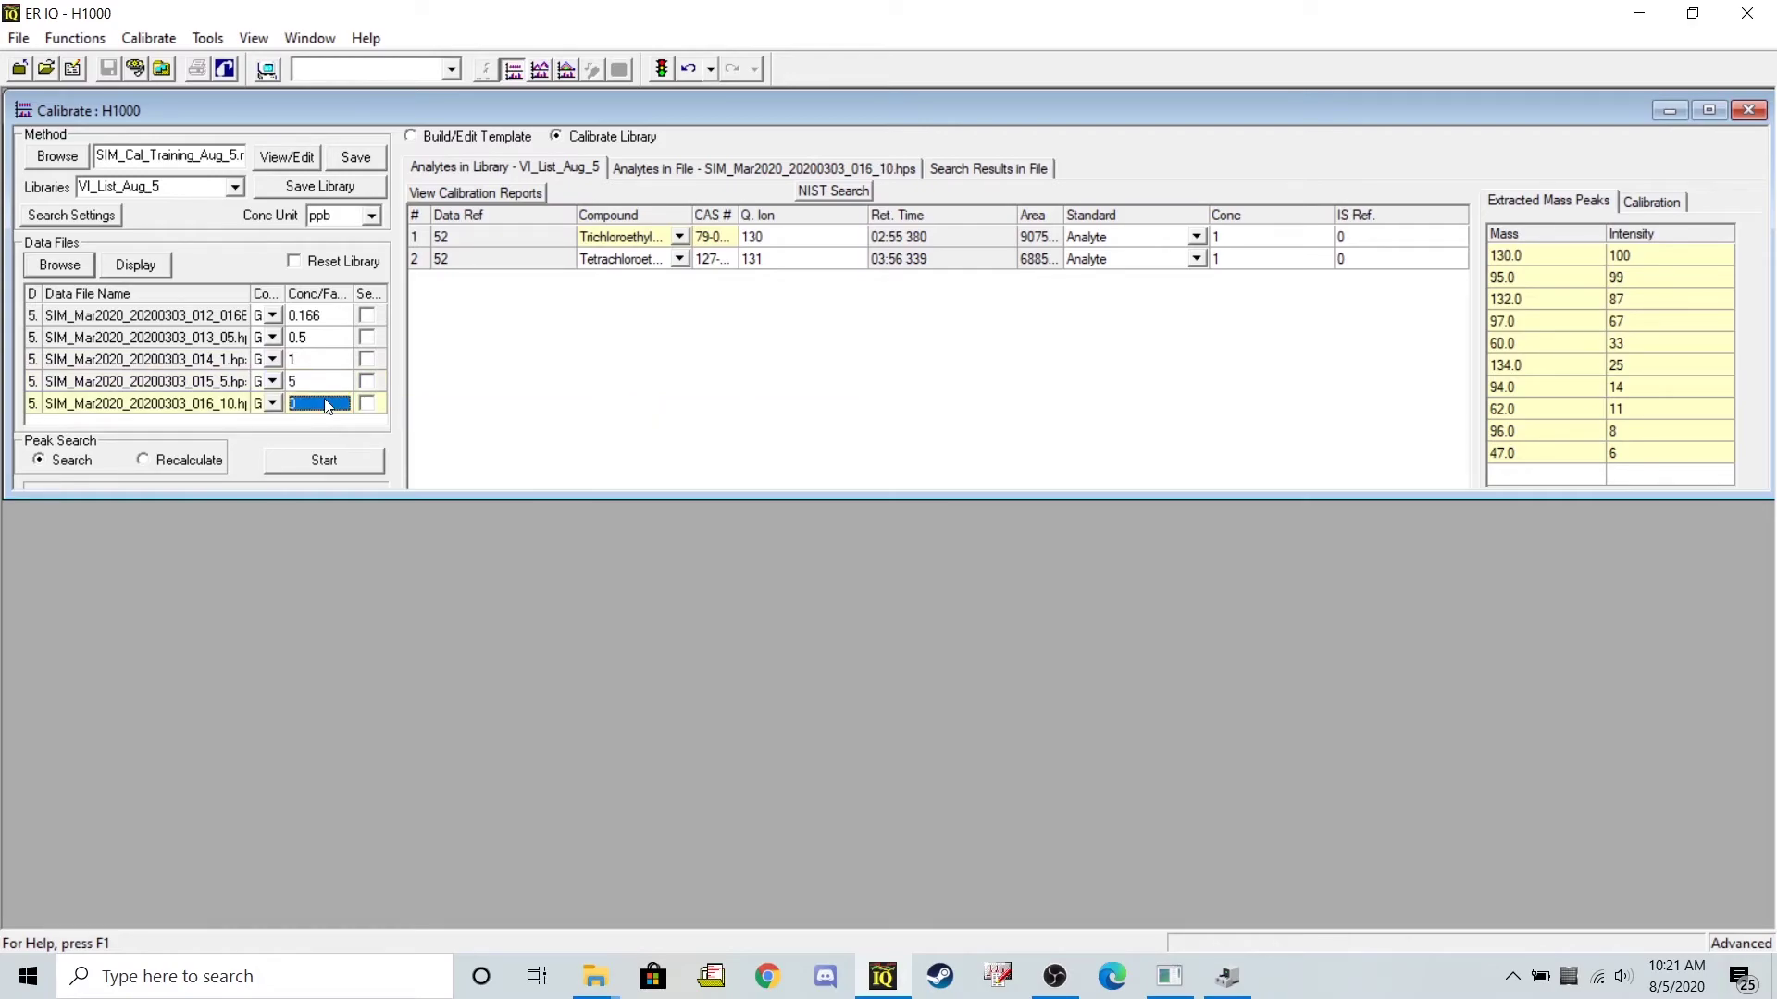
{"action": "type", "text": "10"}
{"action": "key", "text": "Return"}
- Select all five files, enable Reset Library, and start the calibration search
{"action": "left_click", "coordinate": [366, 316]}
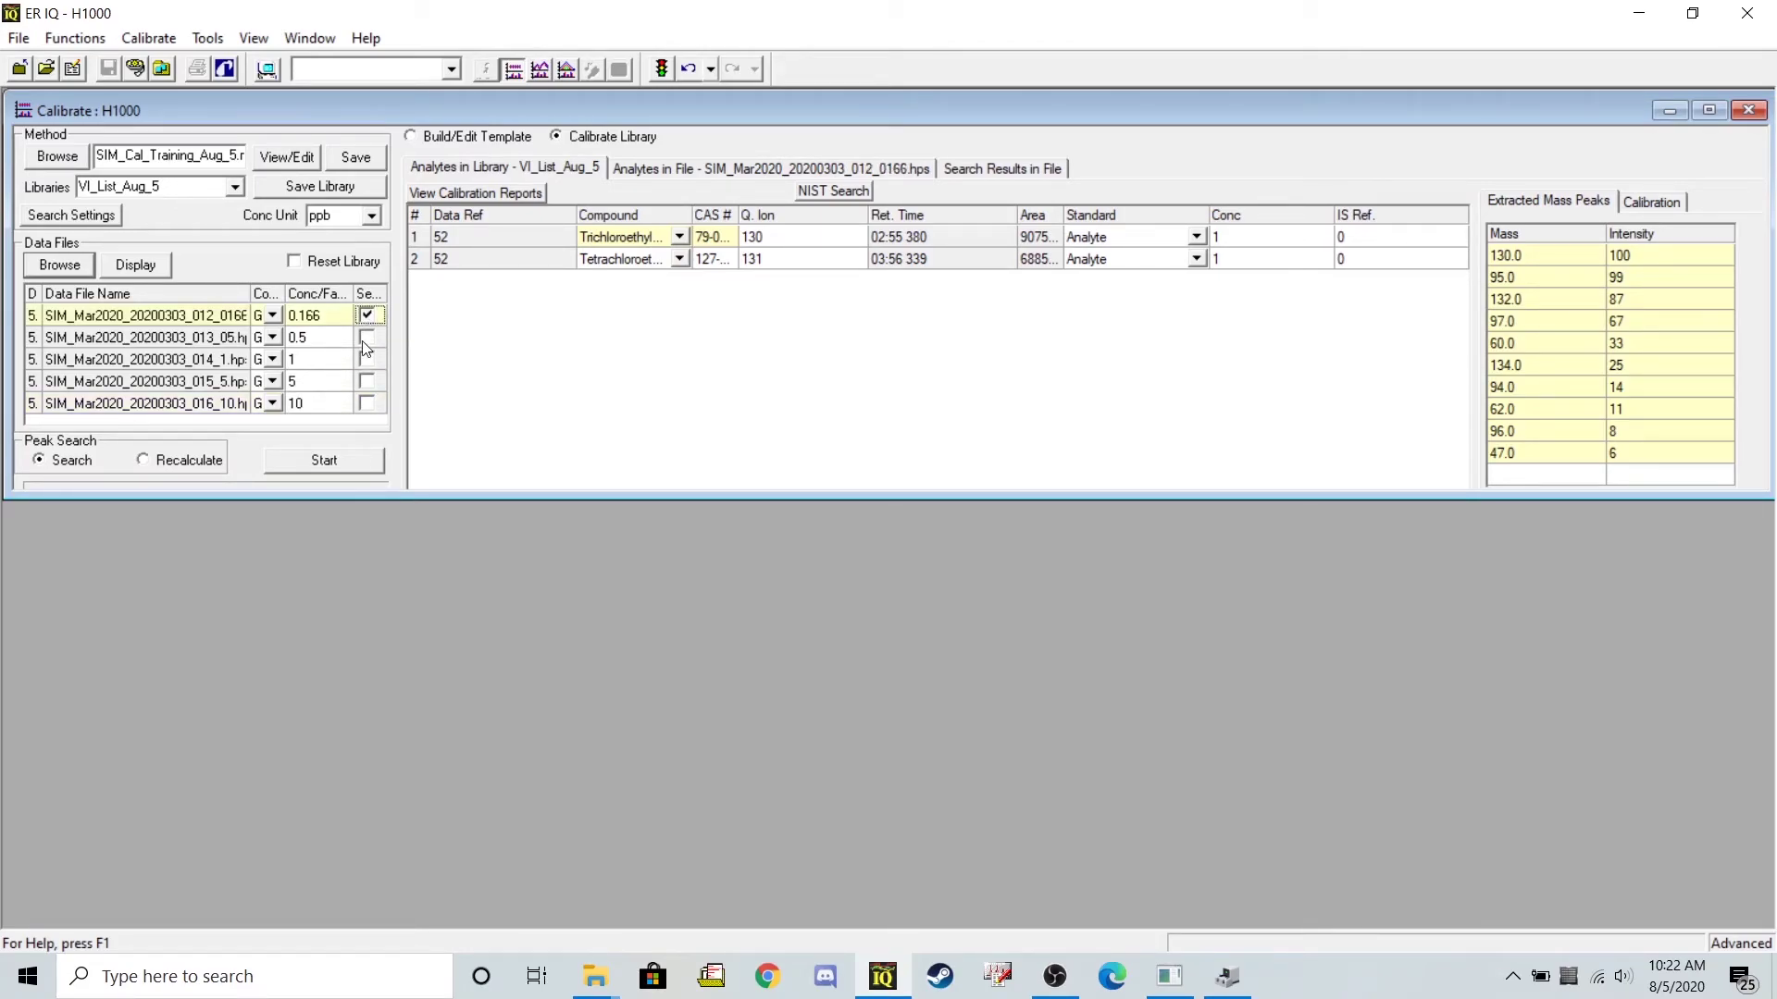
{"action": "left_click", "coordinate": [366, 337]}
{"action": "left_click", "coordinate": [366, 359]}
{"action": "left_click", "coordinate": [367, 380]}
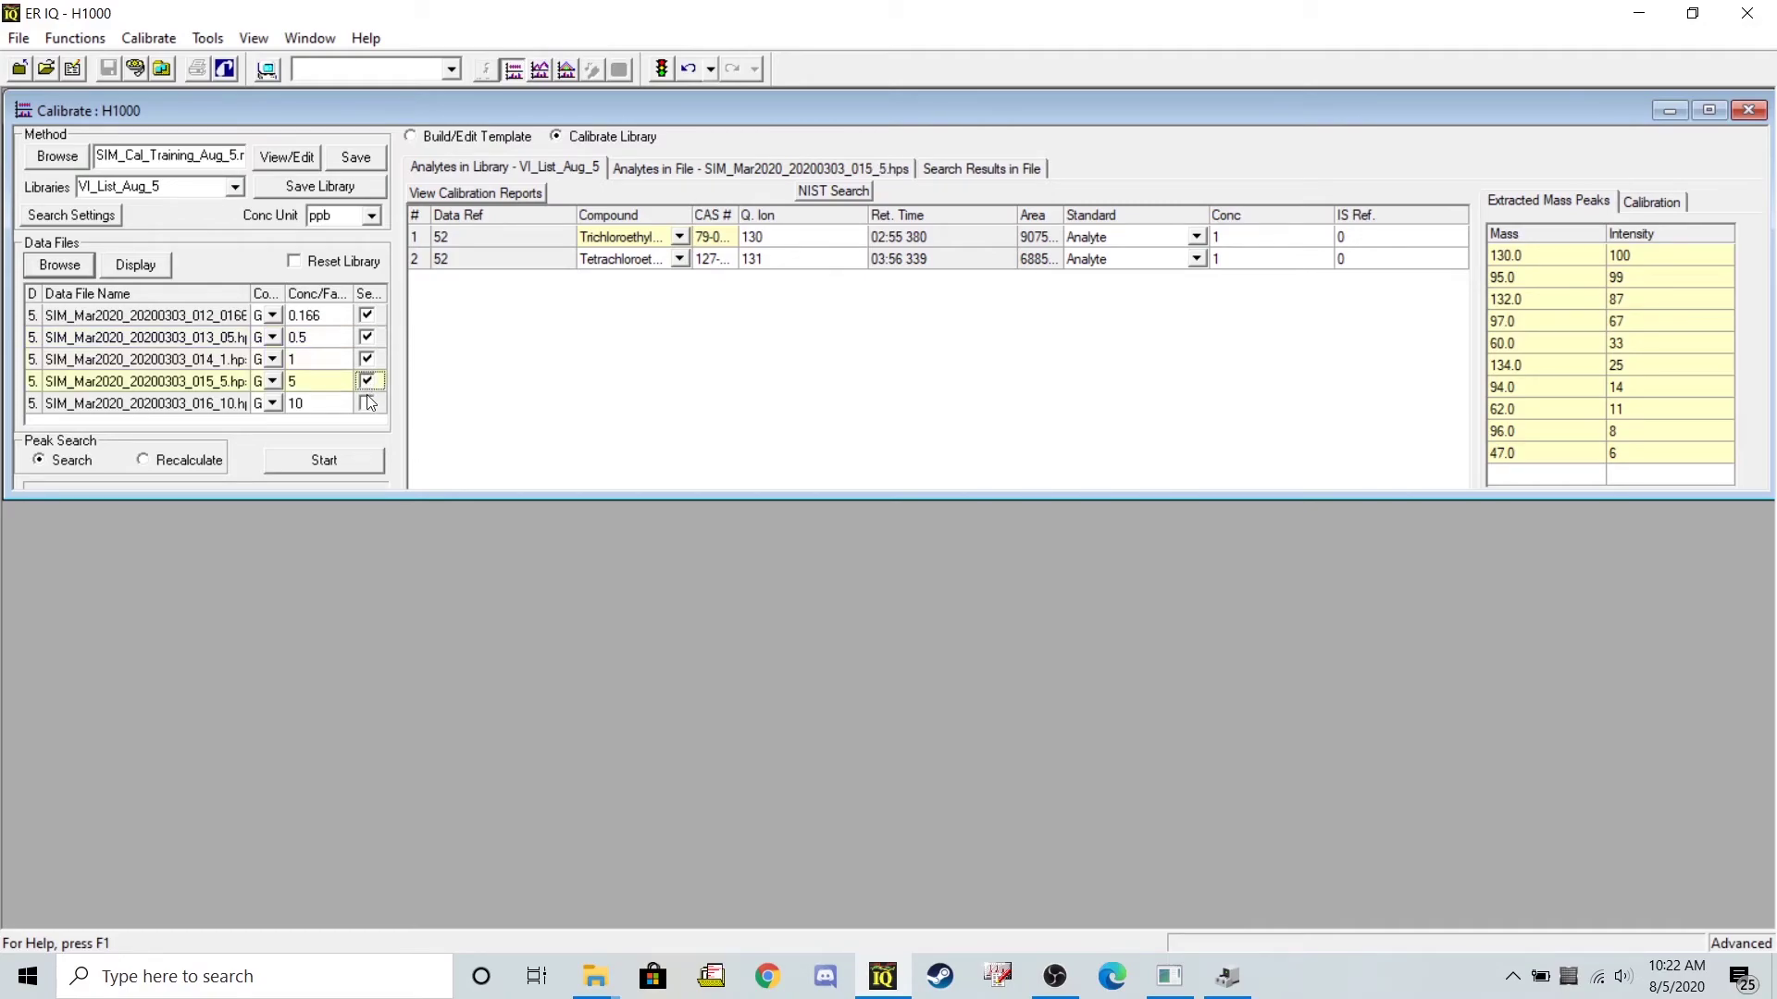
{"action": "left_click", "coordinate": [366, 403]}
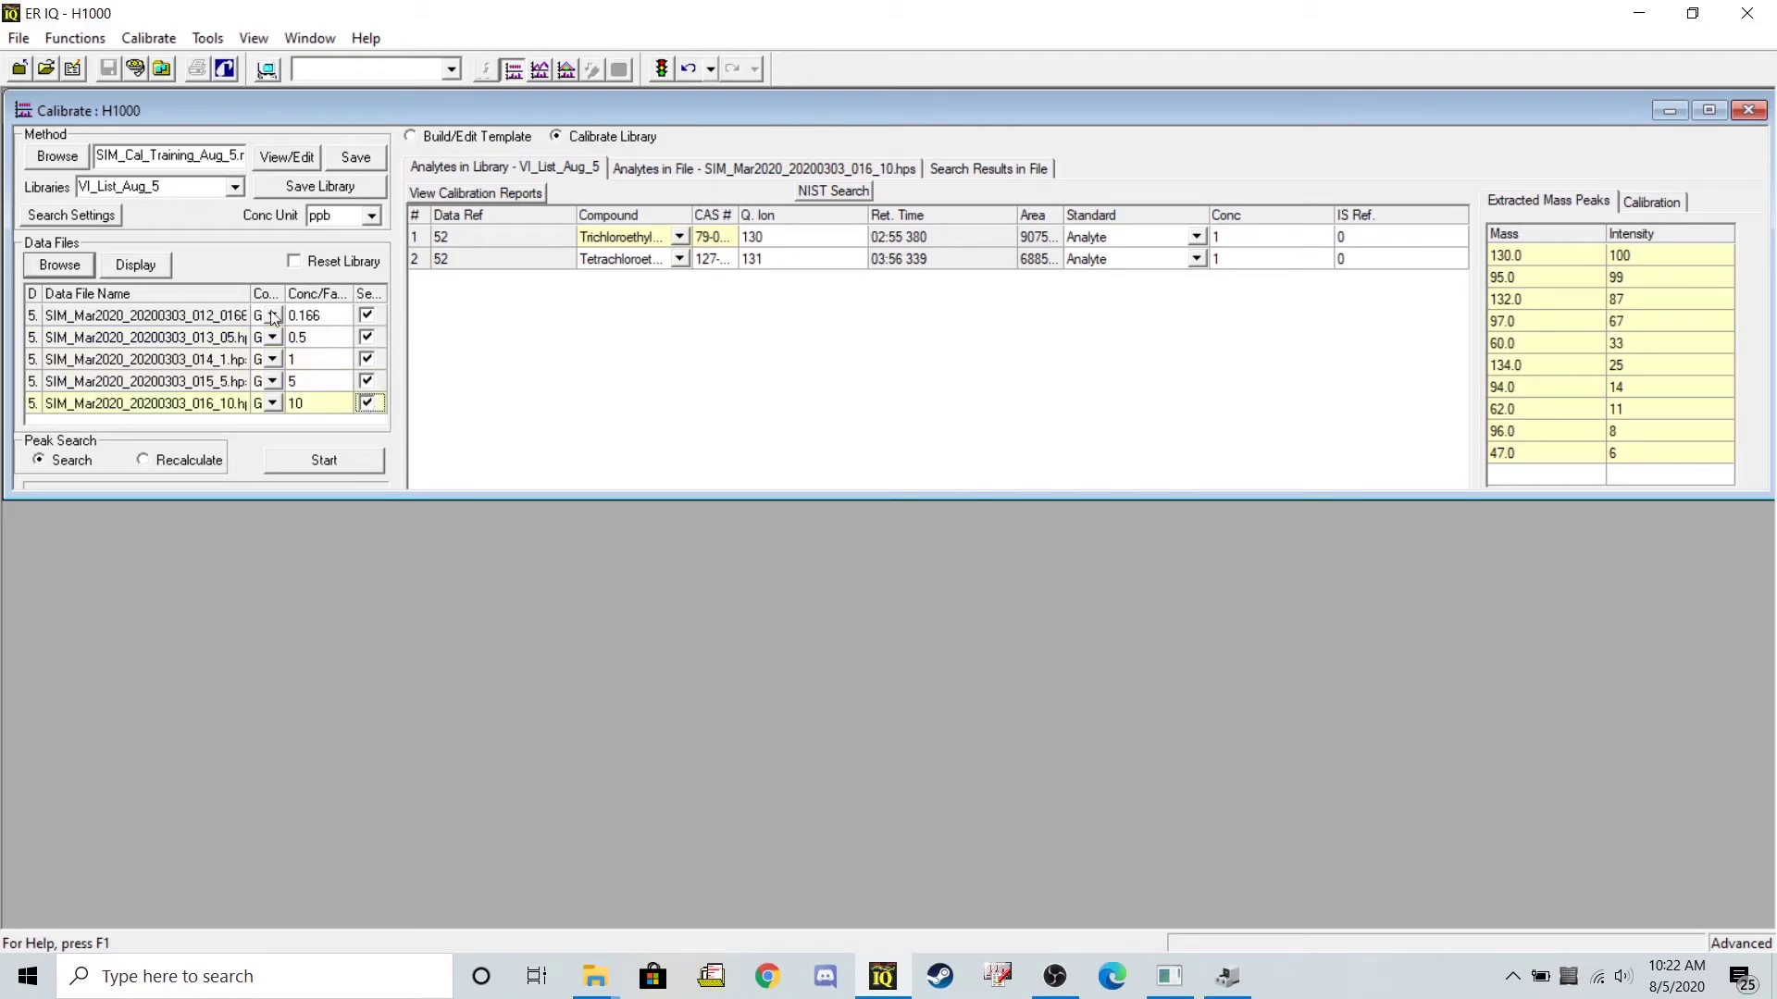
{"action": "left_click", "coordinate": [313, 267]}
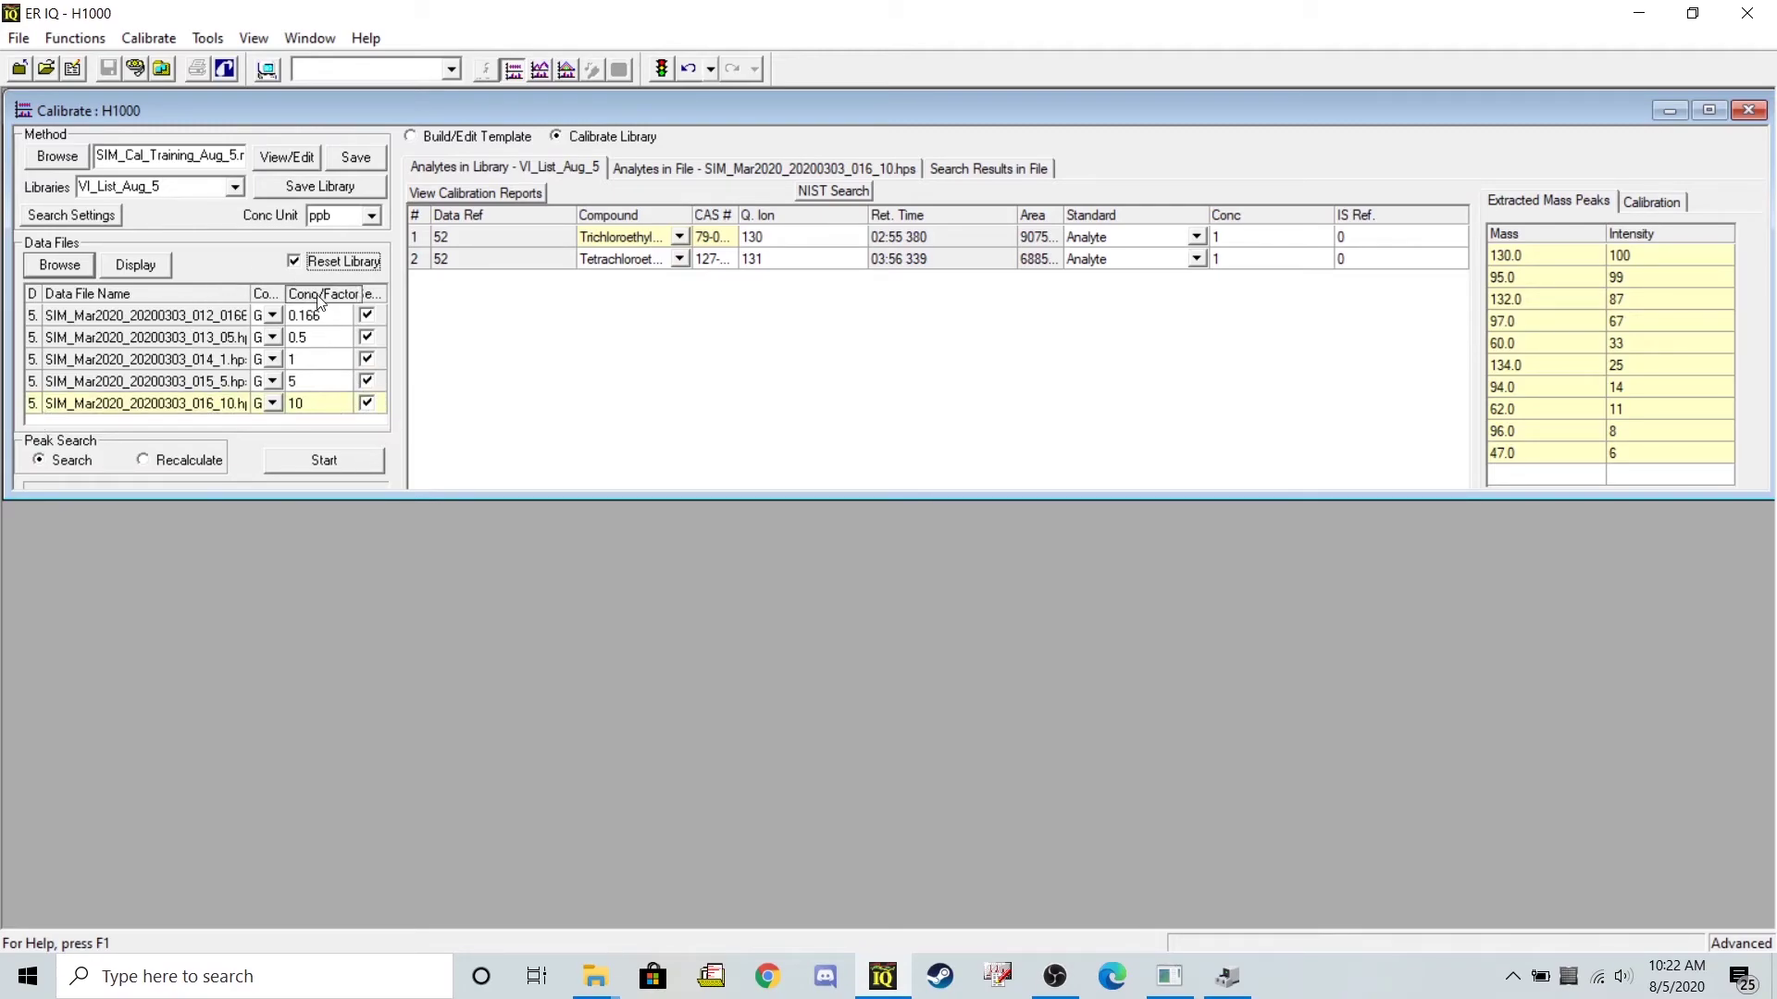
{"action": "left_click", "coordinate": [557, 139]}
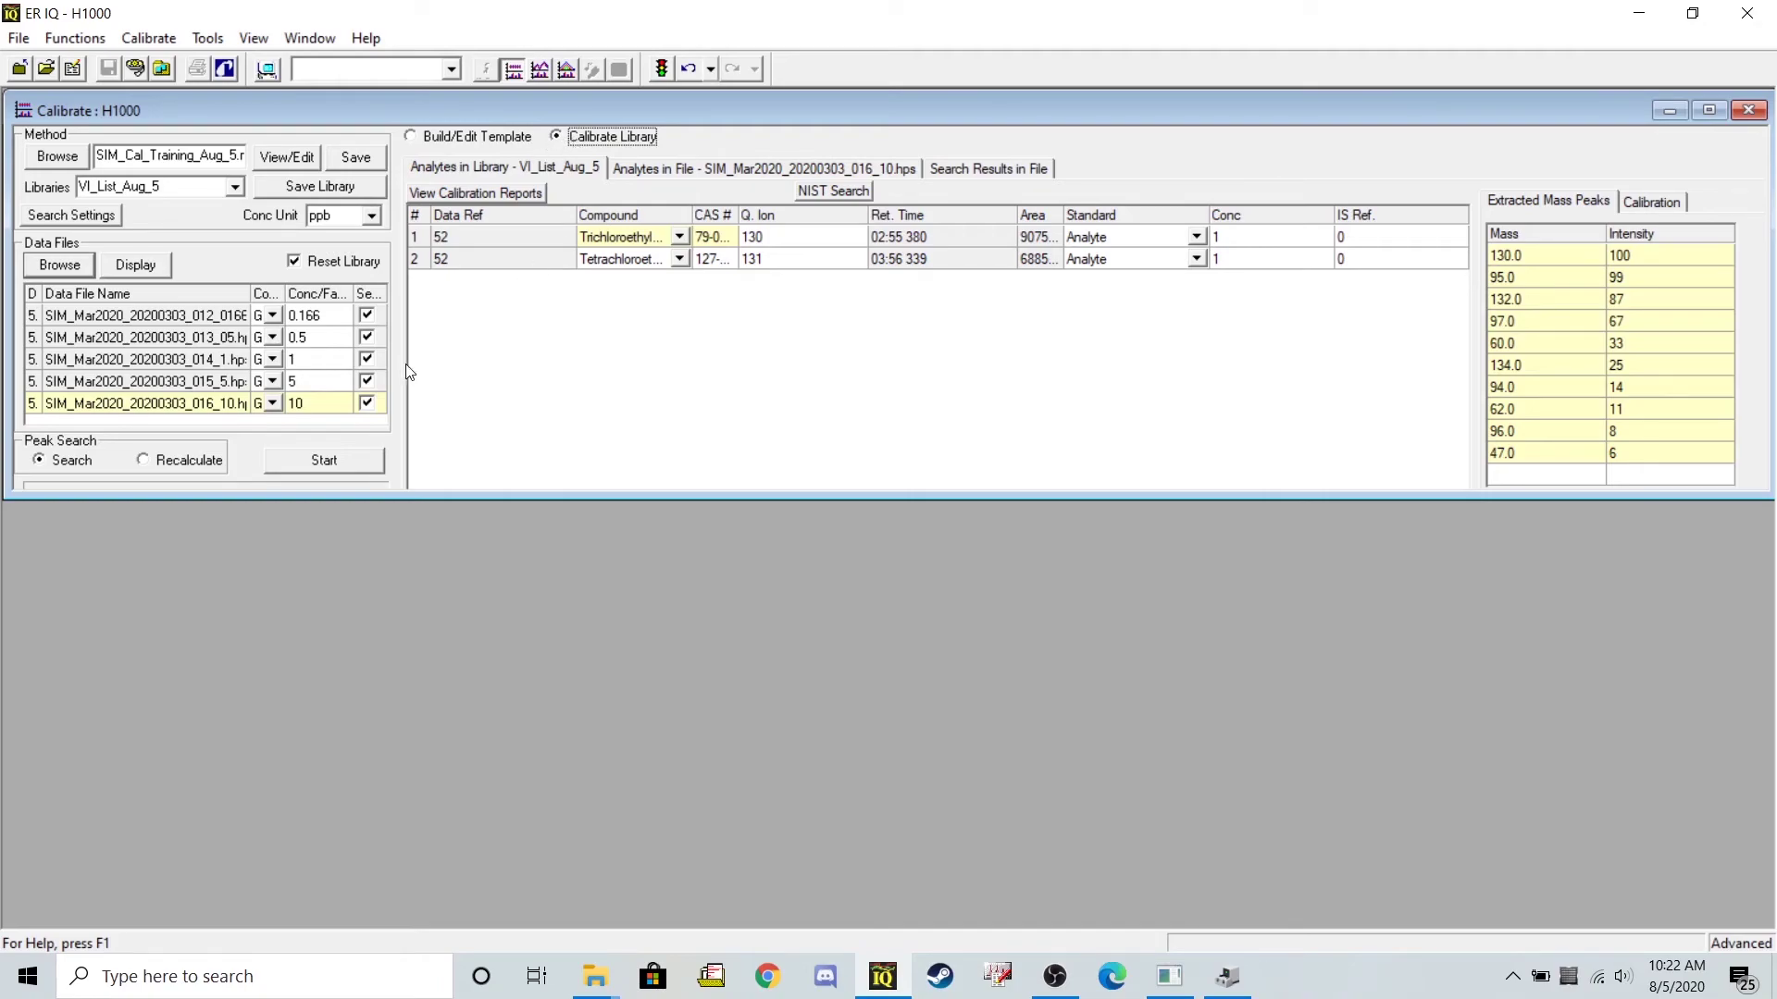
{"action": "left_click", "coordinate": [324, 462]}
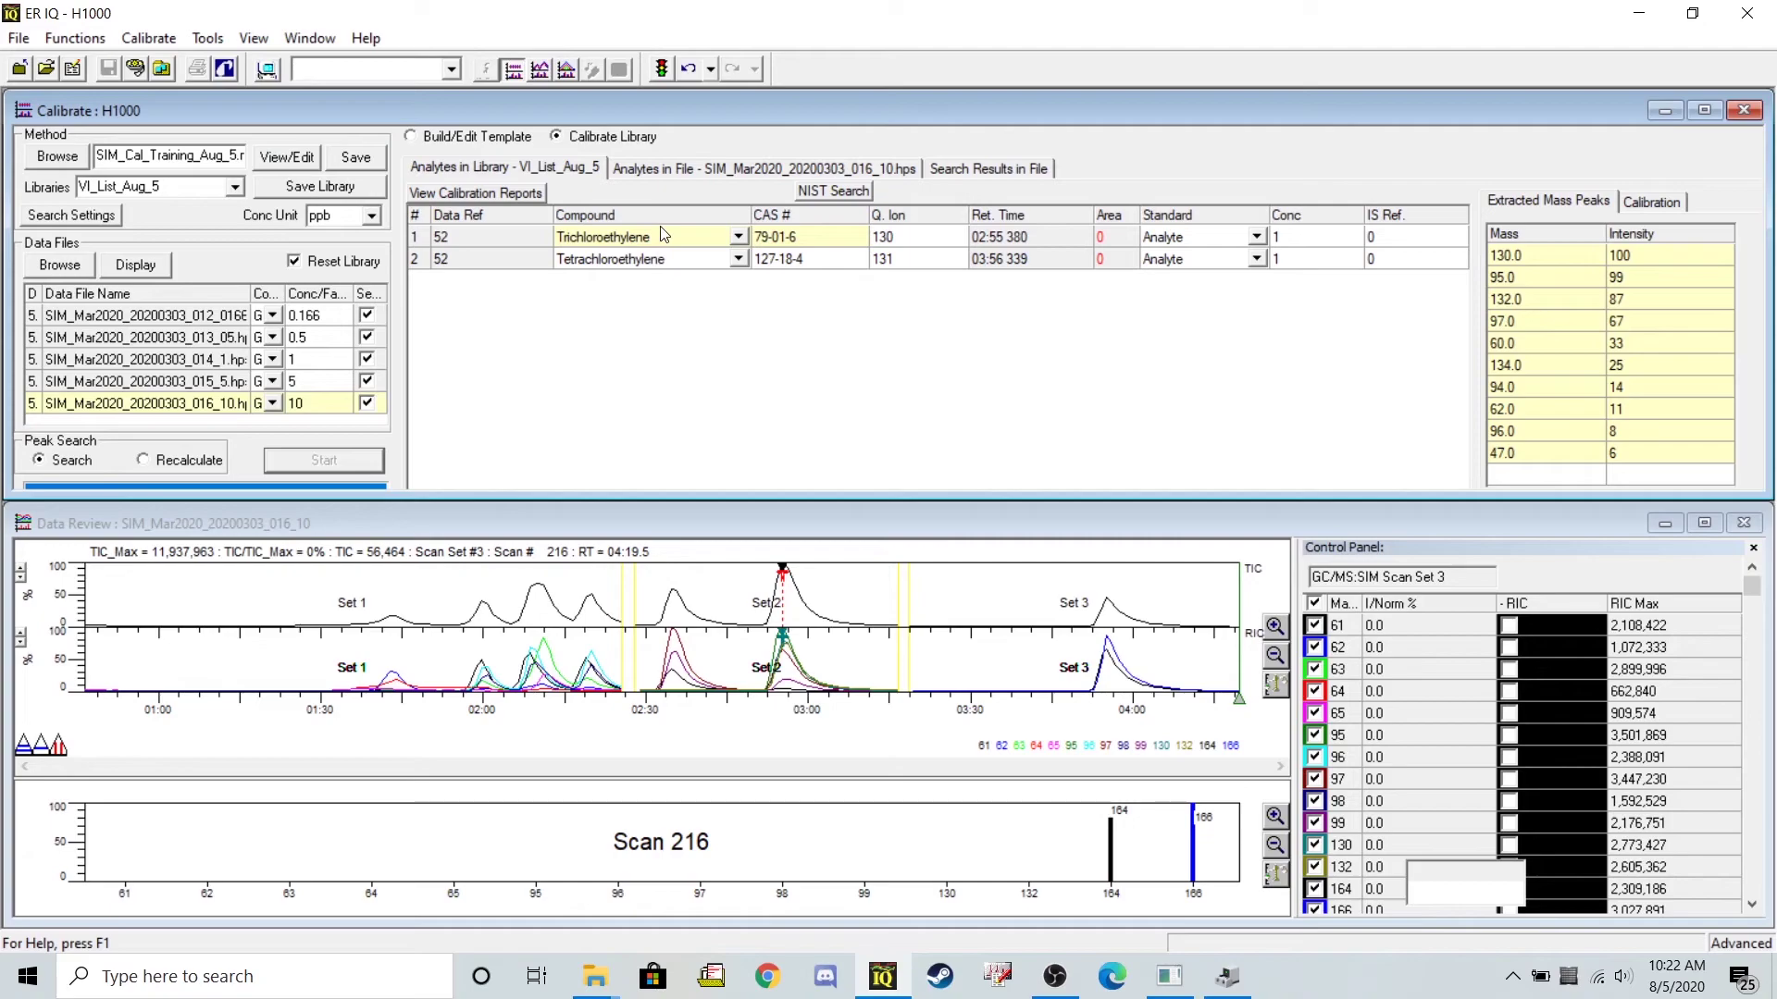
- View Trichloroethylene's calibration curve, which is linear
{"action": "left_click", "coordinate": [662, 237]}
{"action": "left_click", "coordinate": [1650, 198]}
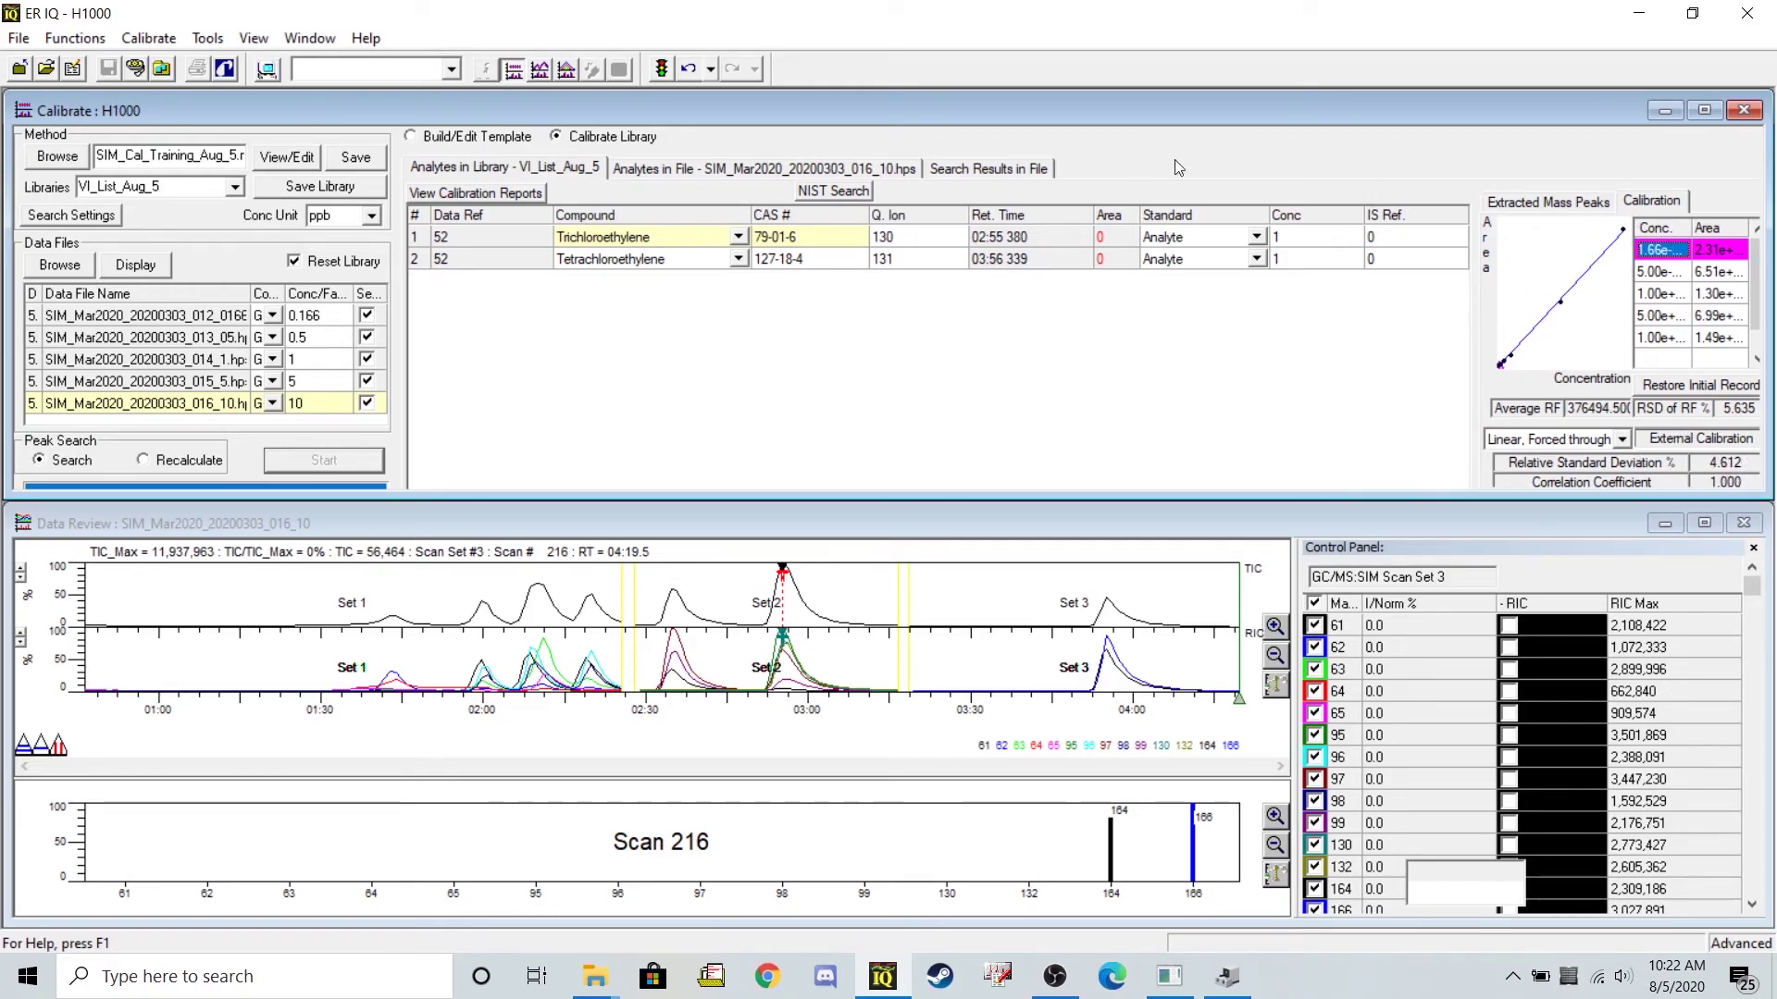
{"action": "left_click", "coordinate": [1591, 203]}
{"action": "left_click", "coordinate": [1629, 205]}
- Select Tetrachloroethylene and display its extracted mass peaks
{"action": "left_click", "coordinate": [680, 260]}
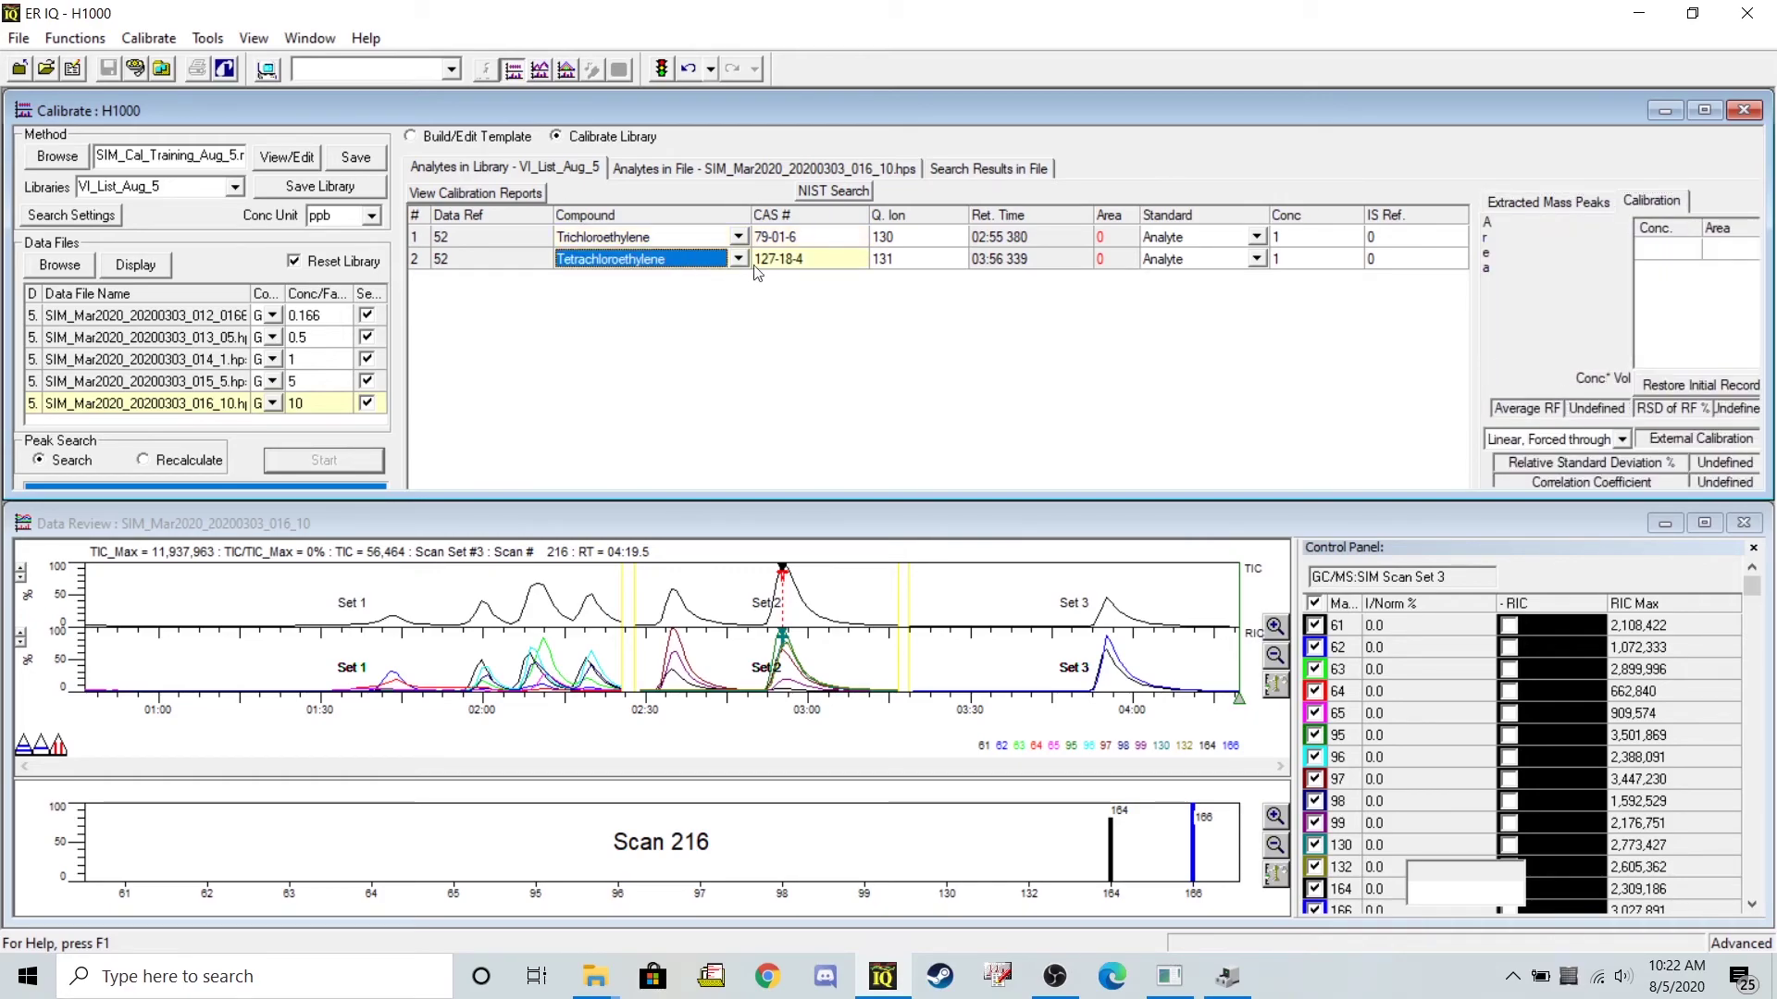
{"action": "left_click", "coordinate": [1643, 202]}
{"action": "left_click", "coordinate": [1560, 210]}
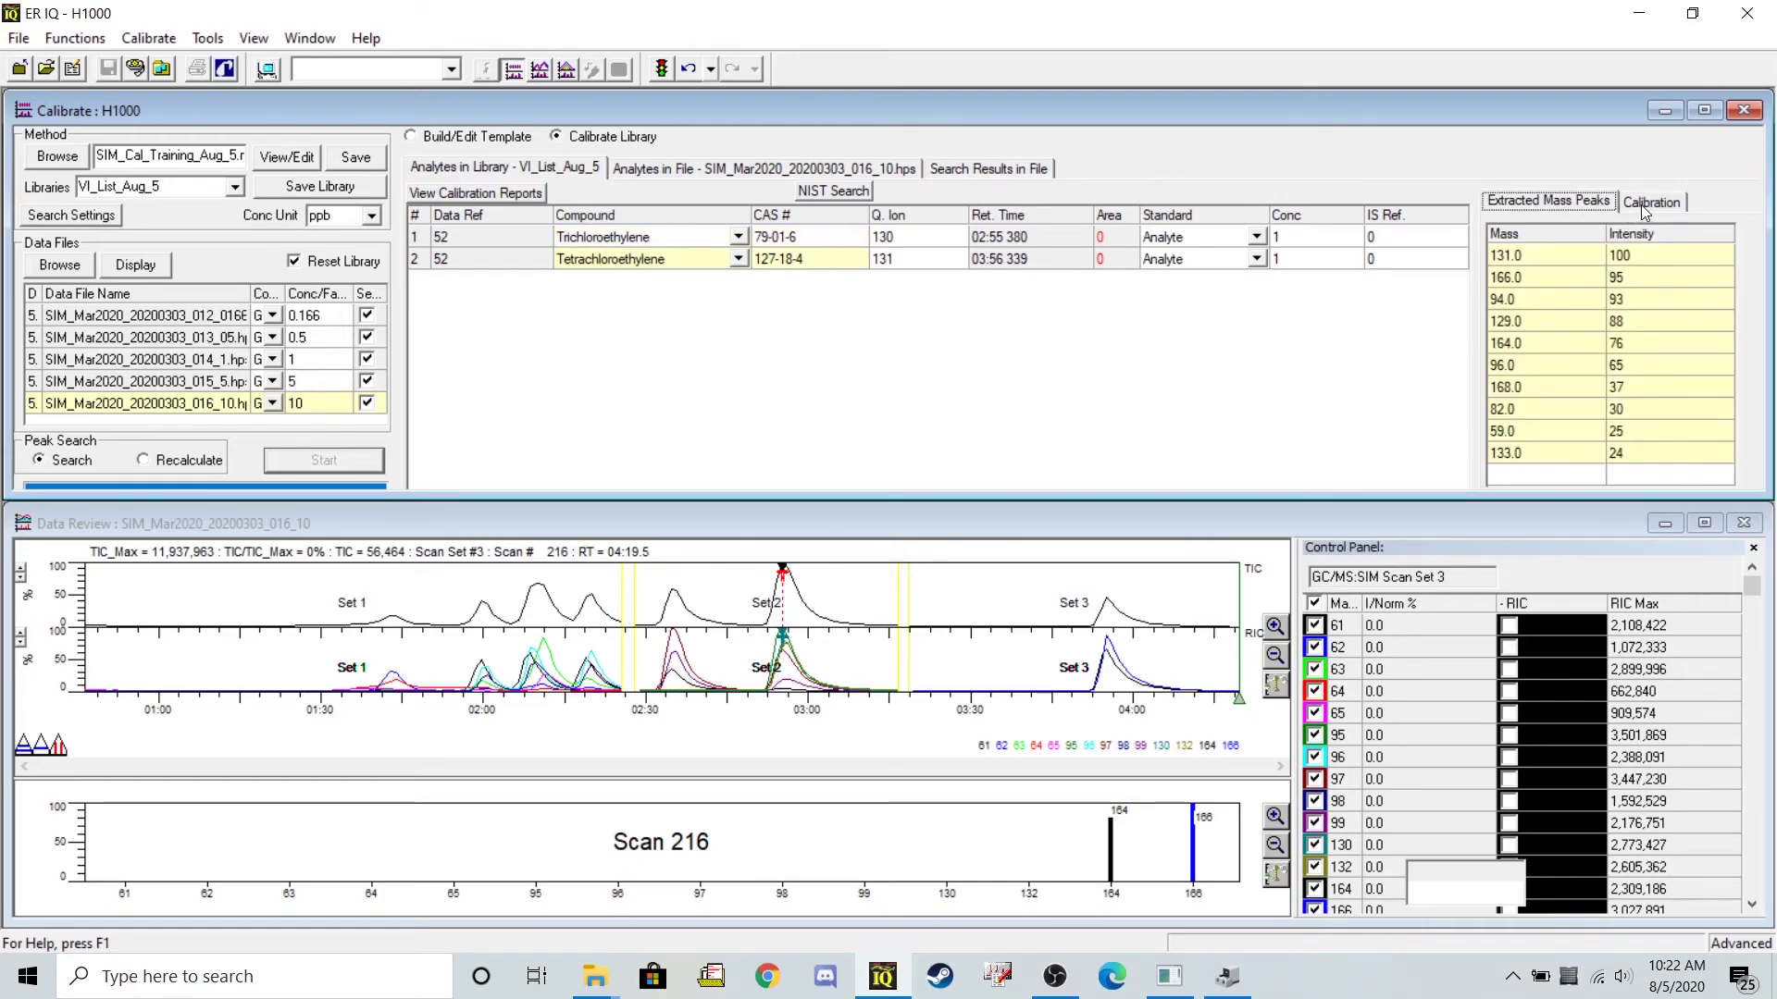
{"action": "left_click", "coordinate": [1645, 208]}
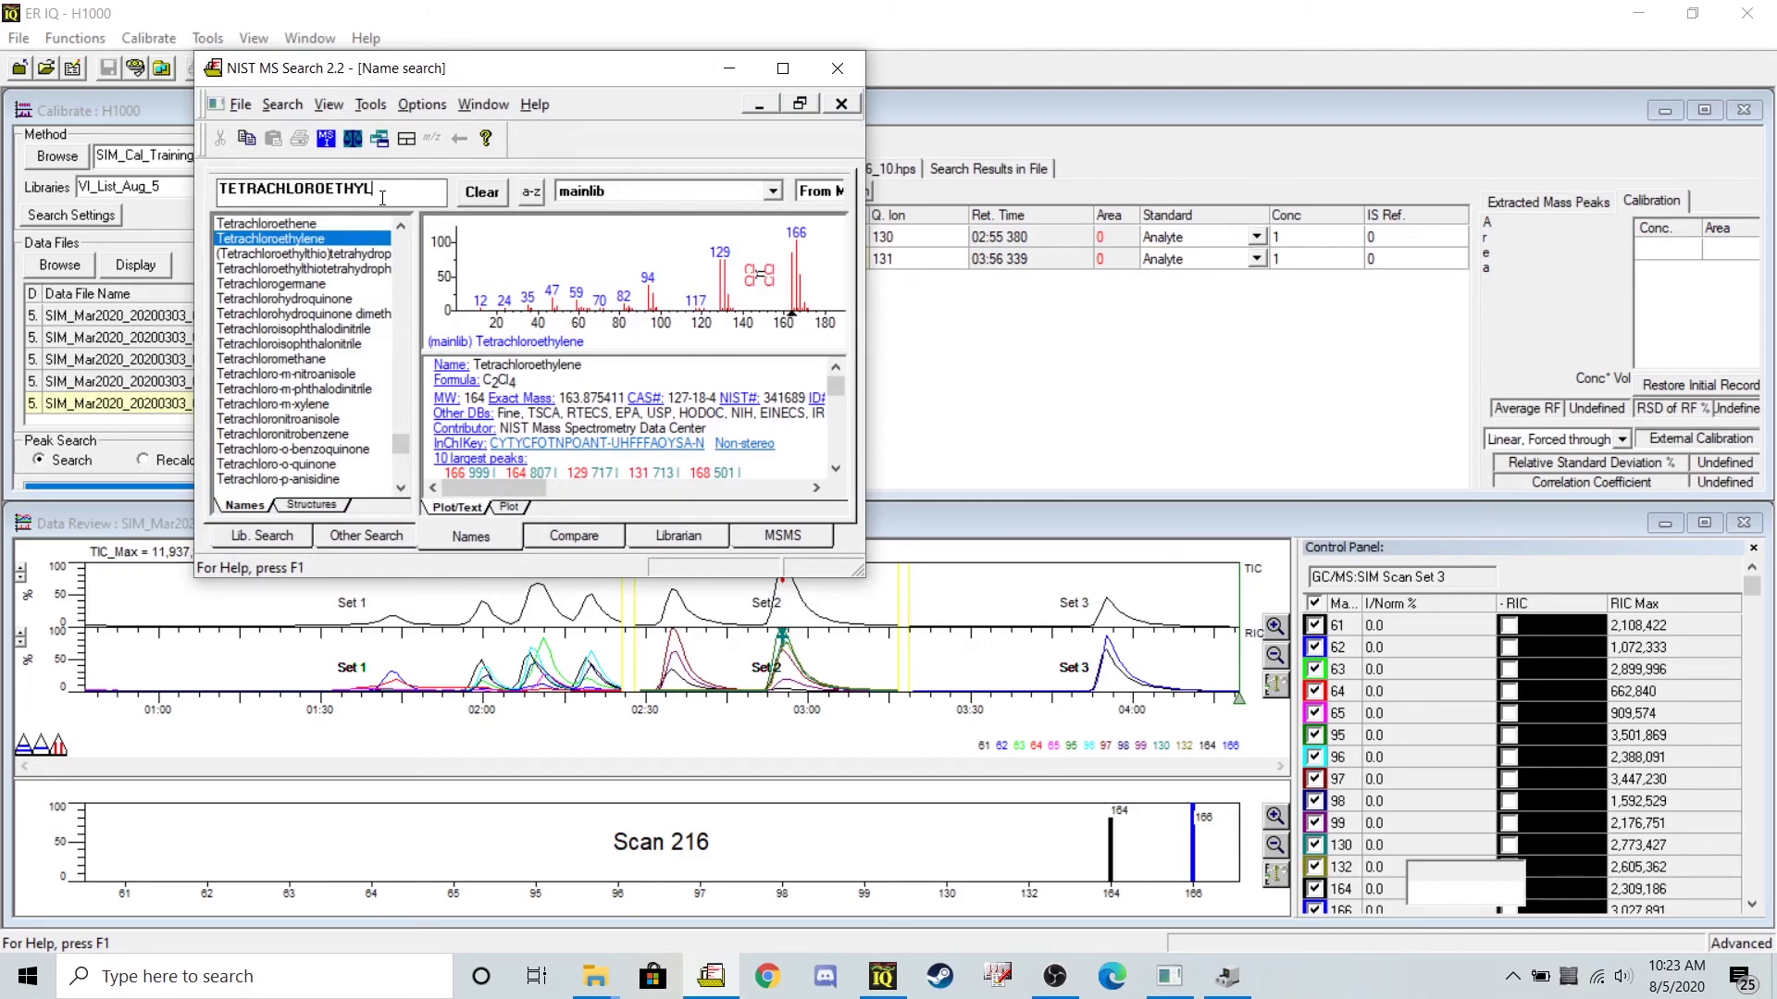
- Maximize NIST MS Search, search the name TETRACHLOROETHYLEN, then go back to ER IQ
{"action": "left_click", "coordinate": [783, 68]}
{"action": "double_click", "coordinate": [232, 134]}
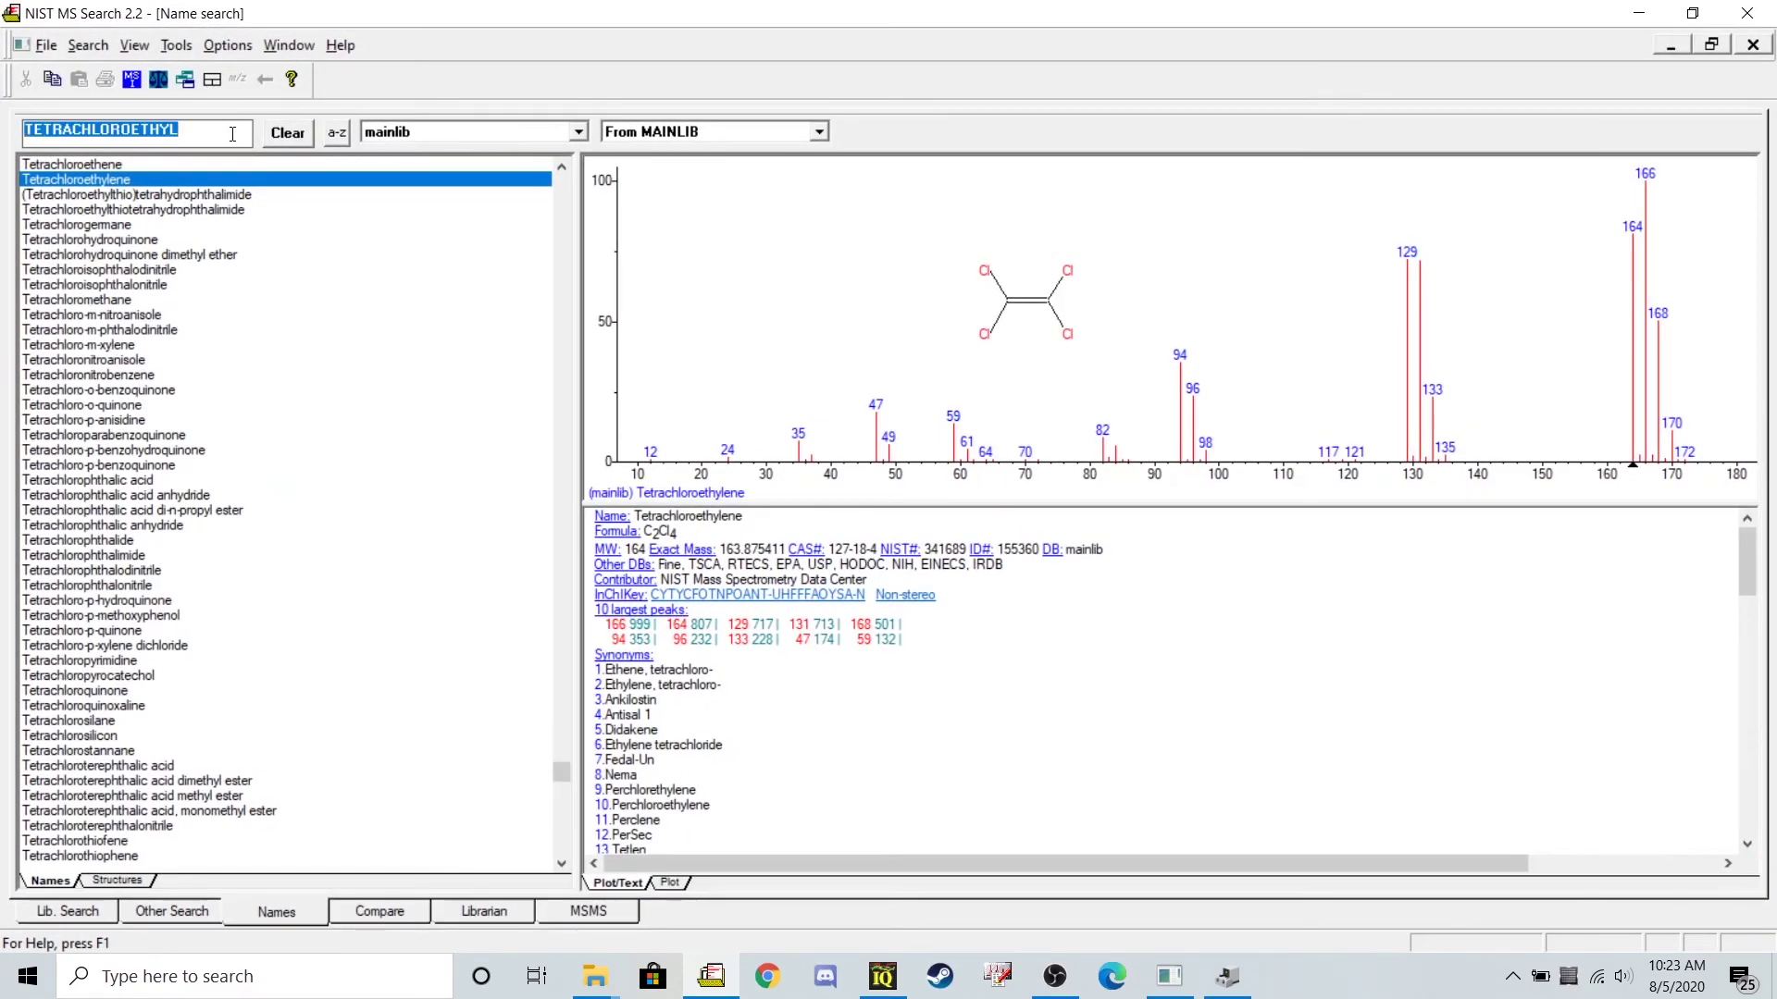
{"action": "type", "text": "TETRAC"}
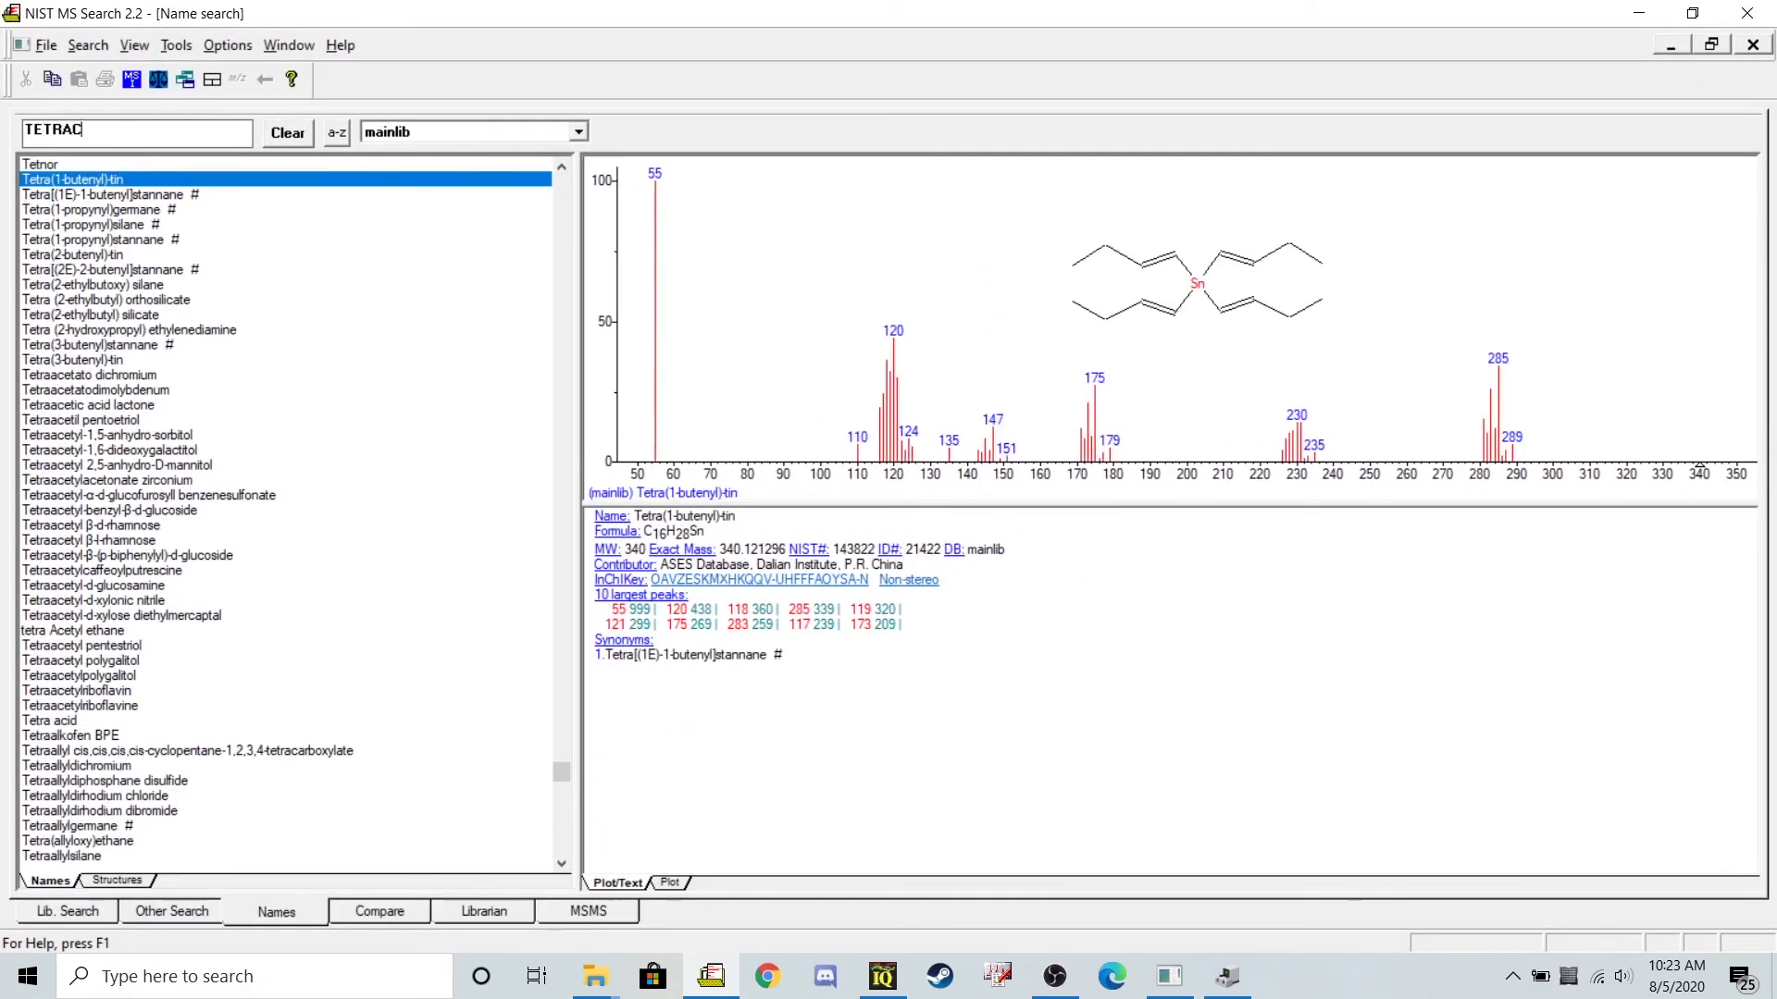
{"action": "type", "text": "HLOROETHYLEN"}
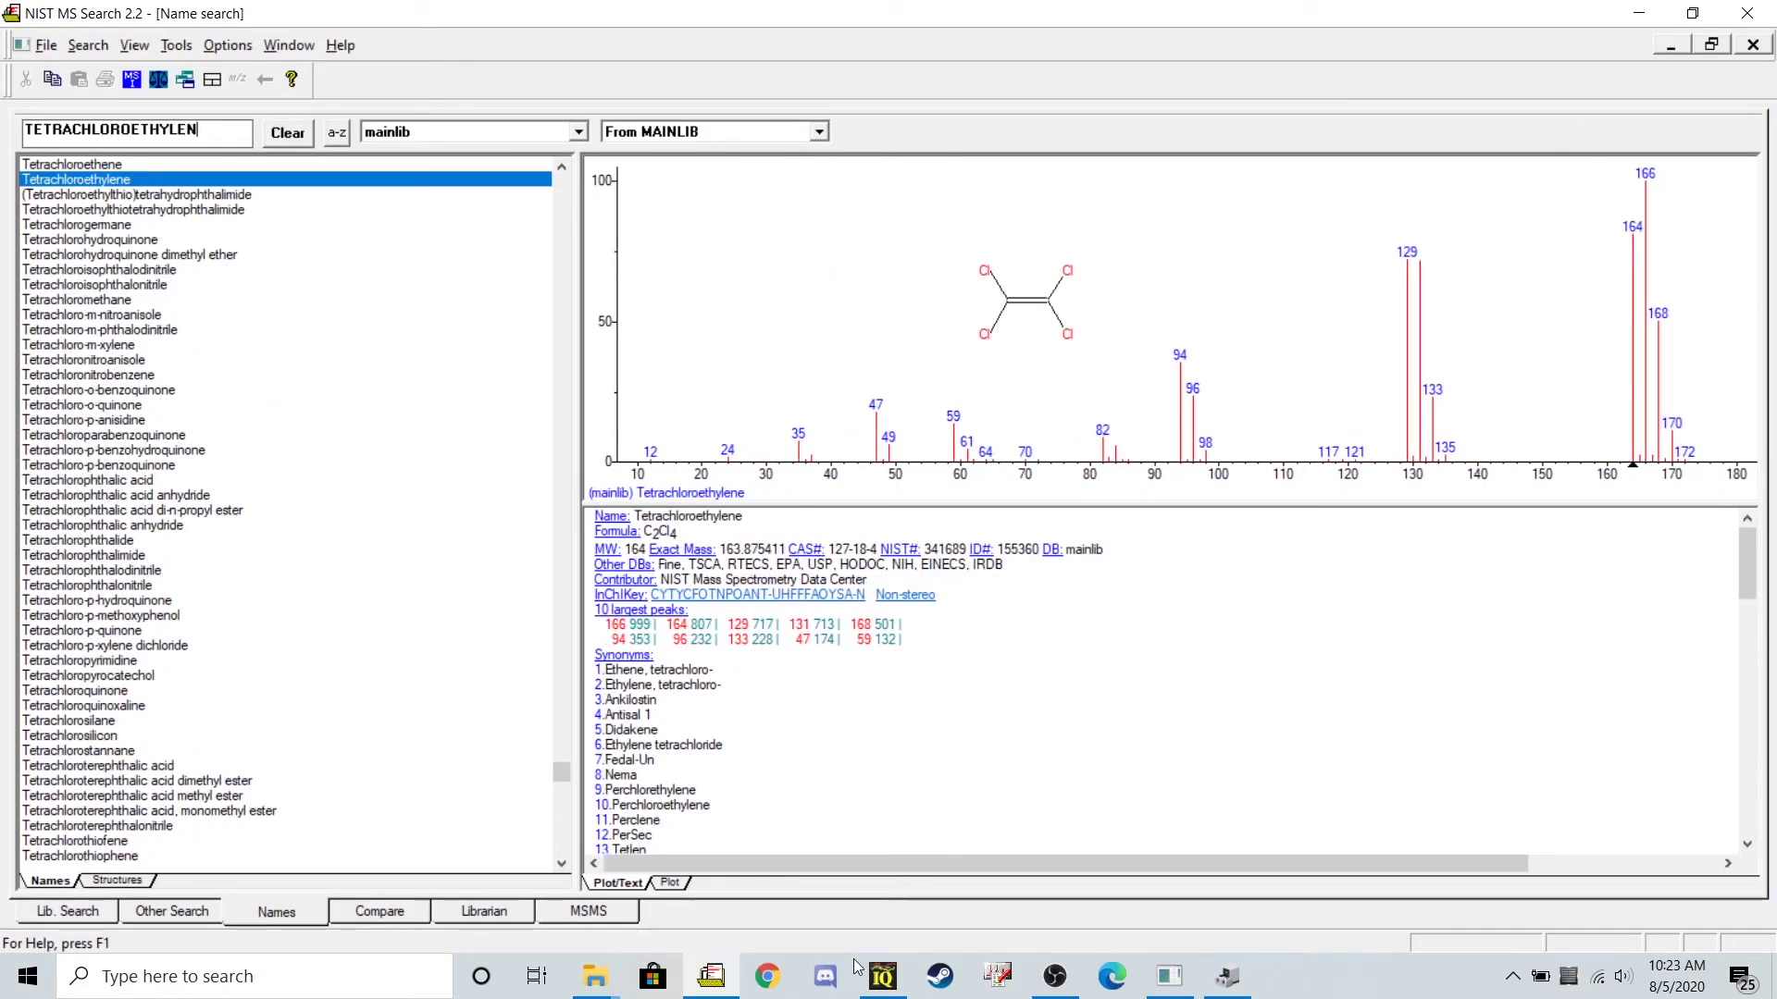
{"action": "left_click", "coordinate": [882, 976]}
- Change Tetrachloroethylene's quantitation ion from 131 to 166 and rerun the calibration
{"action": "left_click", "coordinate": [917, 268]}
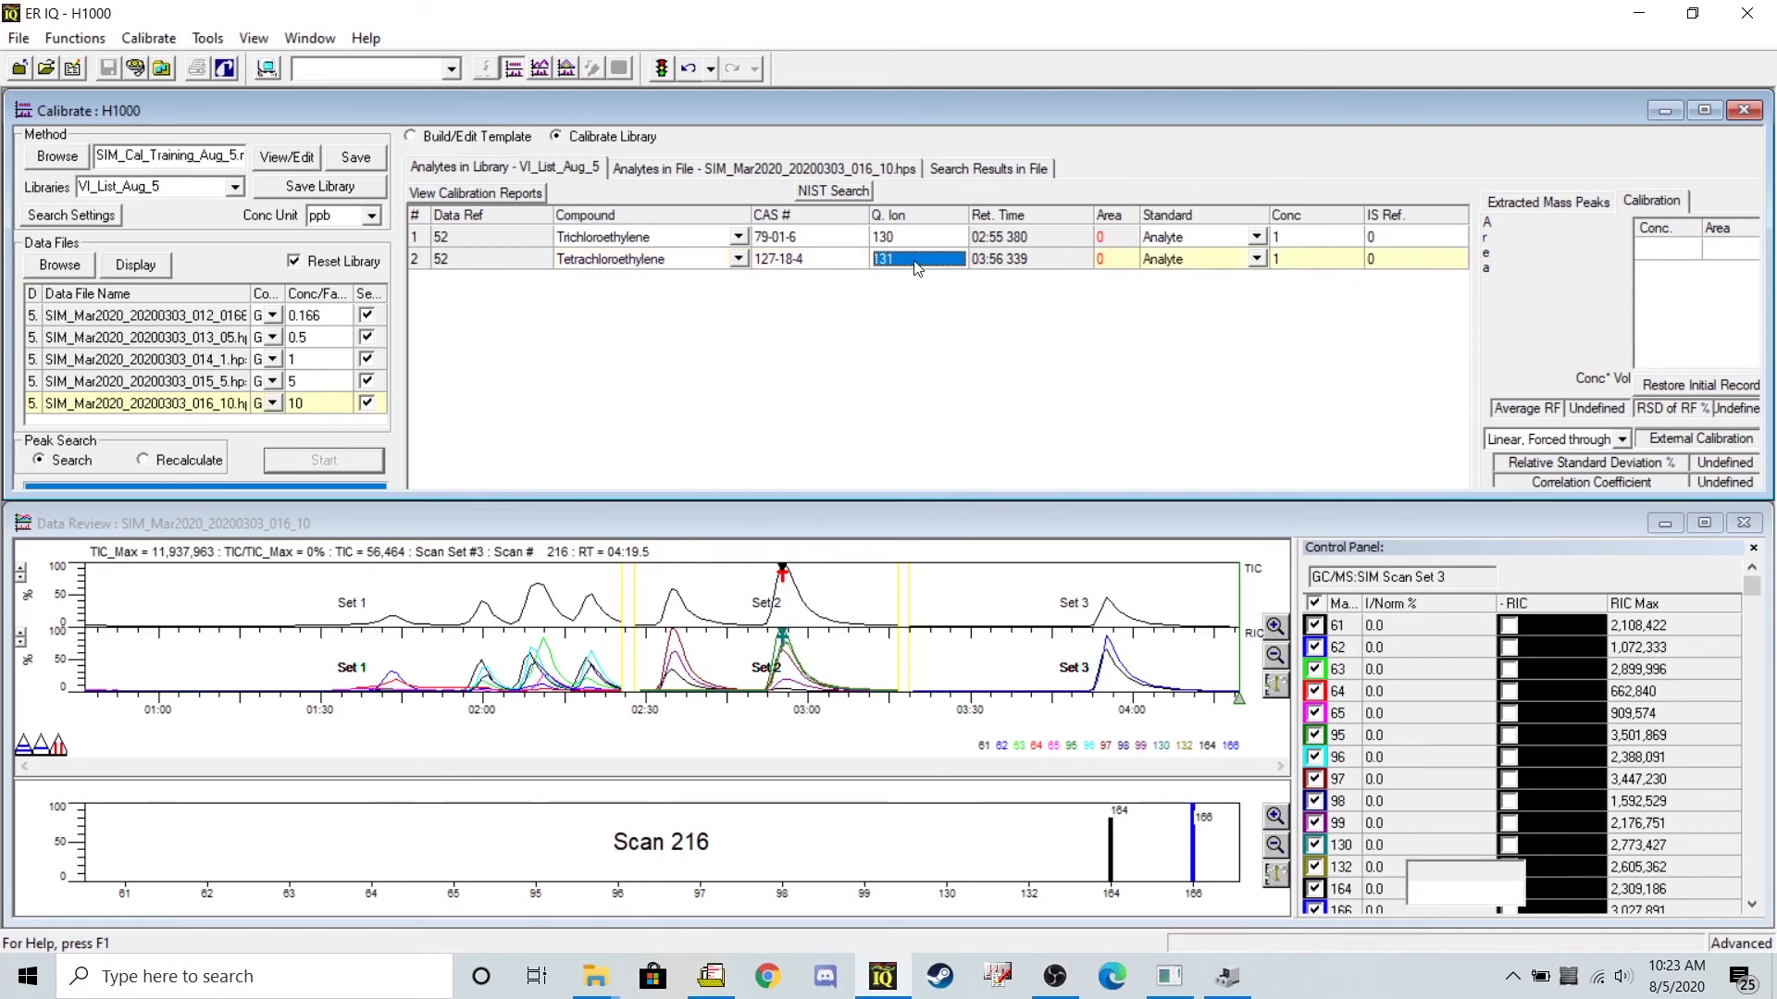
{"action": "type", "text": "166"}
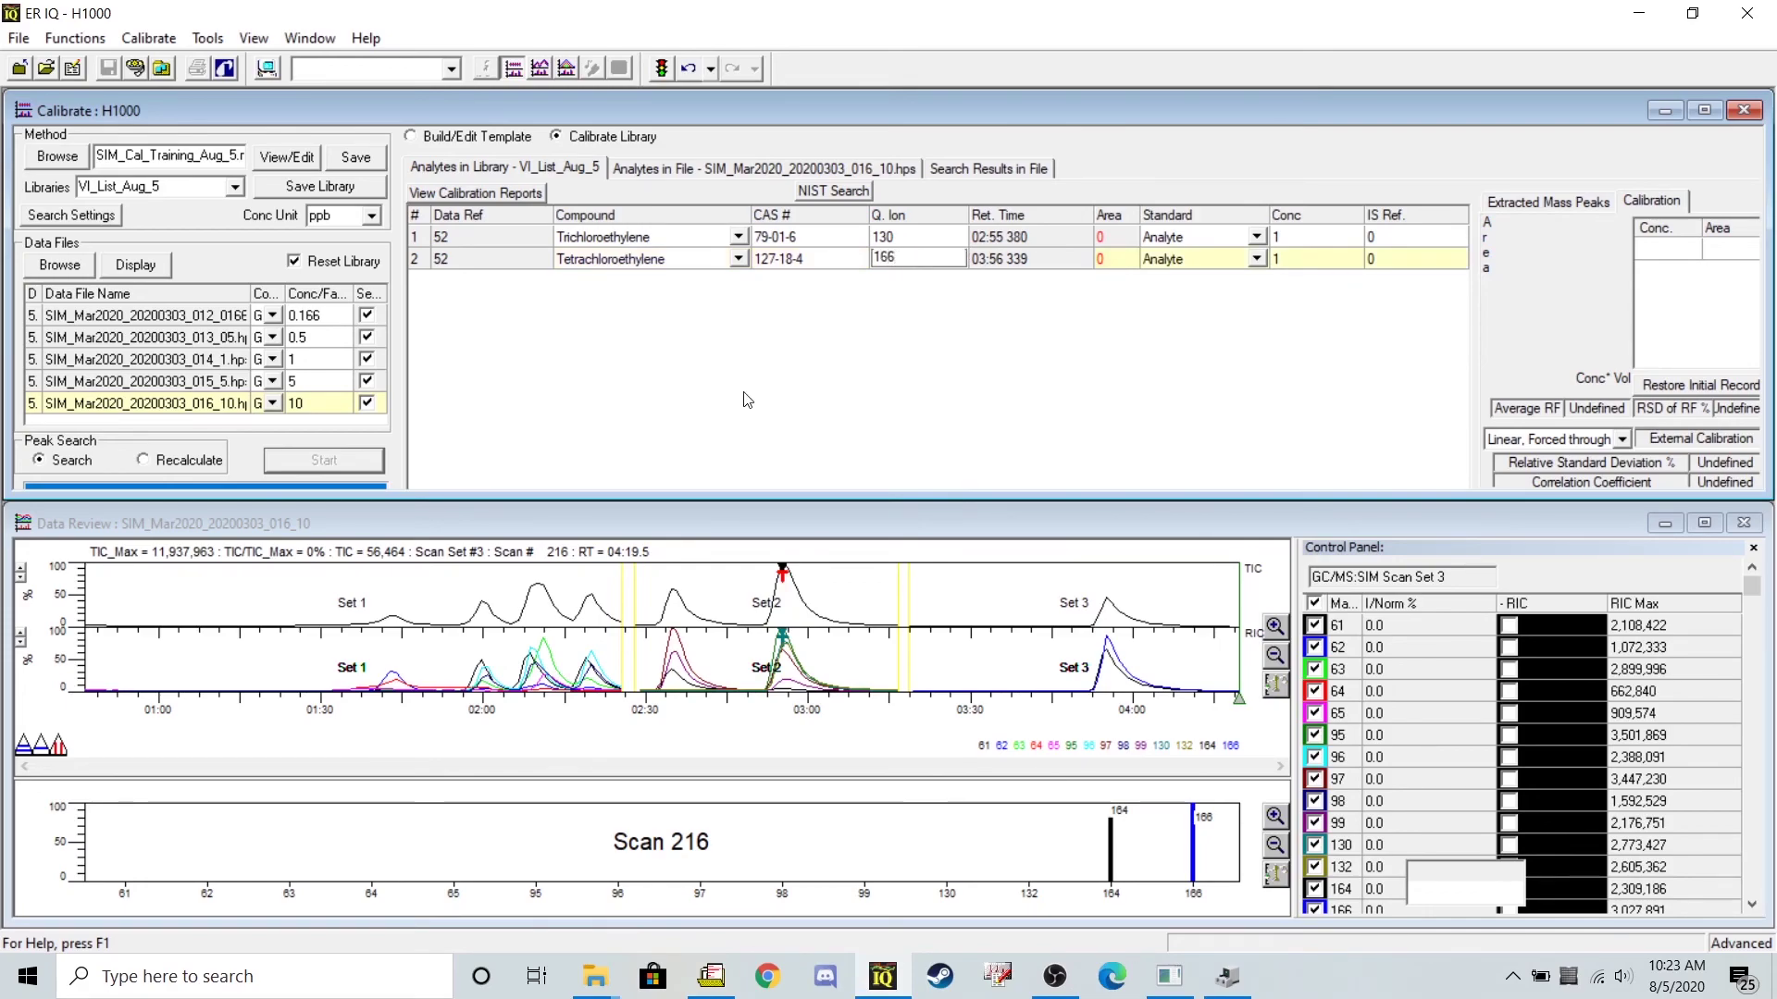
{"action": "left_click", "coordinate": [748, 400]}
{"action": "left_click", "coordinate": [969, 533]}
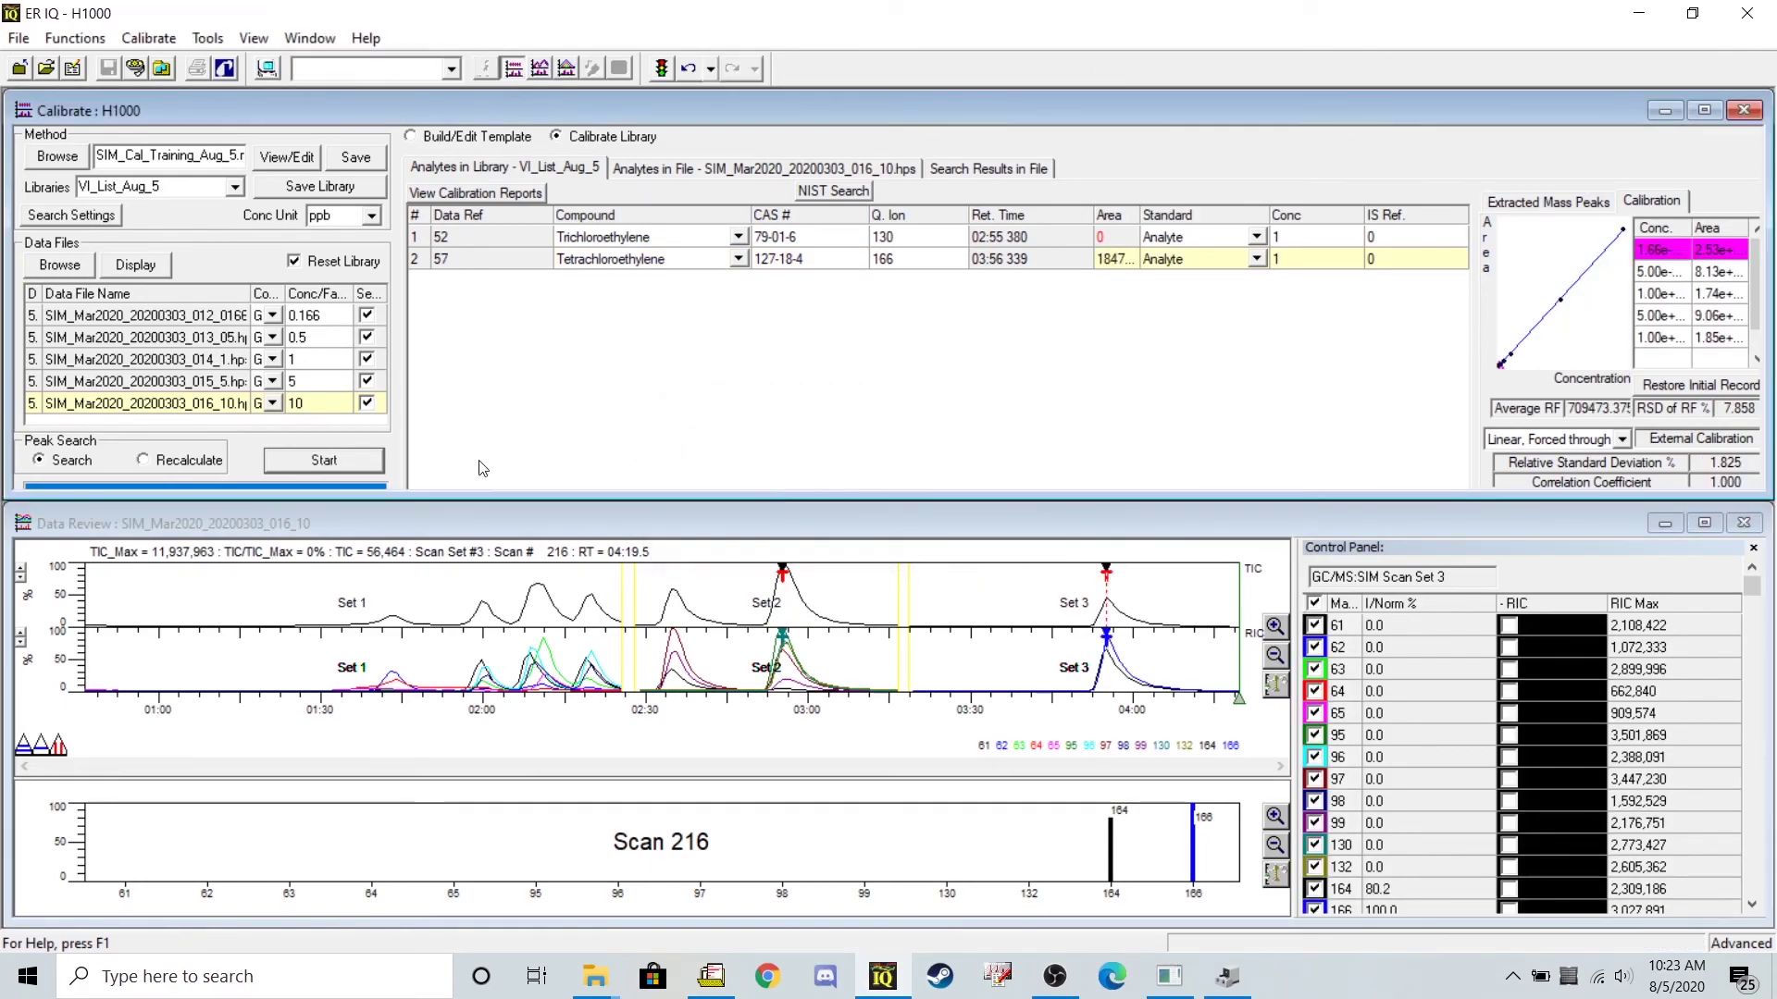
{"action": "left_click", "coordinate": [341, 465]}
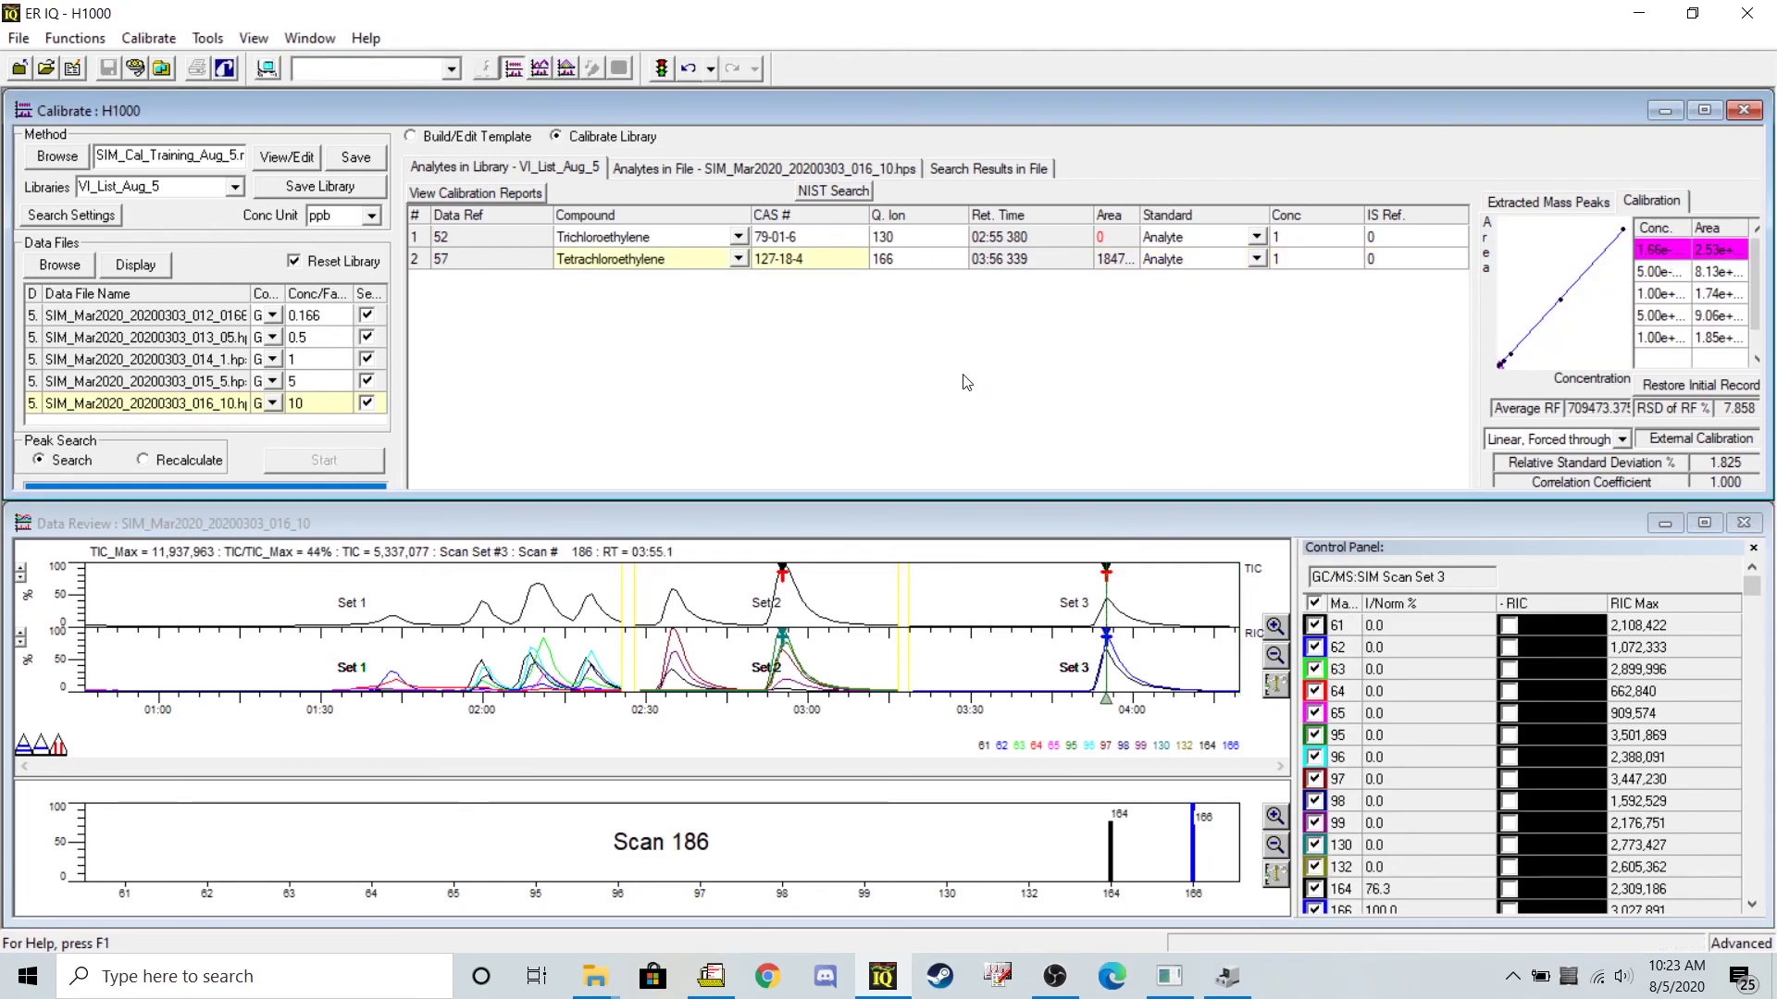
- Compare the calibration curves of Tetrachloroethylene and Trichloroethylene to confirm both are linear
{"action": "left_click", "coordinate": [664, 256]}
{"action": "left_click", "coordinate": [1670, 198]}
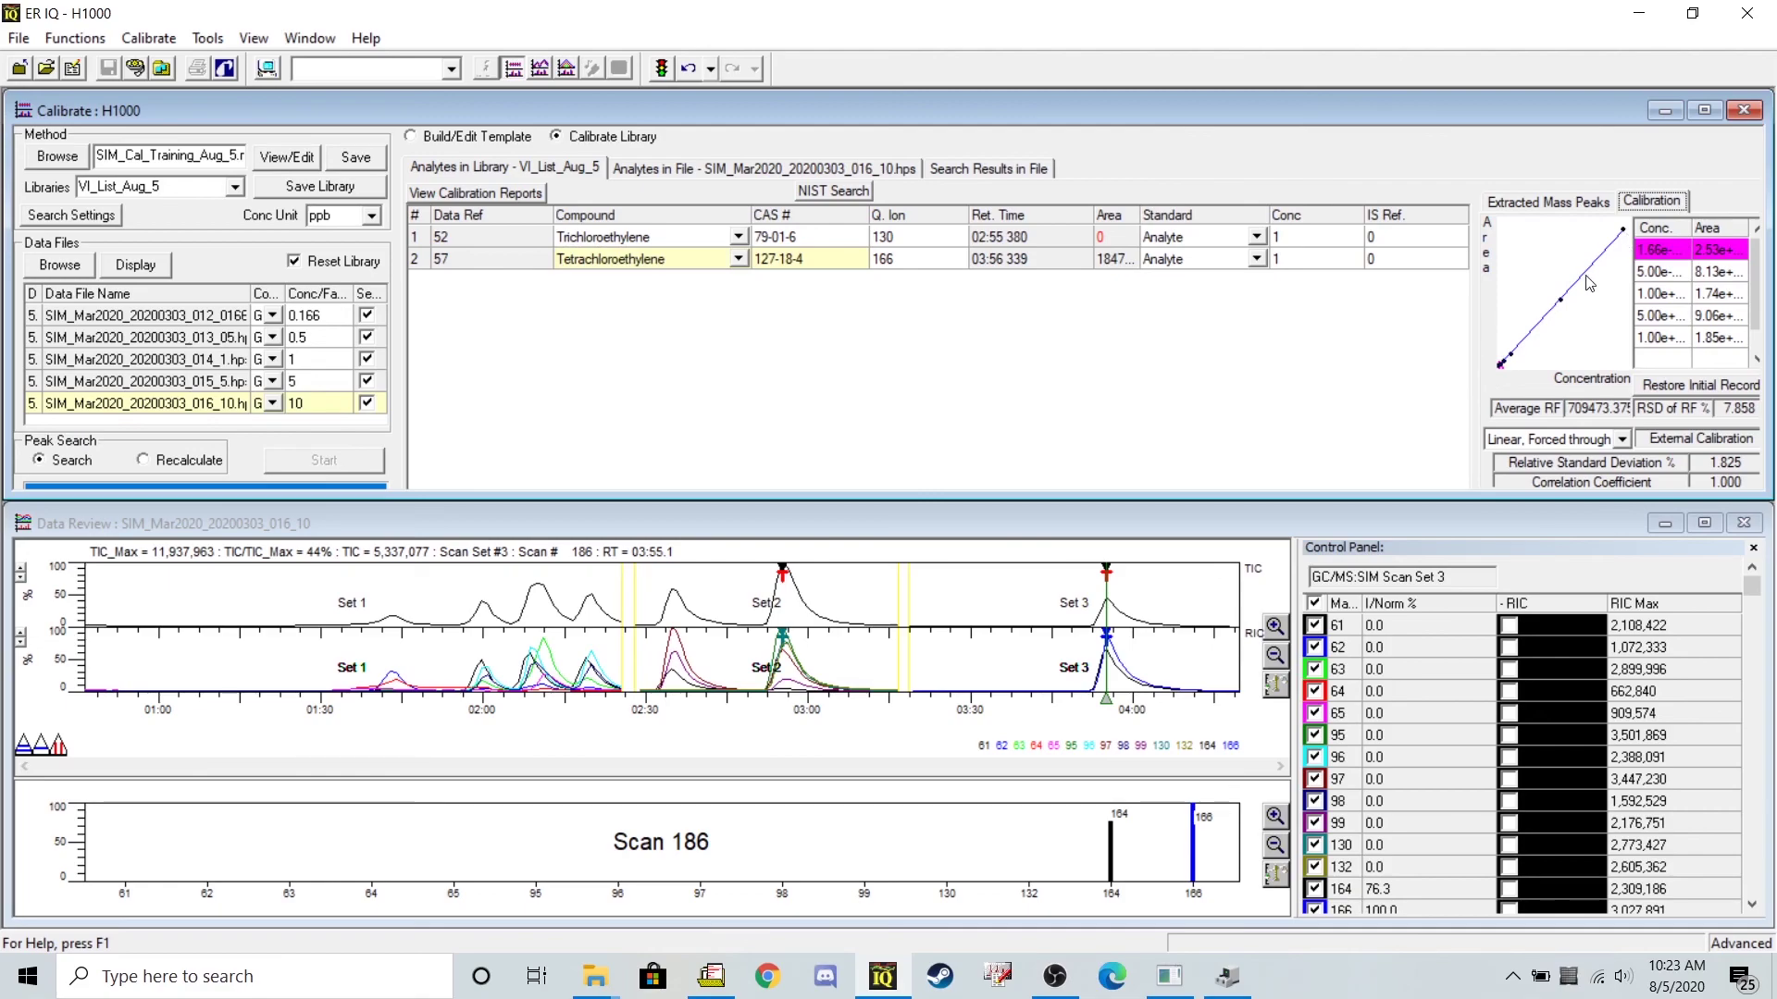
{"action": "left_click", "coordinate": [694, 243]}
{"action": "left_click", "coordinate": [683, 261]}
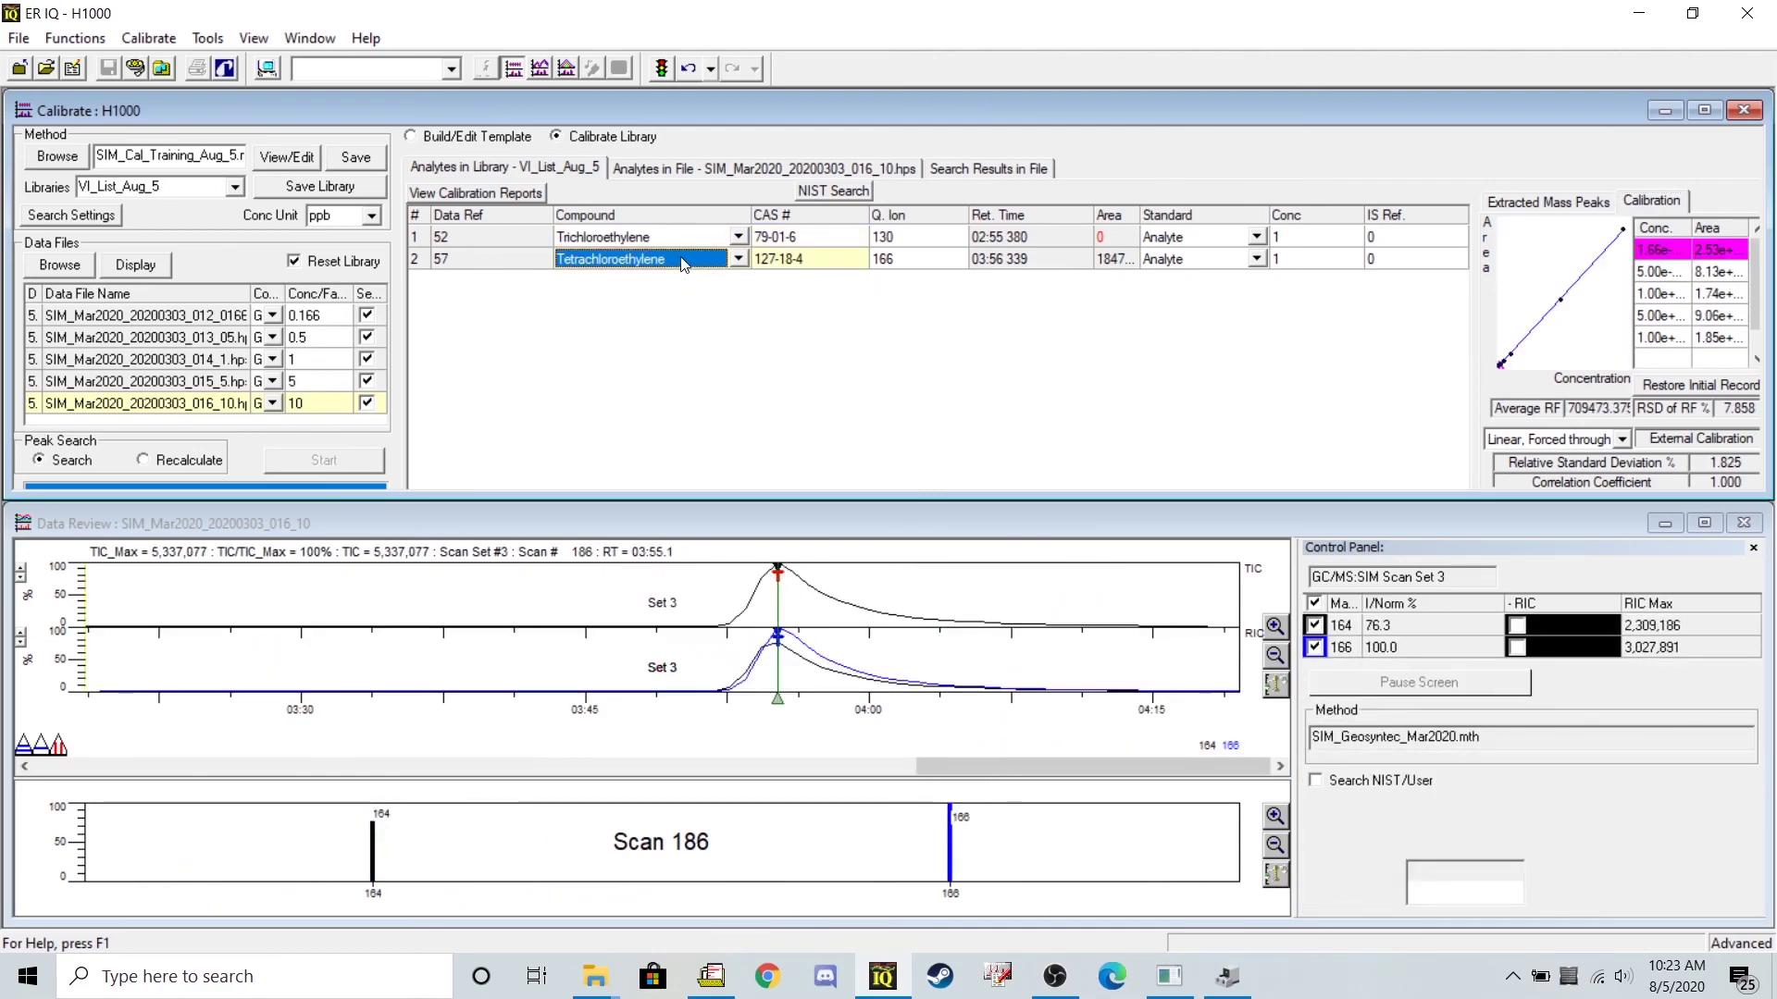
{"action": "left_click", "coordinate": [374, 193]}
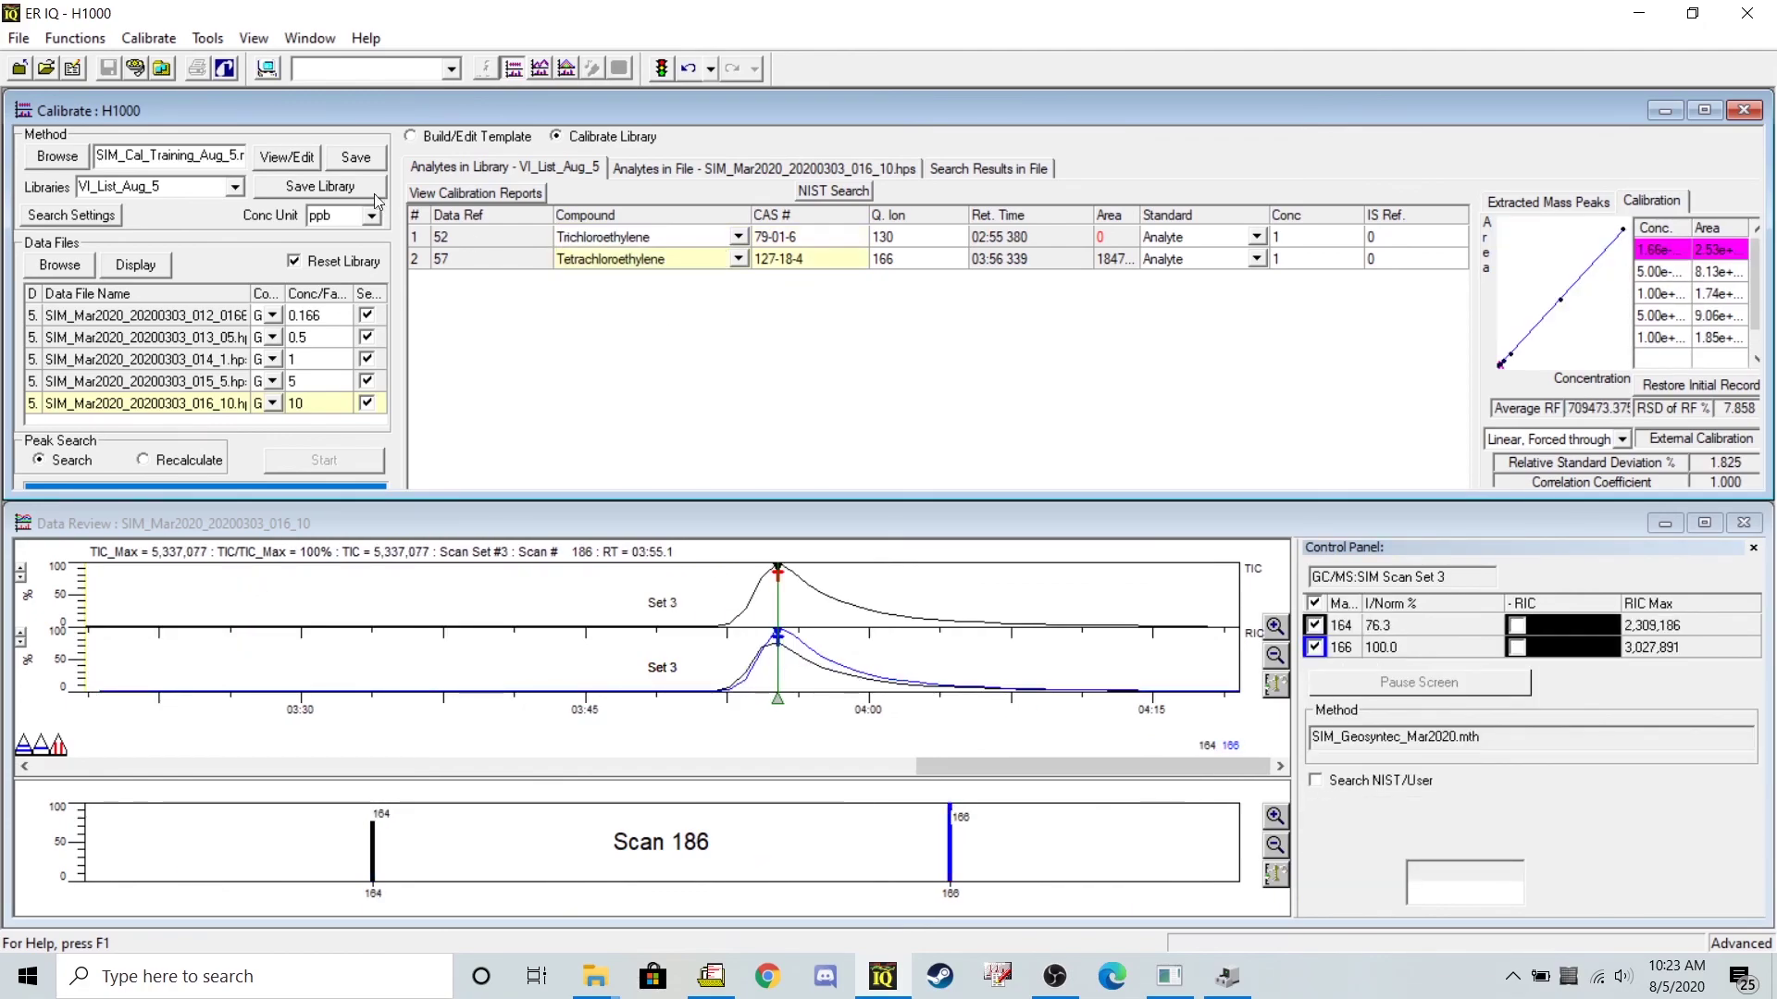
- Save the method as SIM_Cal_Training_Aug_5_Final.mth by appending '_Final' to the name
{"action": "left_click", "coordinate": [354, 158]}
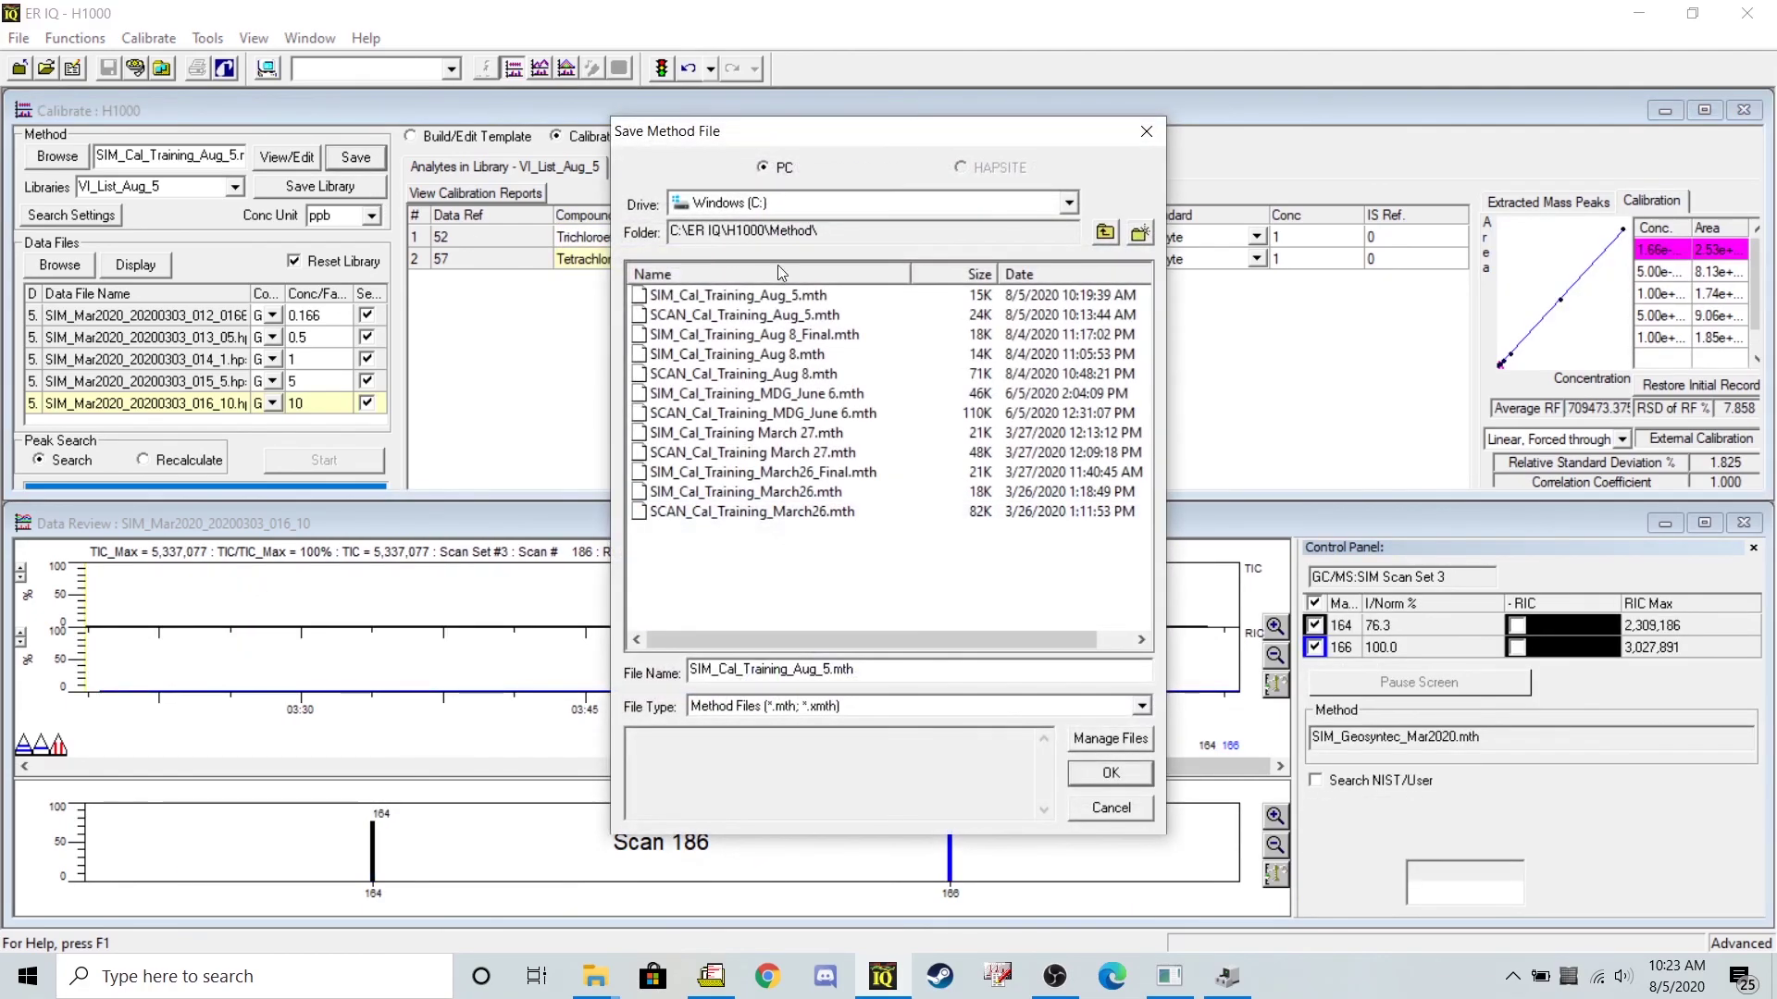
{"action": "left_click", "coordinate": [830, 668]}
{"action": "type", "text": "_Final"}
{"action": "left_click", "coordinate": [1122, 777]}
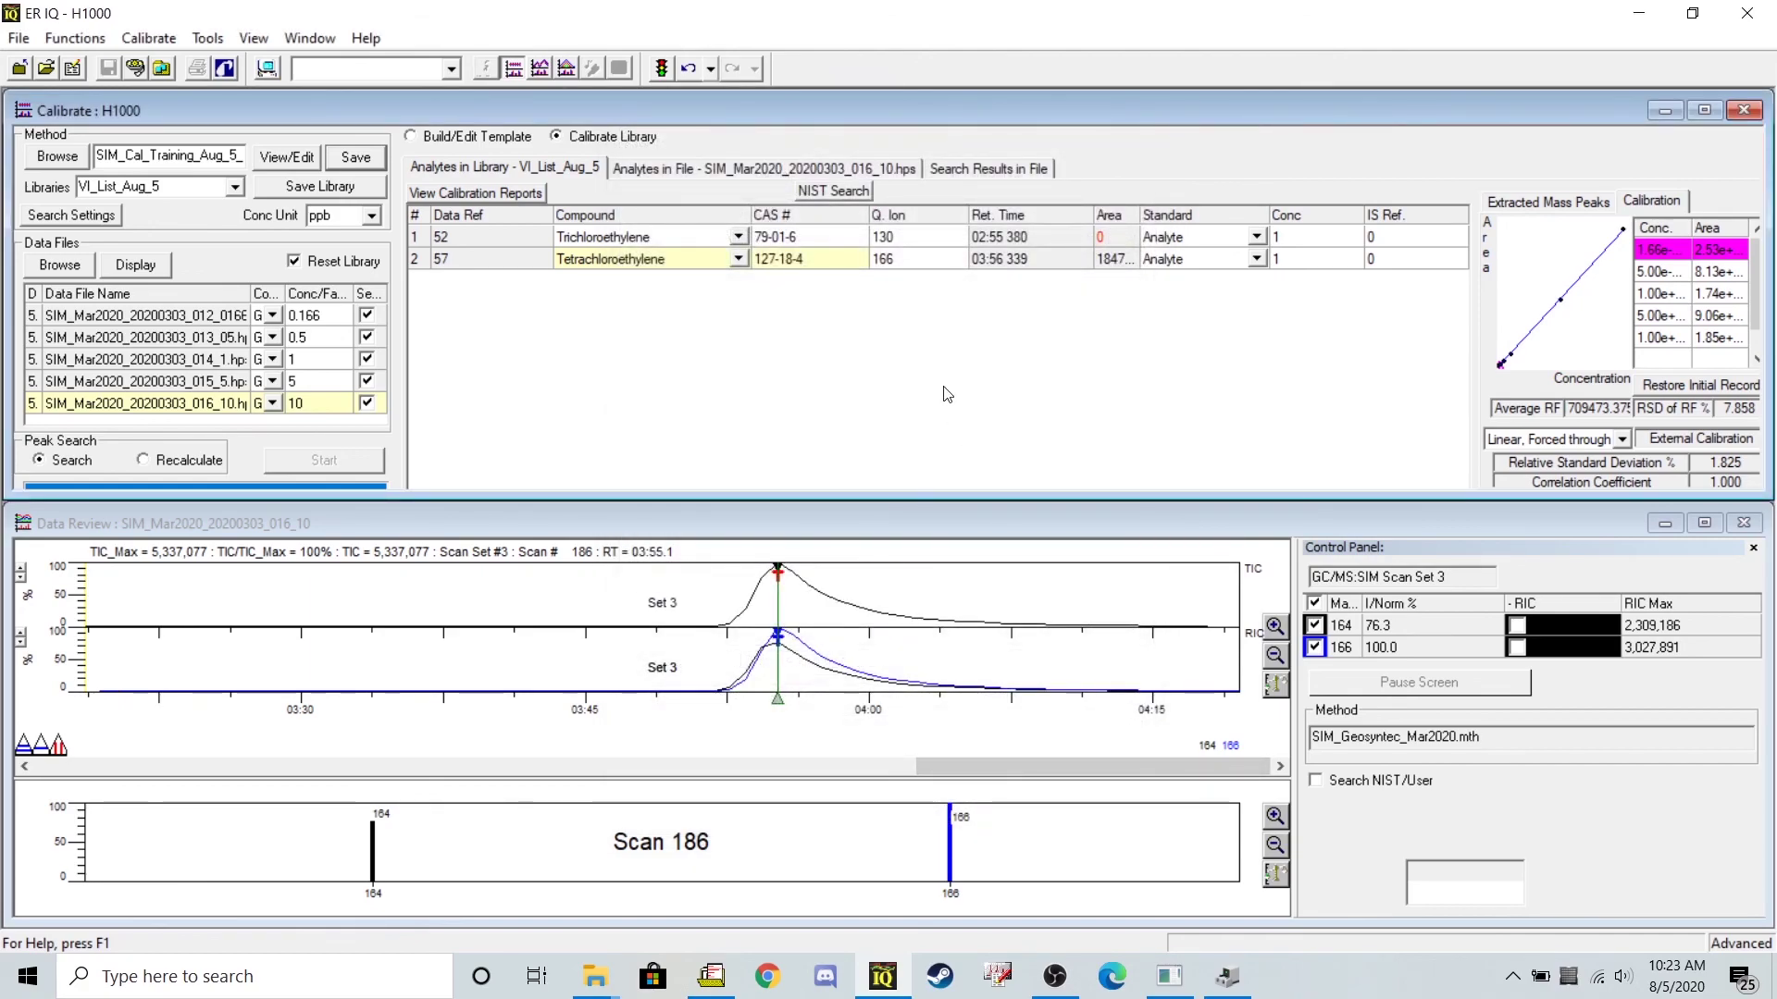